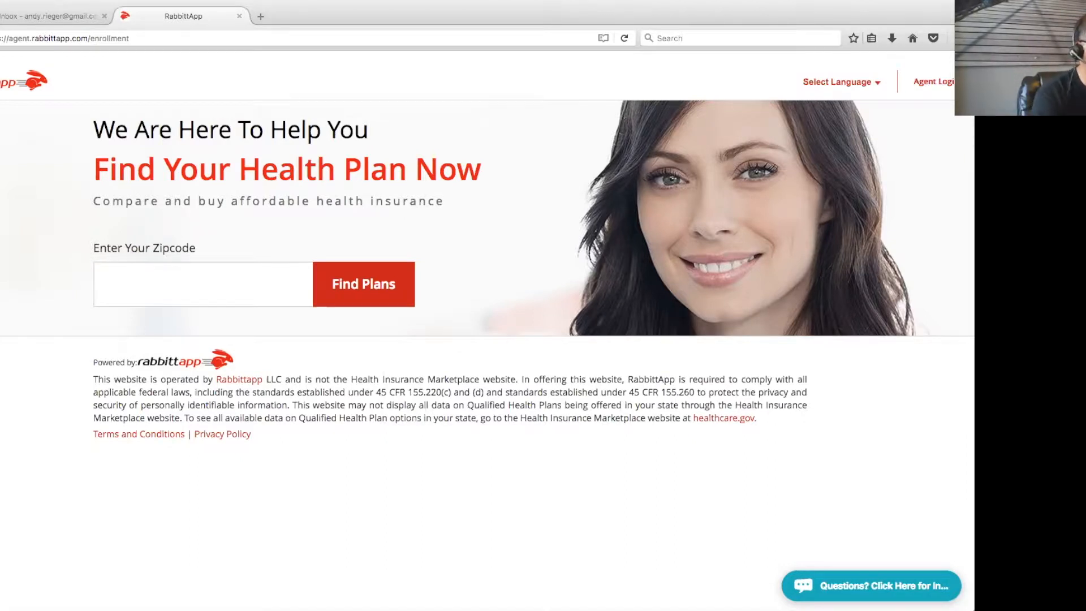
Find the customer service phone number in the live chat help panel, then close the panel
scroll(937, 423, down, 1)
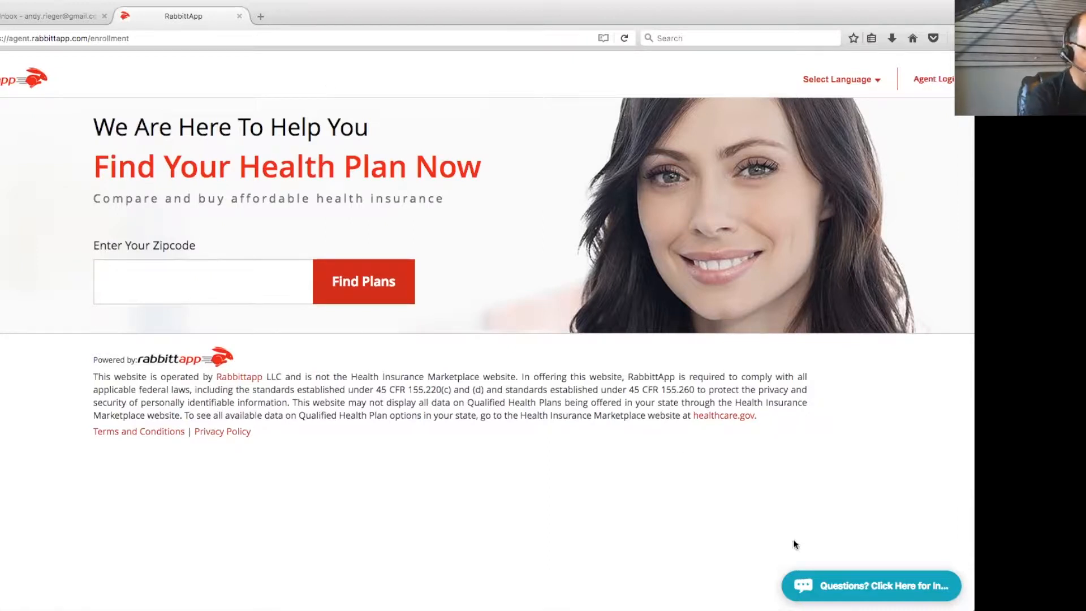
click(878, 589)
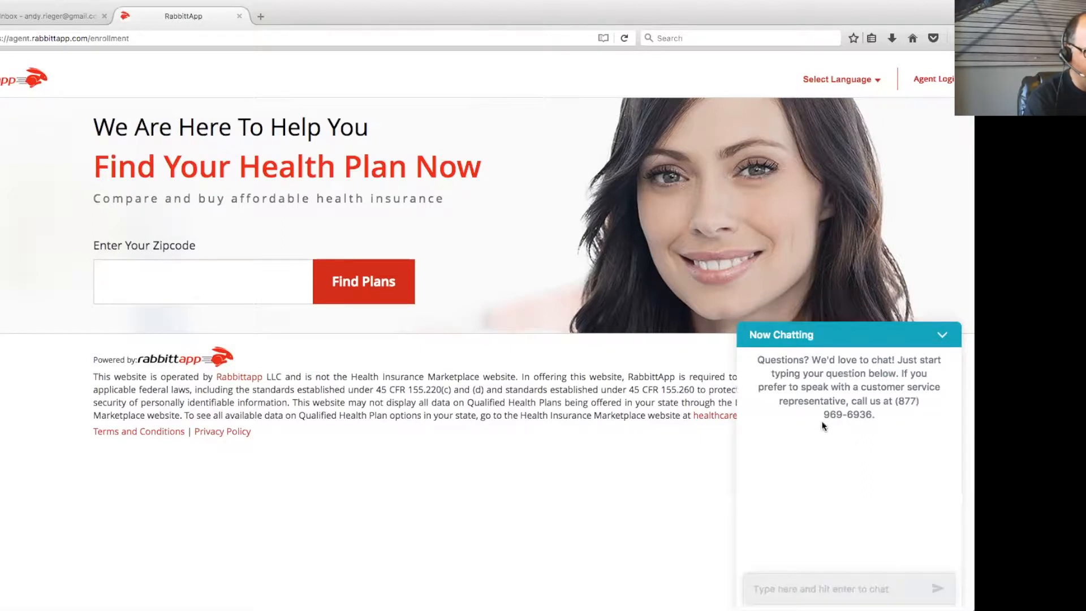
drag(892, 402, 892, 418)
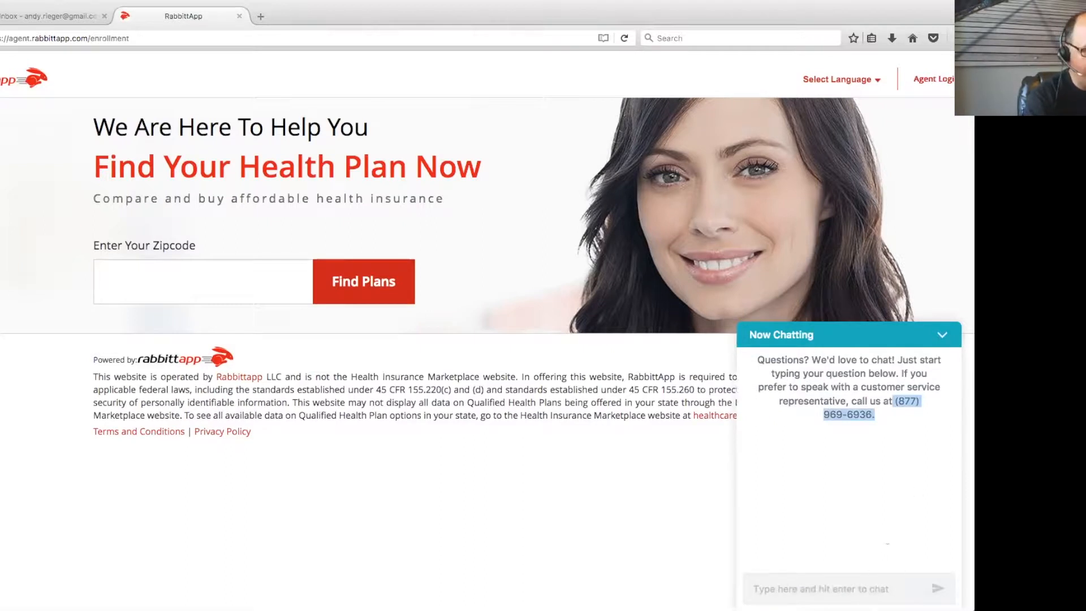
click(941, 335)
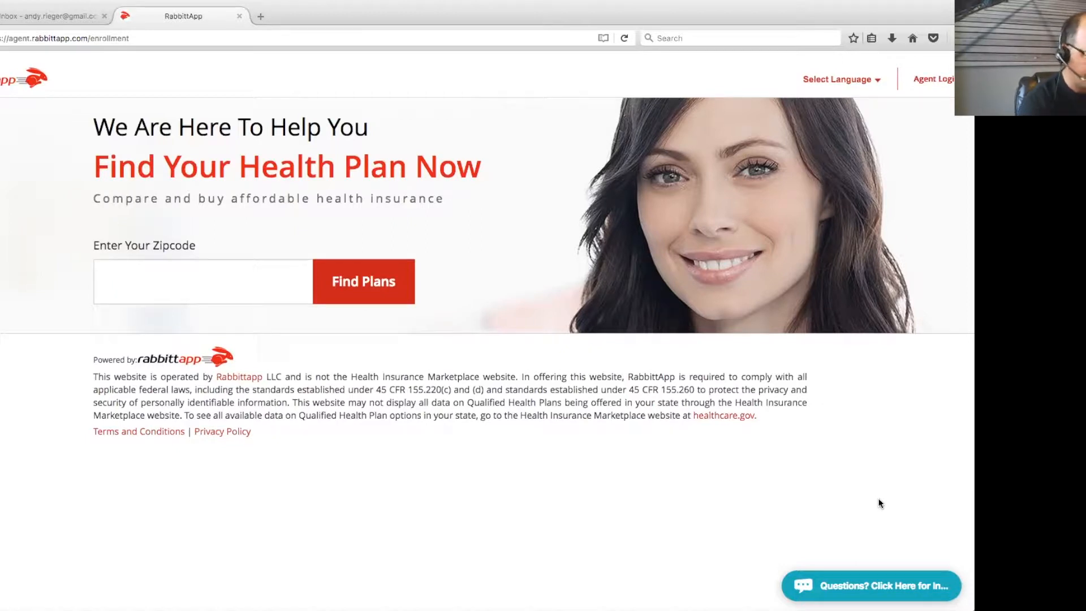
Sign in through Agent Login with the saved agent credentials
click(932, 80)
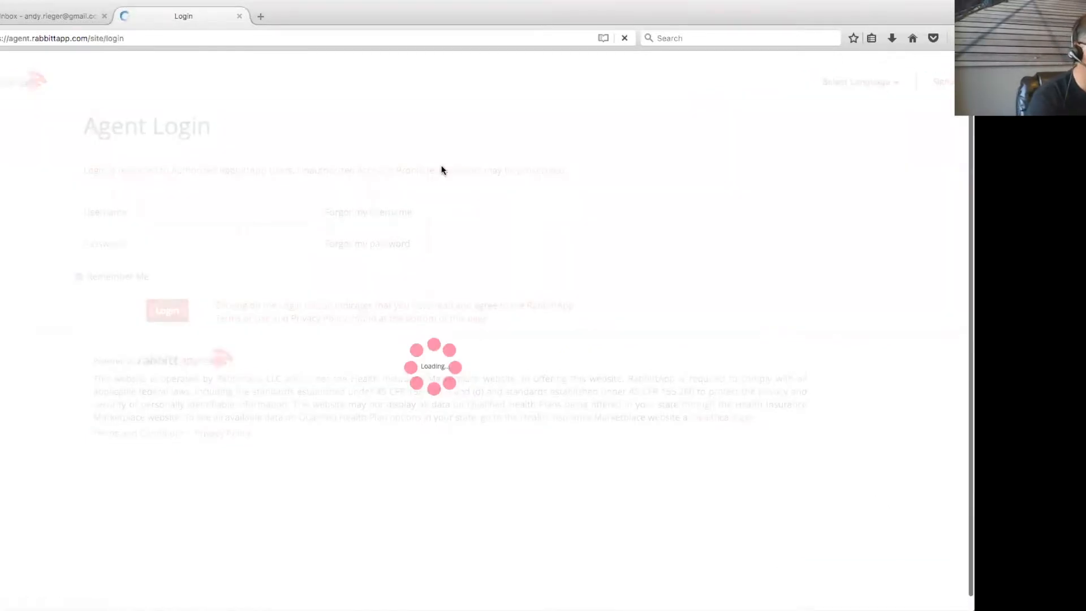
click(229, 217)
click(202, 242)
click(173, 318)
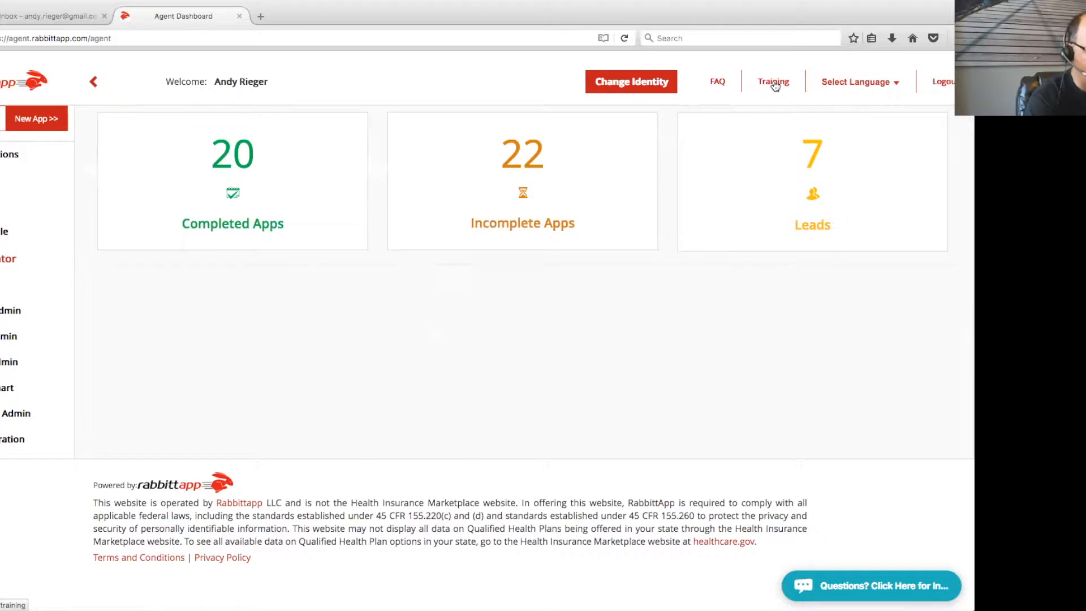
Open and dismiss the Select Language list on the Agent Dashboard
click(896, 85)
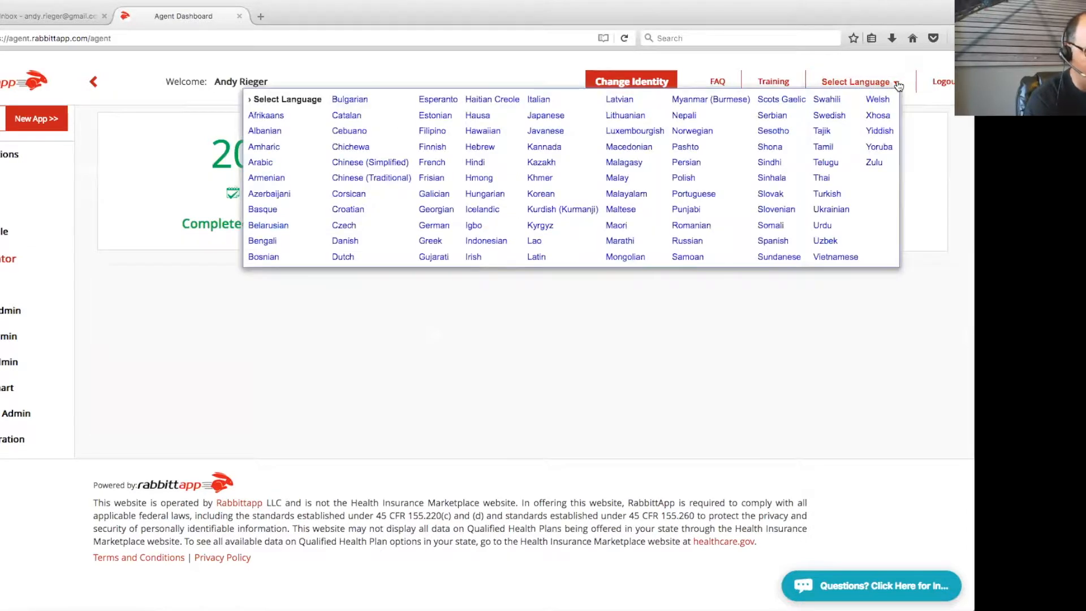
click(955, 172)
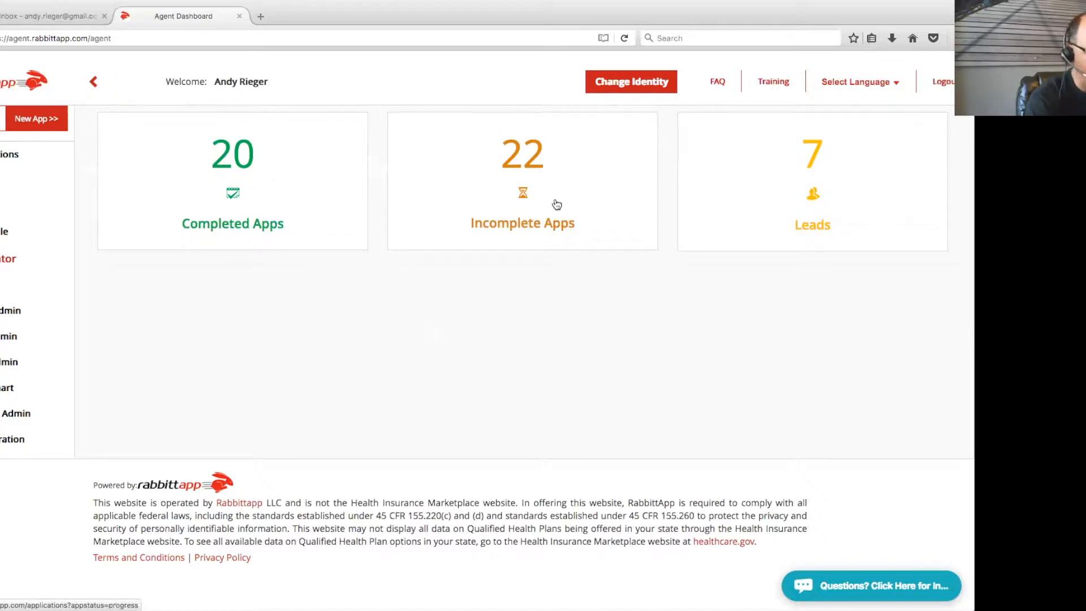
scroll(554, 206, down, 1)
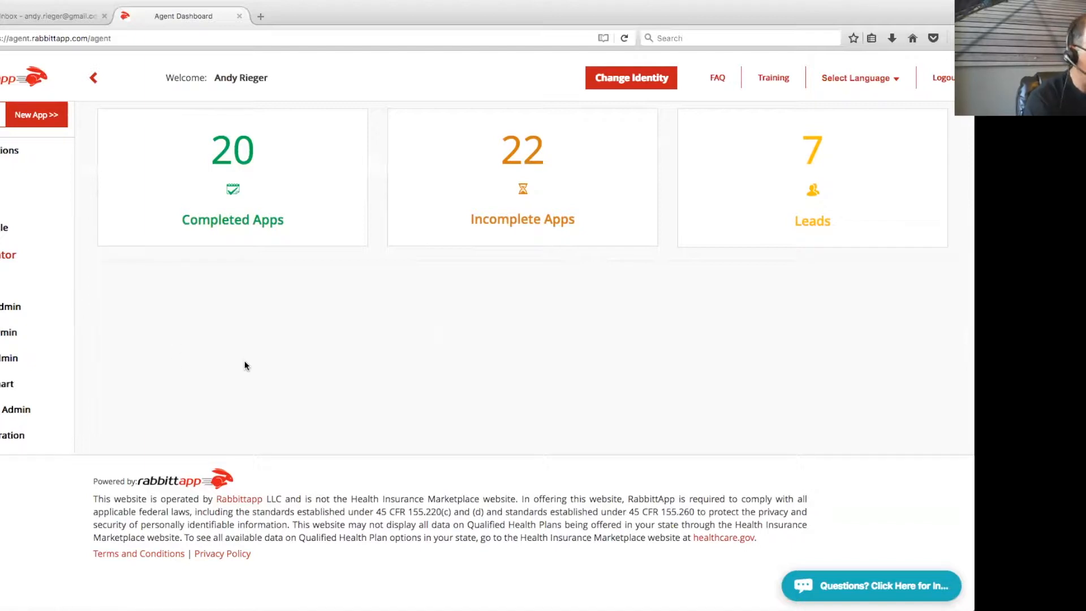
Browse the agent's Profile details and collapse the General Information section
click(6, 227)
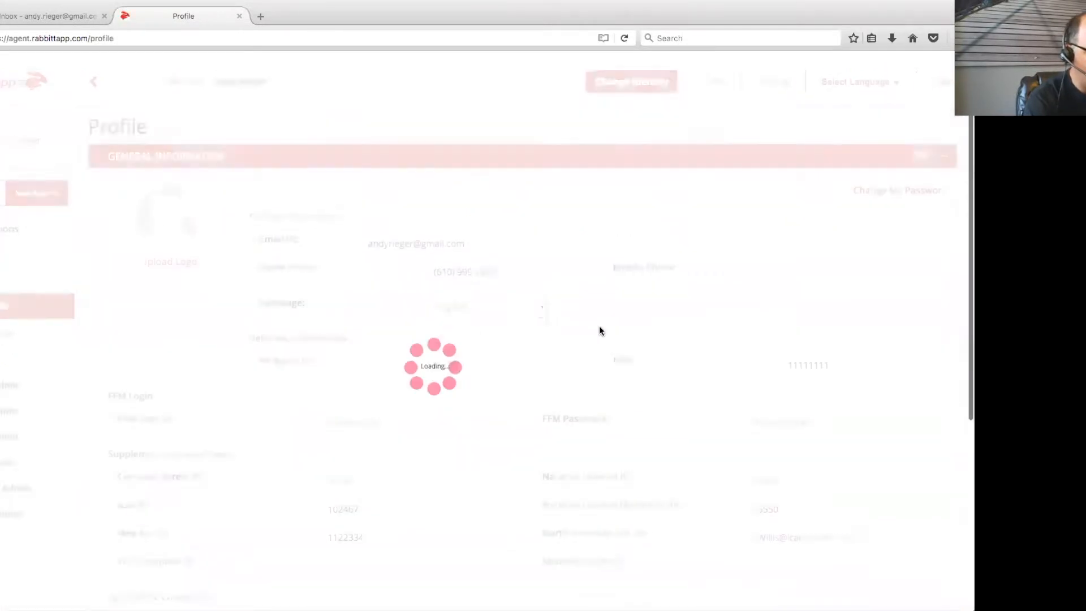
scroll(705, 329, down, 2)
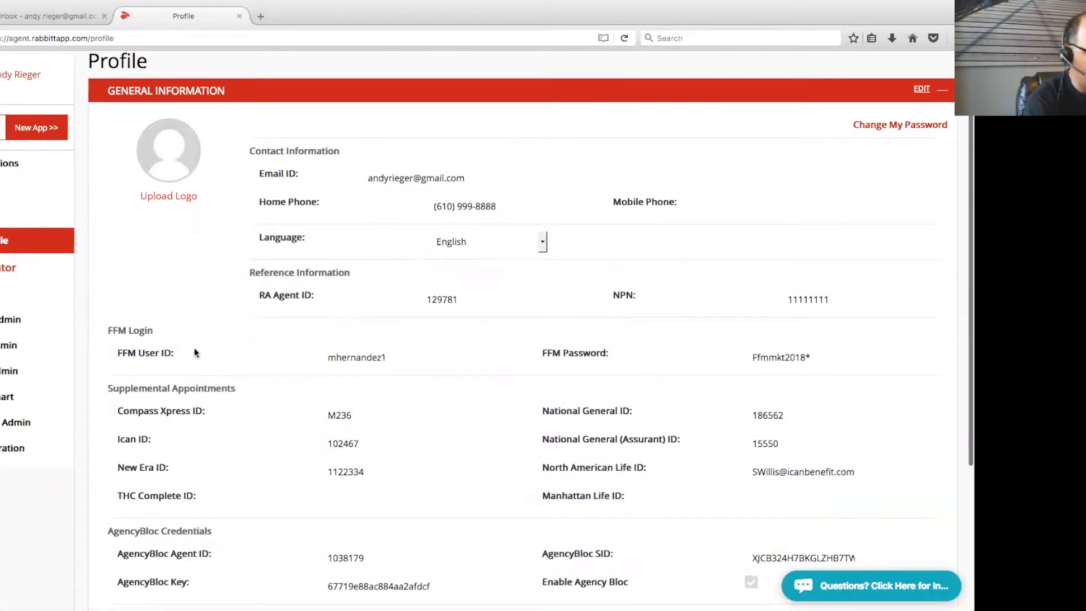
scroll(524, 305, down, 5)
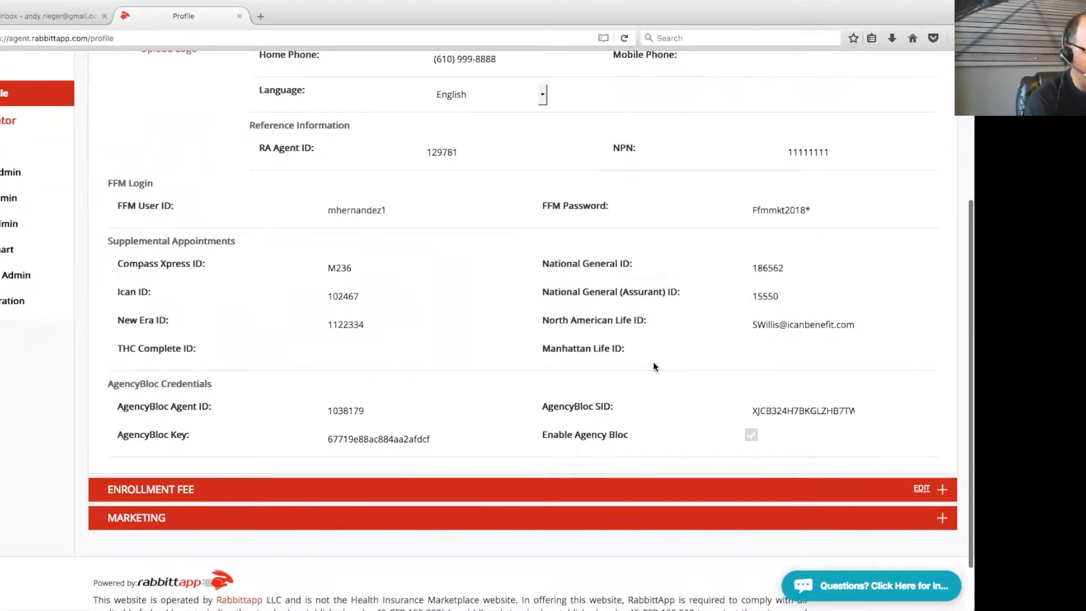
scroll(653, 366, up, 3)
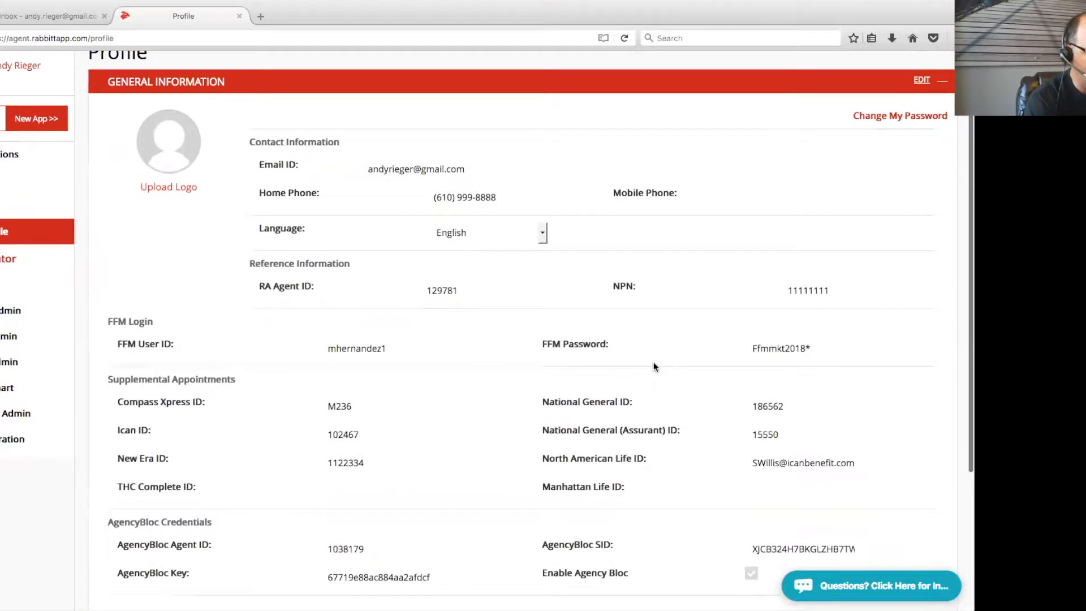
click(942, 81)
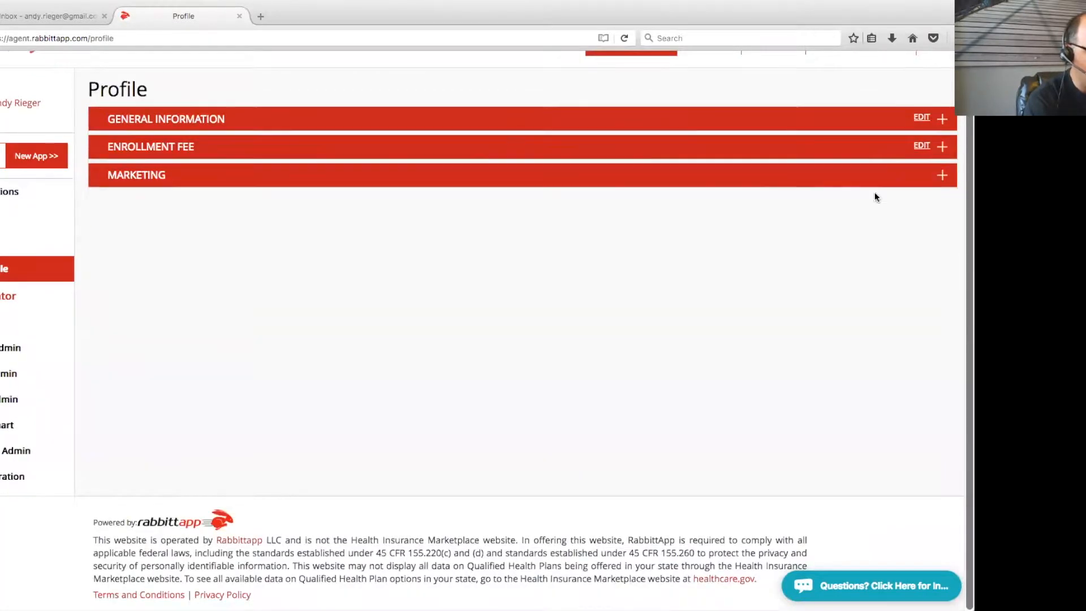
click(941, 175)
scroll(665, 393, down, 3)
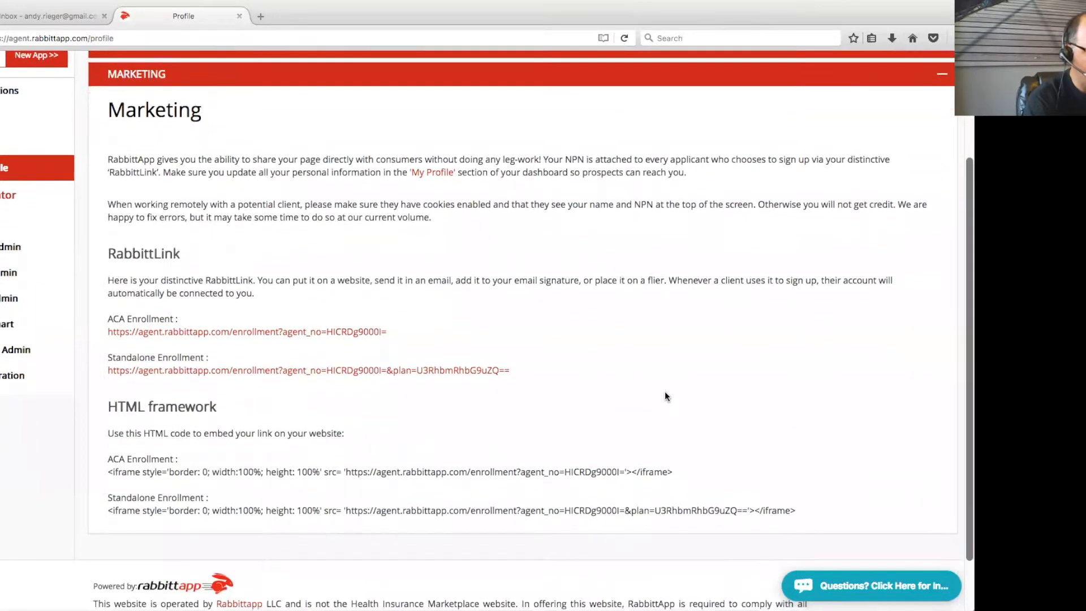
drag(108, 318, 172, 320)
drag(112, 358, 240, 352)
click(240, 351)
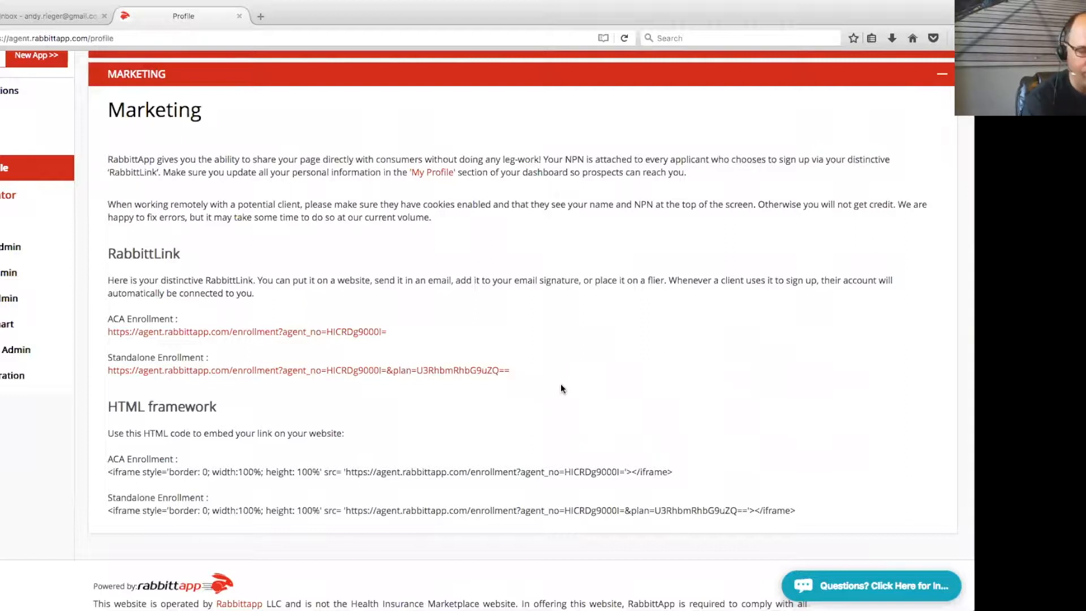
scroll(679, 311, up, 1)
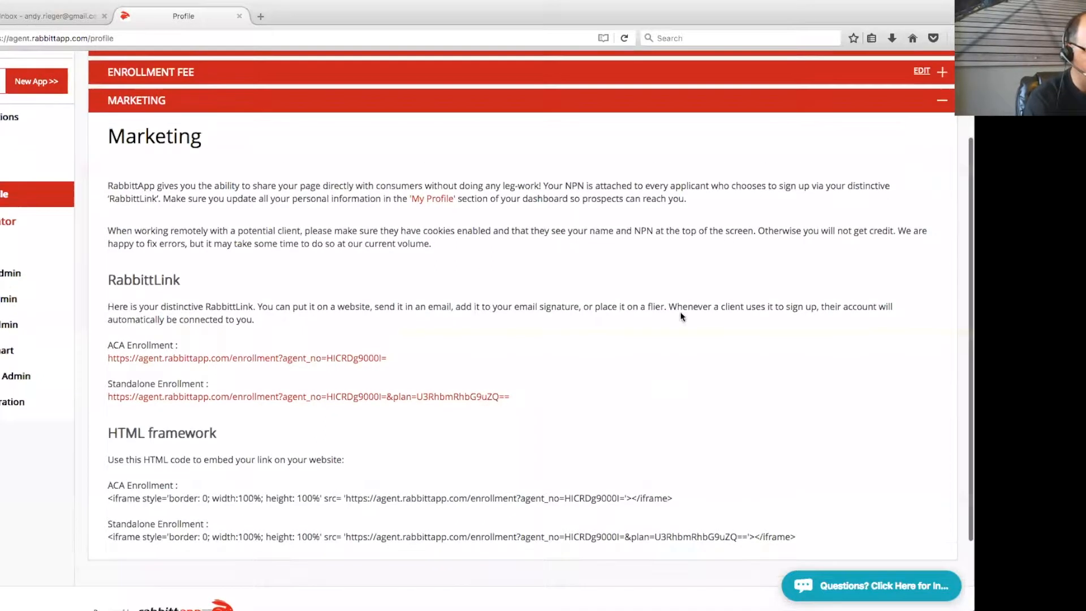
click(941, 100)
Cancel an edit of the Enrollment Fee to keep it at 30.00, then go to Carriers
scroll(778, 202, up, 1)
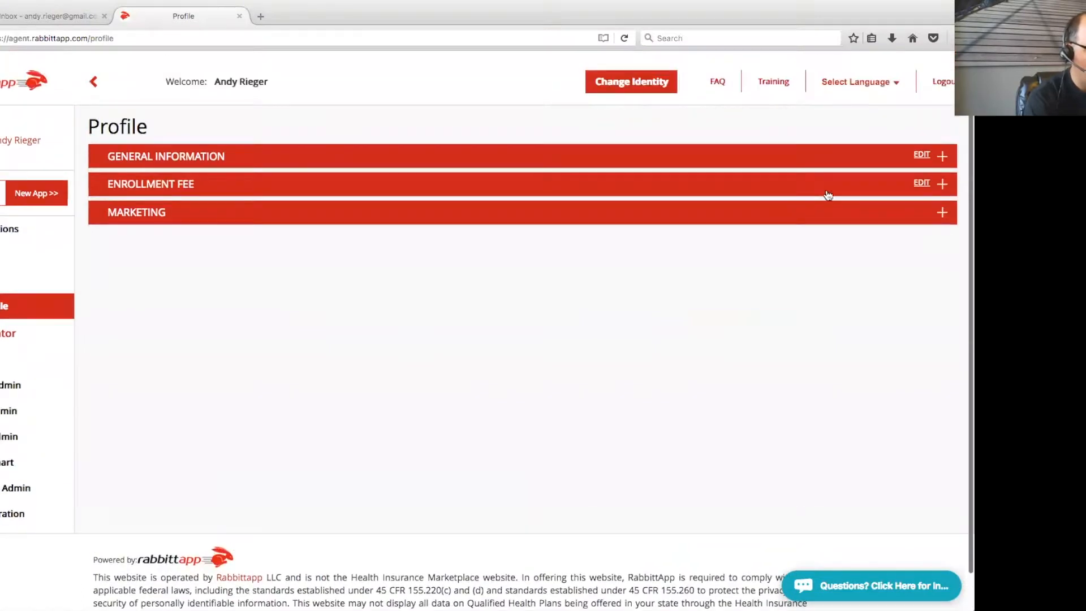
click(946, 184)
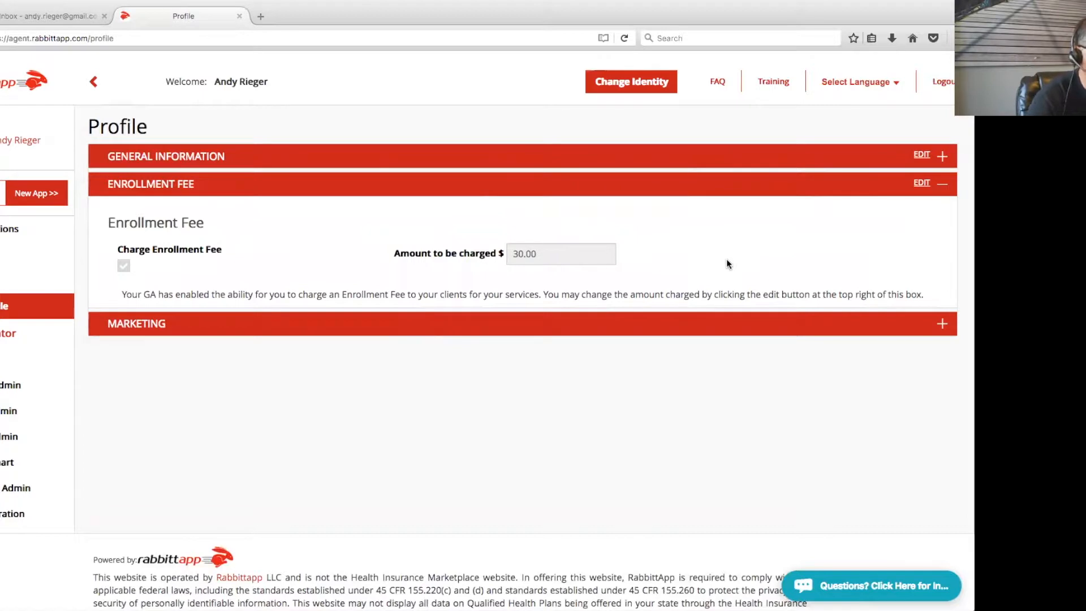
click(921, 184)
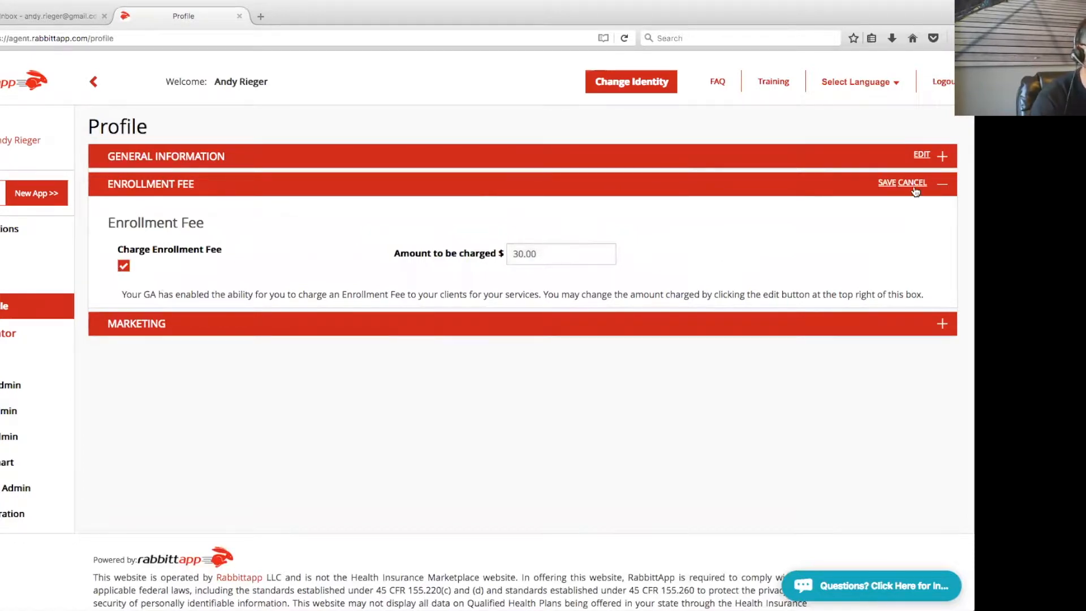
click(913, 188)
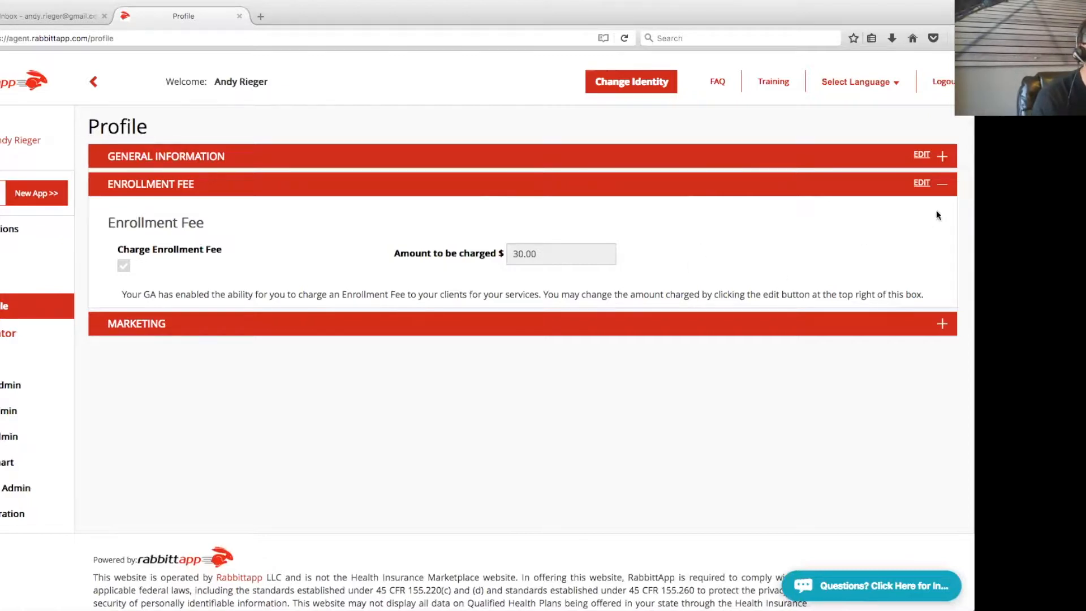
click(943, 184)
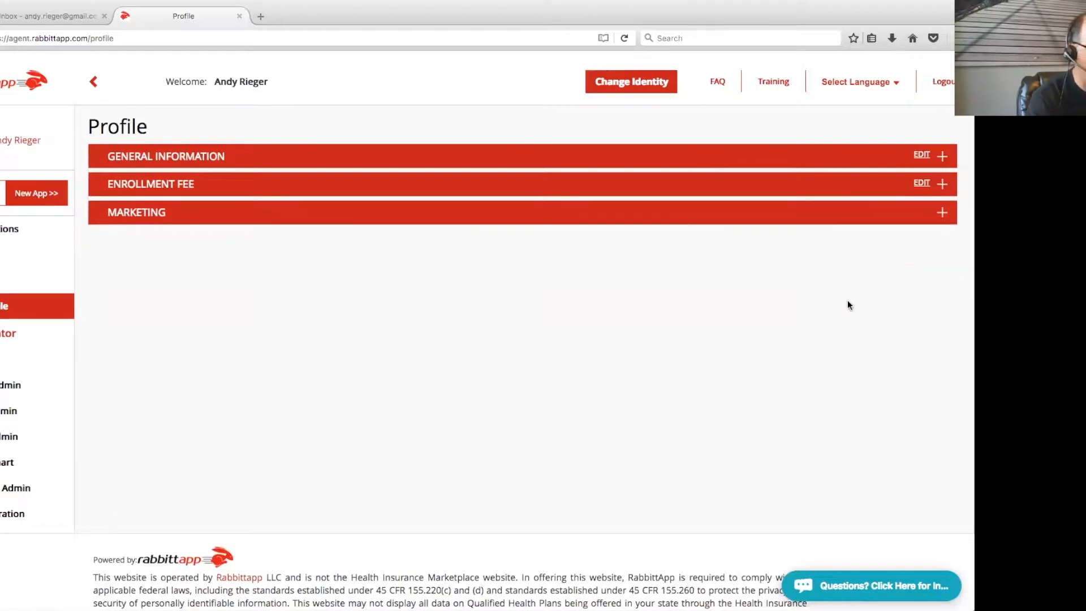
click(17, 281)
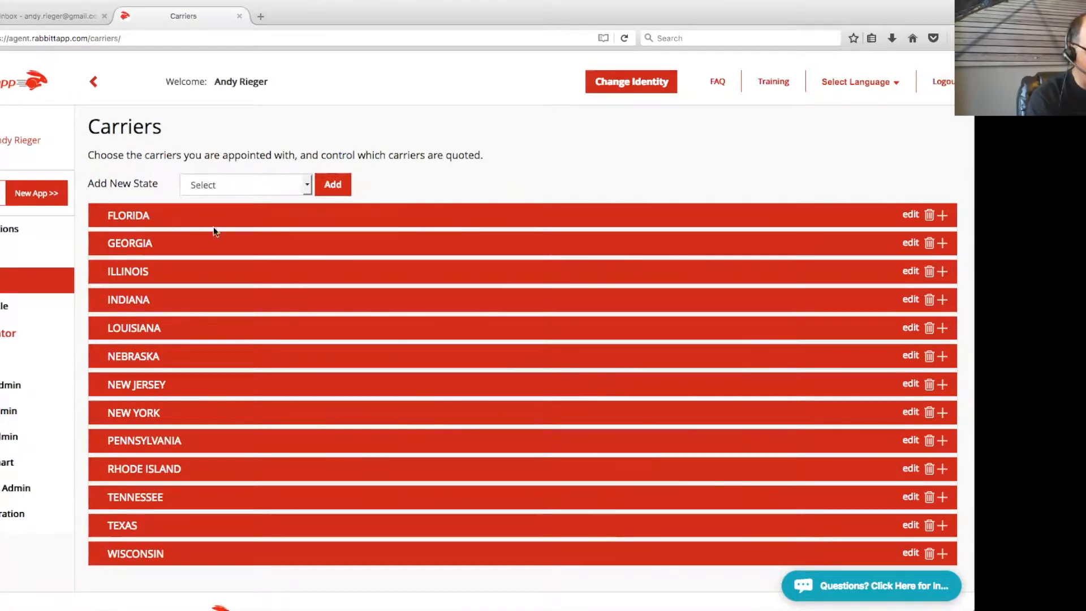
Edit Florida carriers, unchecking Display for Quote for Interactive MD, LifeShield National and Unified Life
click(942, 217)
scroll(927, 309, down, 1)
scroll(927, 314, down, 2)
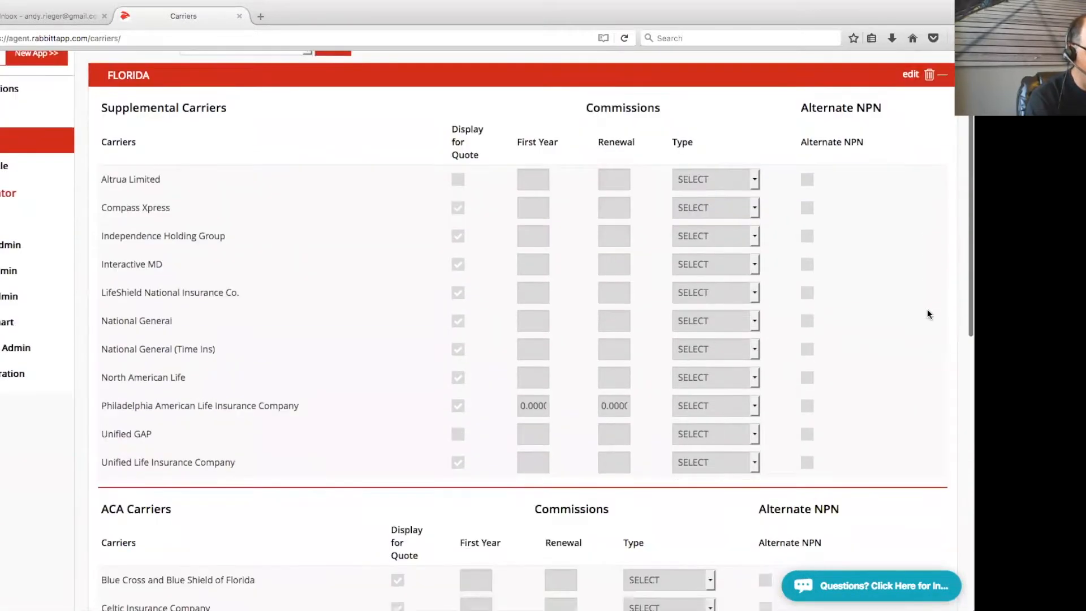
scroll(927, 314, up, 1)
click(910, 108)
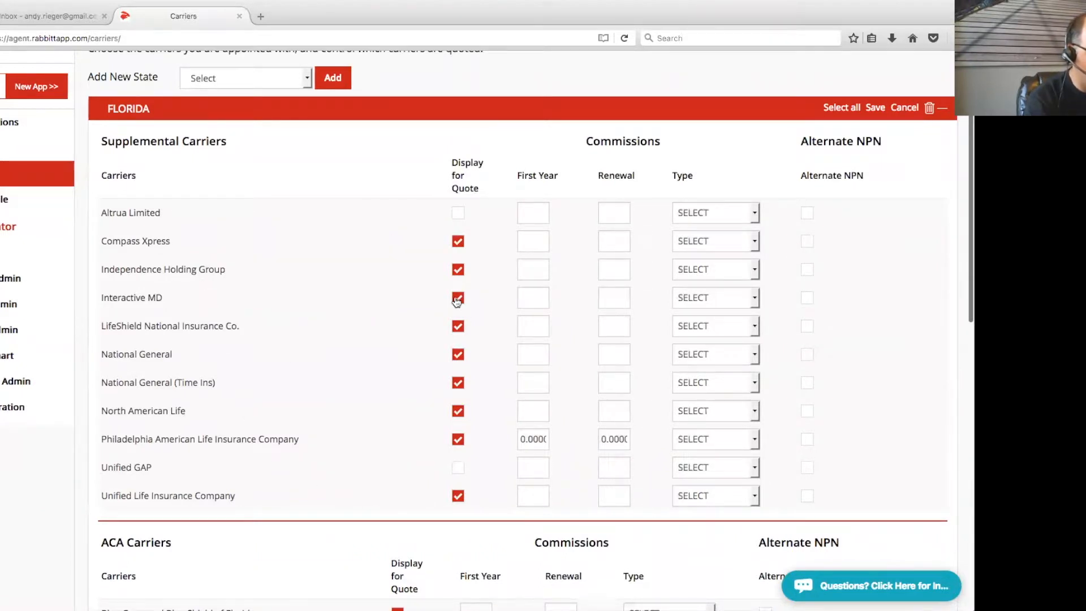
click(458, 297)
click(458, 326)
click(458, 495)
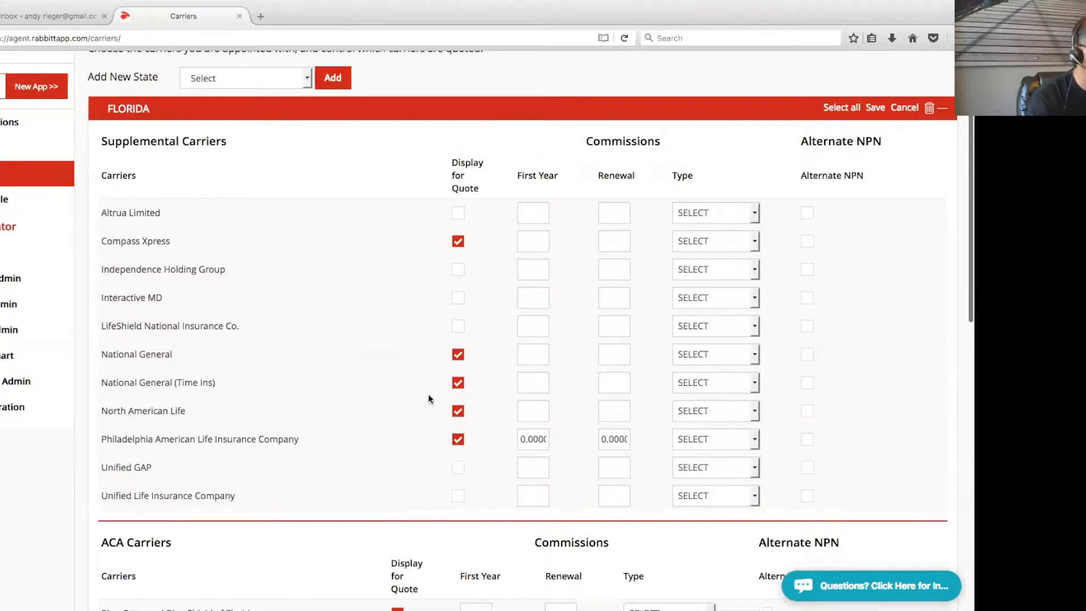
scroll(466, 232, up, 1)
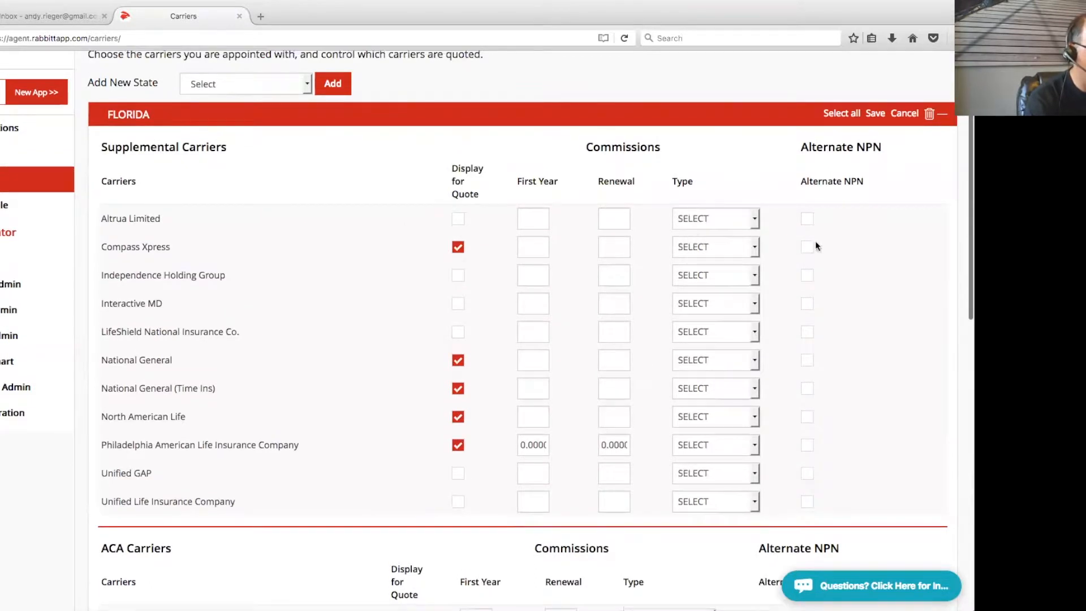
scroll(870, 282, down, 6)
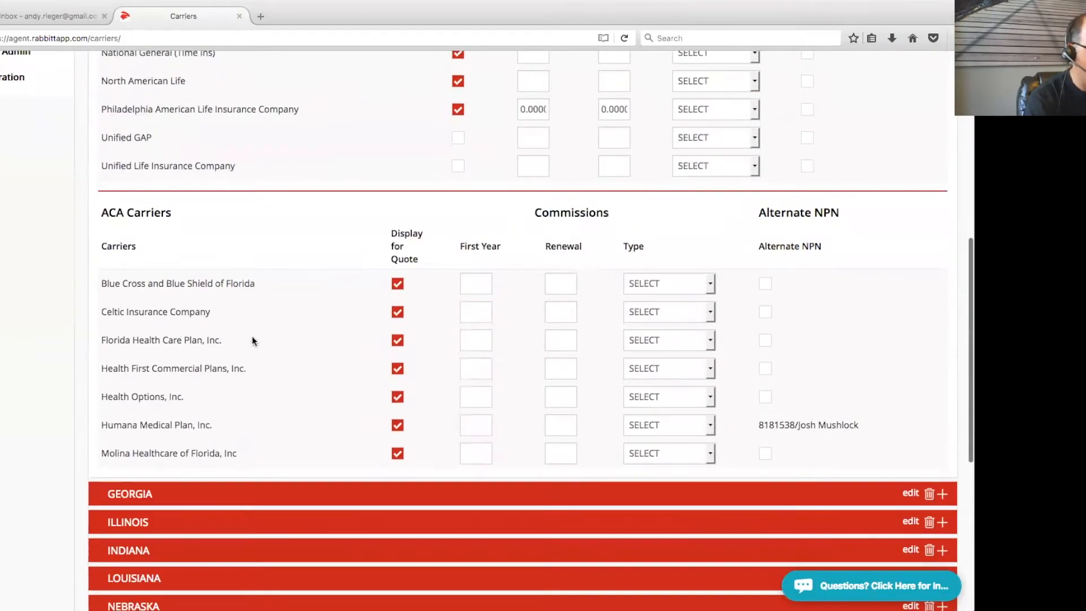
click(399, 283)
click(397, 369)
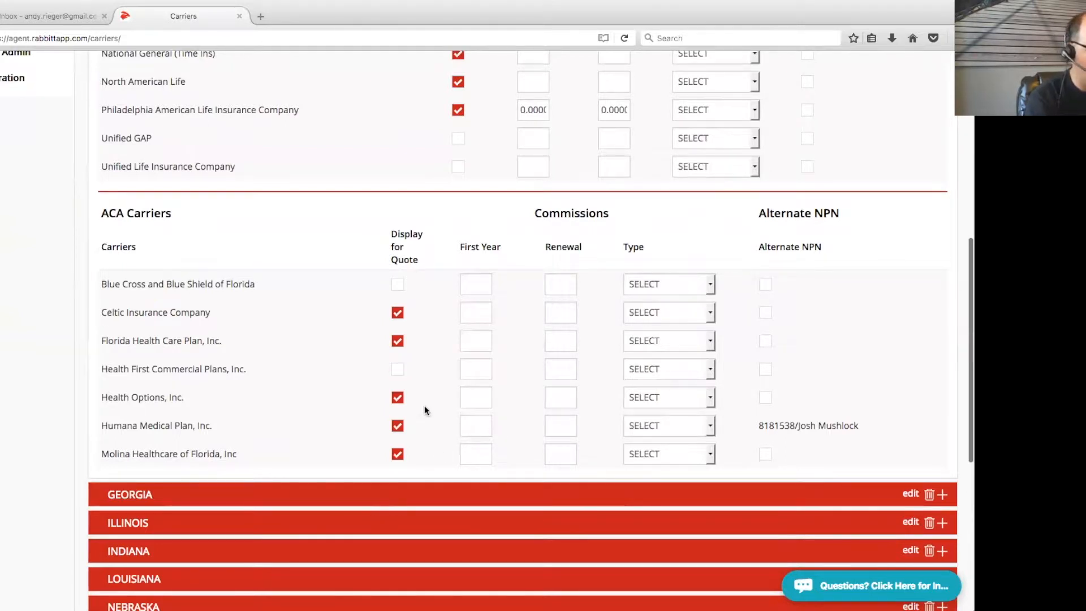
scroll(428, 406, up, 3)
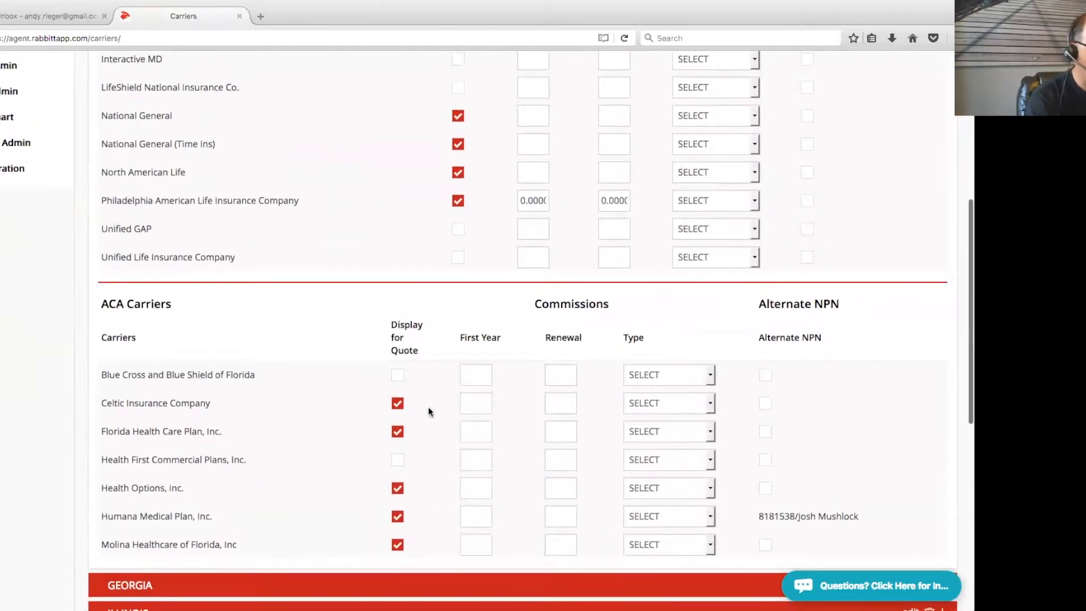
scroll(428, 406, up, 2)
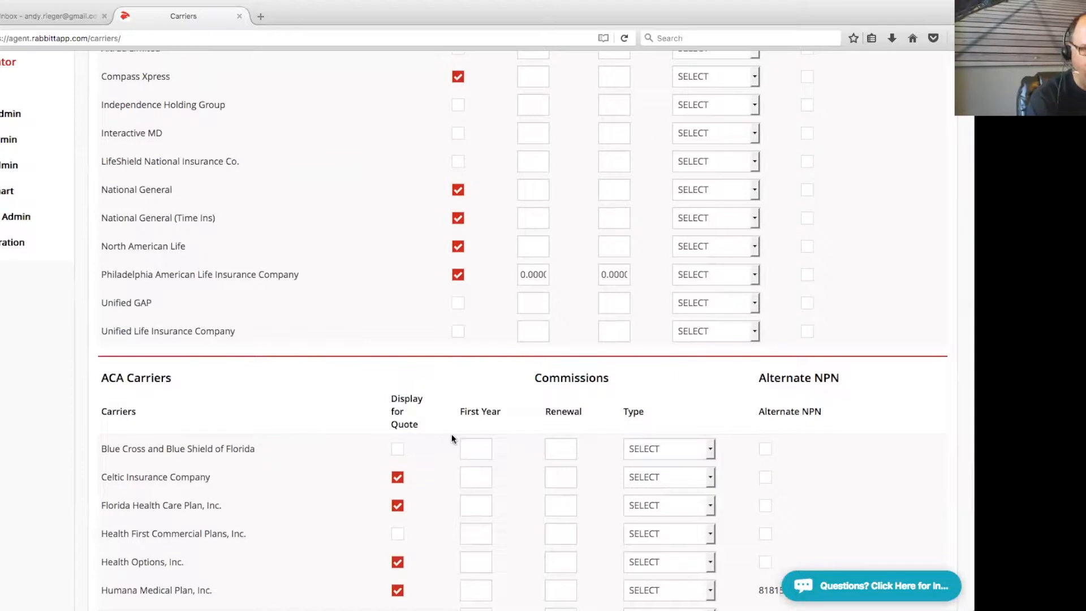
scroll(451, 433, down, 3)
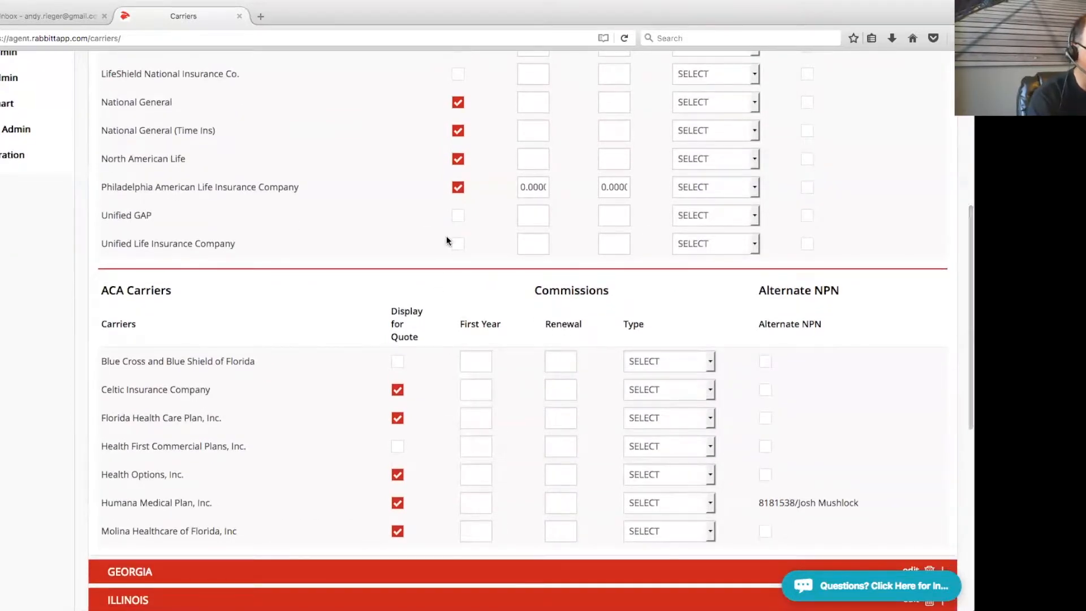
scroll(428, 371, down, 1)
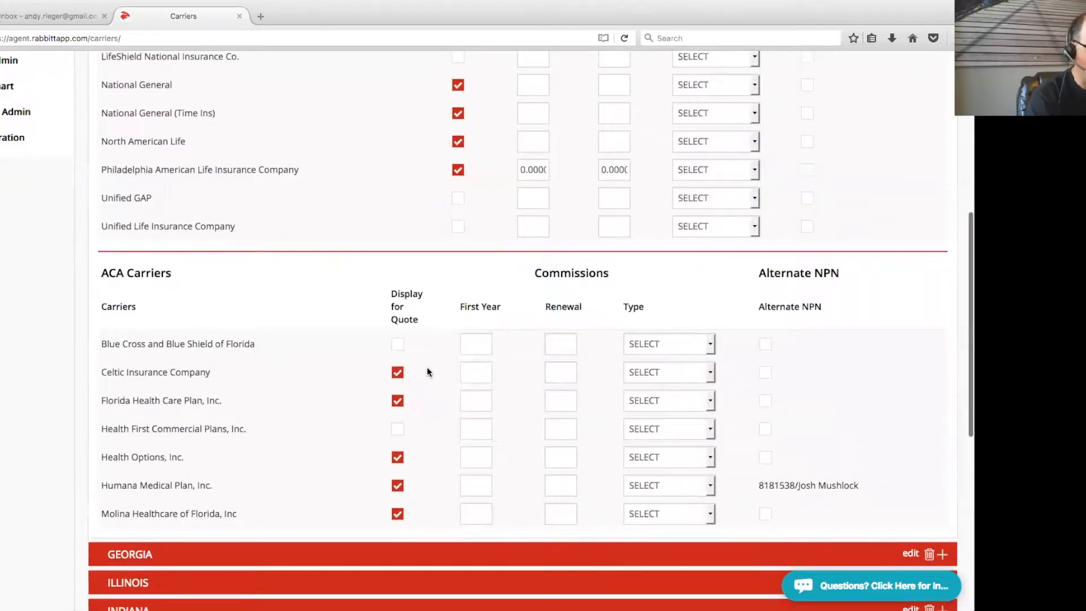
scroll(428, 371, up, 1)
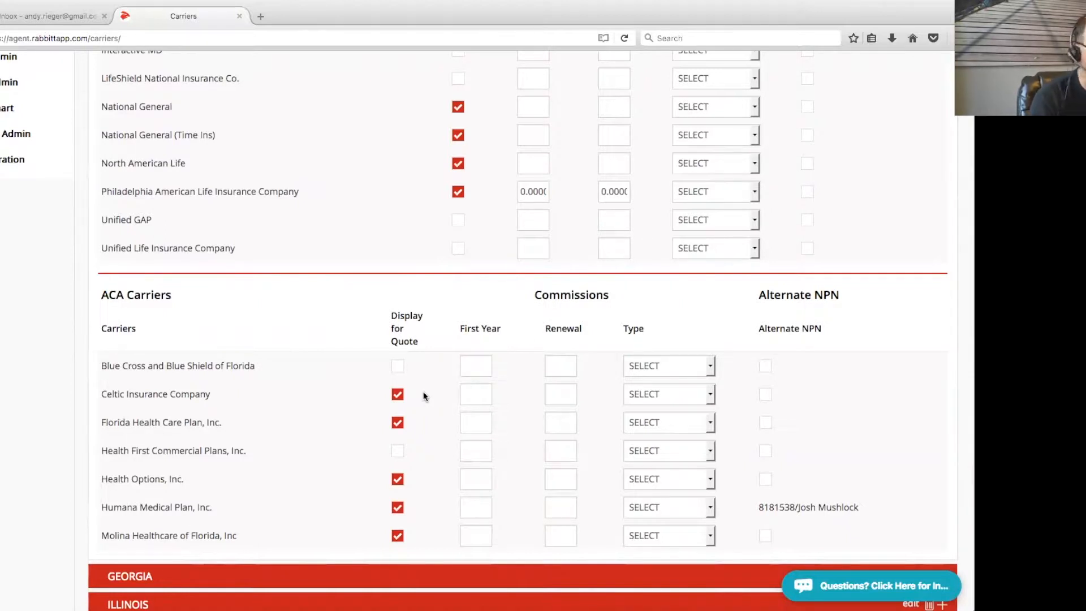
scroll(26, 282, up, 3)
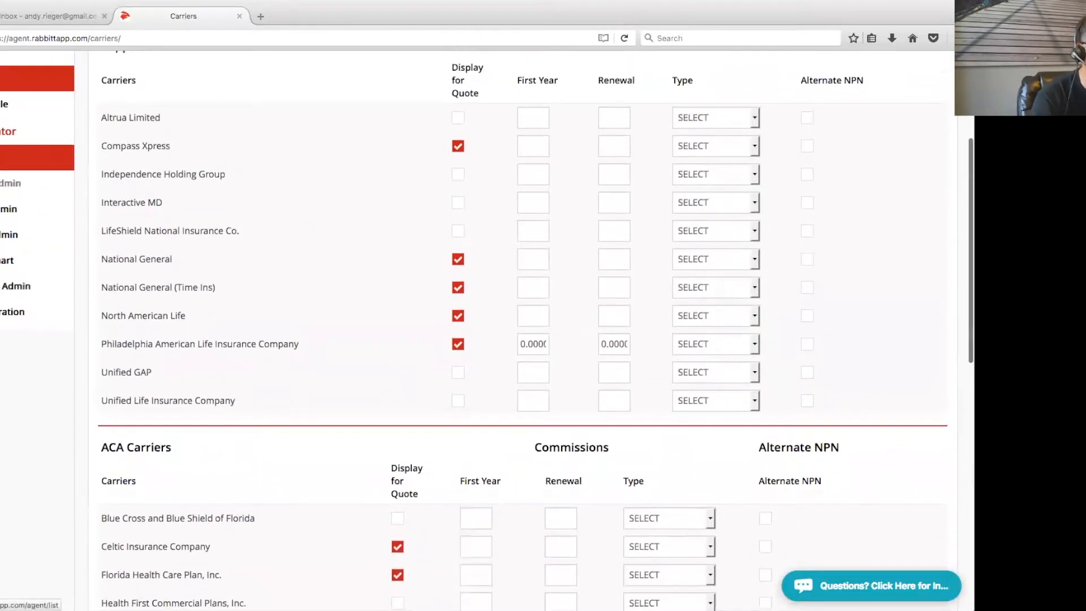
scroll(919, 455, down, 2)
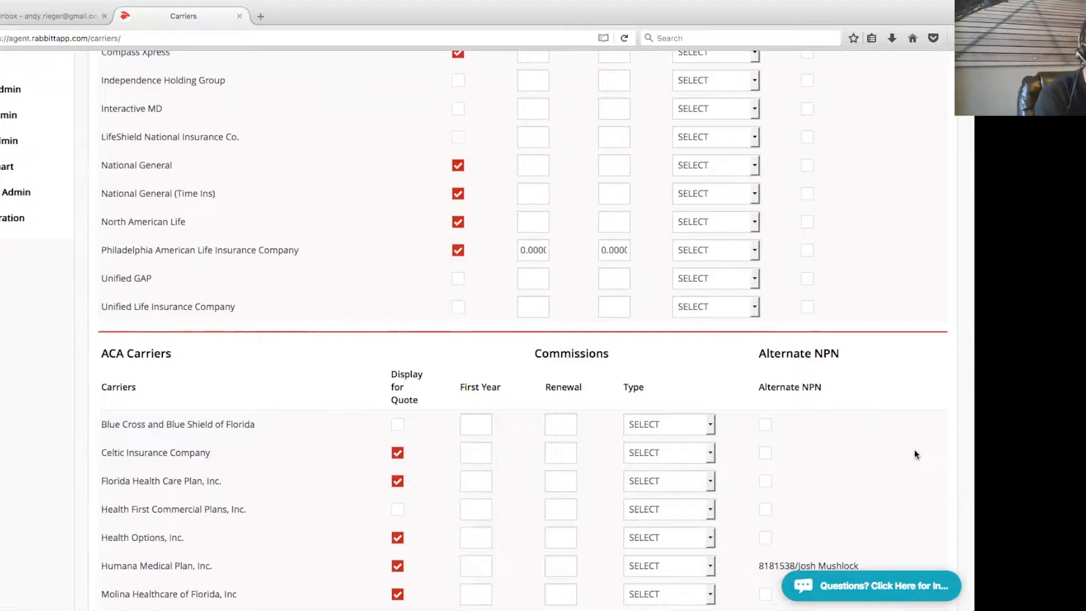
scroll(908, 441, down, 1)
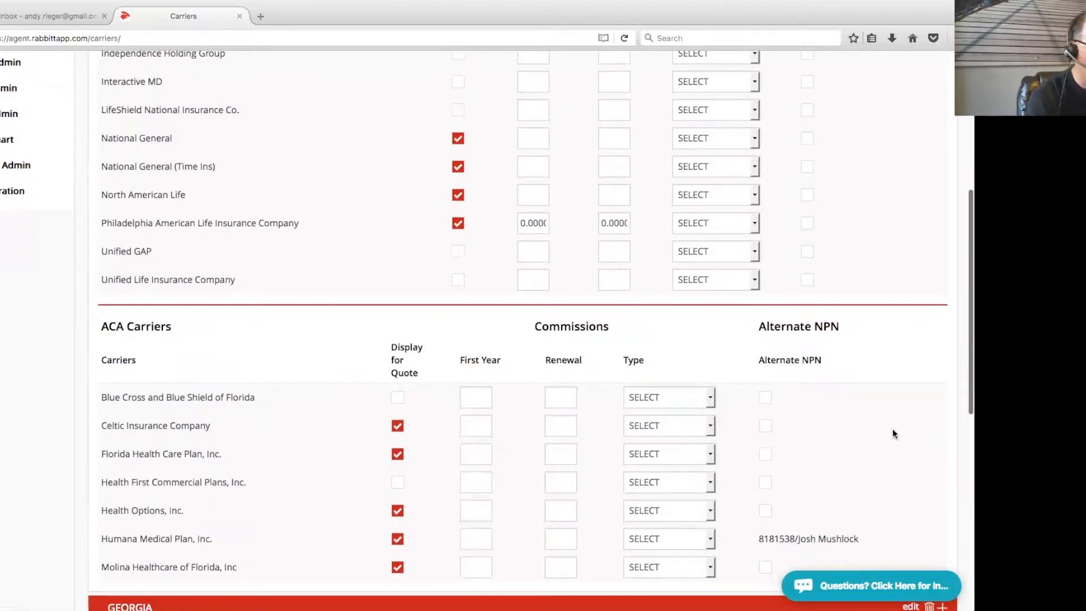
scroll(892, 433, down, 1)
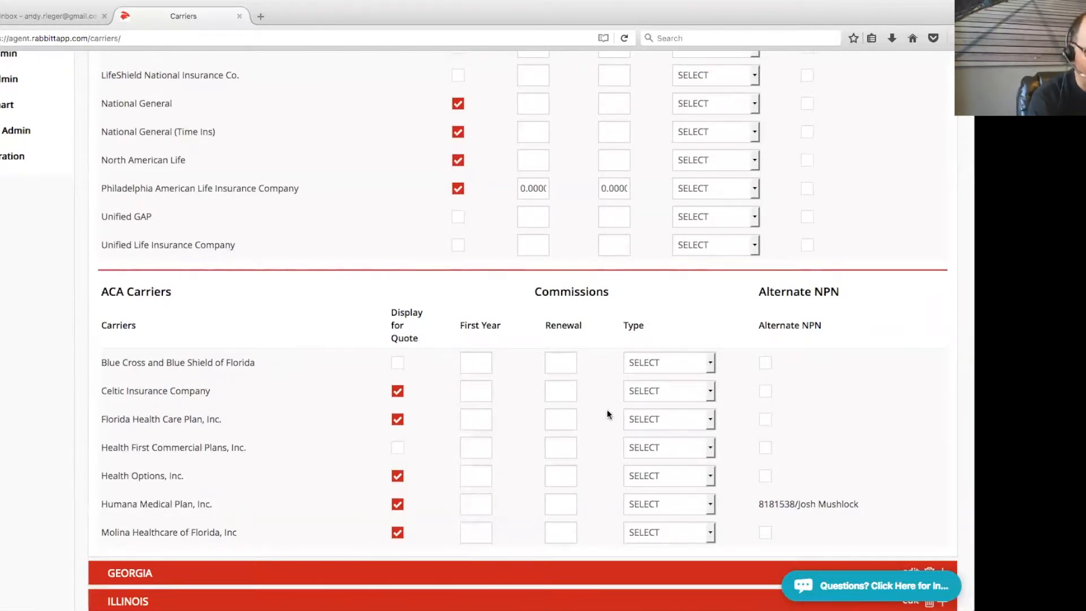
scroll(833, 344, down, 1)
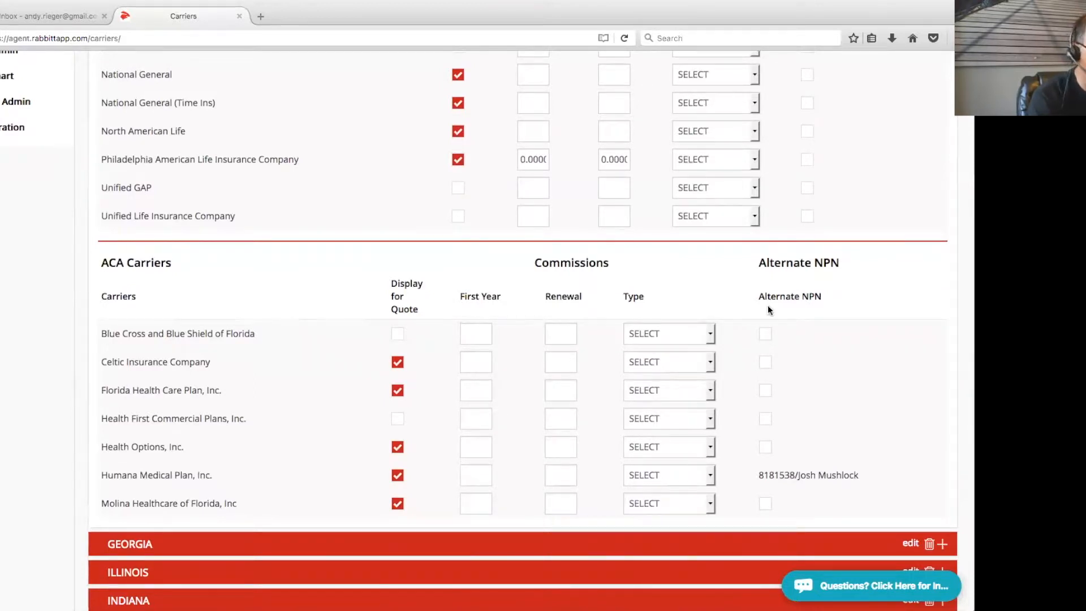
Enable Alternate NPN on Celtic Insurance Company and enter the NPN and agent's first and last name
click(767, 364)
click(622, 407)
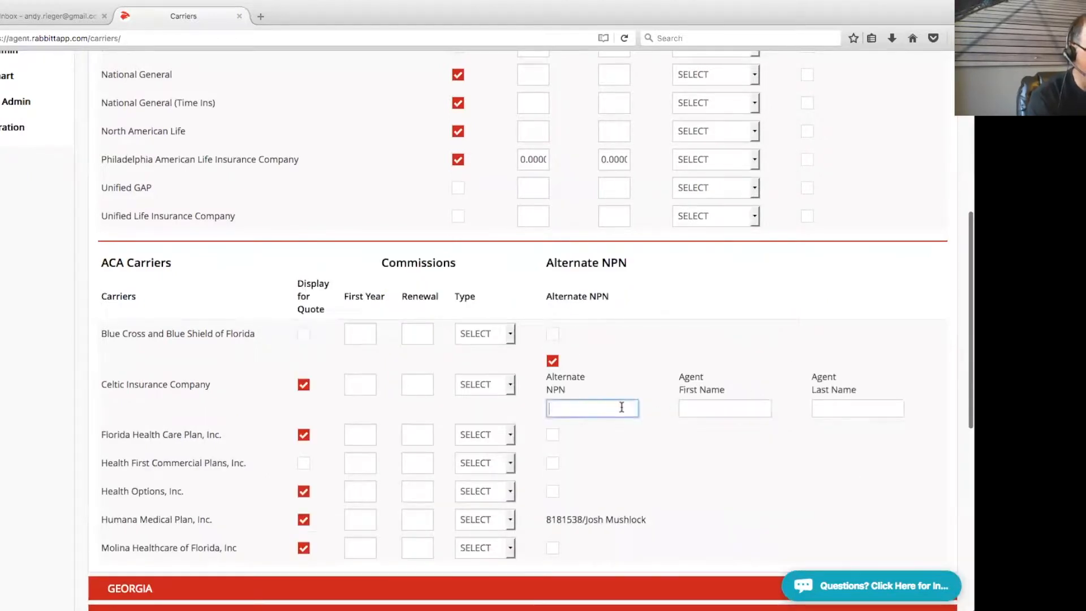
text(1232134)
click(730, 408)
text(Joe)
key(Tab)
text(Smith)
drag(789, 478, 904, 469)
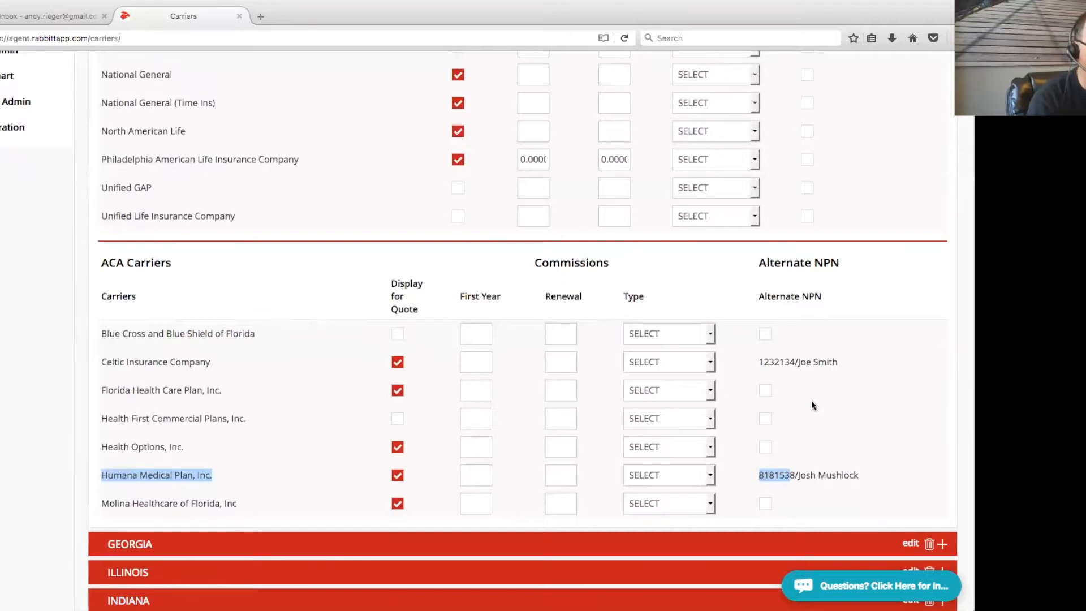
Save the Florida carrier details and acknowledge the success message
scroll(890, 336, up, 5)
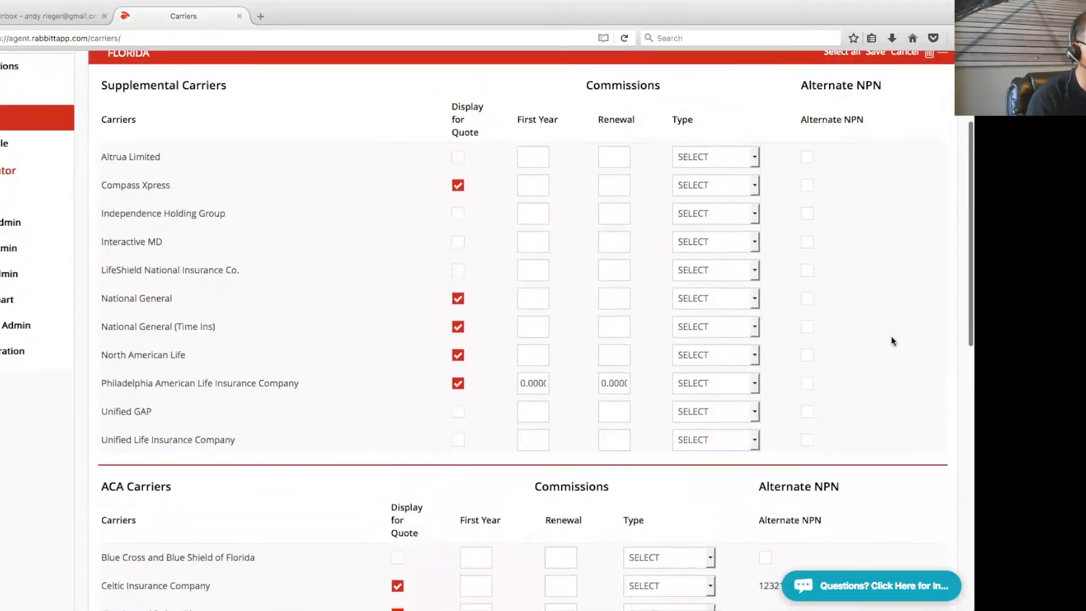
click(874, 137)
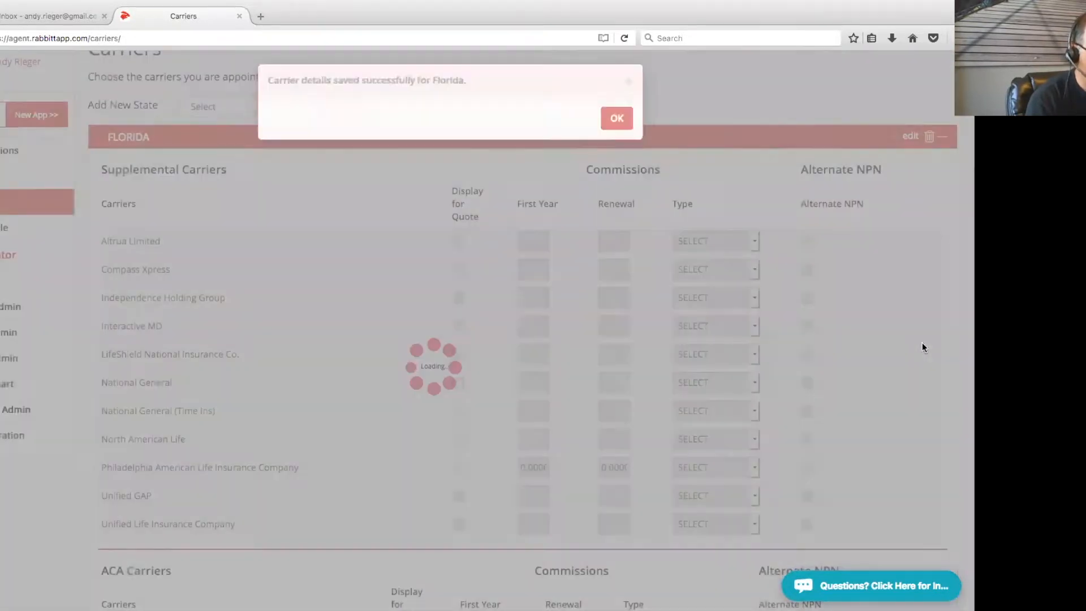
click(634, 123)
scroll(758, 420, down, 3)
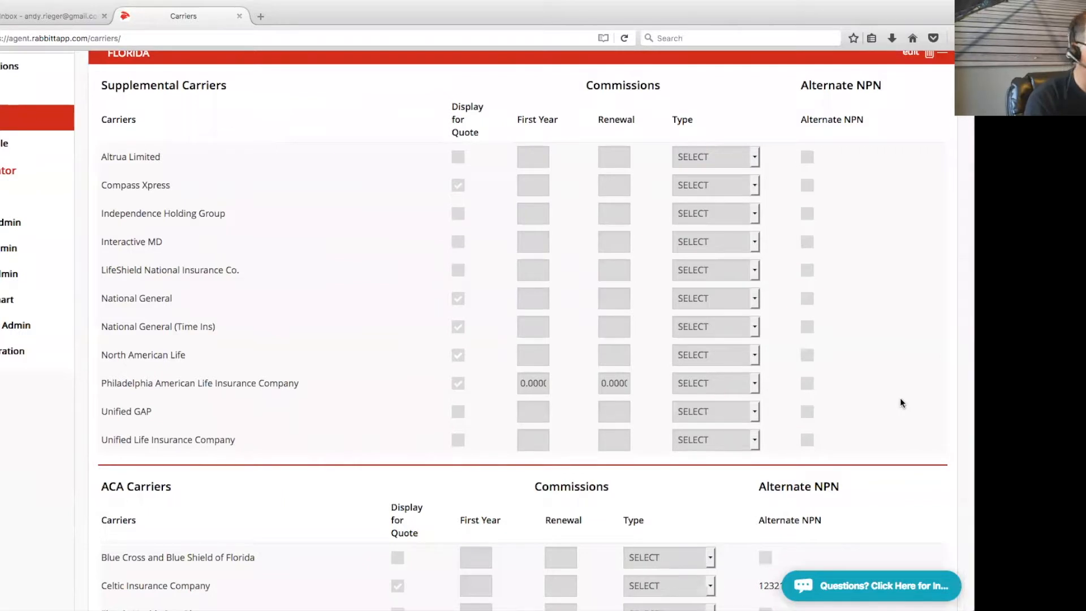
scroll(902, 402, up, 3)
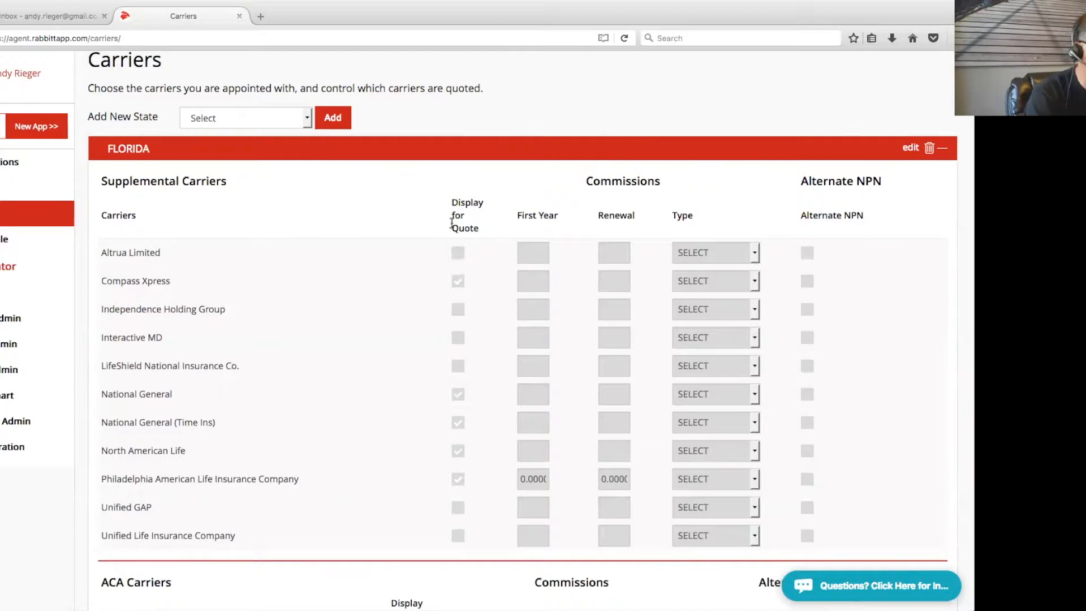
Begin a New App and submit ACA Plans as the enrollment option for Delaware county
scroll(476, 146, up, 2)
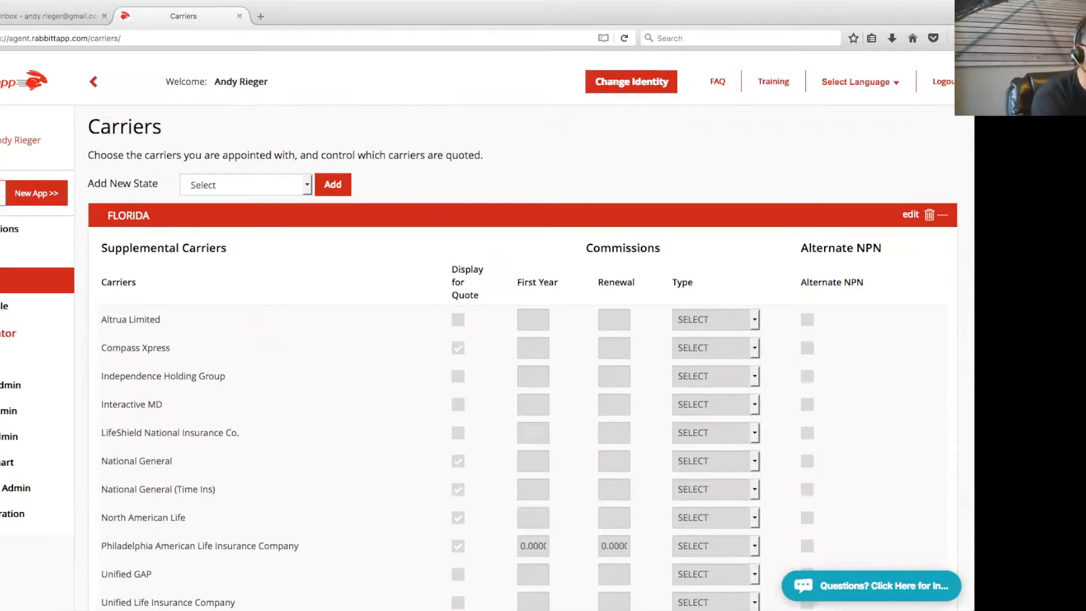
click(33, 194)
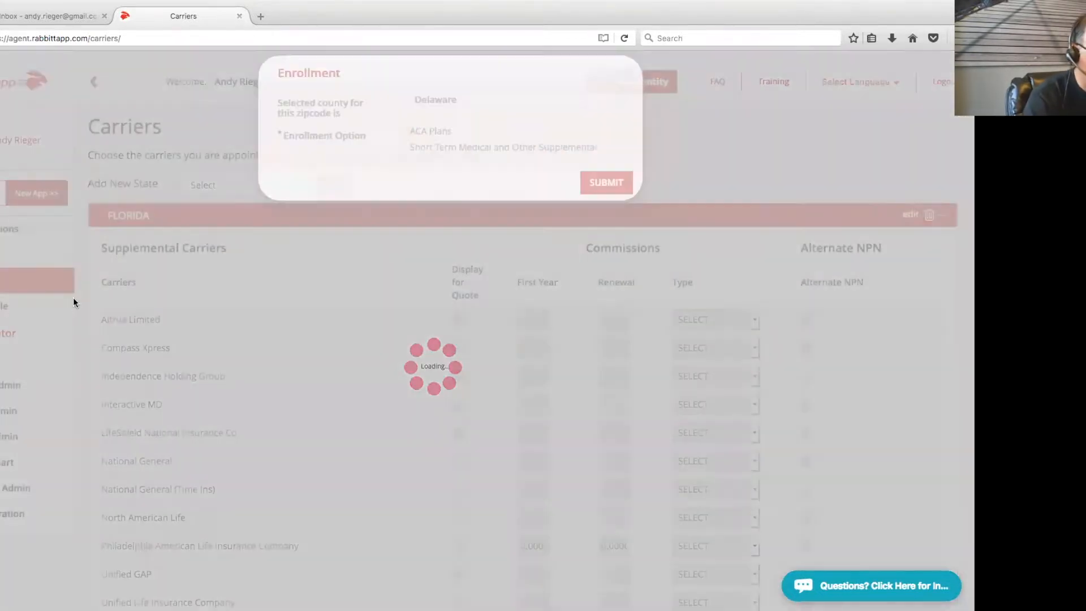
click(402, 149)
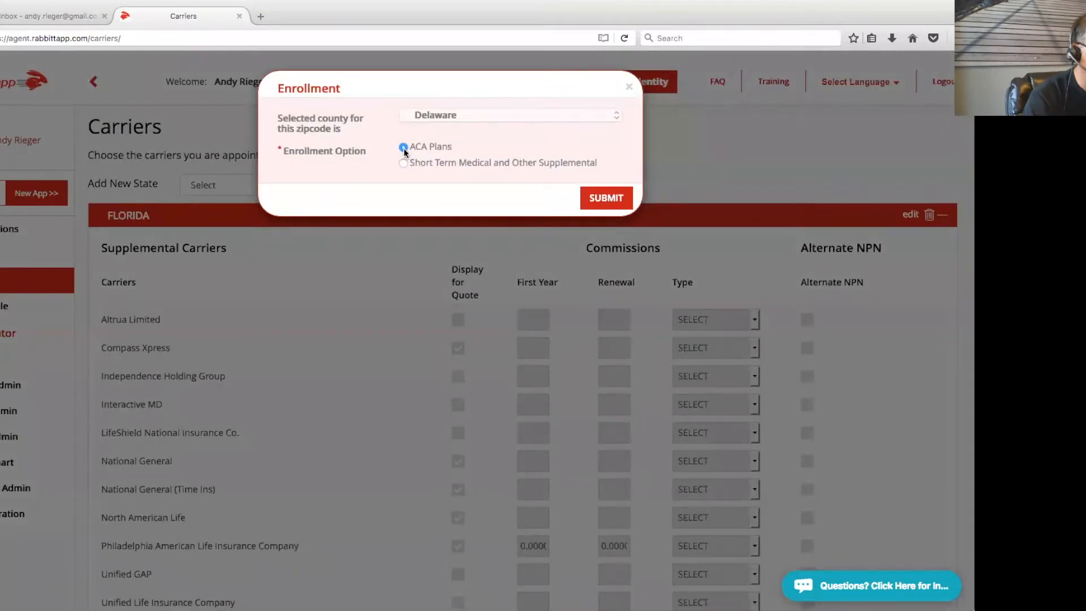
click(616, 198)
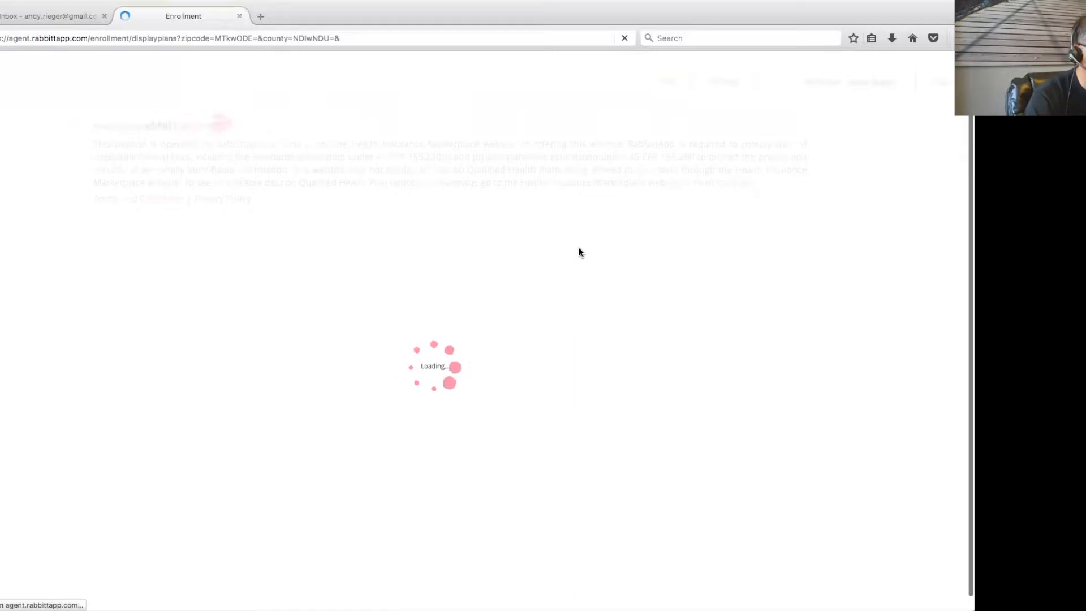
scroll(876, 266, down, 2)
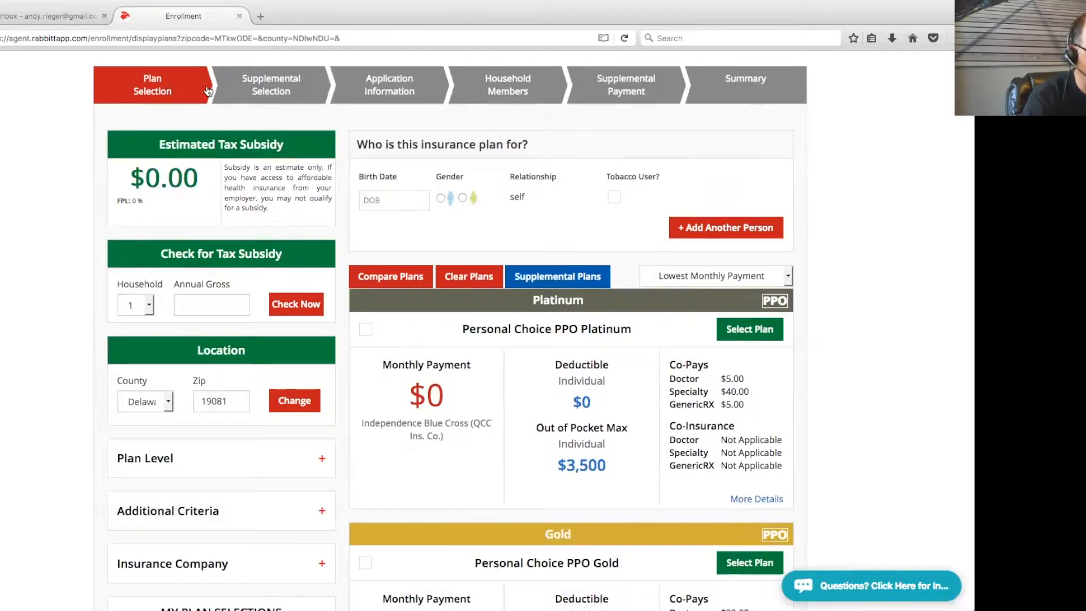
scroll(208, 92, up, 1)
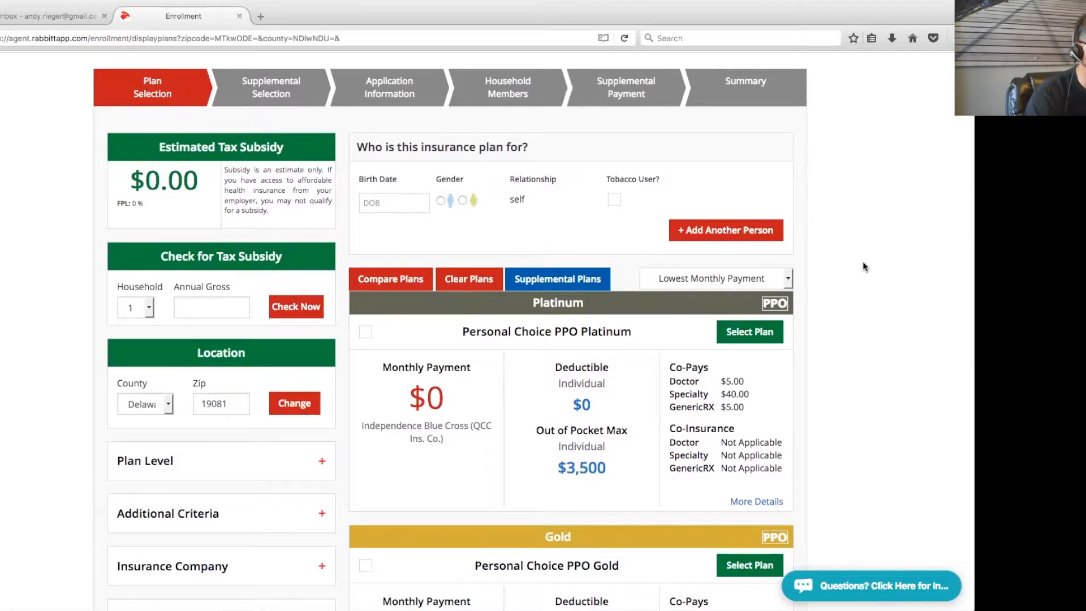
click(374, 205)
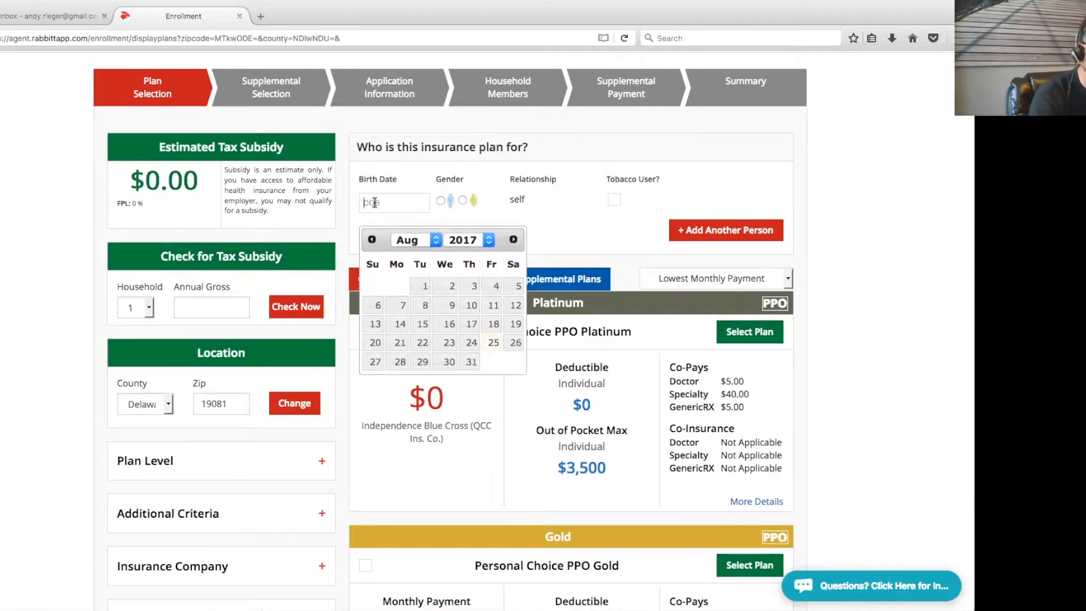
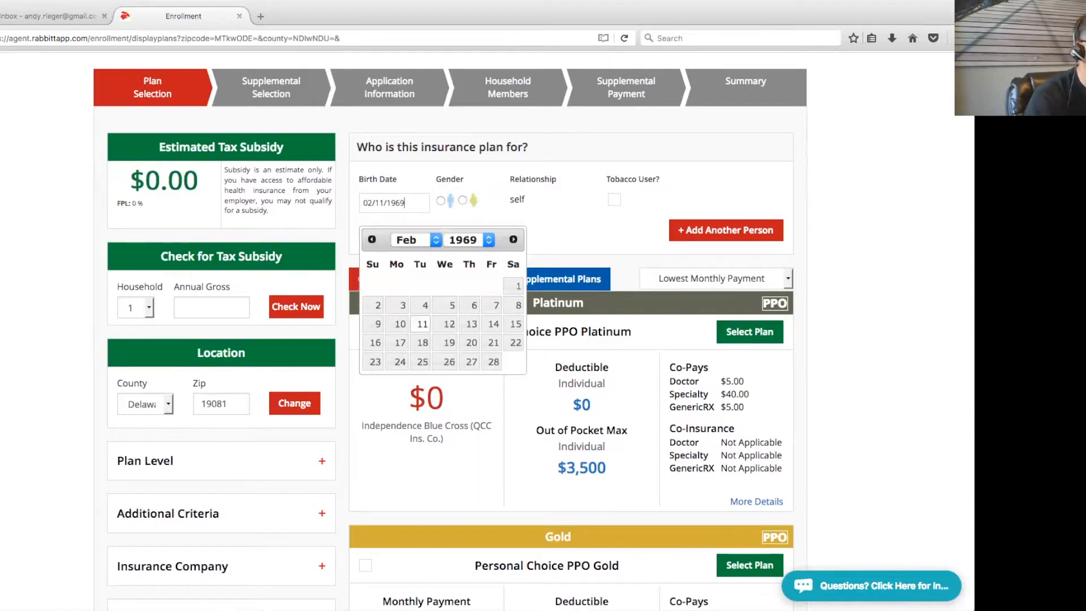
click(440, 200)
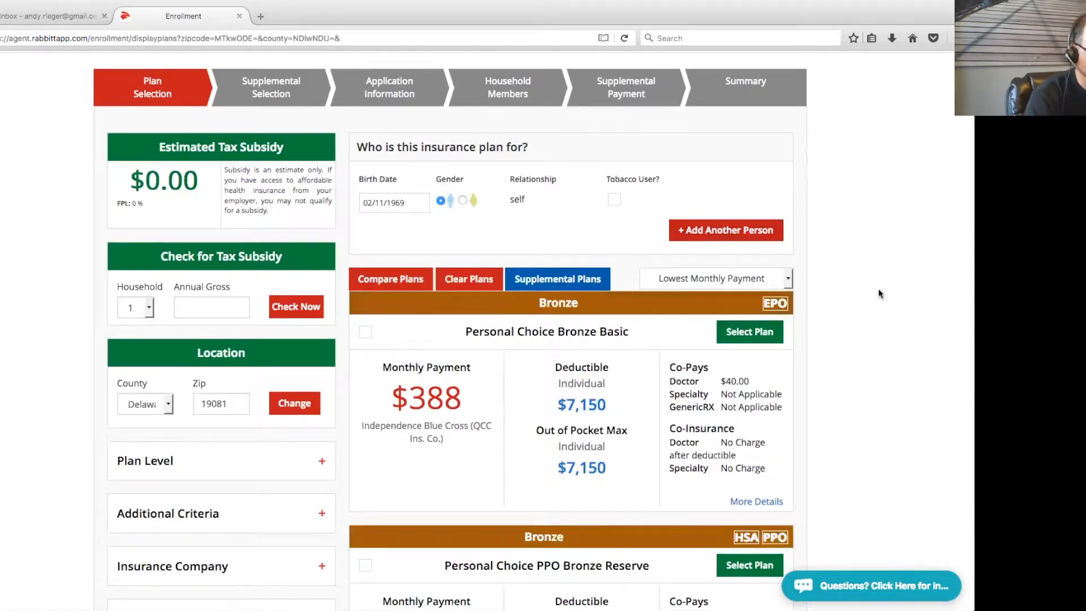
Highlight the $388 monthly payment and insurer name on Personal Choice Bronze Basic
scroll(880, 291, down, 3)
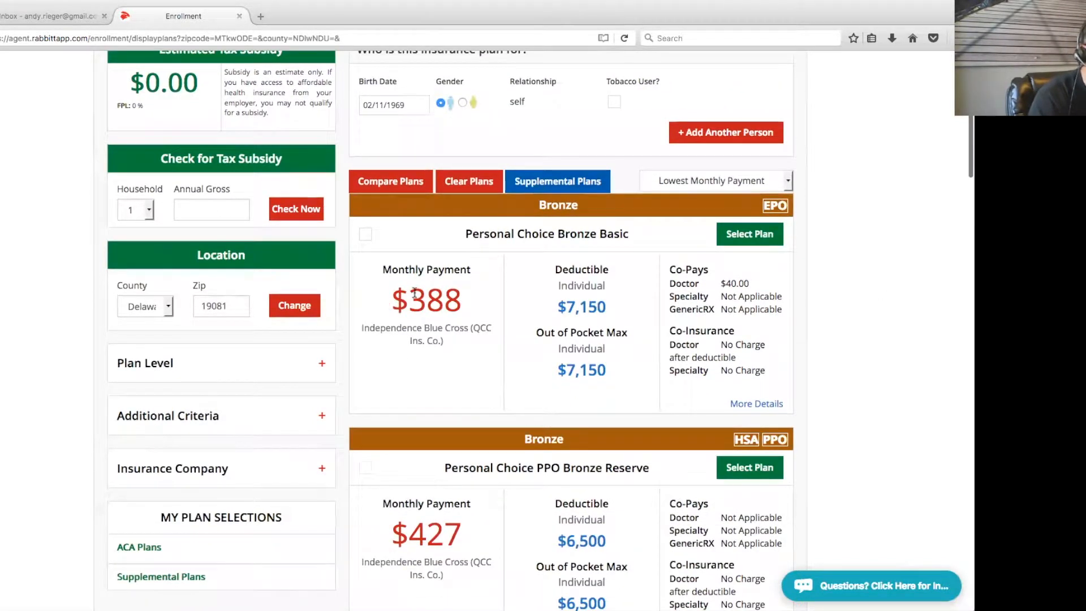
double_click(415, 292)
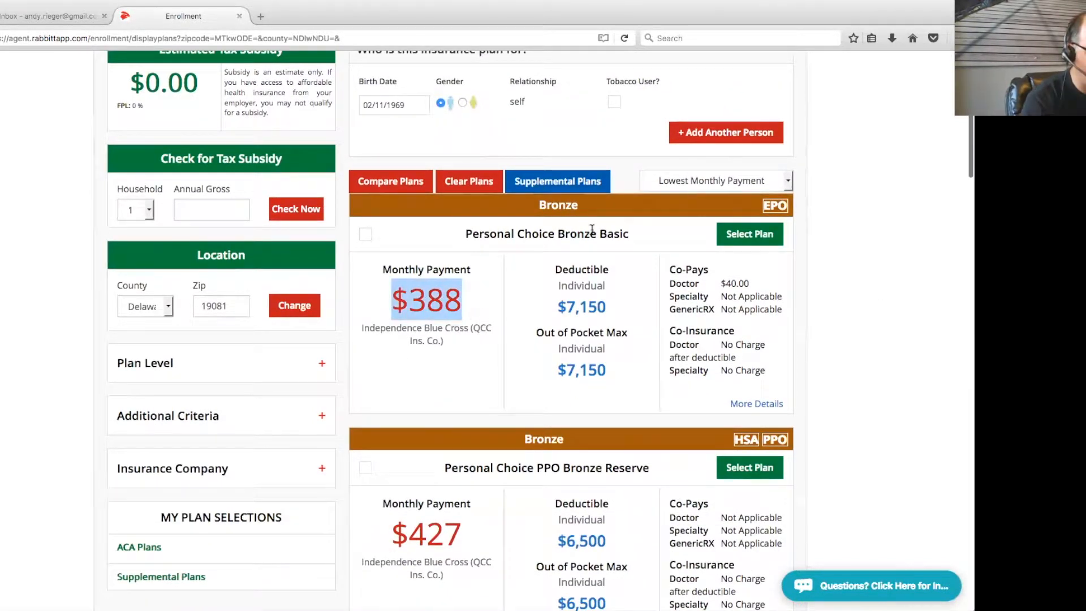
drag(614, 231, 477, 238)
drag(446, 339, 396, 335)
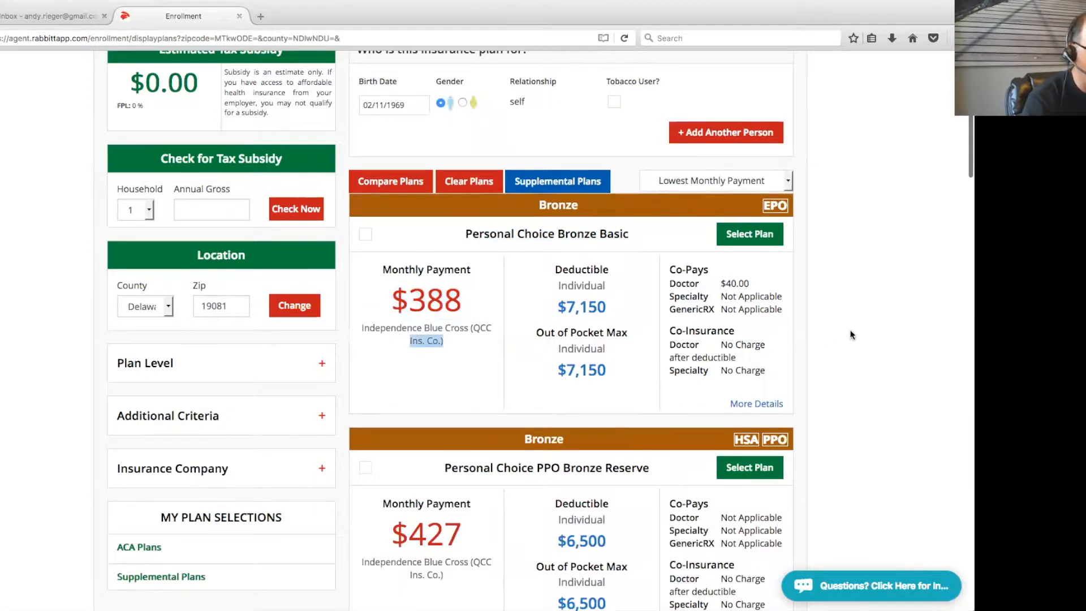
scroll(851, 334, down, 2)
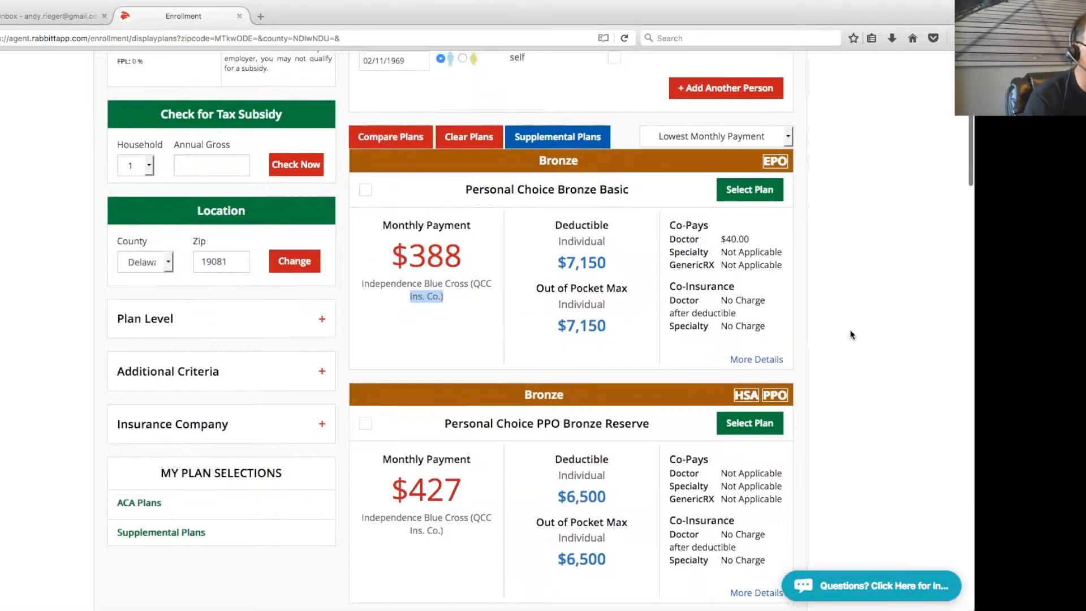
Expand Personal Choice Bronze Basic's details, view its Summary of Benefits PDF, then close it
click(761, 361)
scroll(816, 381, down, 2)
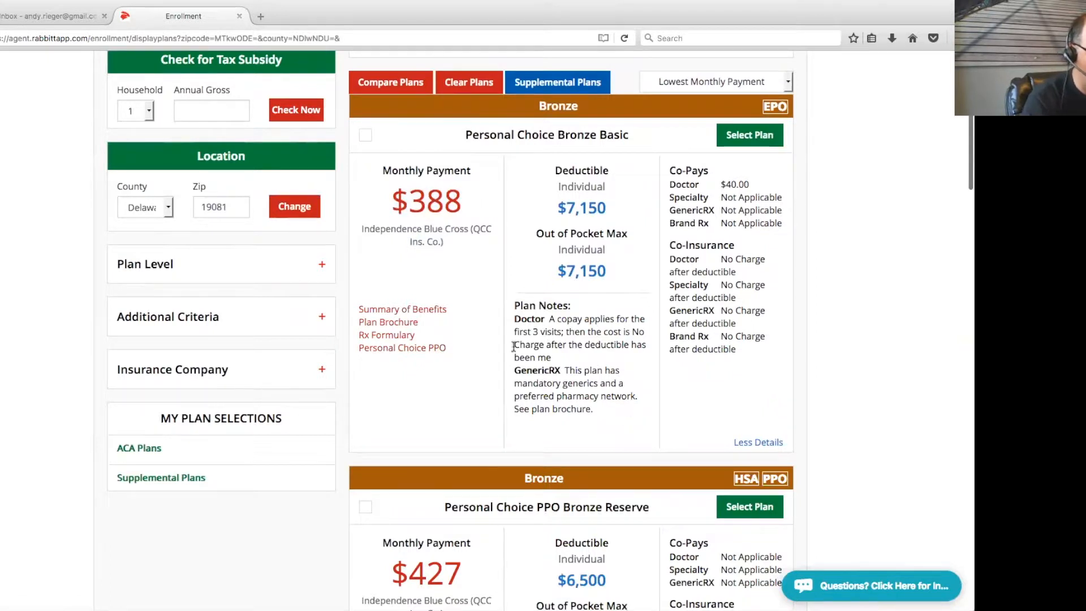
click(431, 312)
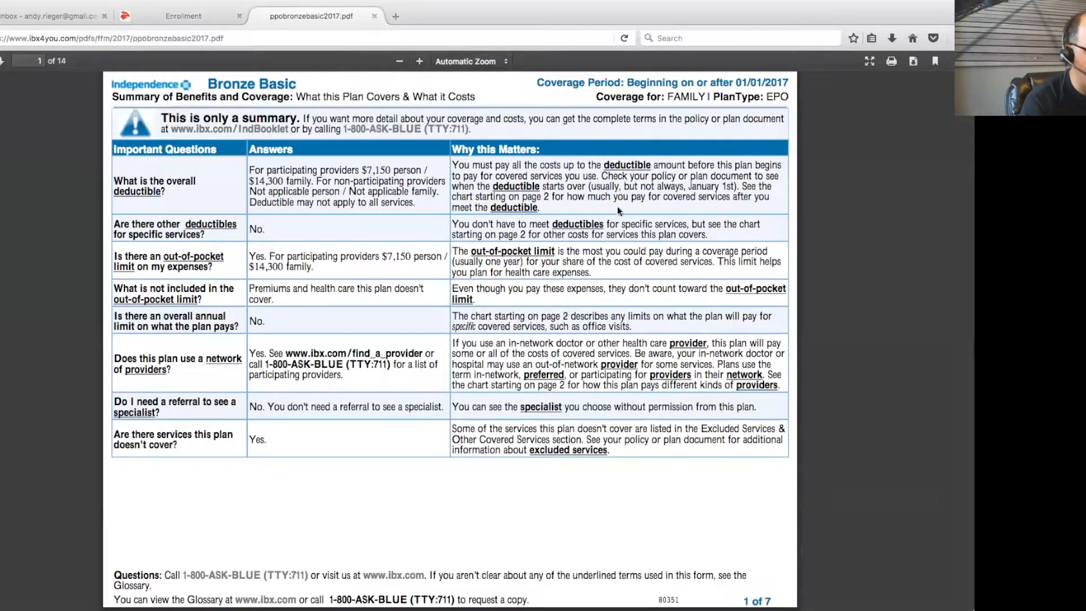
scroll(606, 387, down, 10)
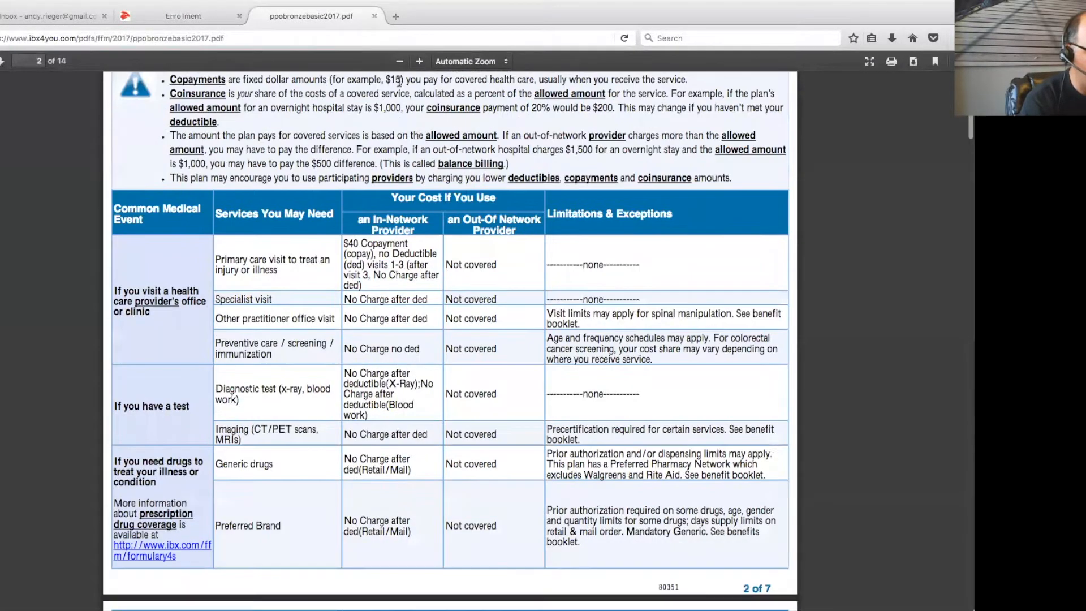
click(374, 16)
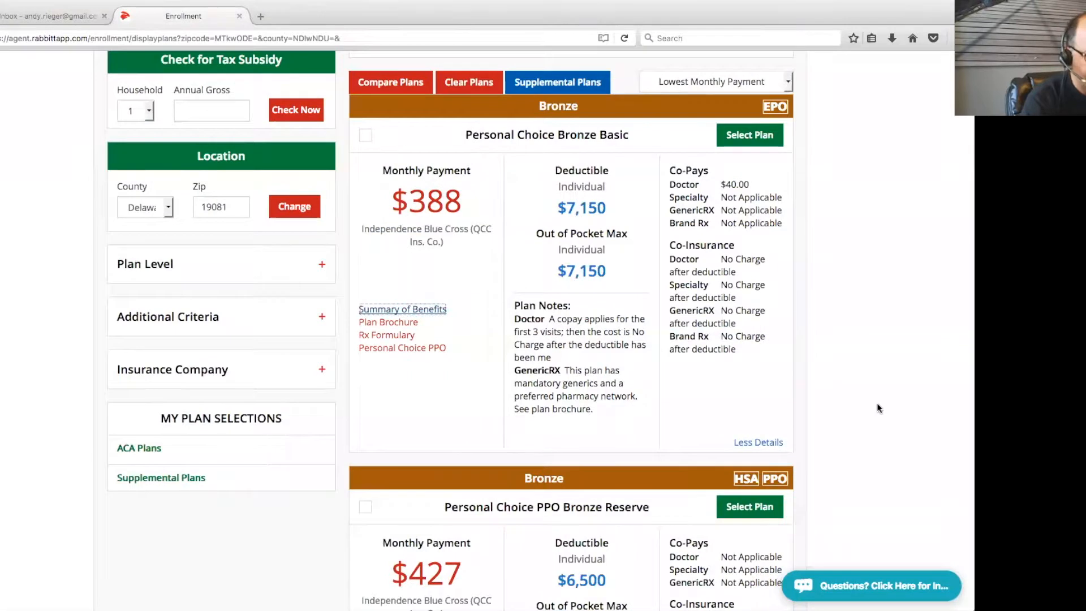
scroll(877, 402, up, 1)
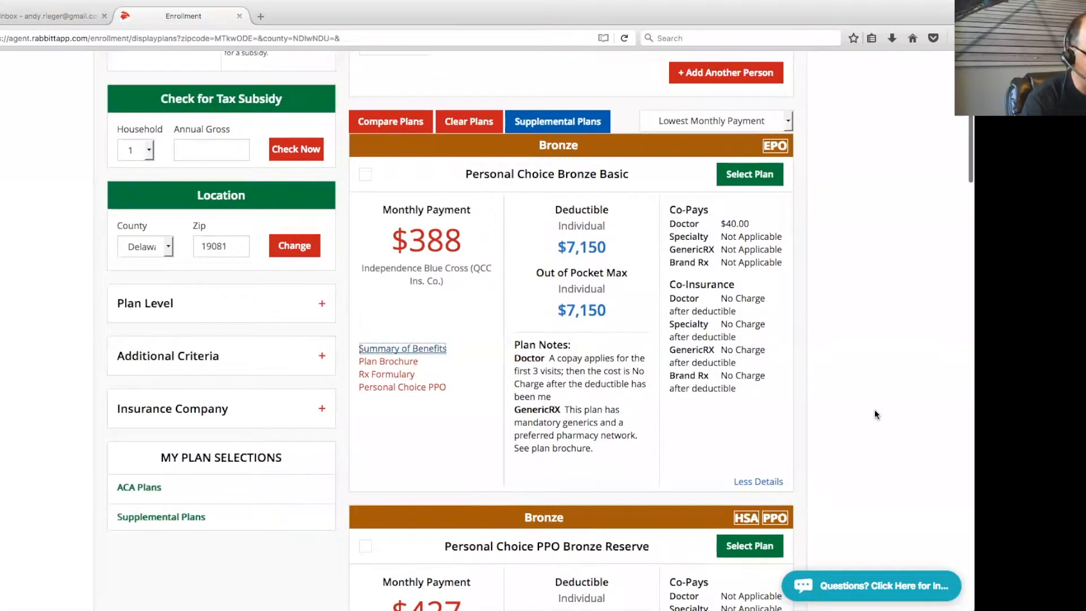
Filter the plan list to Silver plans using the Plan Level filter
click(321, 303)
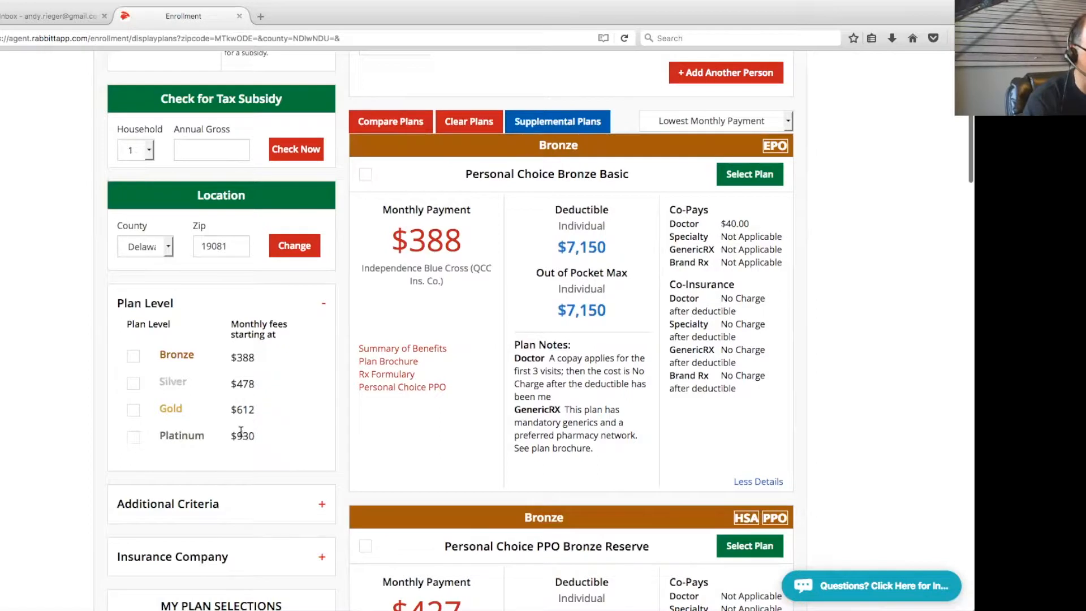
click(134, 387)
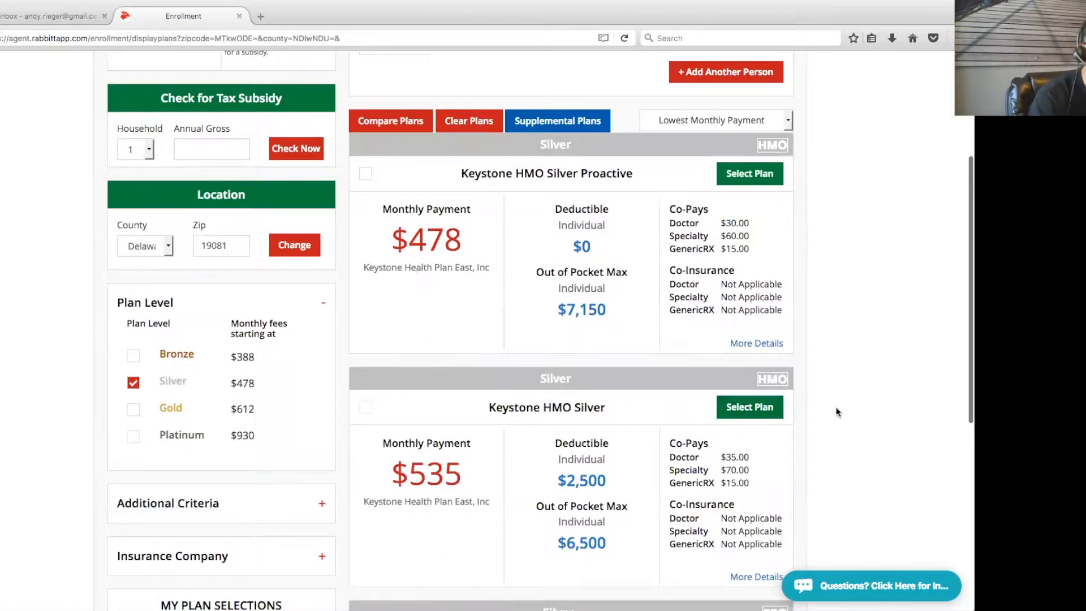
scroll(853, 407, down, 2)
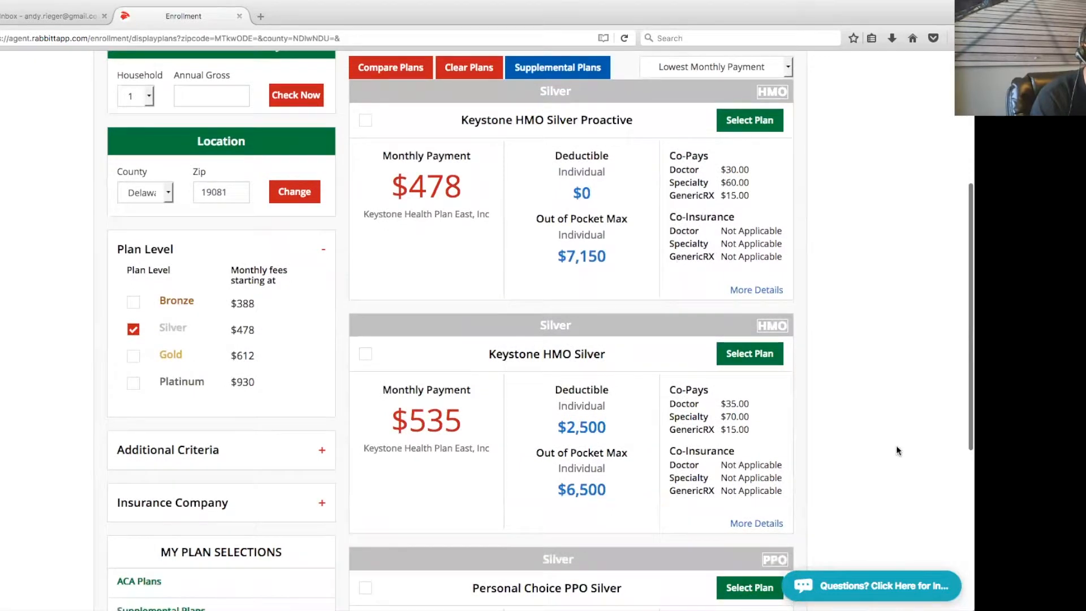
Compare Keystone HMO Silver Proactive, Keystone HMO Silver and Personal Choice PPO Silver side by side
click(366, 121)
click(366, 355)
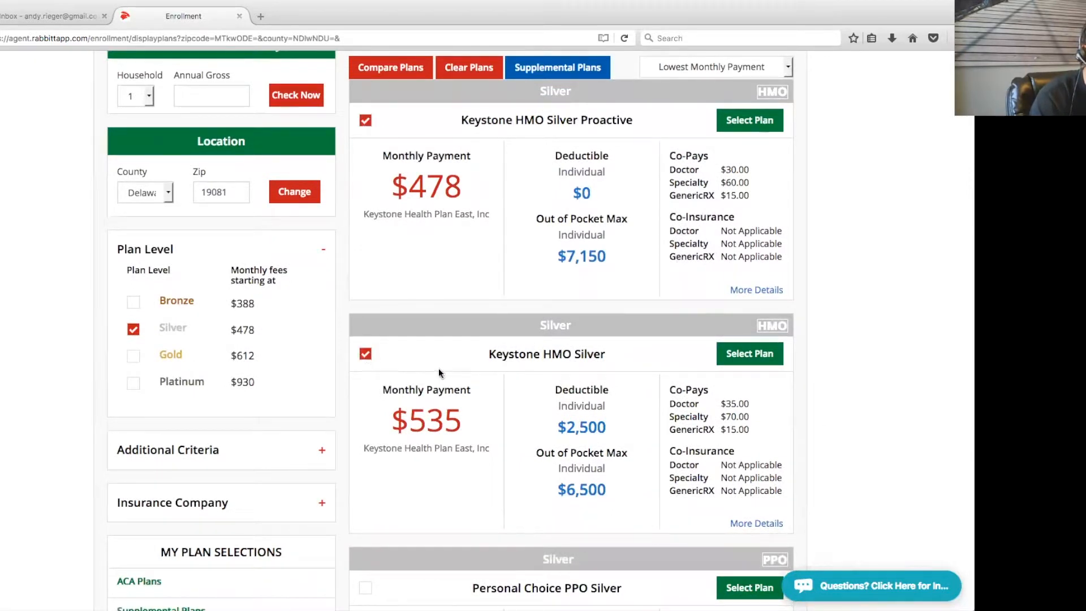
scroll(424, 407, down, 4)
click(364, 474)
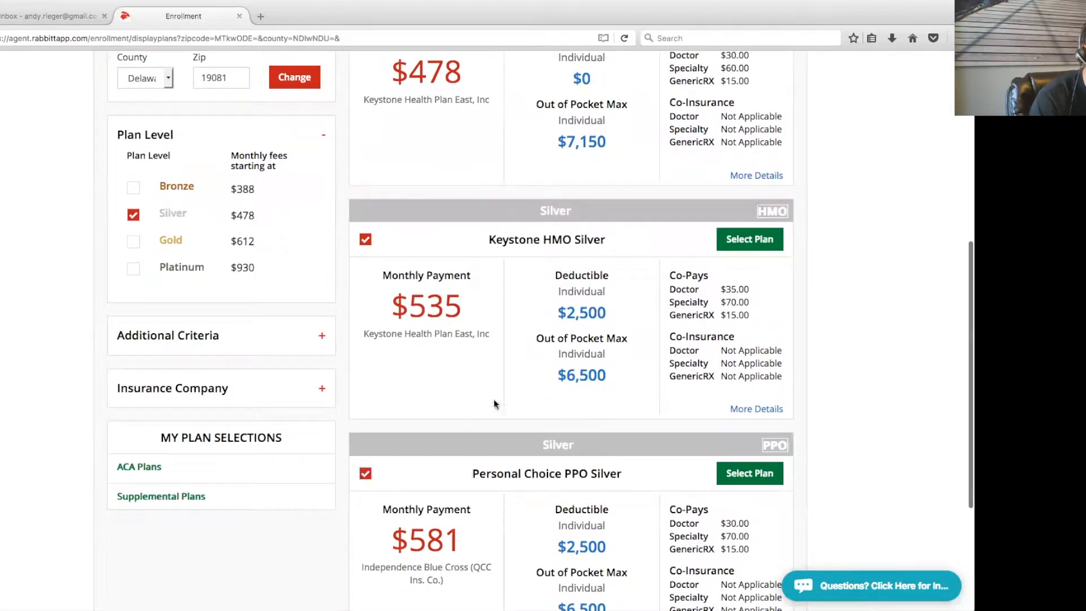
scroll(497, 404, up, 10)
click(390, 327)
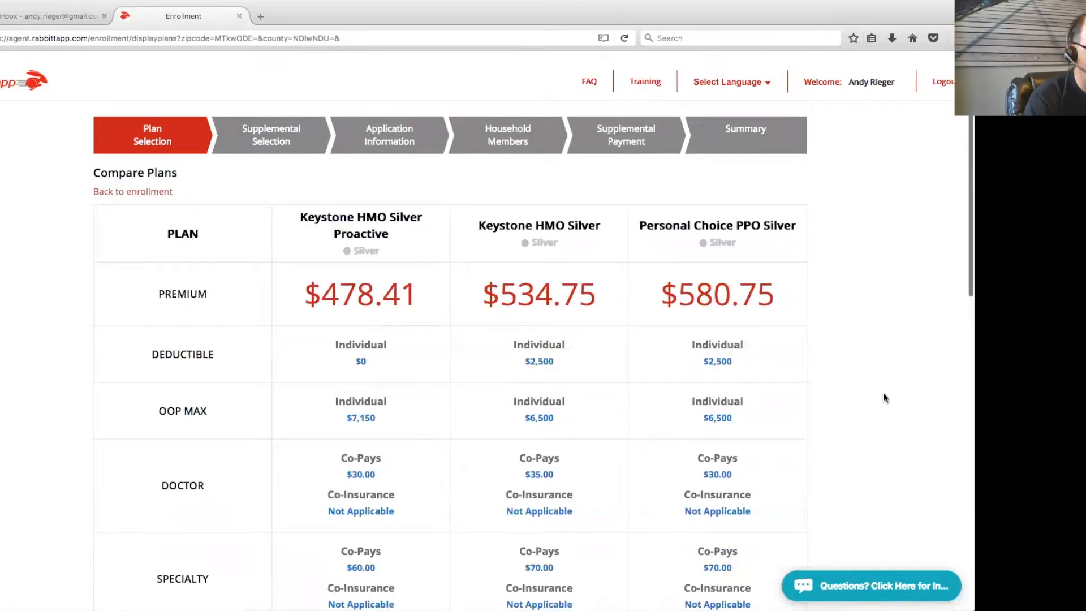
Scroll the Silver plan comparison ($478.41, $534.75, $580.75 premiums) down to Select Plan and back up
scroll(910, 396, down, 1)
scroll(909, 394, down, 2)
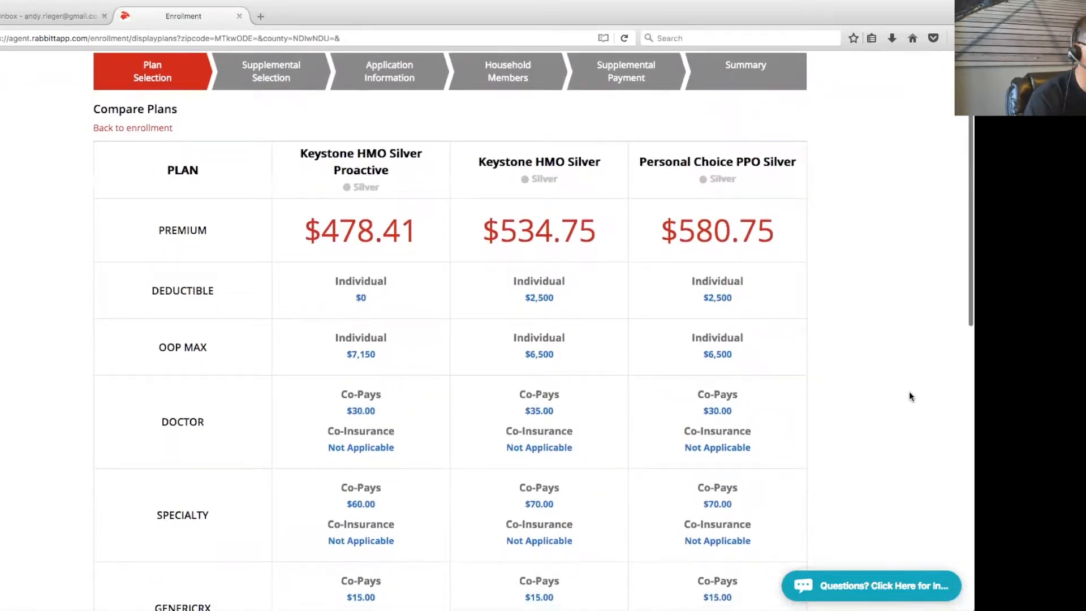
scroll(909, 394, down, 2)
scroll(910, 395, down, 2)
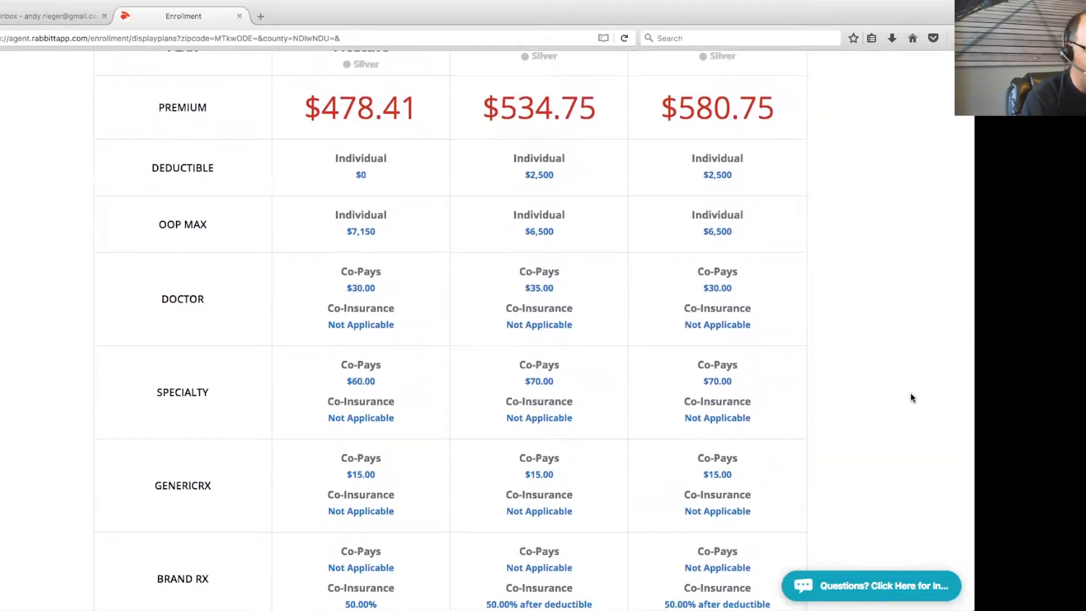
scroll(911, 398, down, 12)
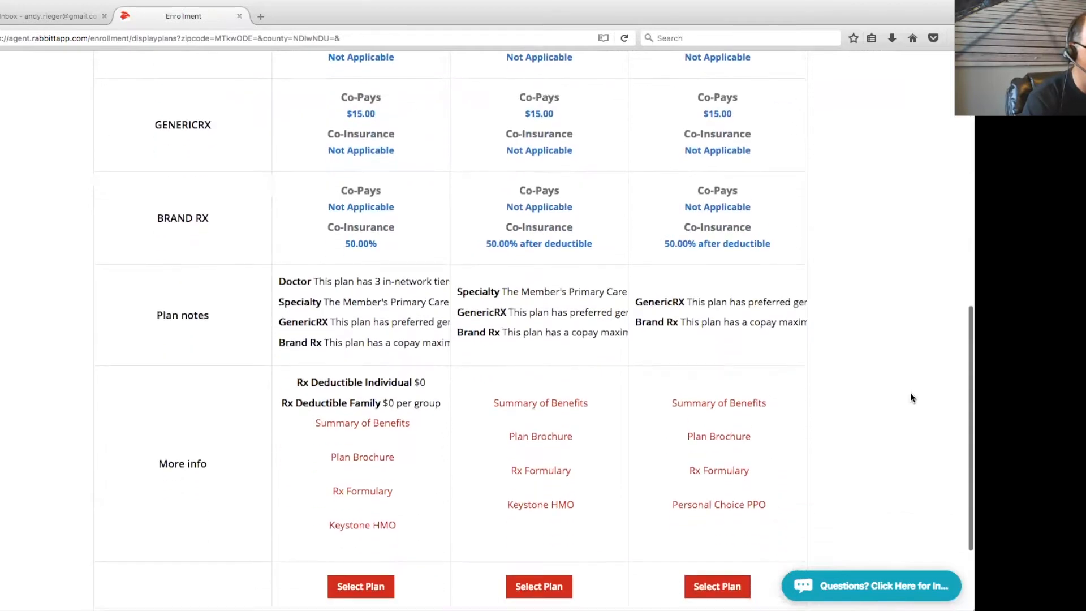
scroll(910, 397, down, 3)
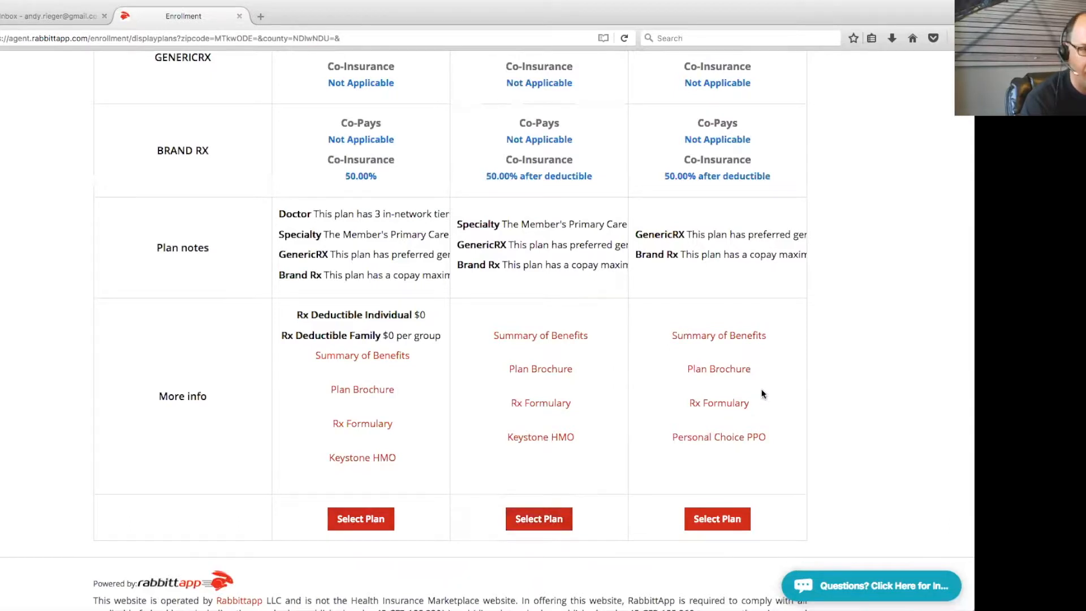
scroll(839, 383, up, 10)
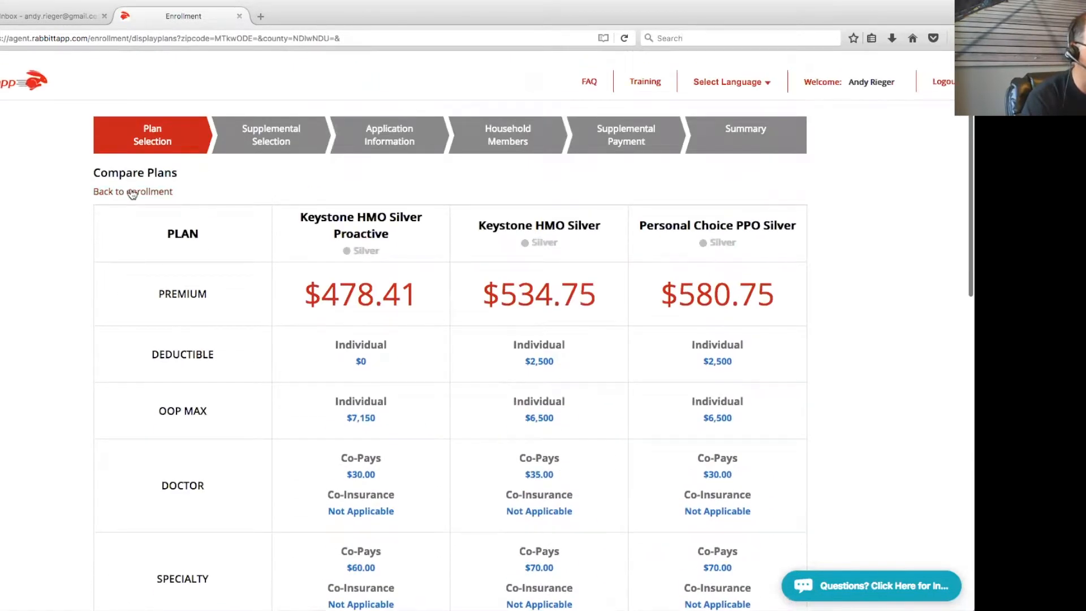
Back on the plan list, enter 35000 annual gross income and run the subsidy check
click(132, 192)
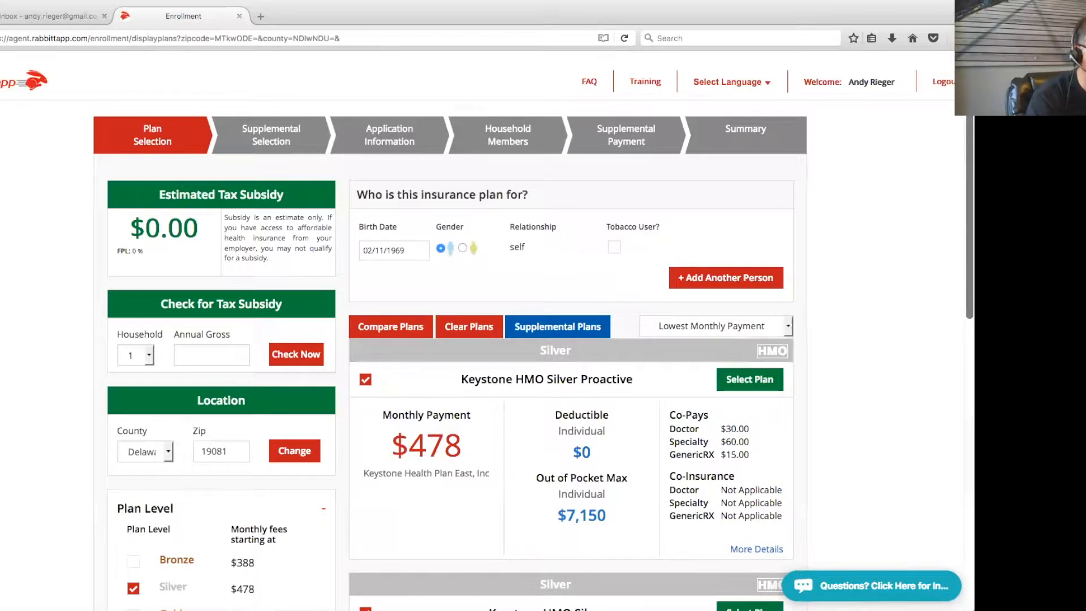
scroll(903, 338, down, 2)
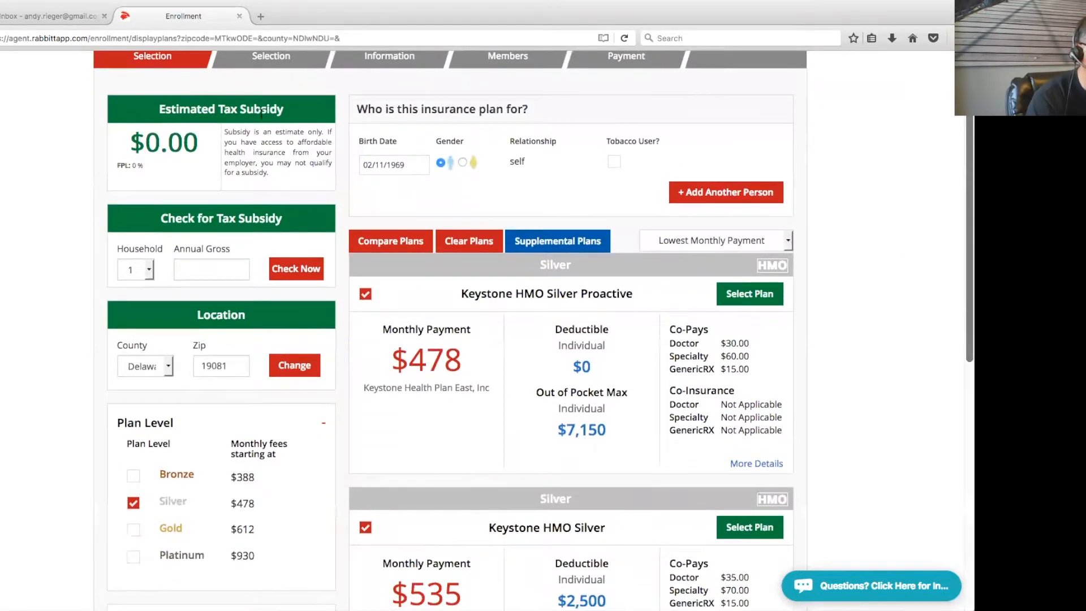
click(204, 272)
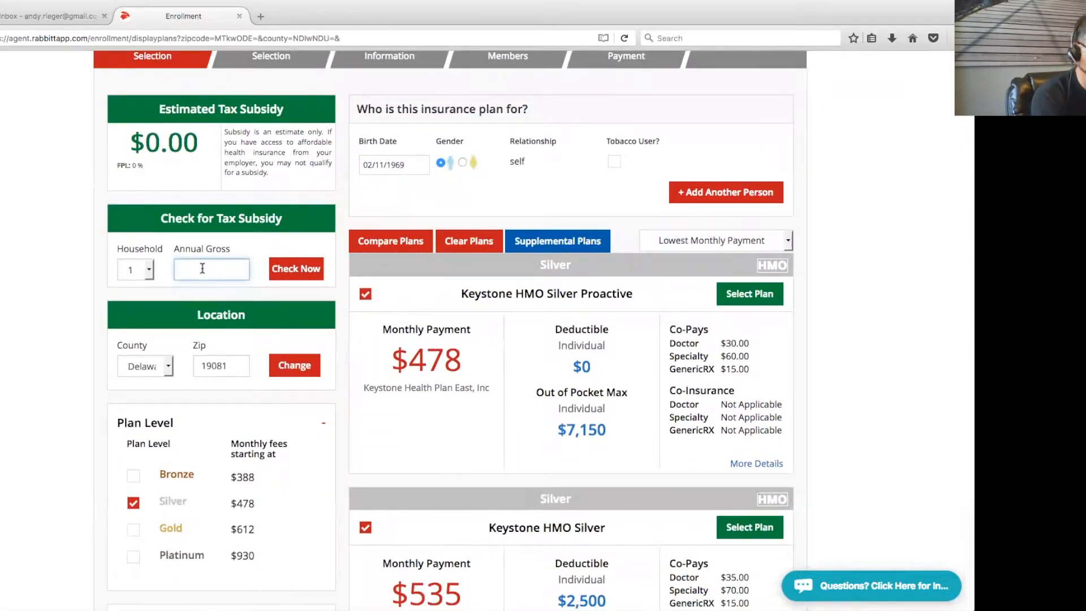
text(35000)
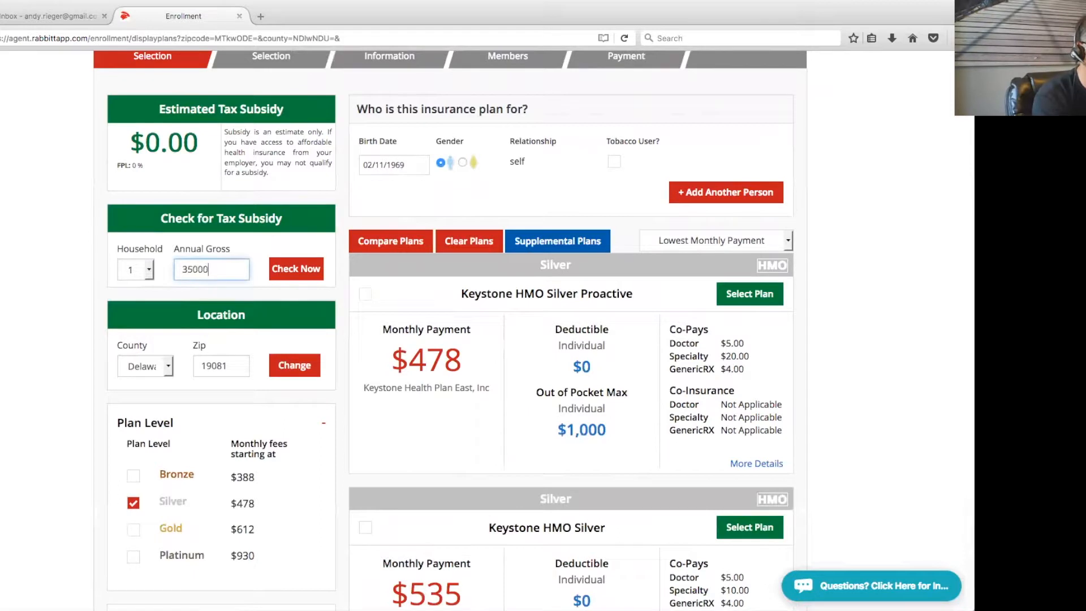
click(298, 269)
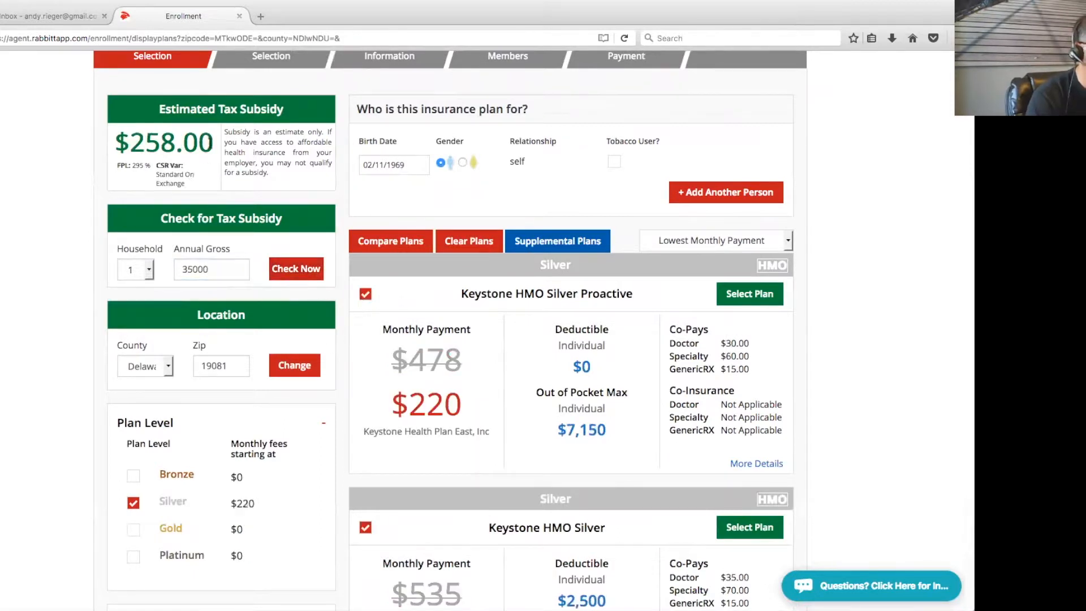
Highlight the $258.00 subsidy estimate and the CSR variant note beneath it
drag(213, 143, 152, 169)
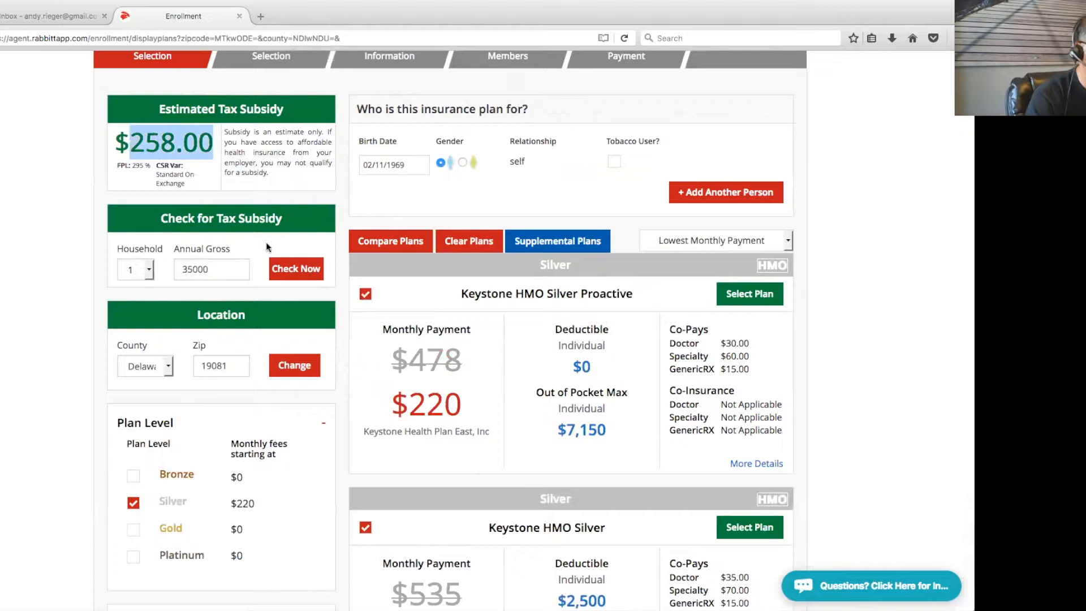
click(188, 185)
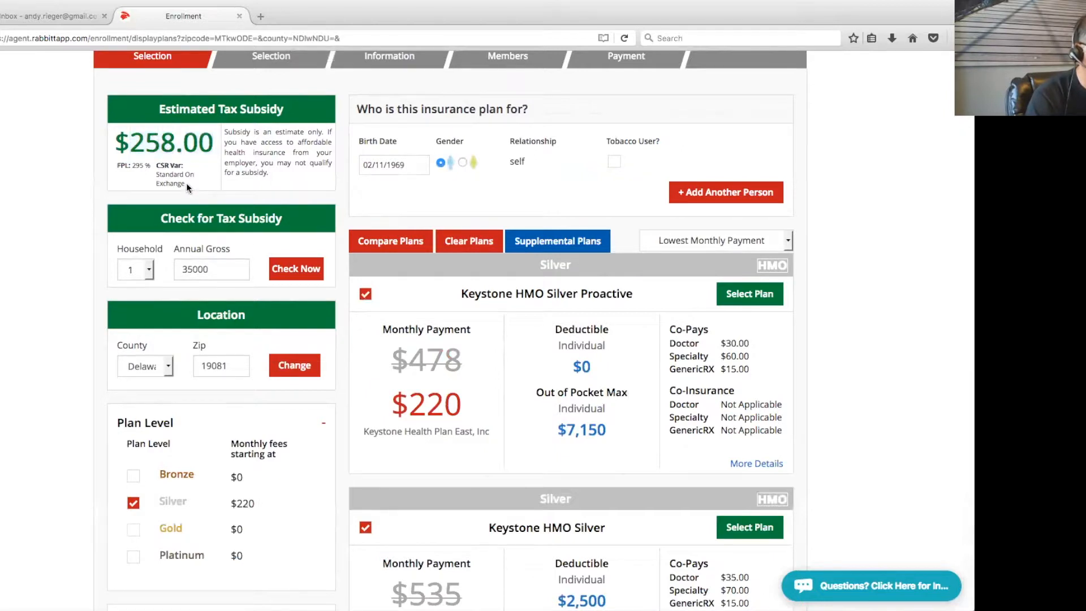
drag(186, 186, 155, 165)
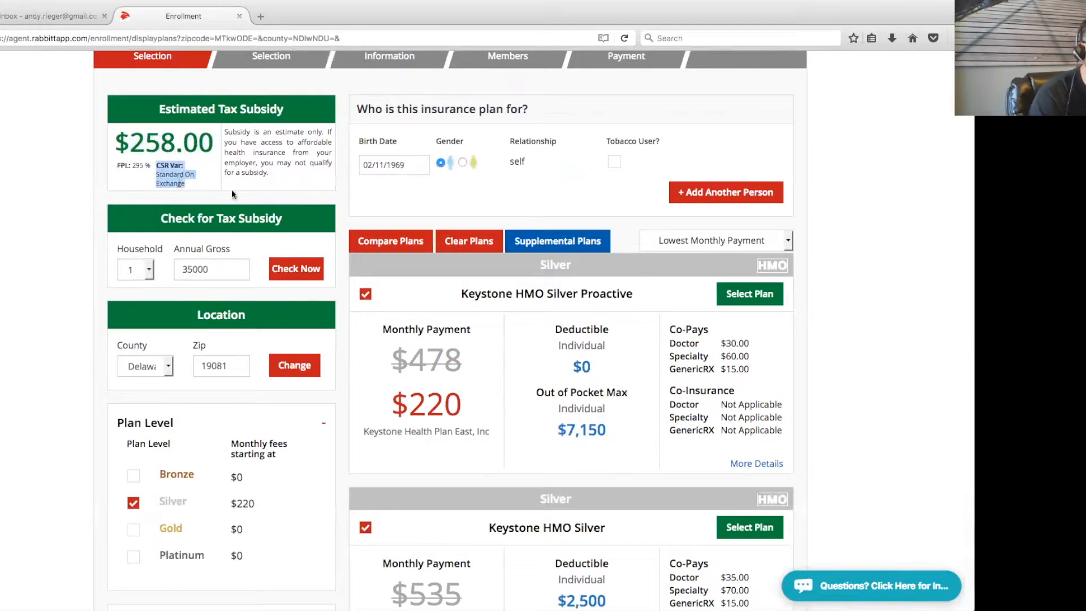
click(327, 197)
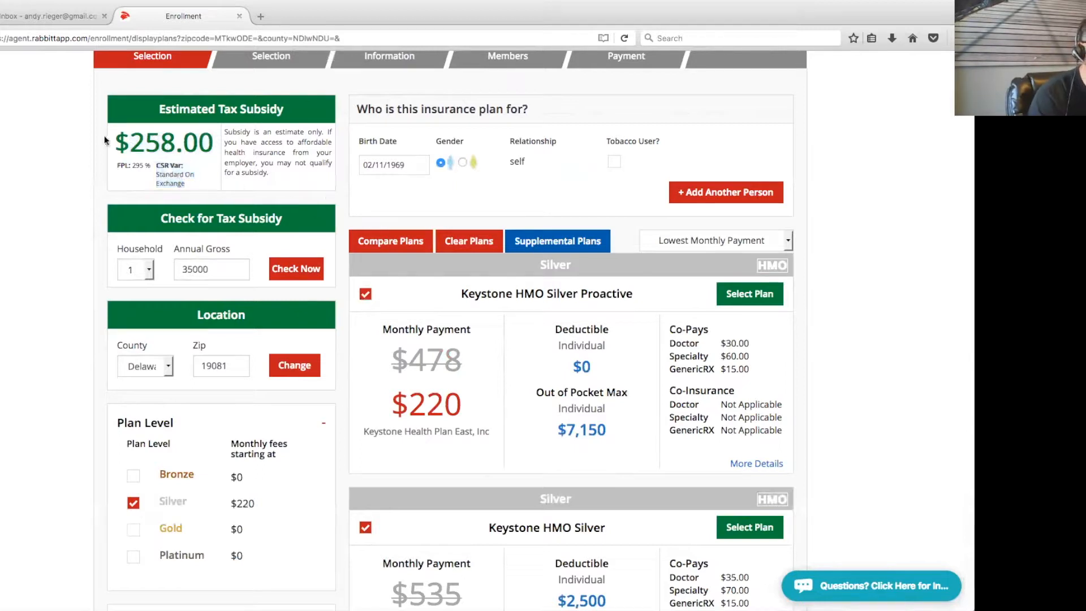
click(207, 272)
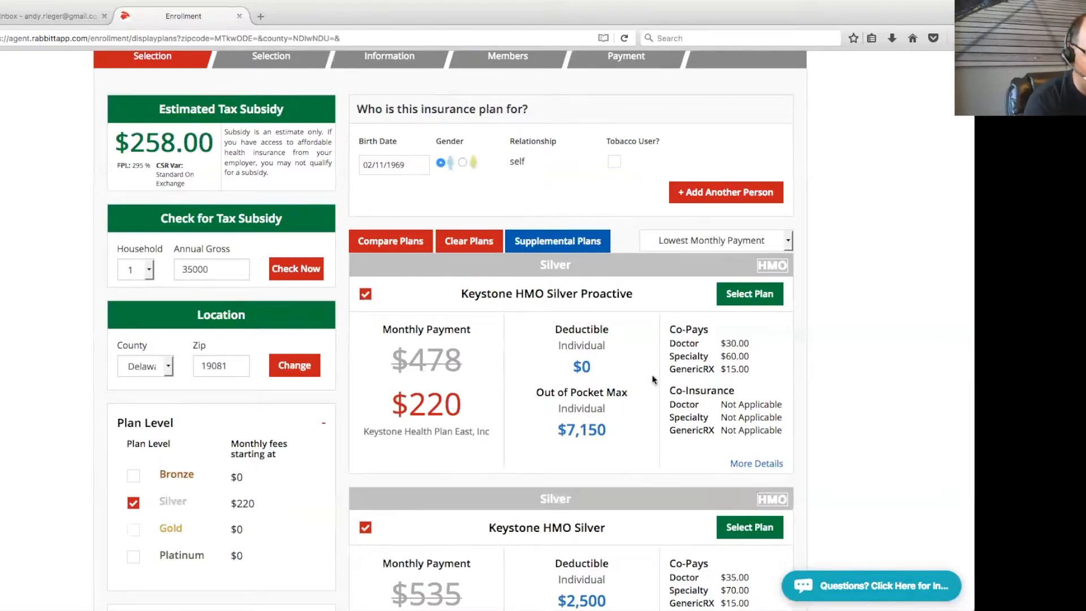
Add a trial second person to the household and pick their relationship
scroll(645, 413, down, 3)
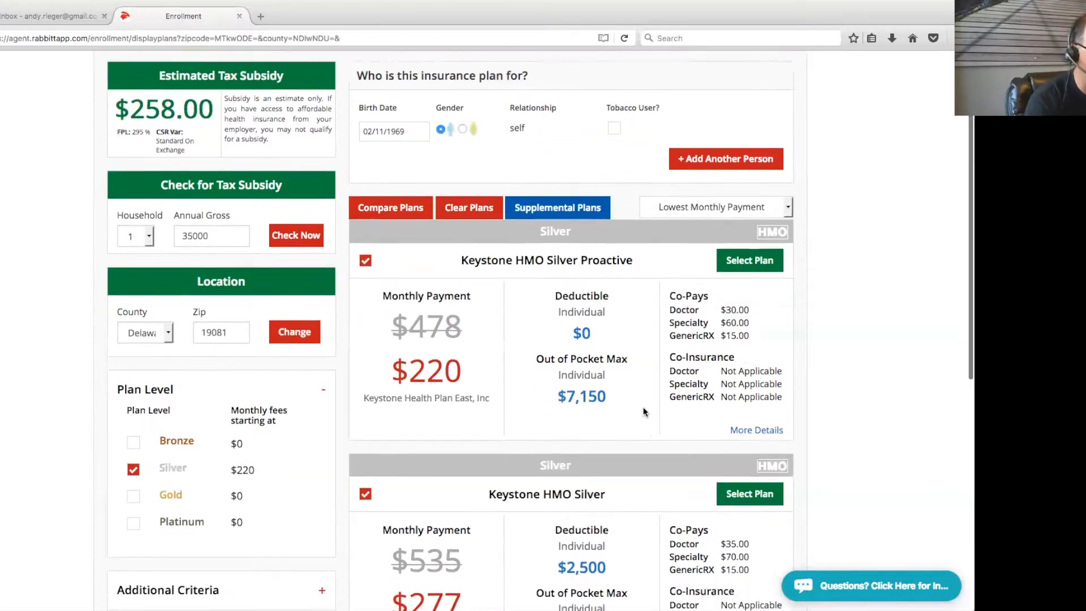
scroll(643, 412, down, 2)
scroll(643, 412, up, 4)
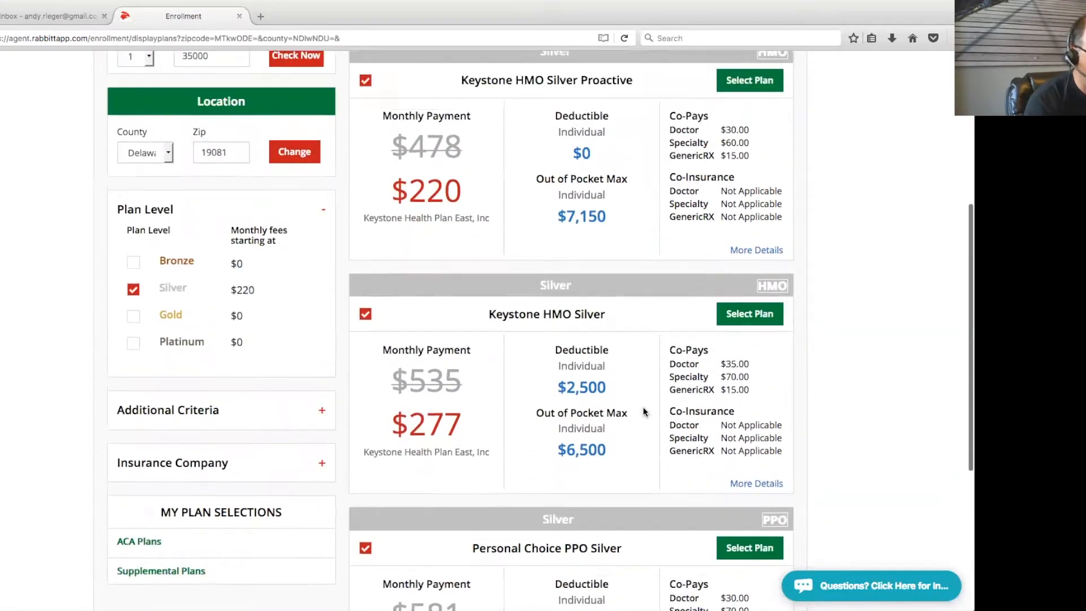
scroll(644, 411, up, 3)
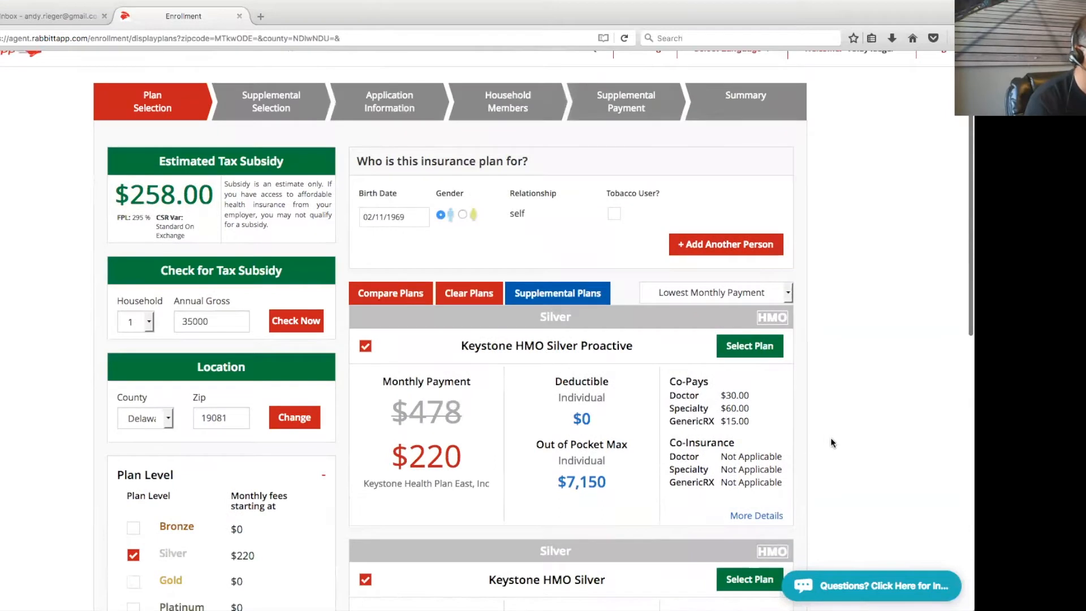
scroll(822, 417, up, 1)
click(717, 278)
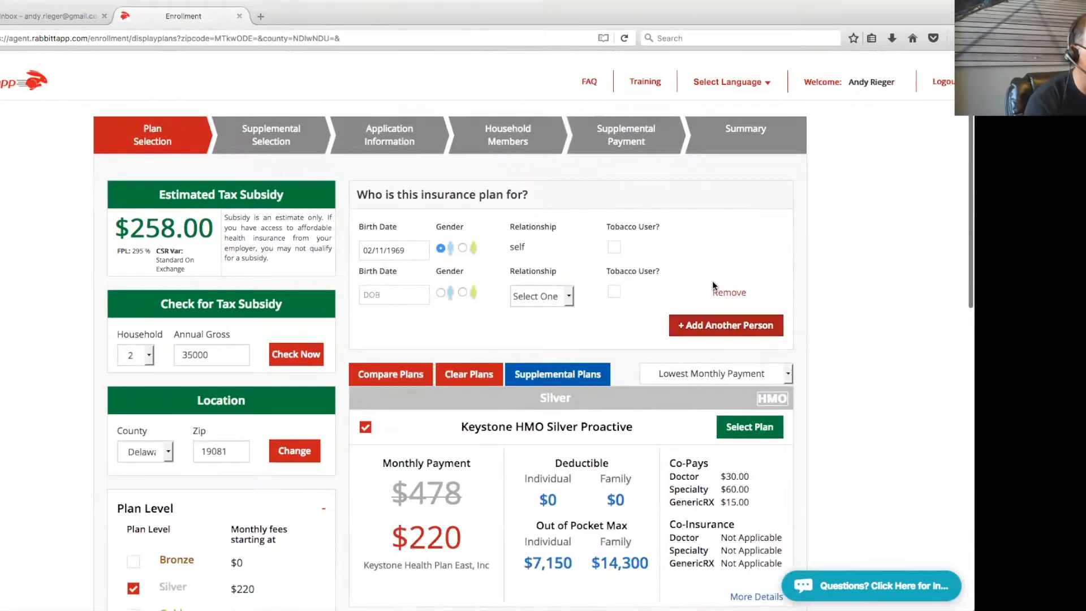
click(567, 295)
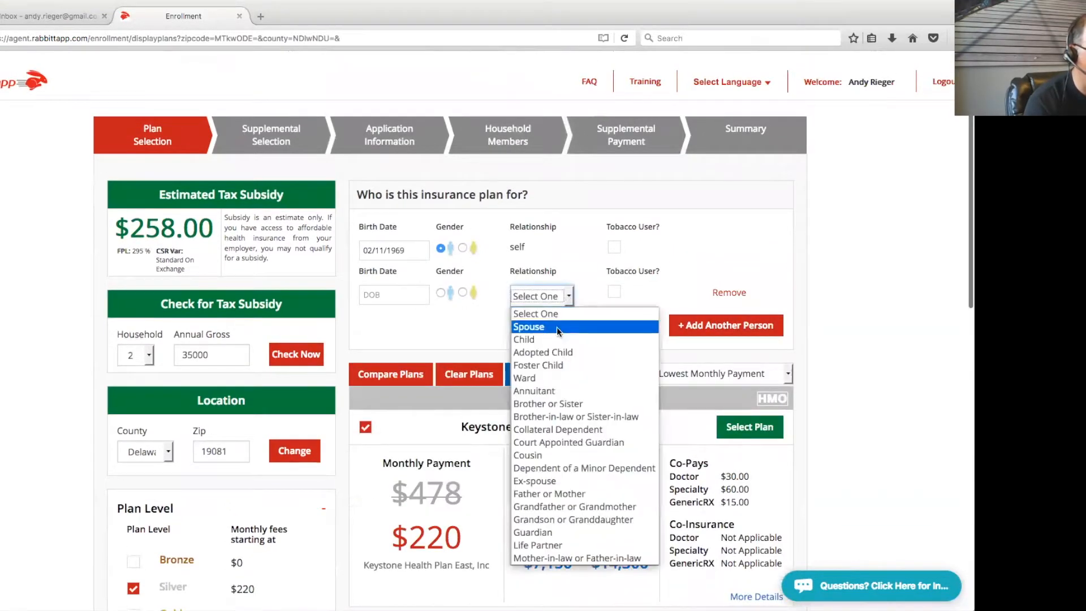
Remove the second person, confirm with Yes, and review the updated plans (PPO Silver $323)
click(734, 279)
click(729, 292)
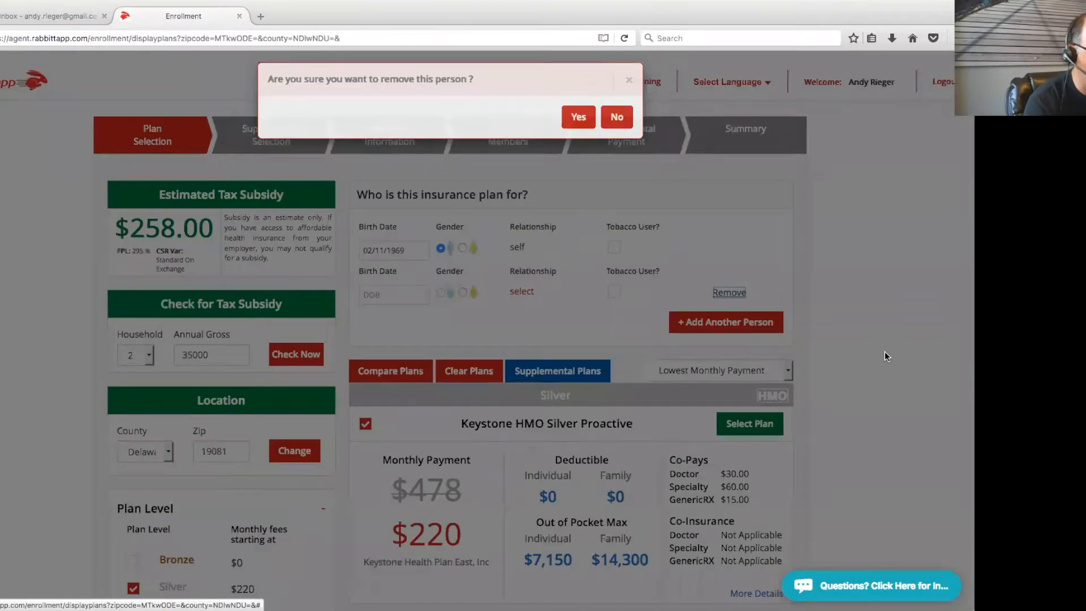
click(578, 125)
scroll(861, 313, down, 5)
scroll(860, 311, up, 3)
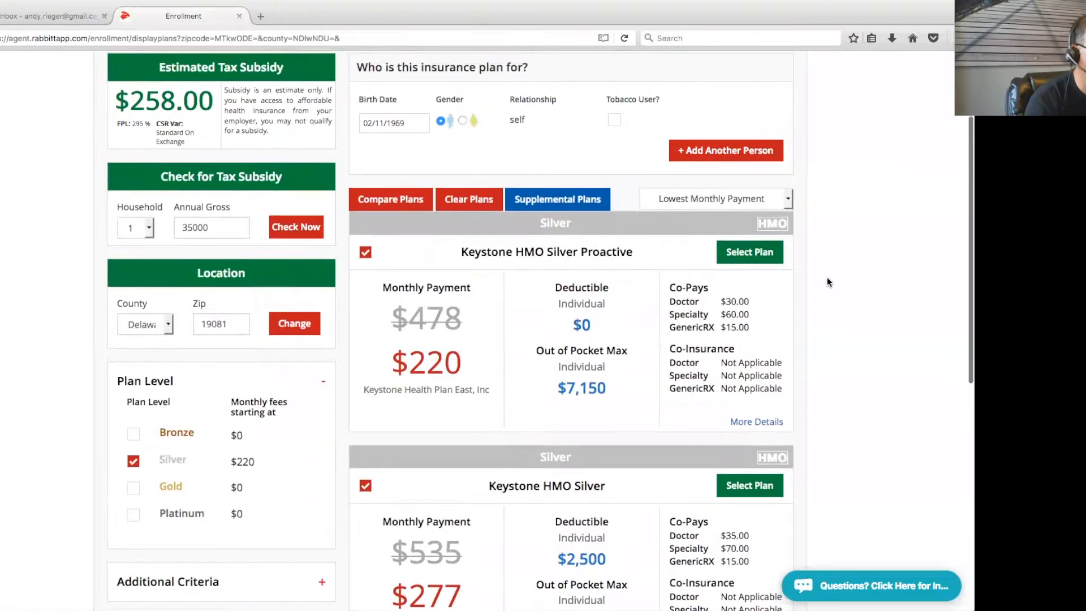
scroll(865, 330, down, 8)
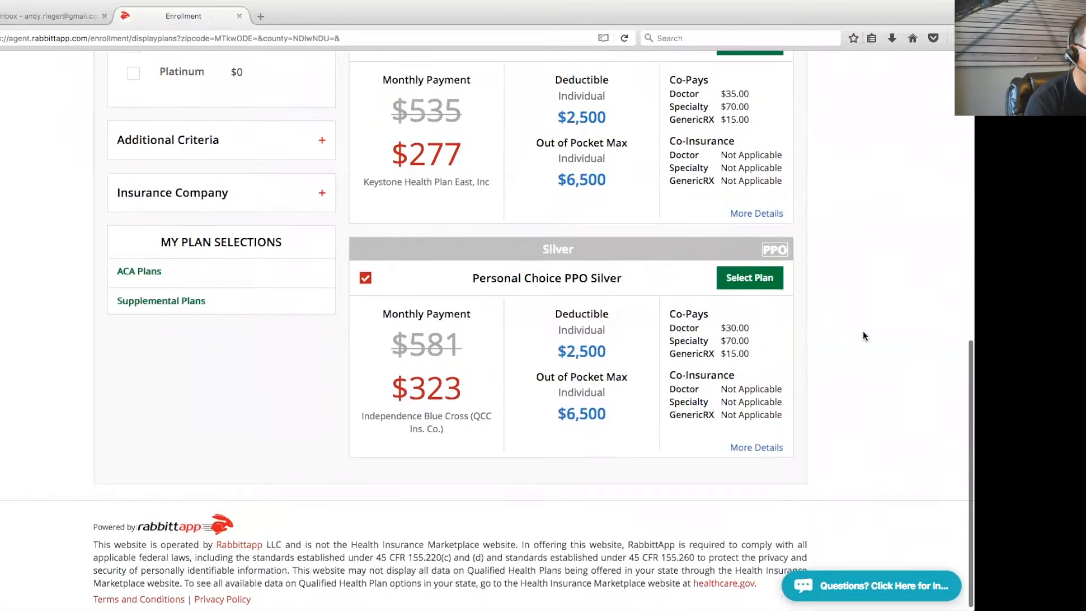
Select Personal Choice PPO Silver and add the Dental PPO - Enhanced supplement
click(745, 279)
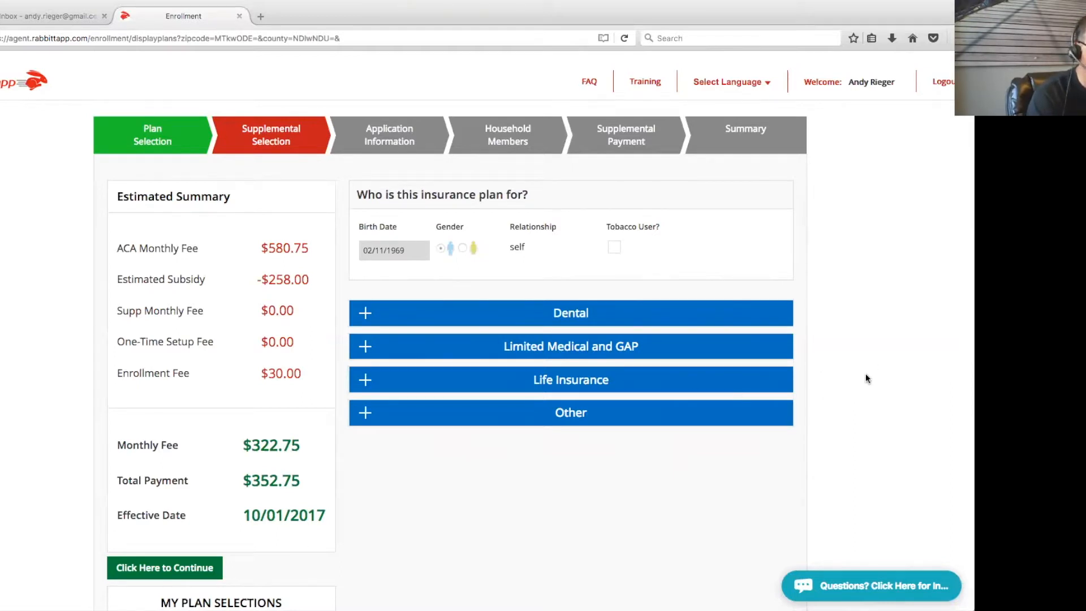
click(362, 313)
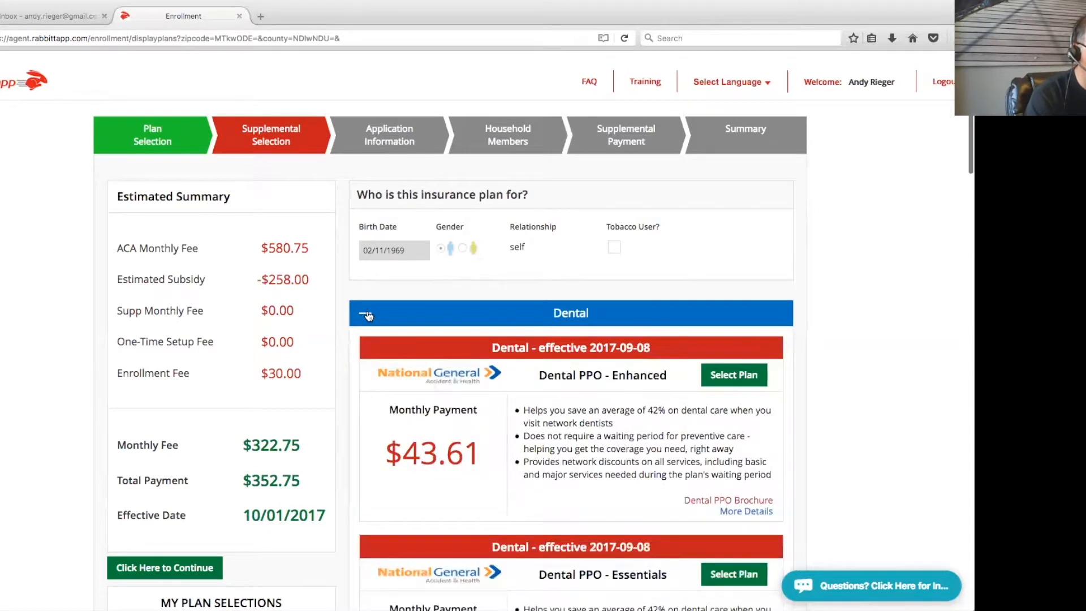
click(734, 375)
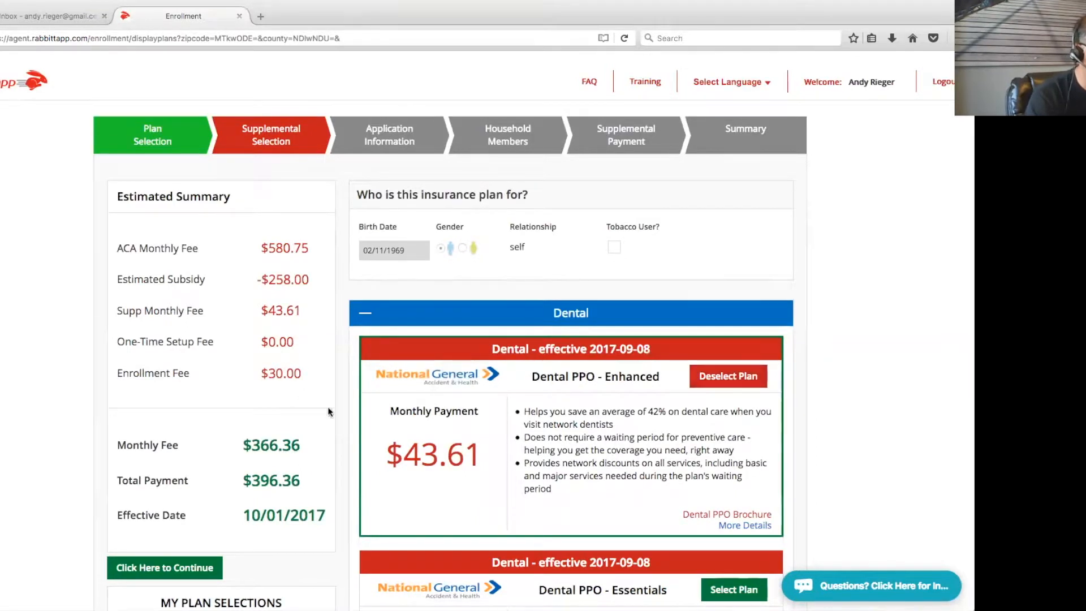
Review the summary fees: $43.61 supplemental, $30.00 enrollment, $396.36 total upfront
drag(305, 311, 105, 309)
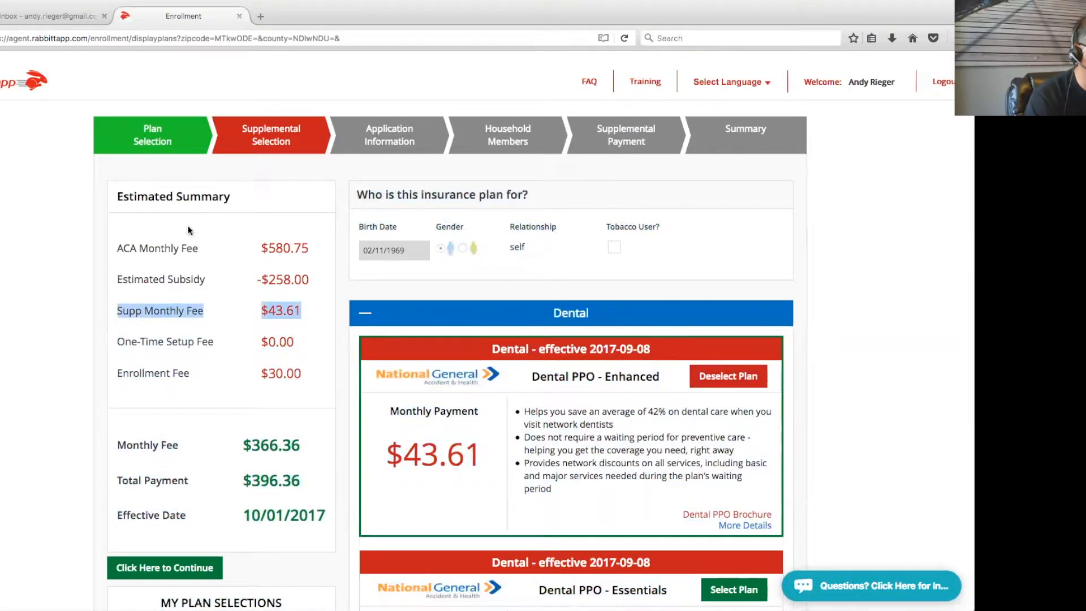
drag(265, 249, 316, 252)
drag(269, 280, 308, 277)
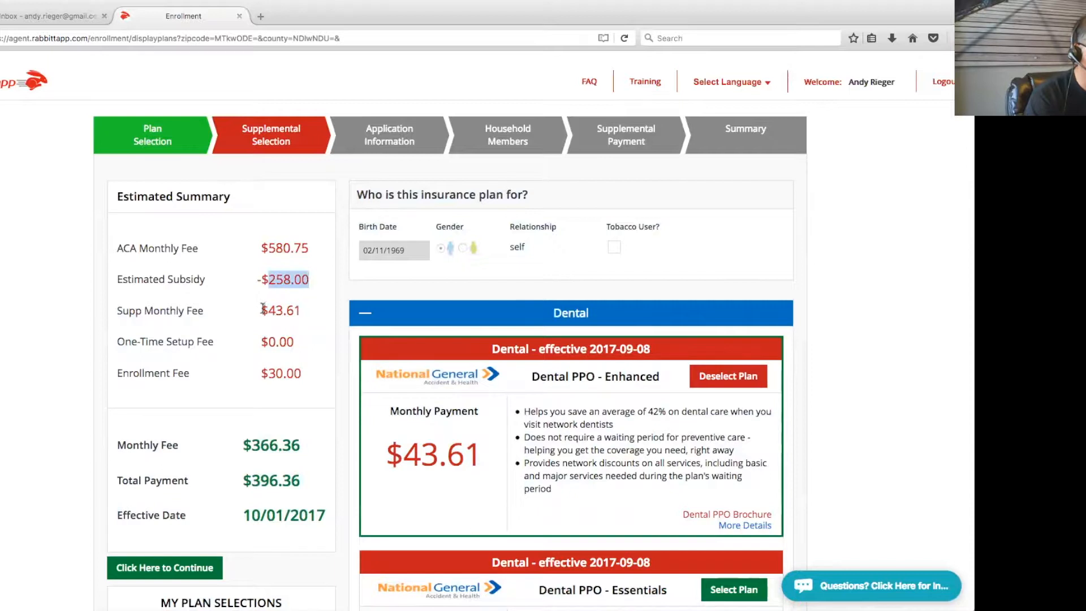
drag(263, 307, 309, 313)
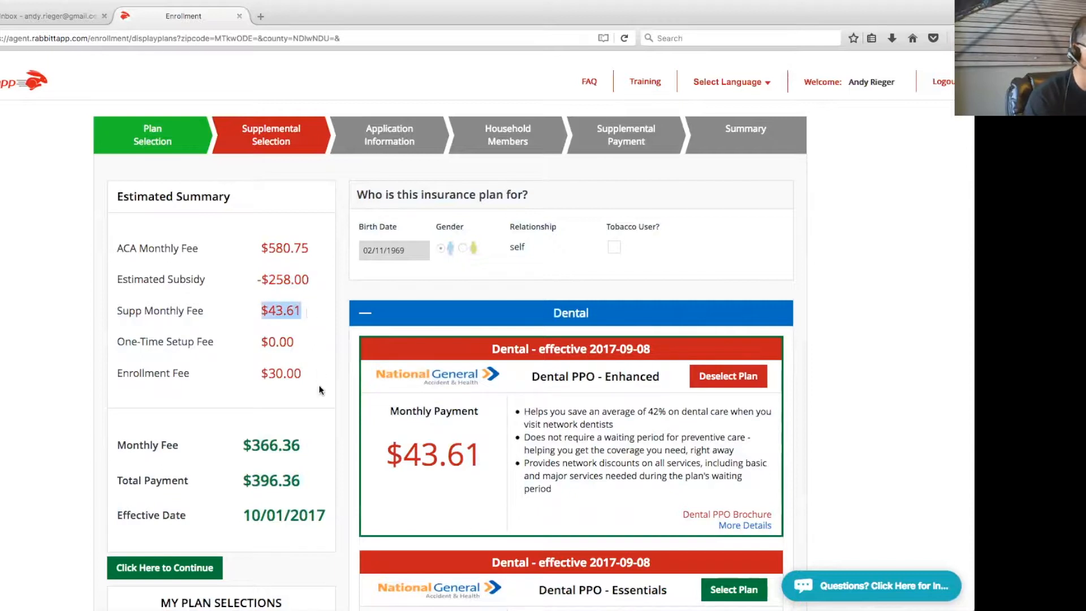
drag(303, 372, 118, 375)
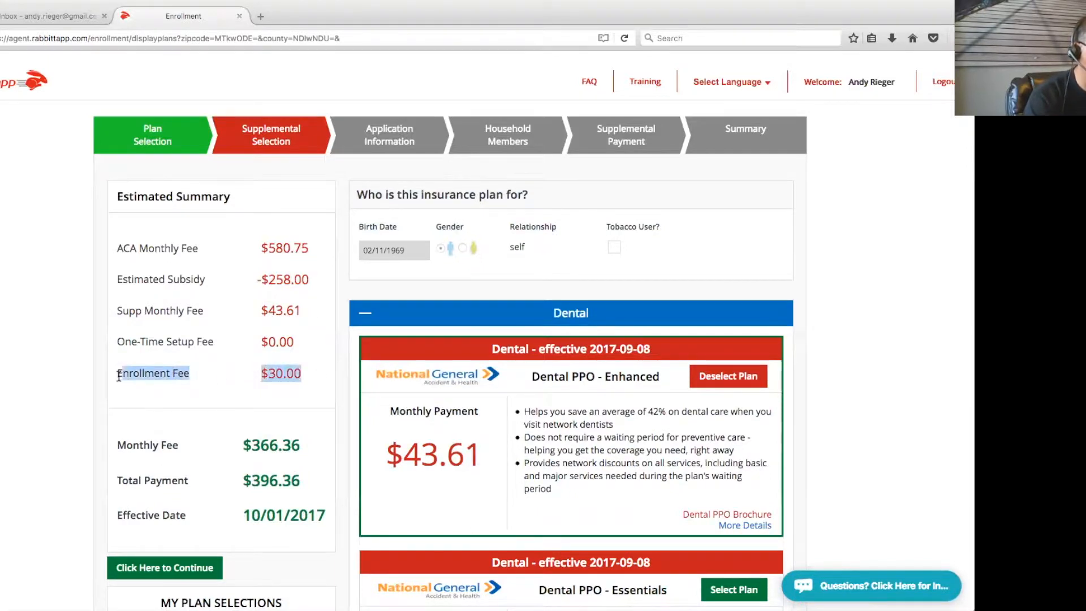
click(344, 395)
scroll(344, 394, down, 5)
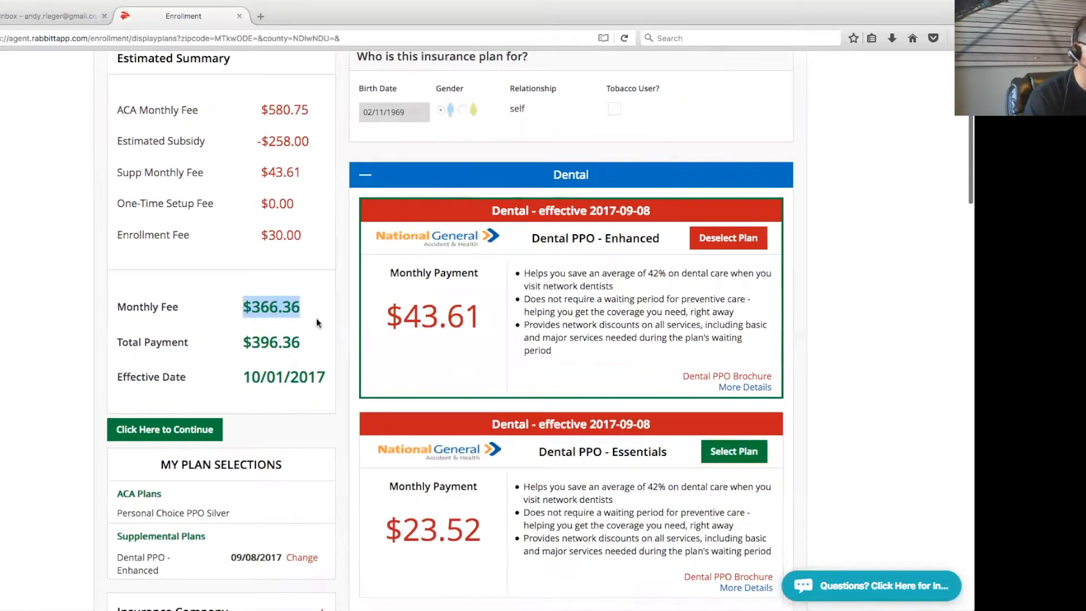
click(300, 345)
drag(300, 342, 242, 343)
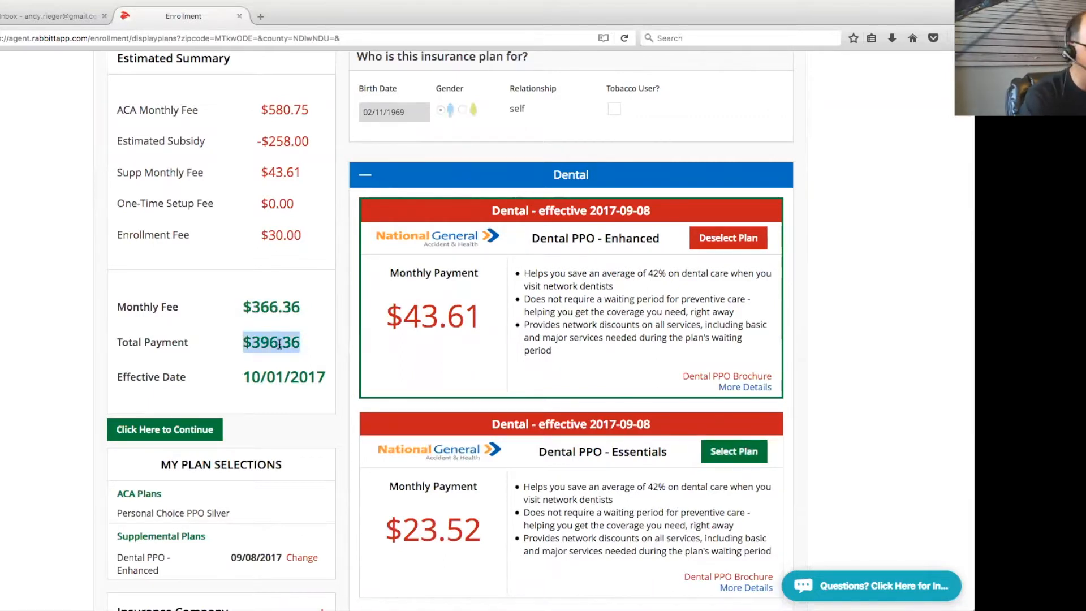
click(323, 340)
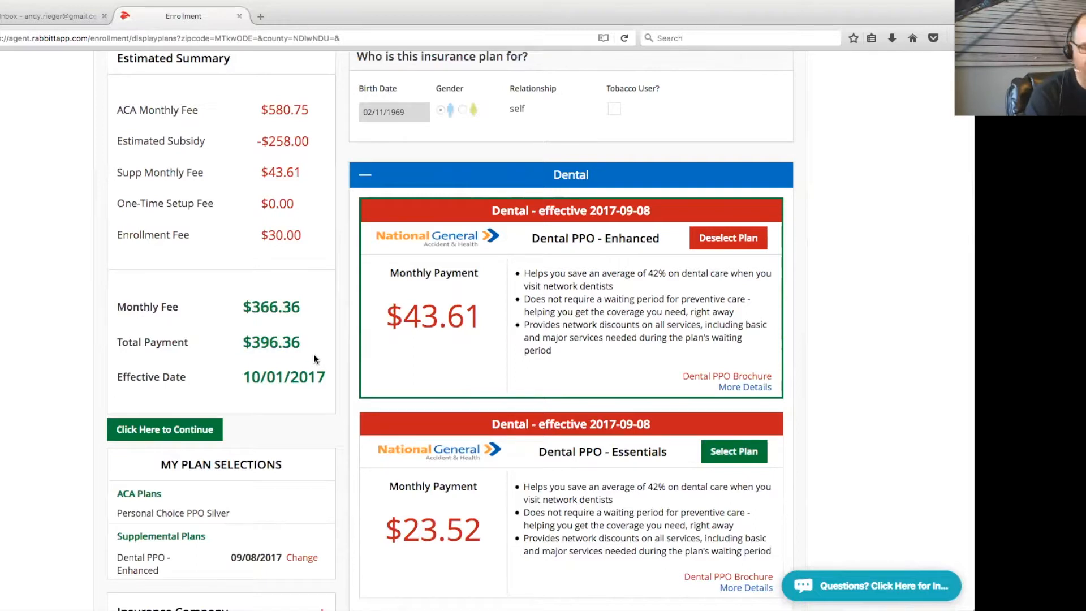
scroll(833, 368, up, 2)
scroll(833, 372, up, 1)
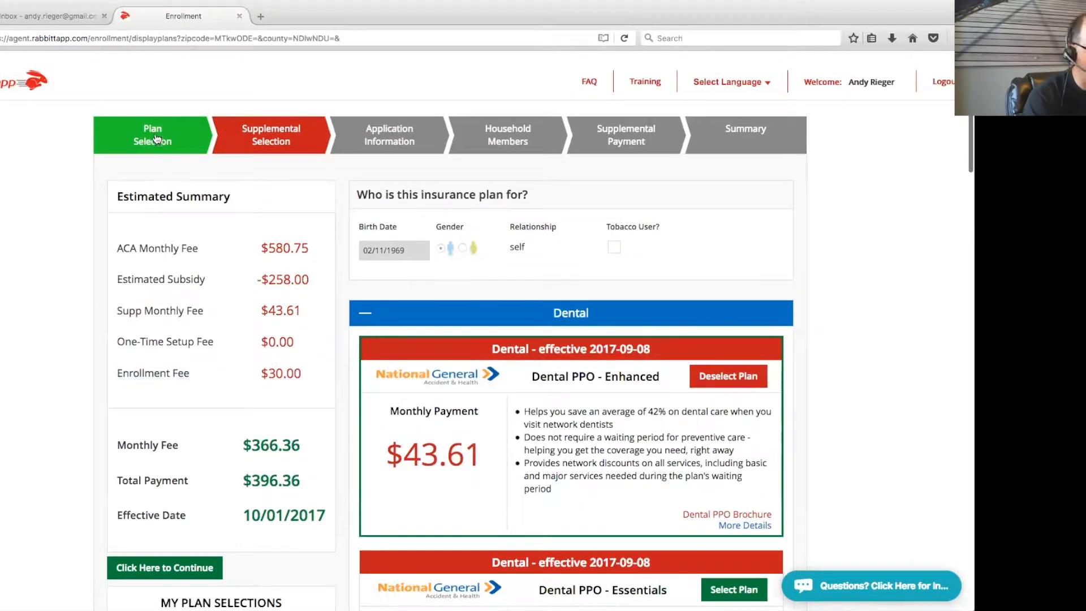
Switch to Keystone HMO Silver Proactive, bringing totals to $264.02 monthly and $294.02 upfront
click(204, 164)
scroll(807, 423, down, 8)
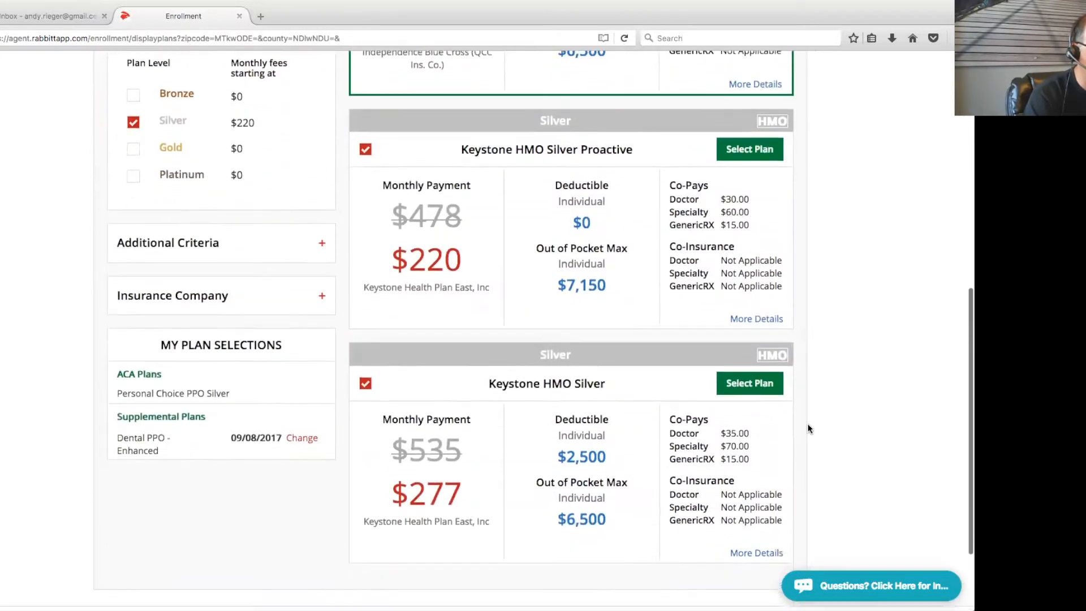
scroll(806, 423, down, 2)
scroll(806, 423, up, 5)
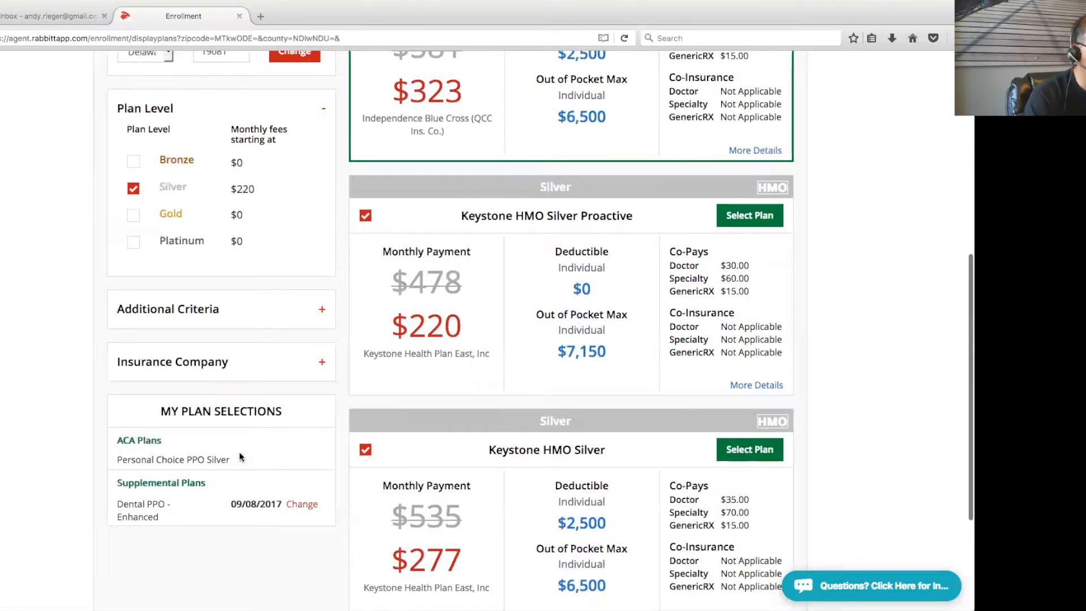
scroll(775, 386, up, 1)
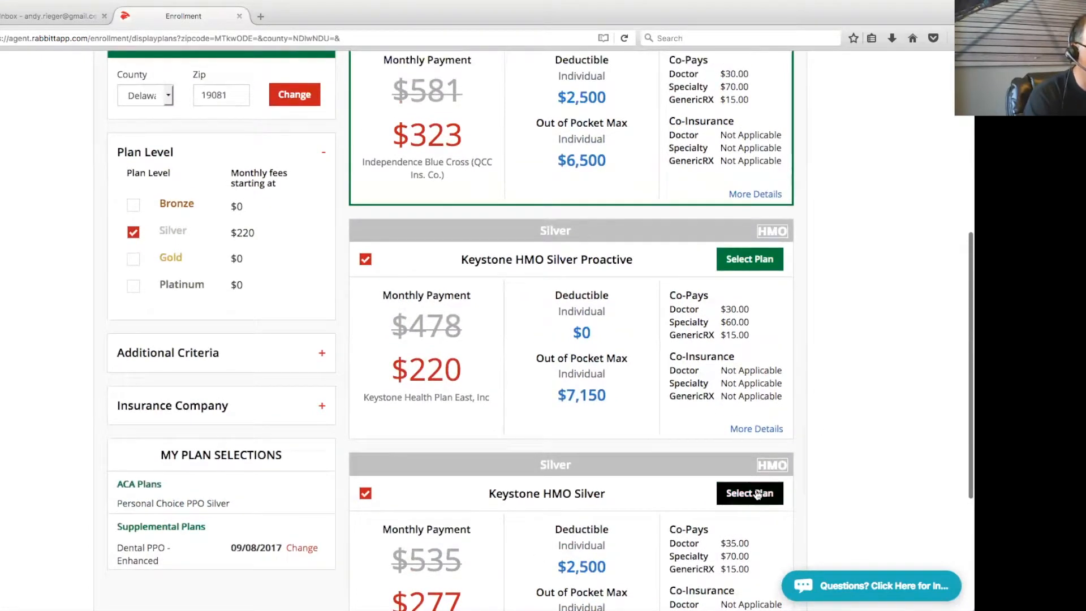
click(749, 259)
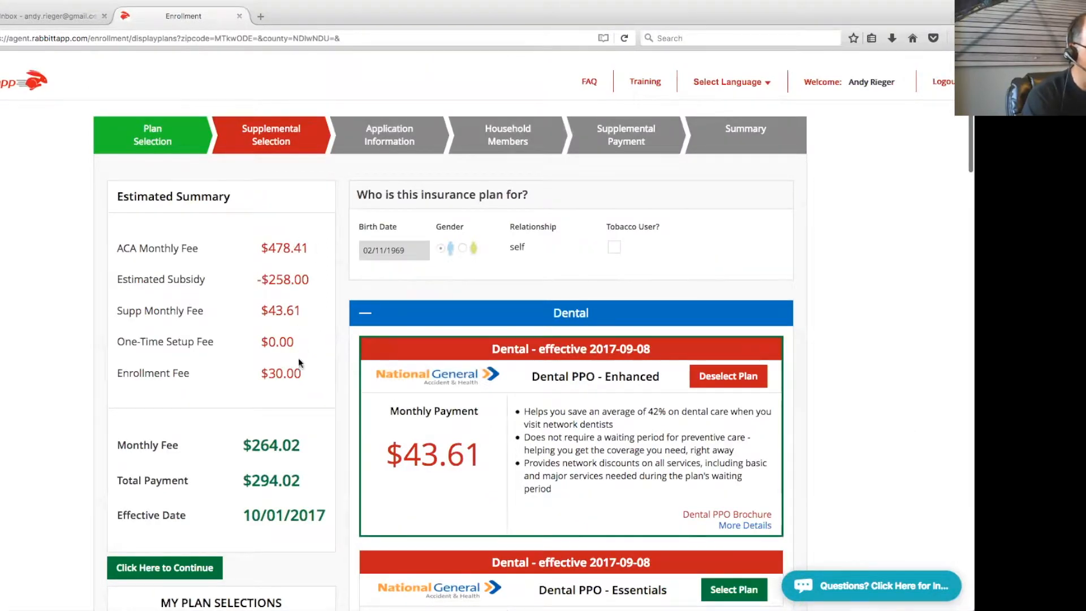
drag(303, 440, 251, 448)
scroll(251, 448, down, 1)
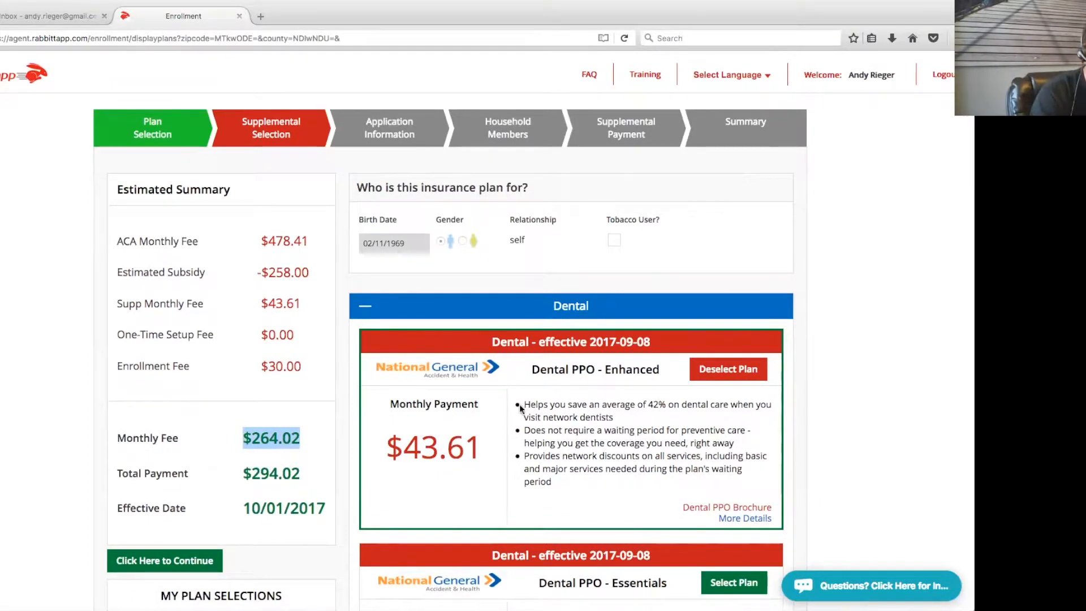
scroll(818, 398, down, 20)
scroll(818, 398, up, 20)
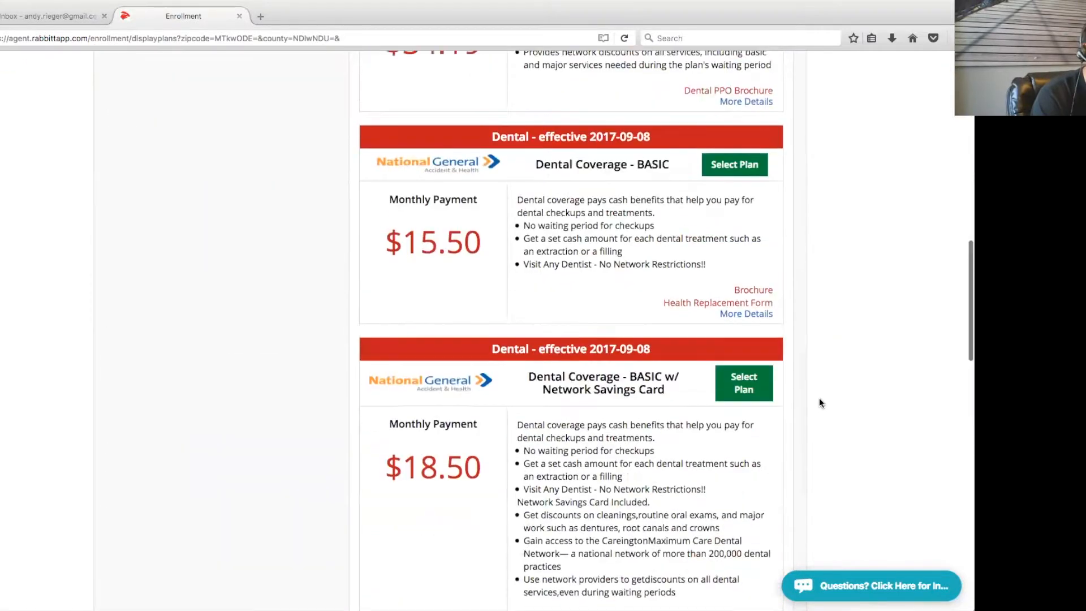
scroll(818, 398, up, 5)
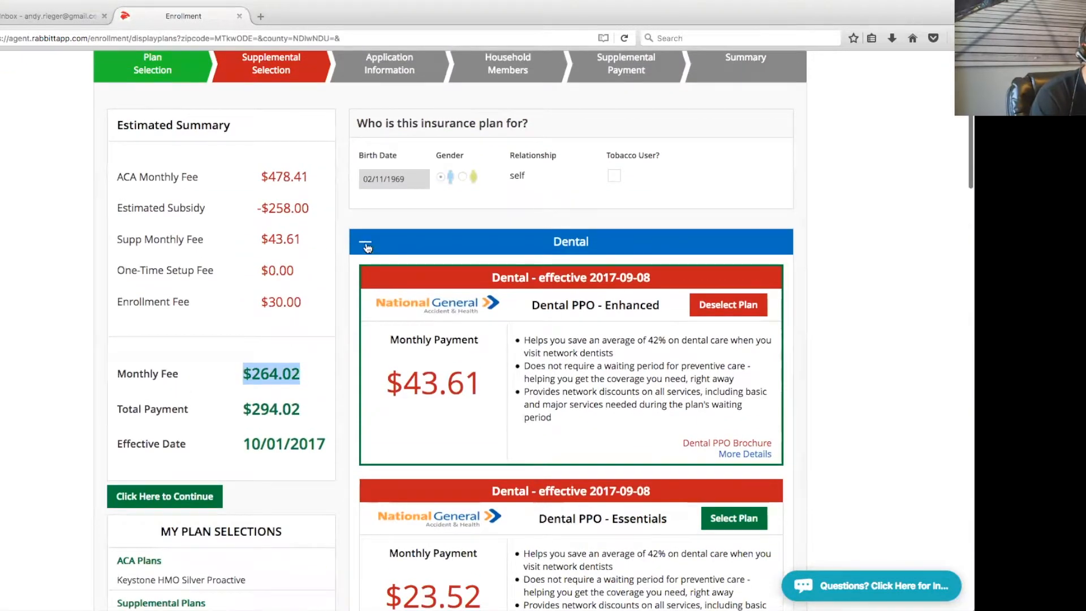
Add Triomed - $2500 - guarantee from Other, raising totals to $300.18 monthly and $330.18 upfront
click(364, 243)
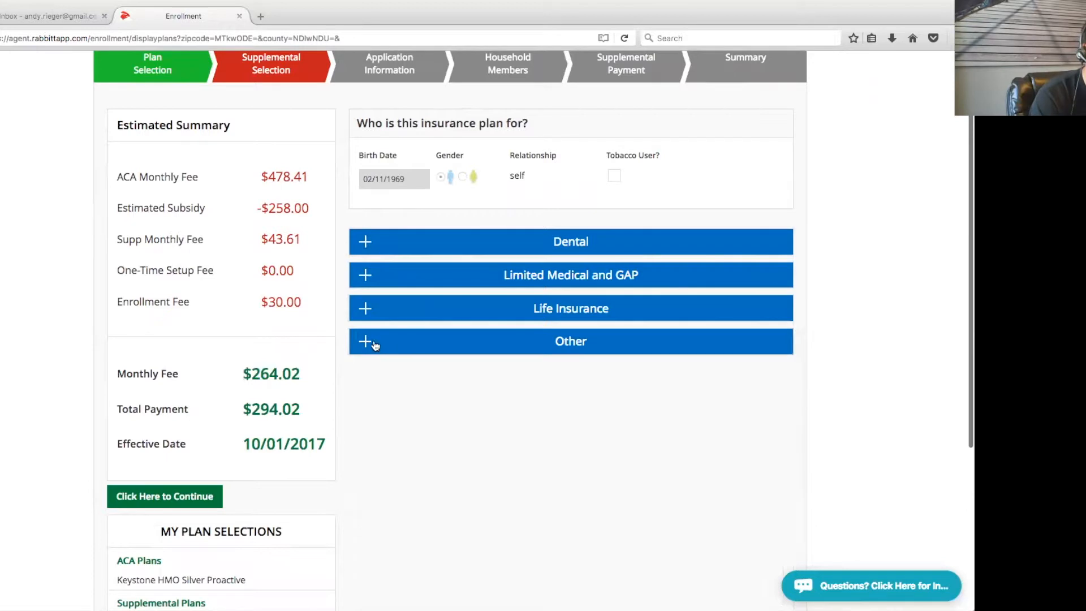
click(365, 343)
scroll(844, 398, down, 4)
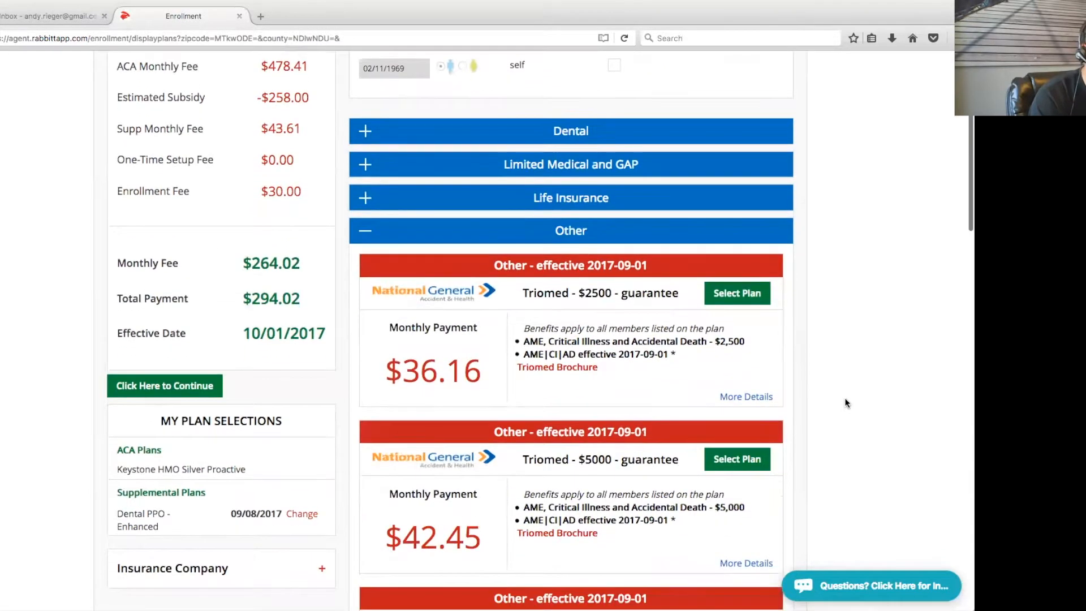
click(750, 297)
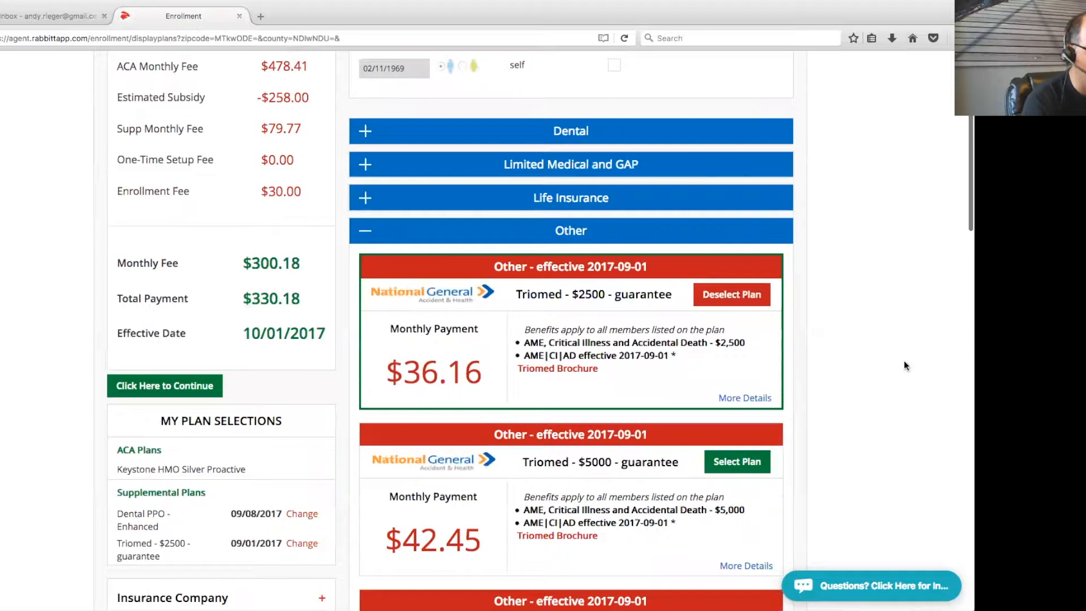
scroll(839, 365, up, 2)
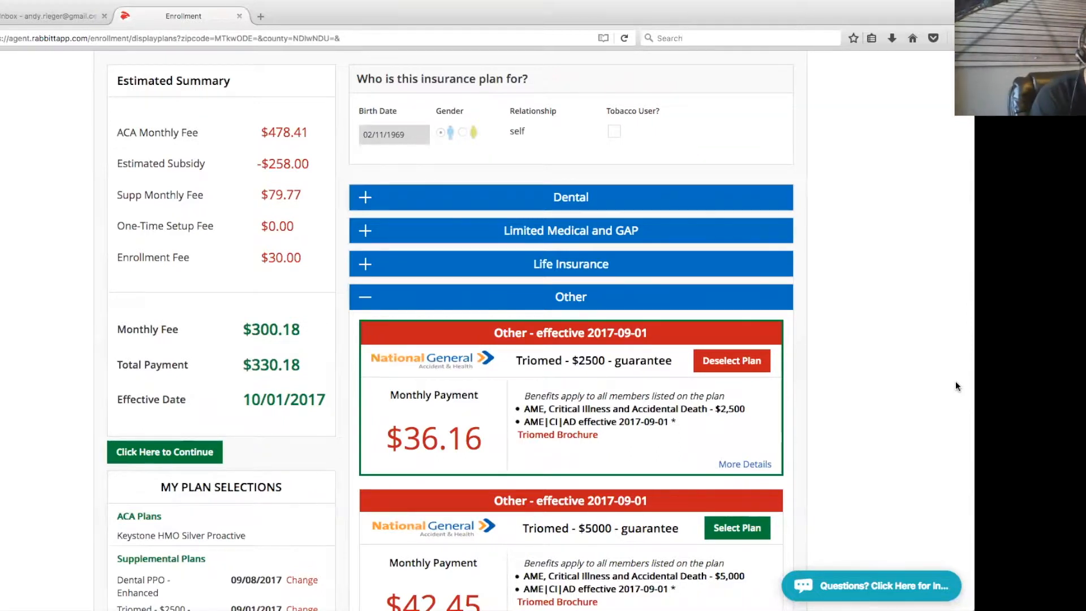
scroll(956, 386, up, 1)
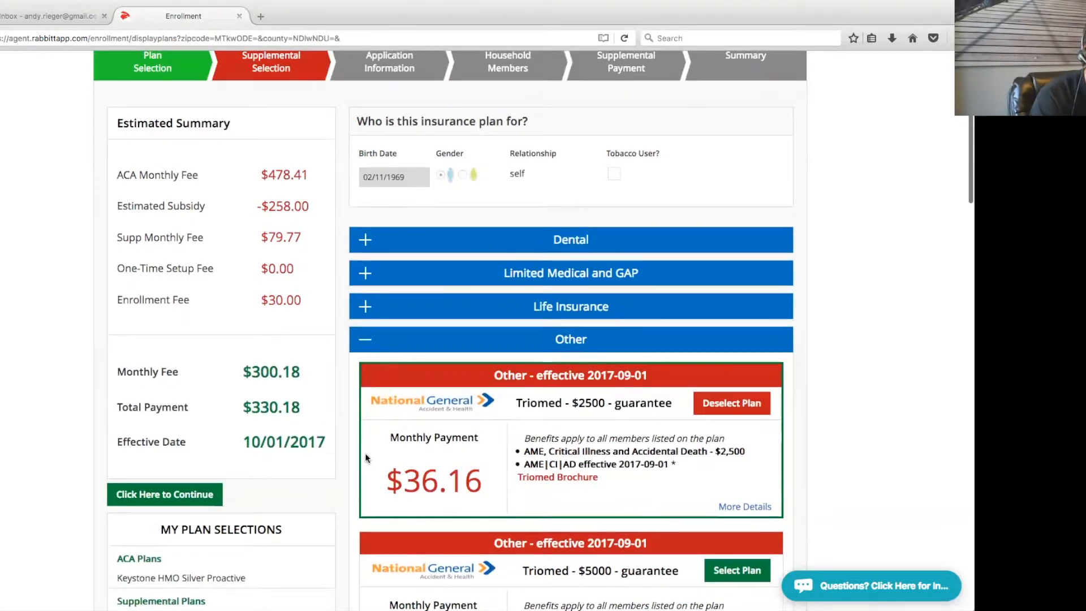
On Application Information, enter the applicant's first name, last name, street address and city
click(170, 502)
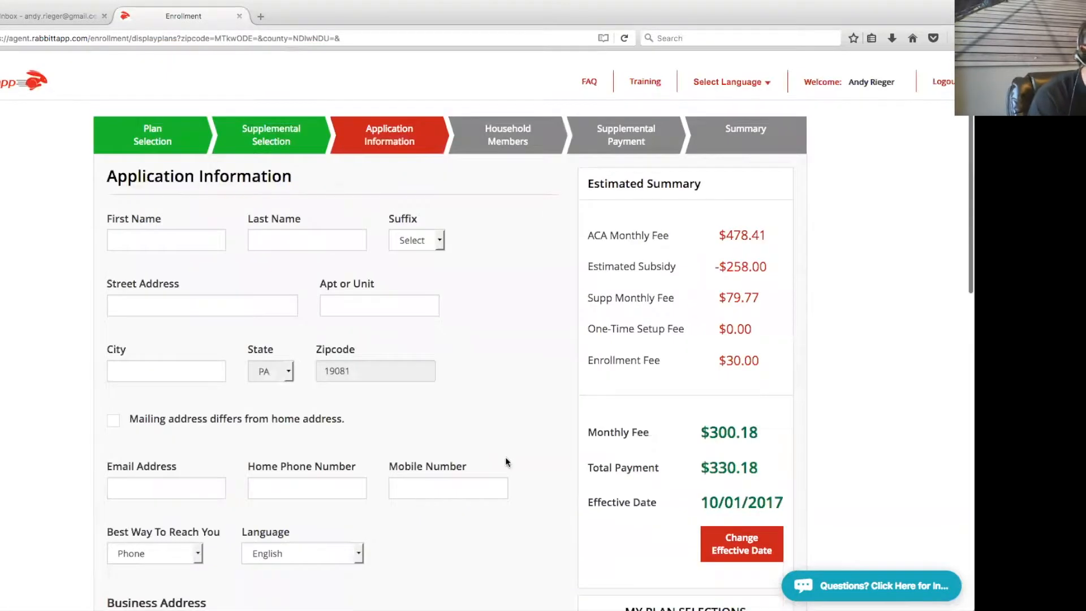
scroll(515, 373, down, 1)
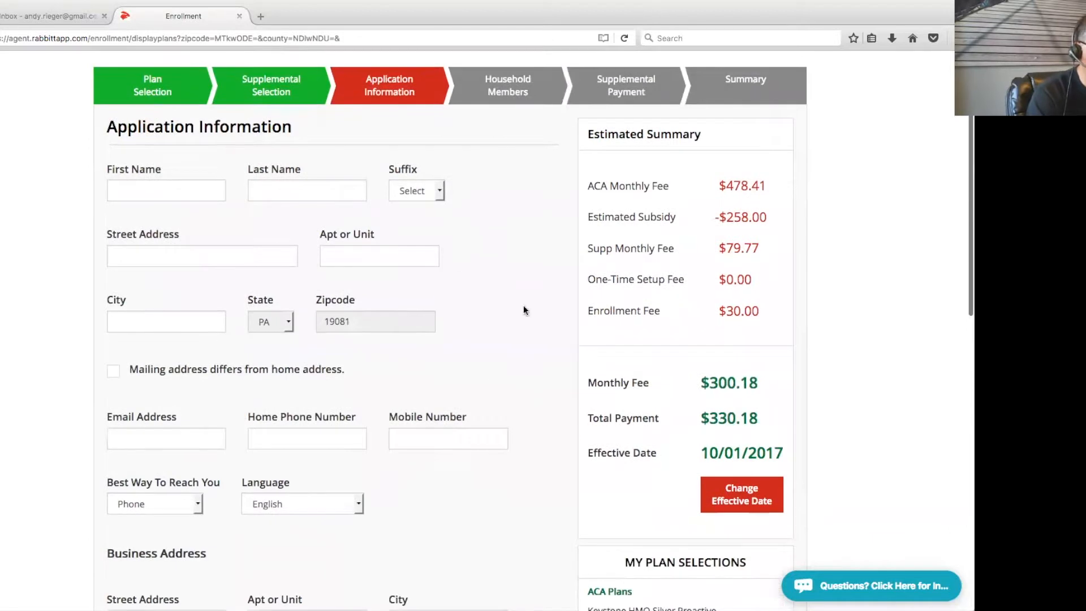
click(174, 187)
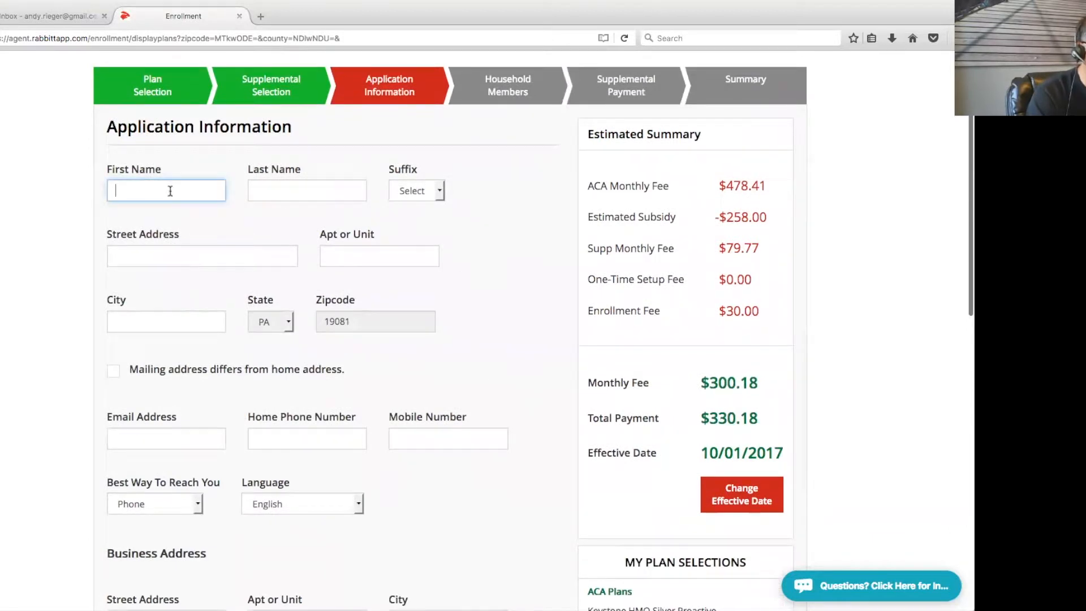
key(Tab)
key(Tab)
key(Tab)
text(123 Main)
key(Tab)
Enter the applicant's e-mail address and home phone number
key(Tab)
text(Me)
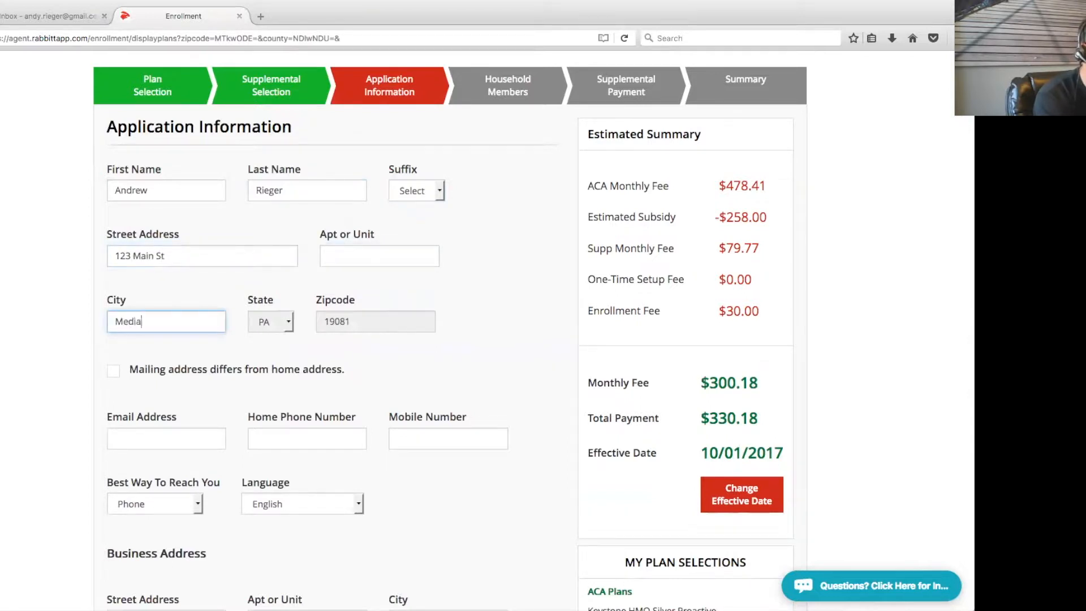
scroll(502, 308, down, 3)
click(169, 354)
key(Tab)
text(777) 666-55)
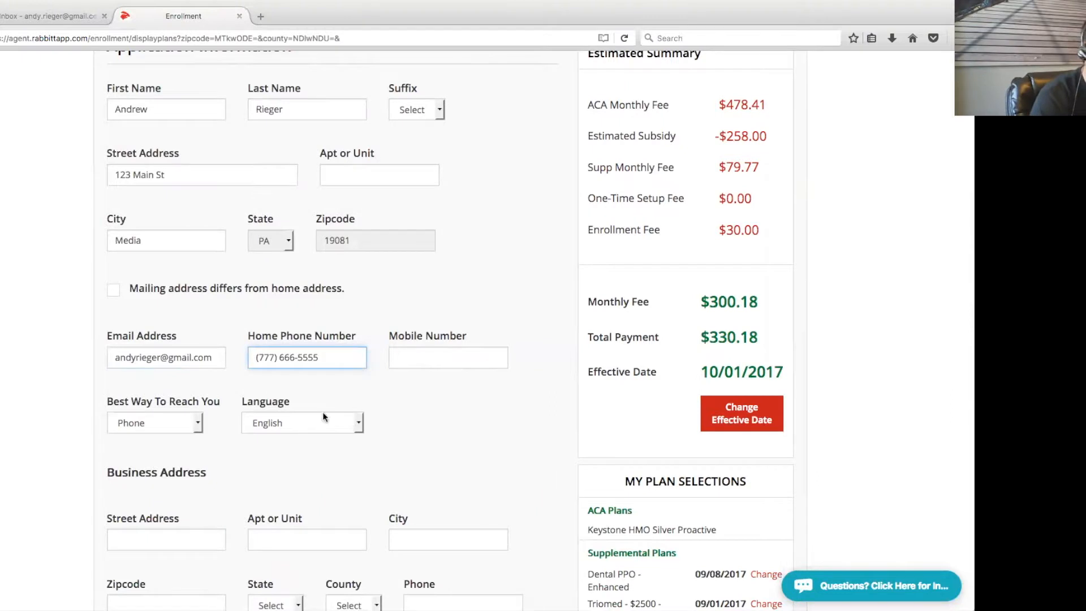
scroll(396, 424, down, 6)
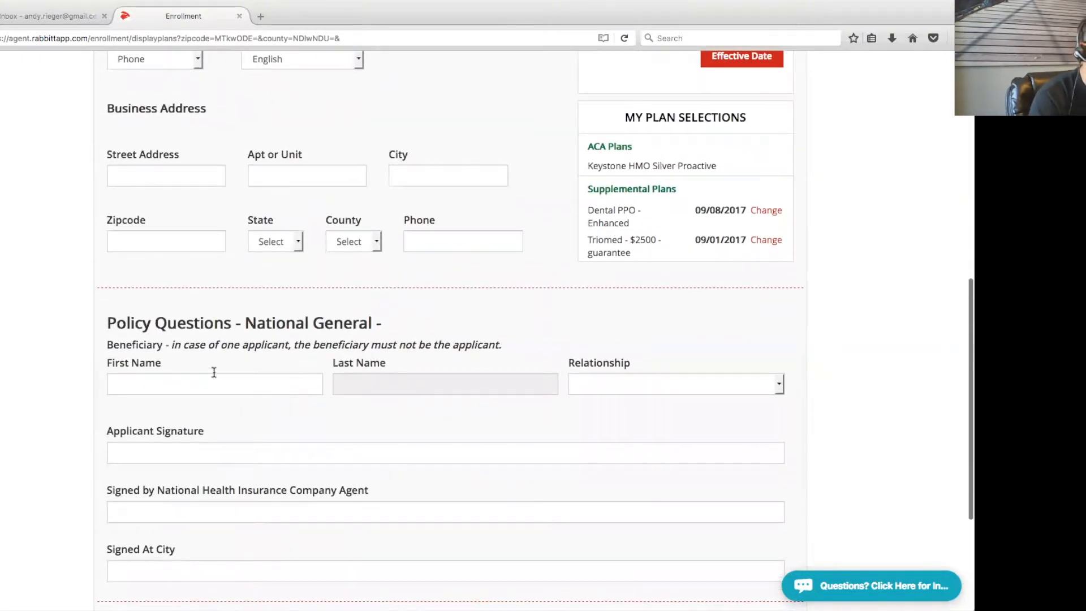
Enter the beneficiary's first and last name and set the relationship to Spouse
scroll(304, 375, down, 2)
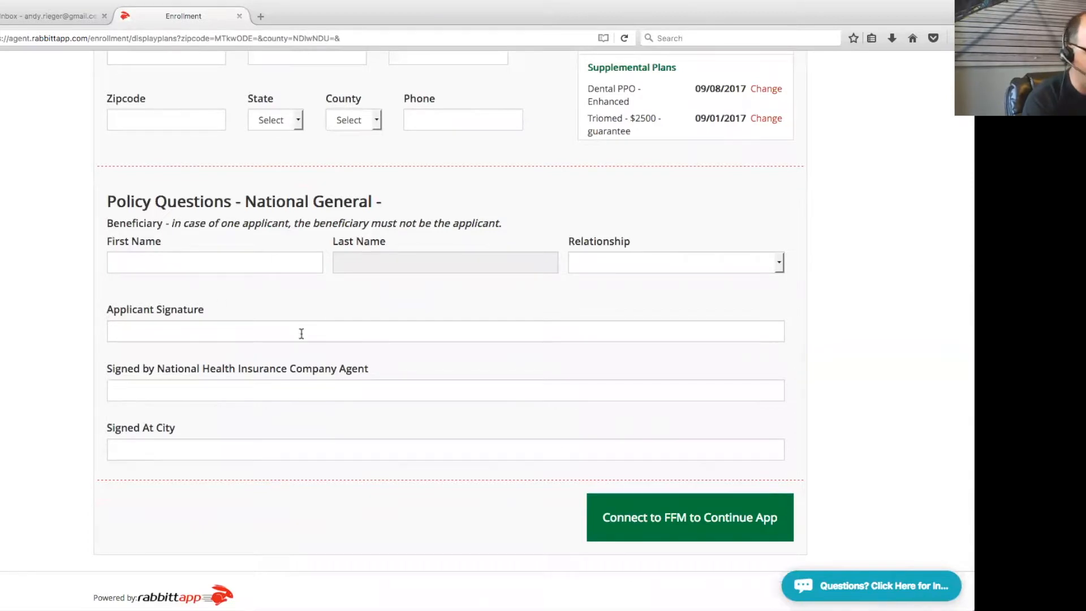
click(287, 265)
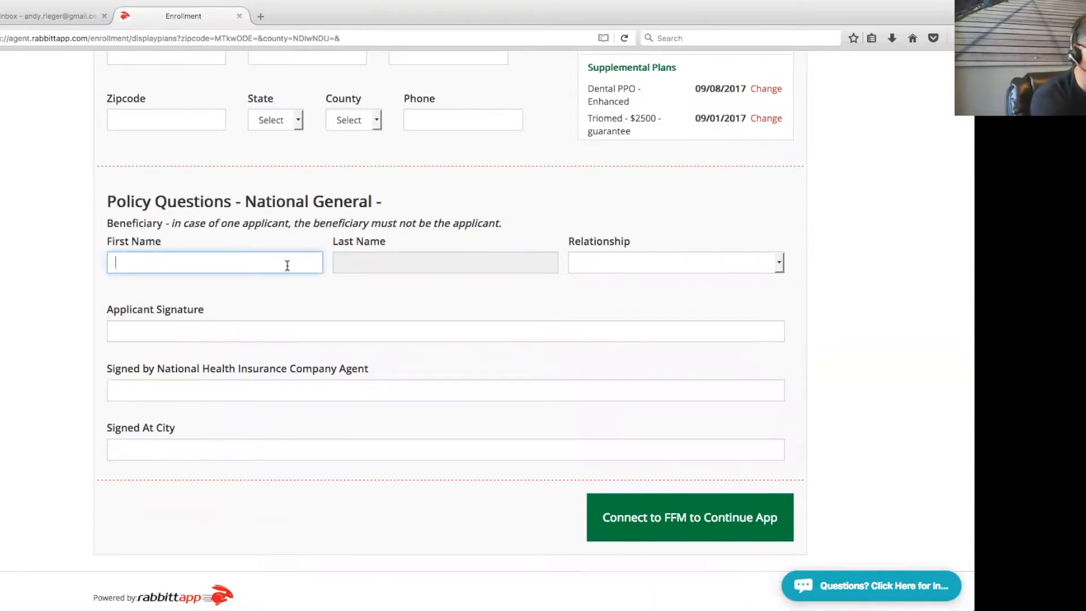
text(Mary)
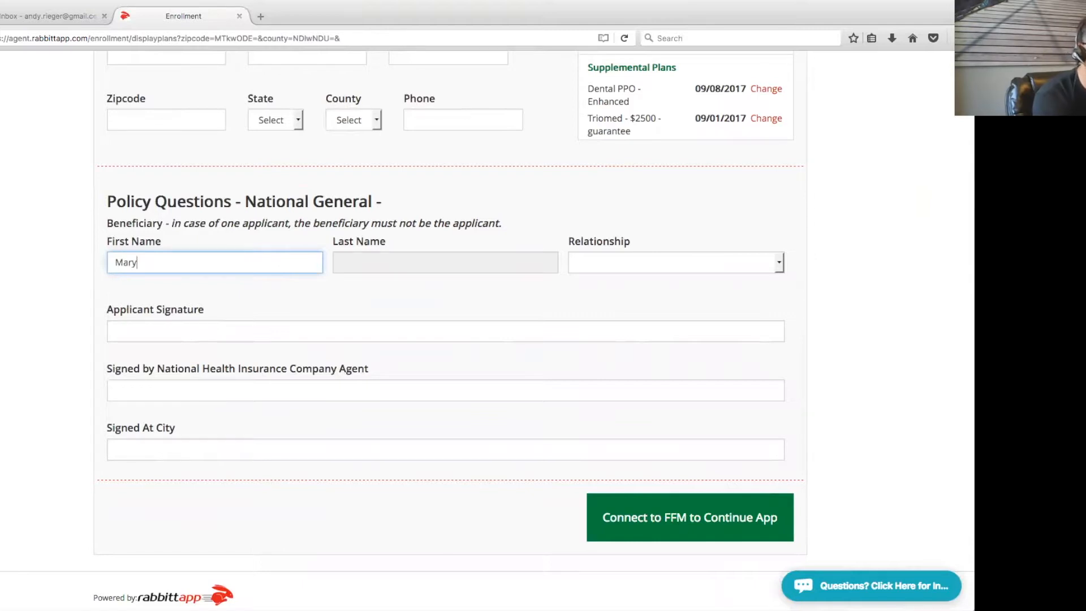
key(Tab)
click(373, 263)
text(Smith)
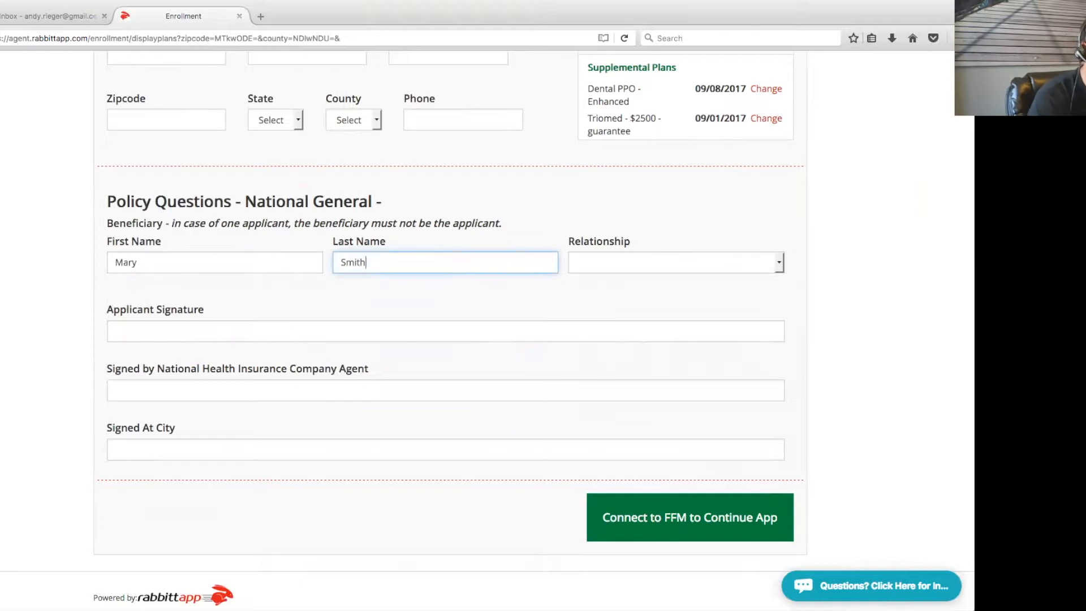
click(758, 262)
click(701, 303)
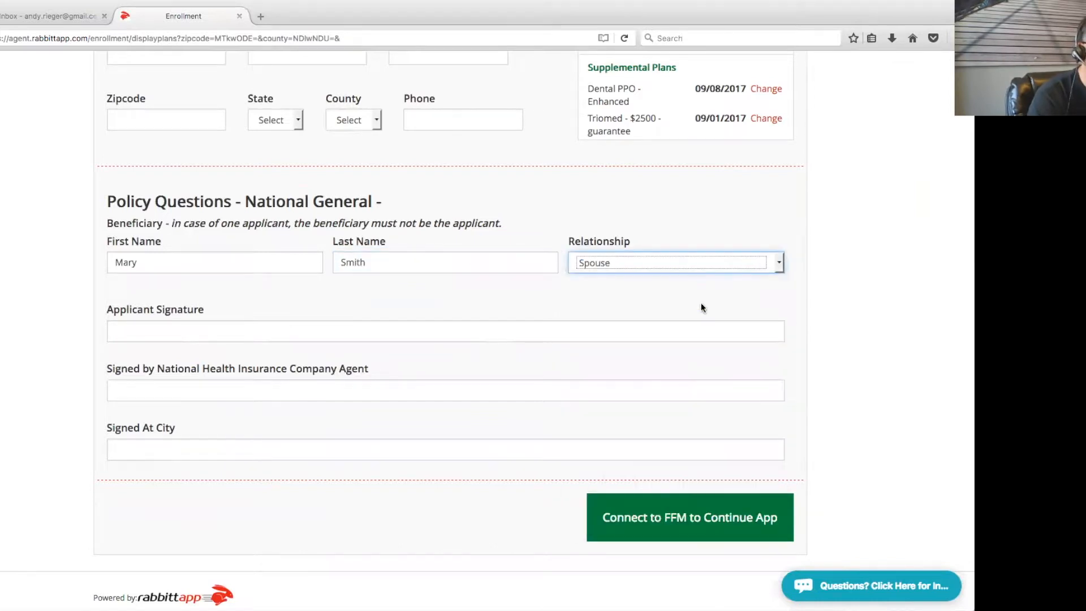
Fill applicant signature, agent signature and signed-at city with placeholder text, then Connect to FFM
click(231, 332)
text(adsfasdf)
click(229, 388)
text(asdfdsa)
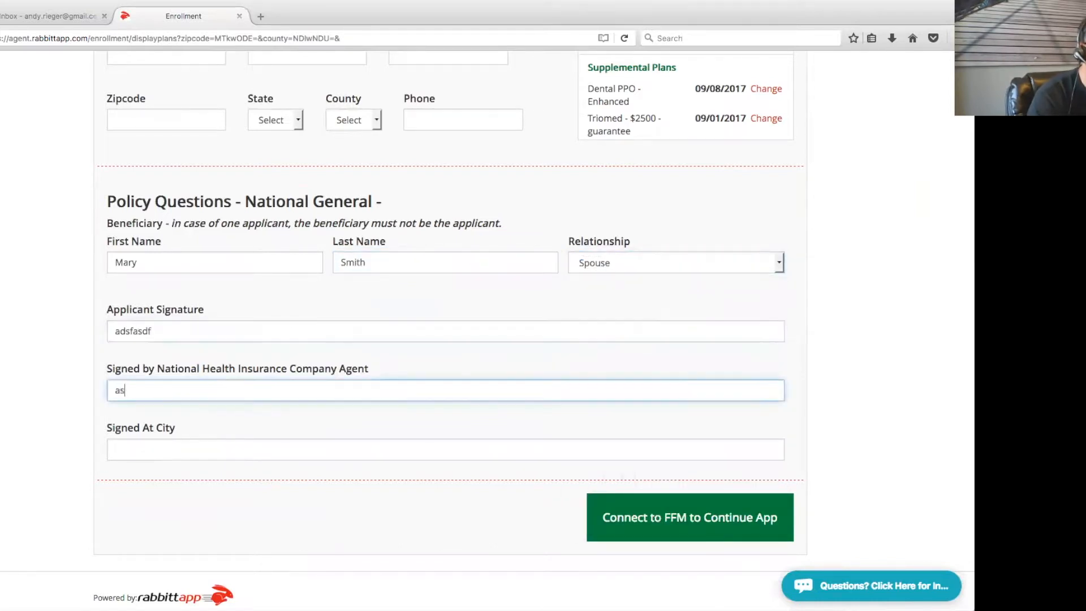
click(214, 444)
text(sdfsadasd)
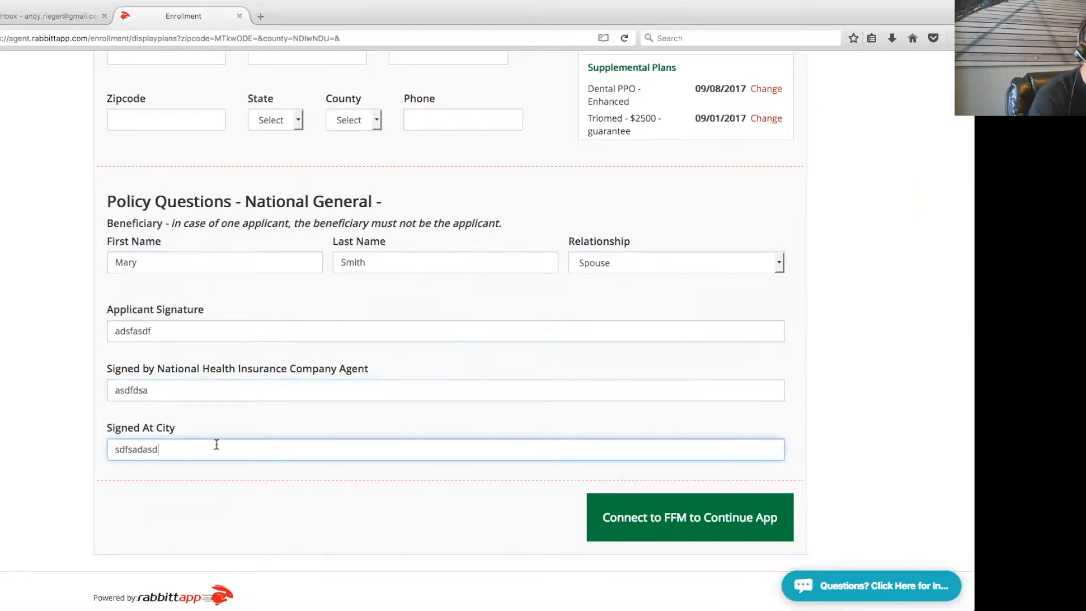
click(386, 499)
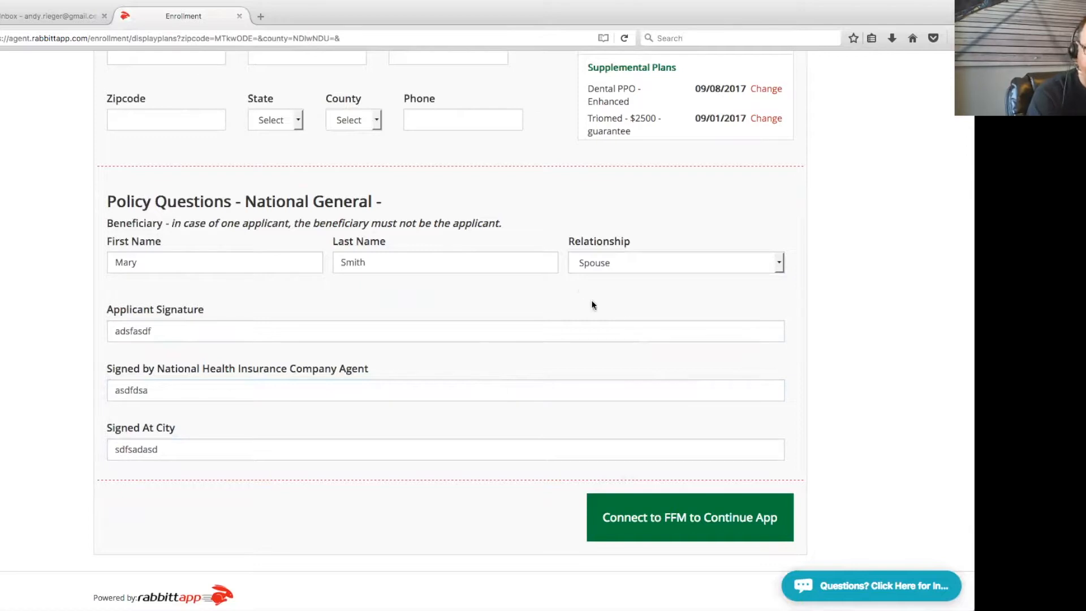
click(700, 527)
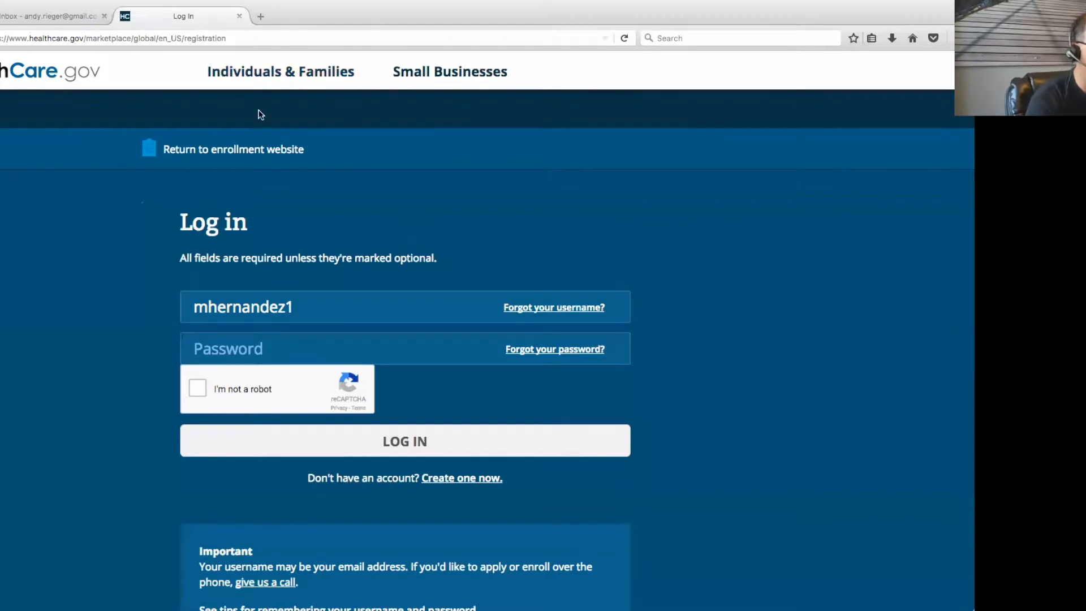
Paste the account password, pass the reCAPTCHA, log in, and decline saving the login
click(295, 345)
key(super+v)
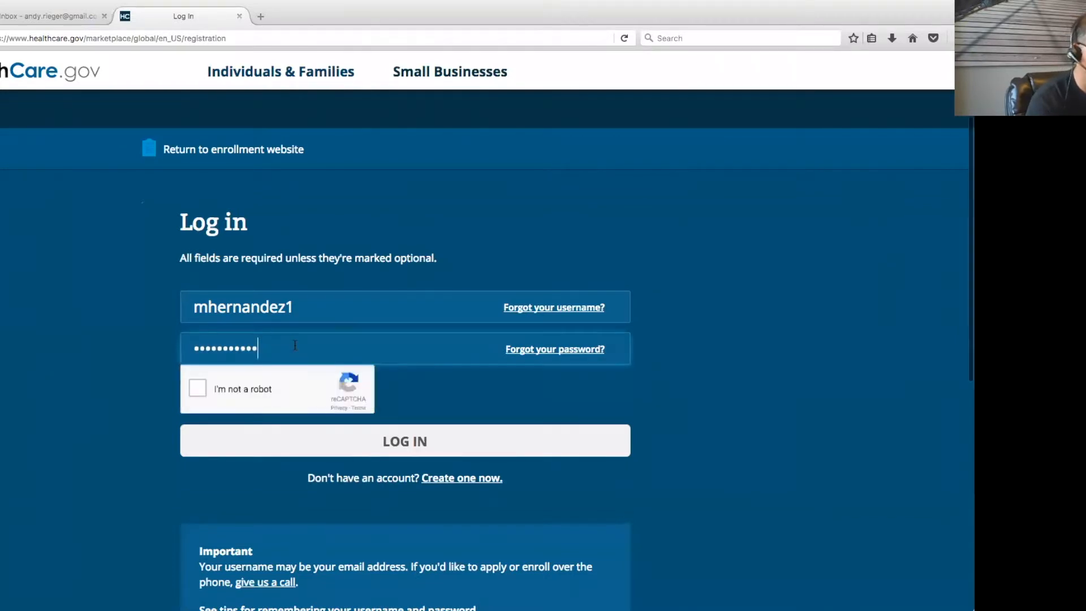
click(199, 389)
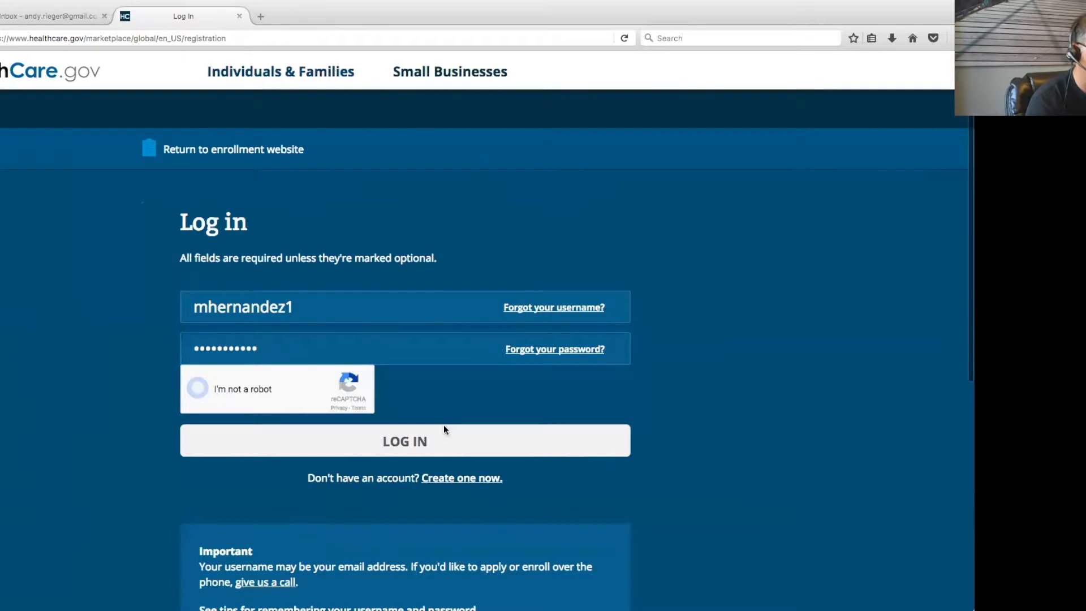
click(433, 447)
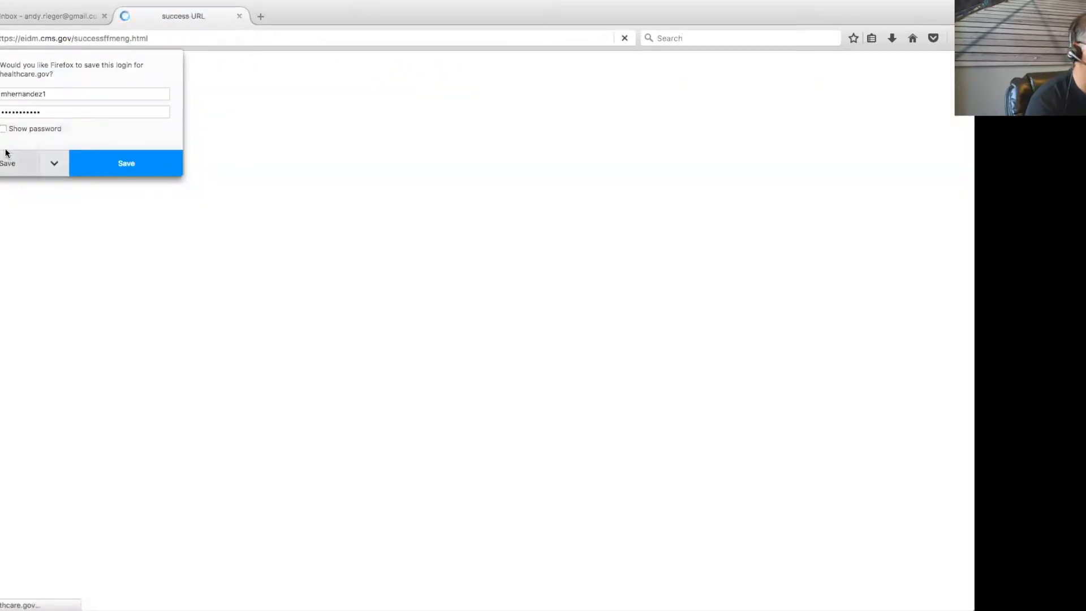
click(7, 159)
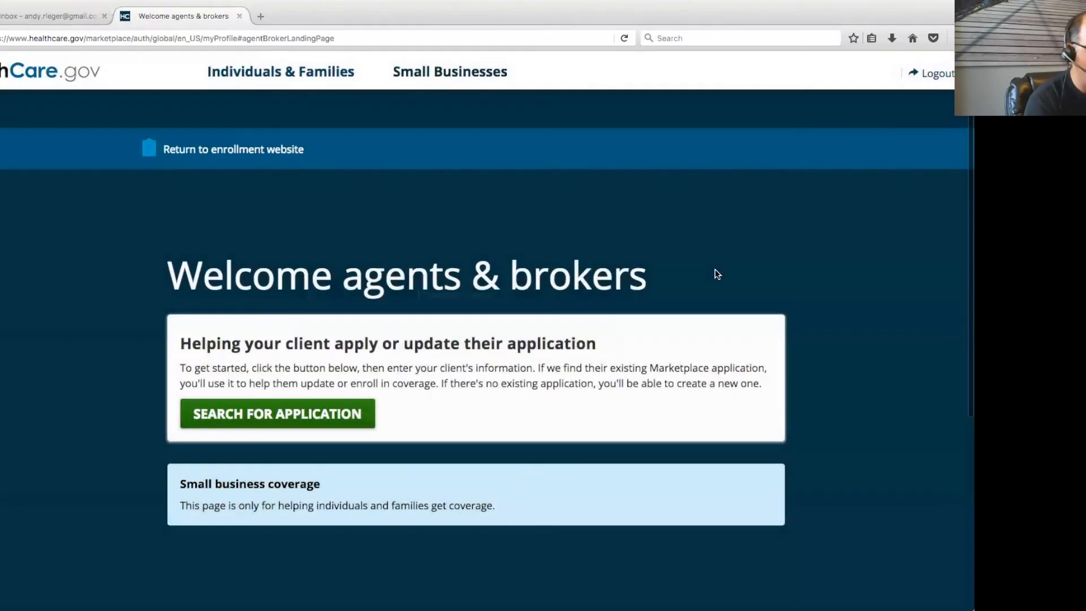
Start an application search with Coverage year 2017 and State PA
click(315, 413)
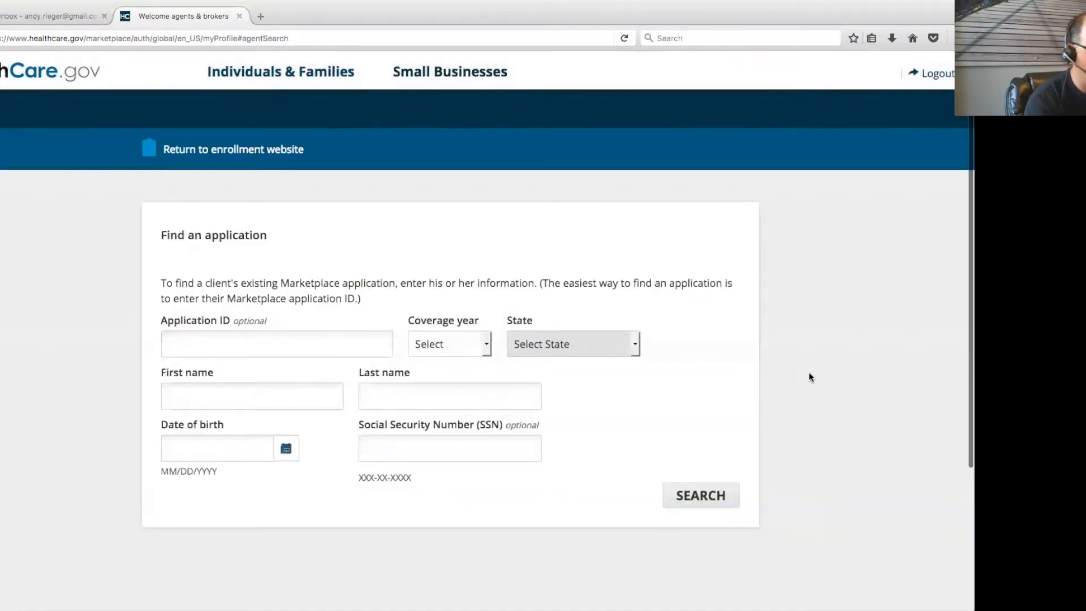
click(458, 343)
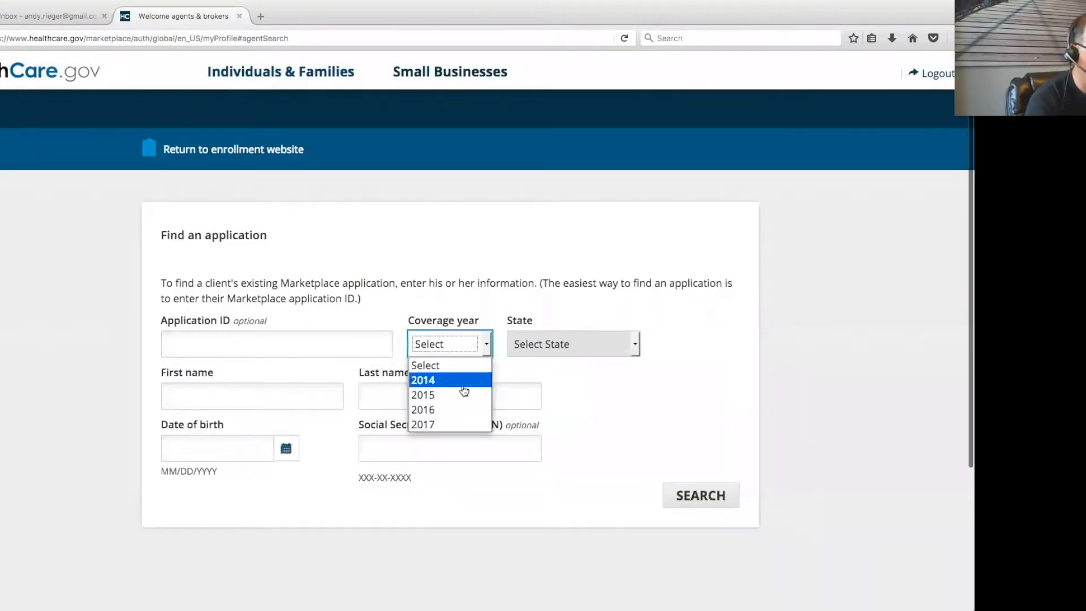
click(452, 423)
click(569, 345)
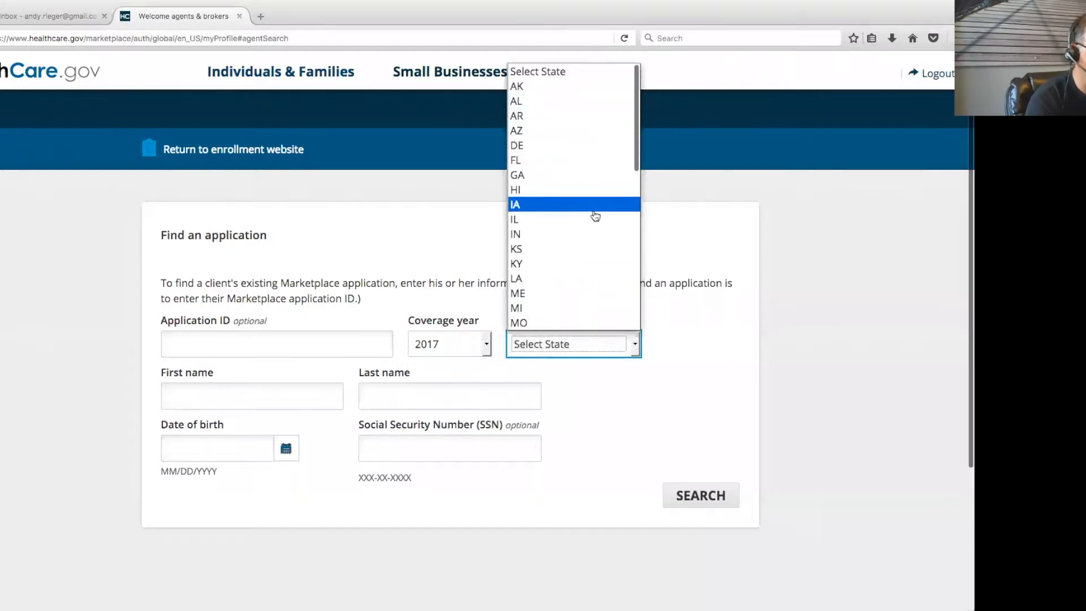
scroll(596, 210, down, 7)
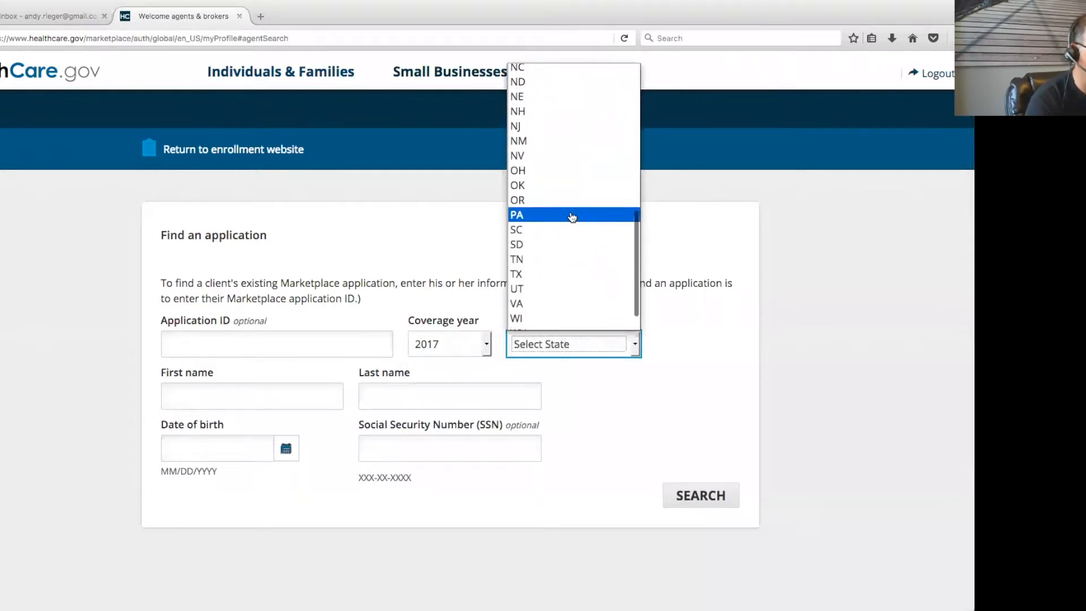
click(571, 215)
Enter the client's first name, last name and date of birth, search, and open the matching application
click(195, 388)
key(Tab)
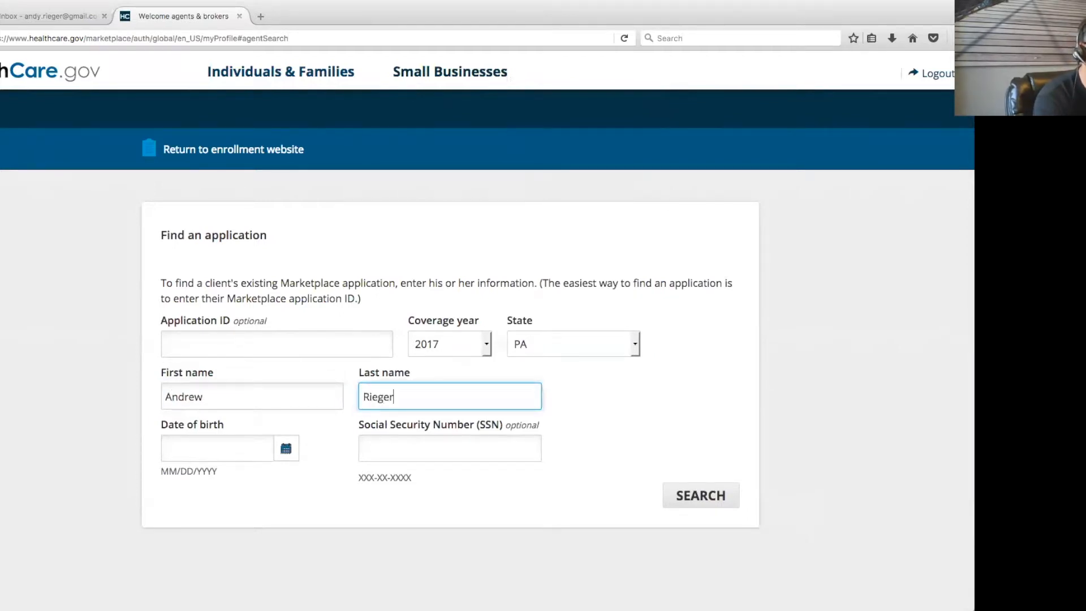
key(Tab)
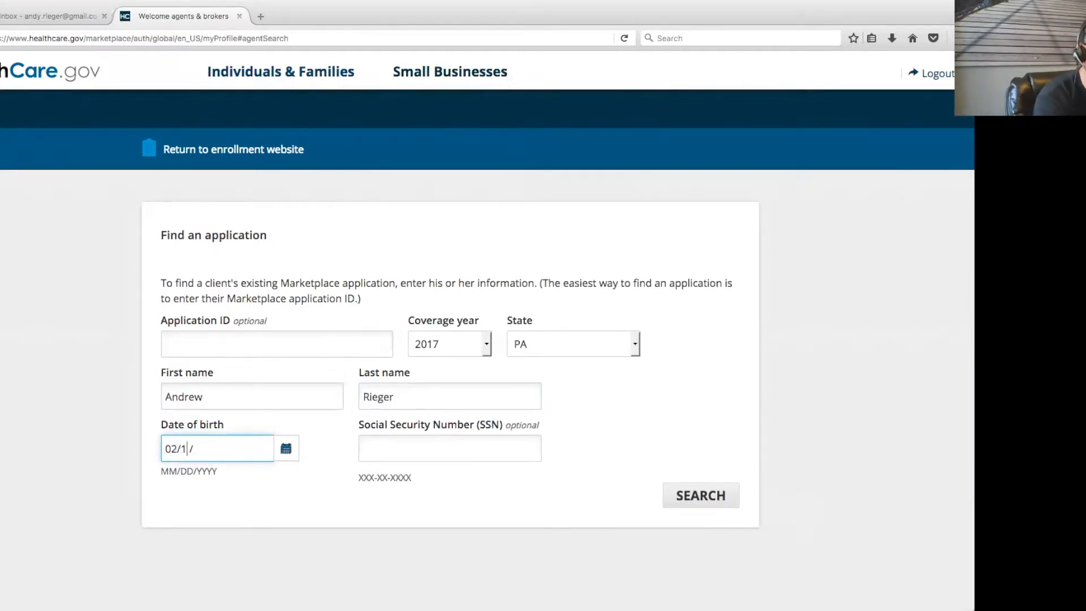
click(703, 495)
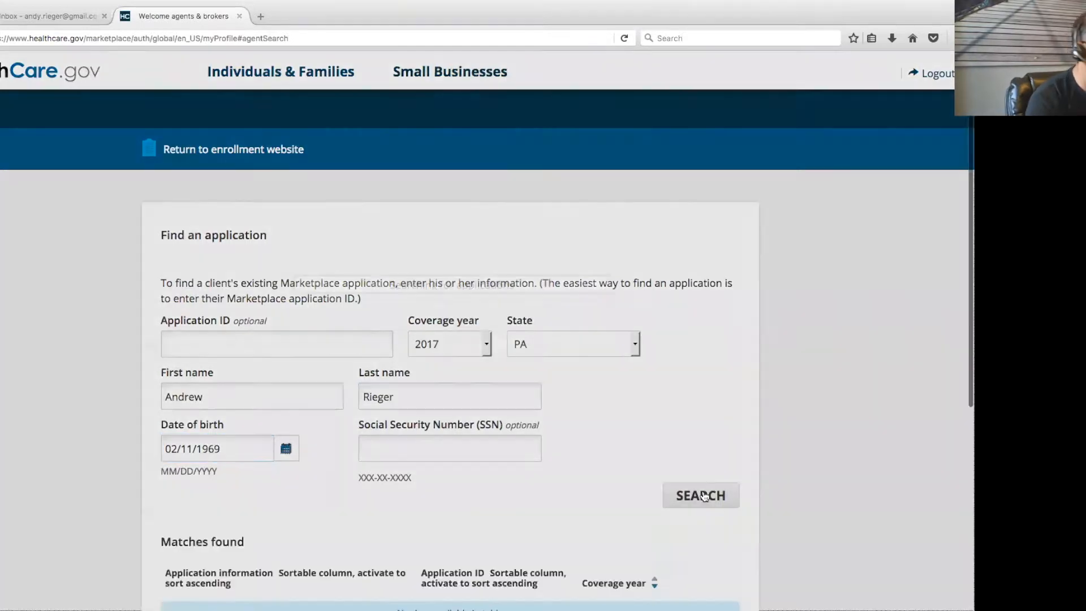
scroll(659, 436, down, 10)
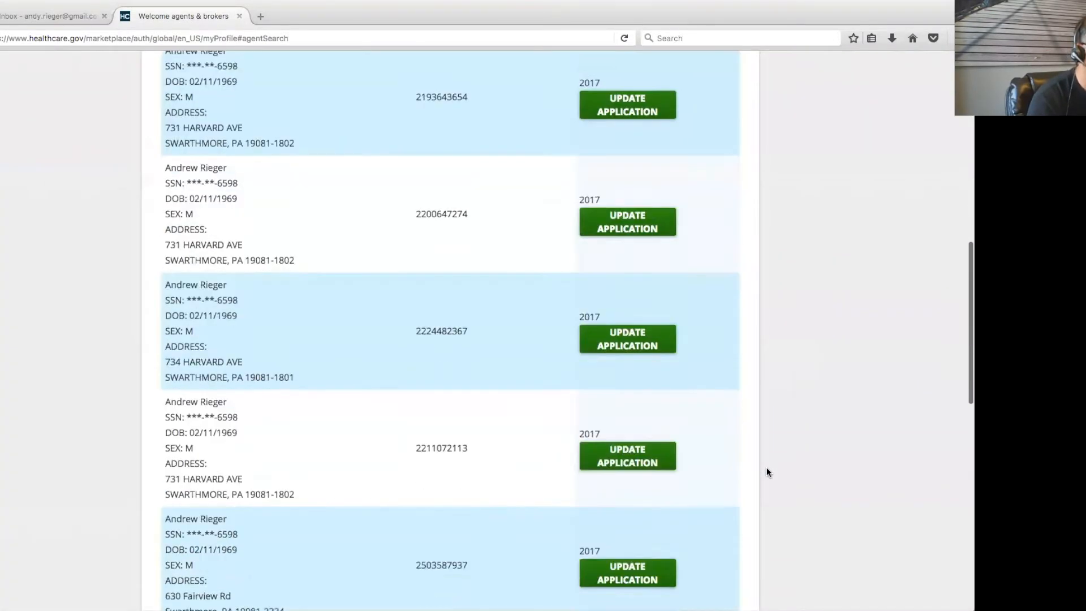
scroll(766, 472, down, 3)
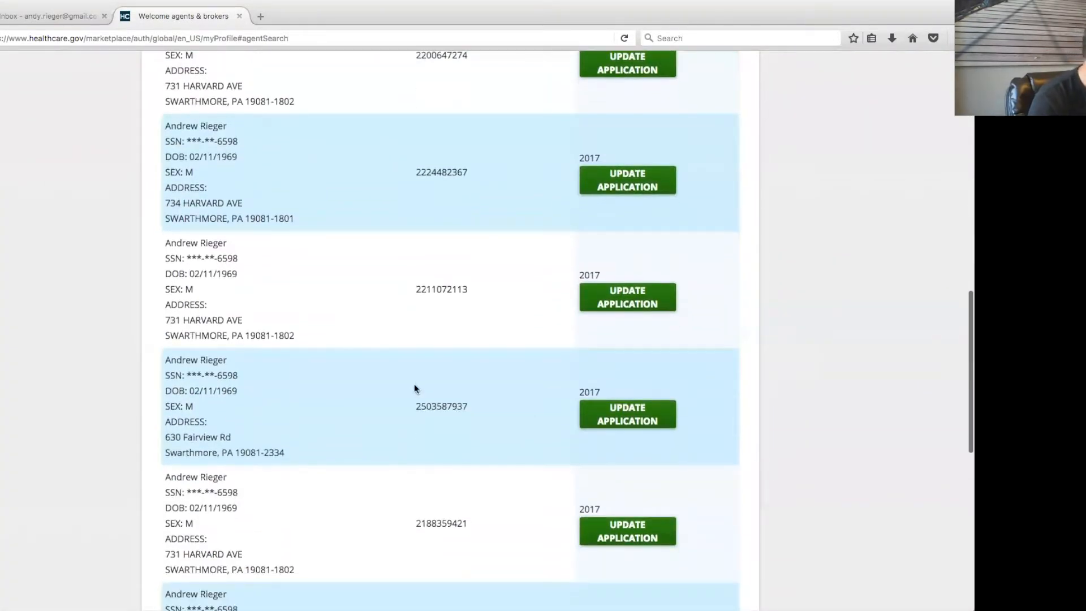
click(654, 423)
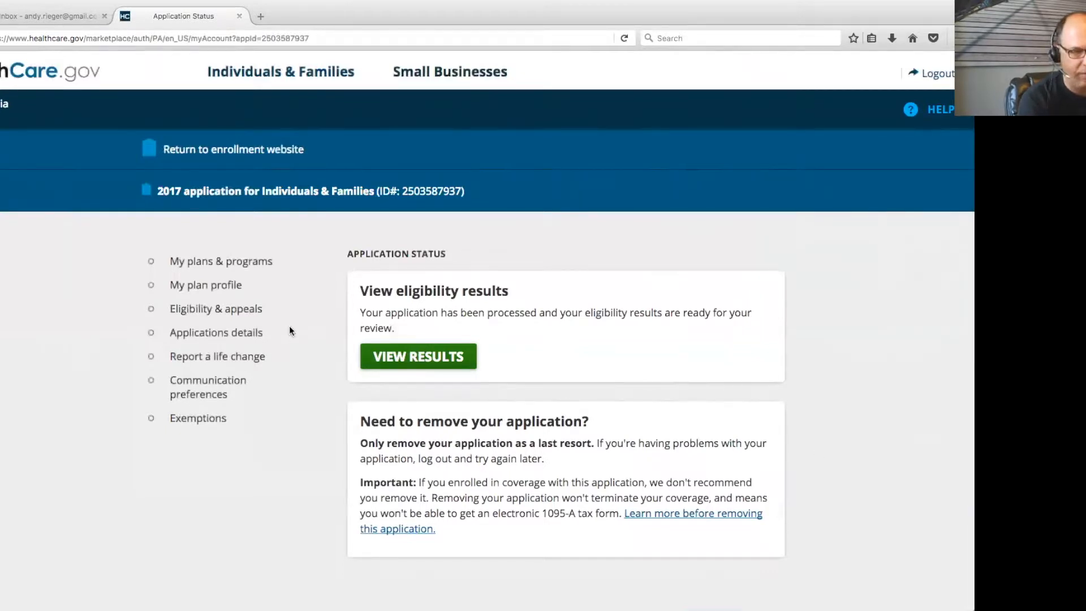
Review the HealthCare.gov eligibility results and notice PDF, then return to the enrollment partner's website
click(428, 356)
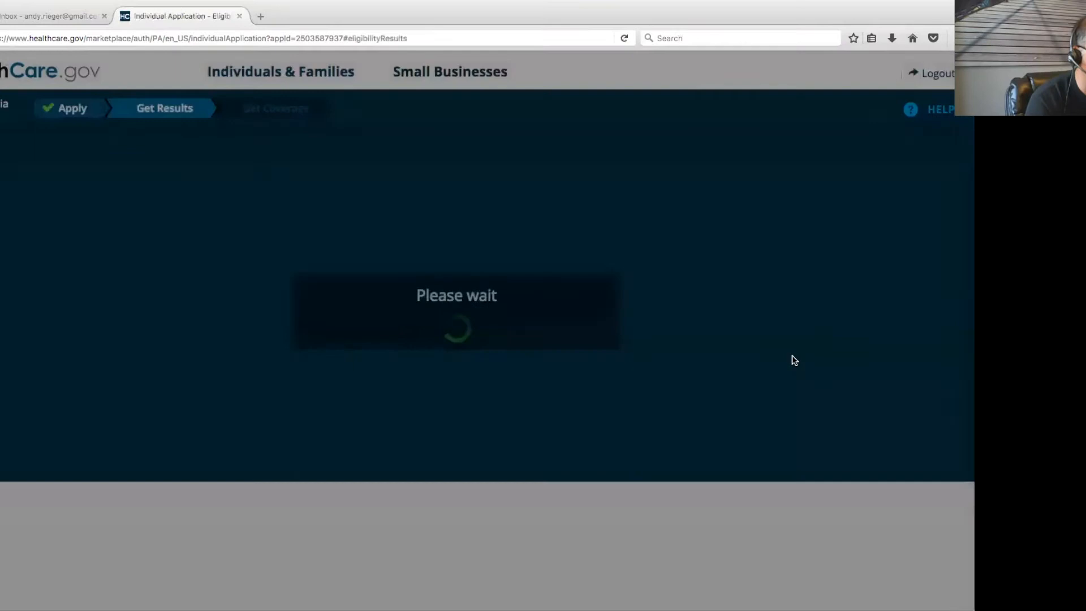
scroll(806, 389, down, 2)
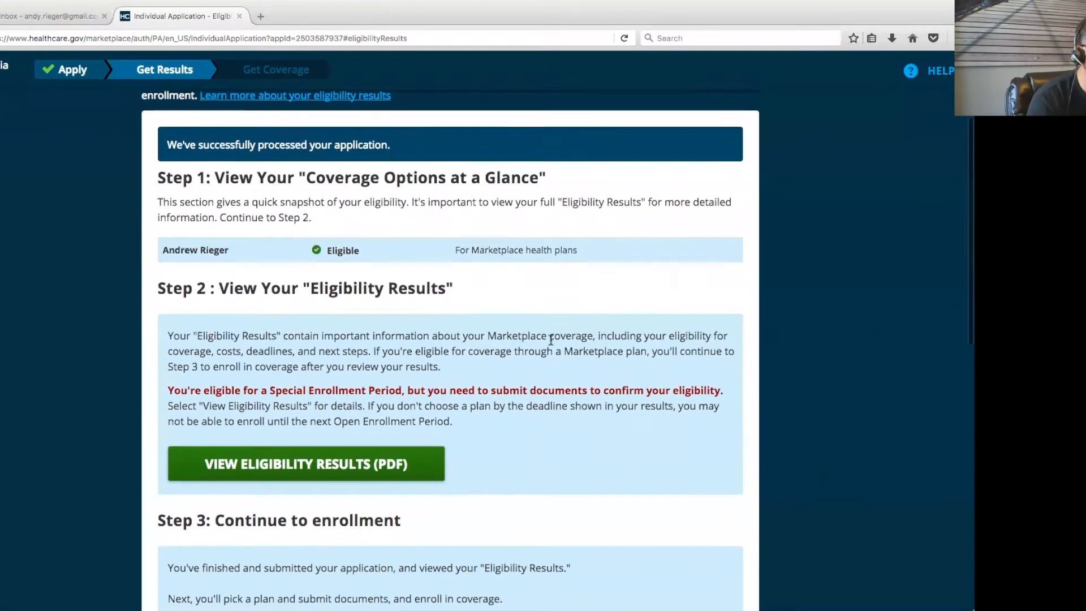
drag(161, 244, 490, 254)
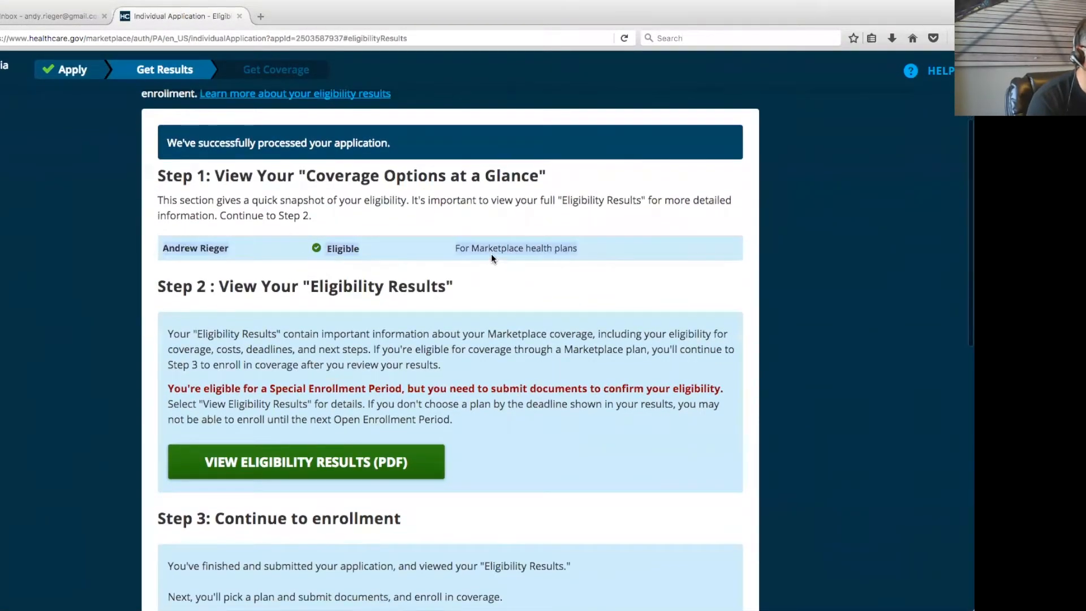
scroll(733, 347, down, 4)
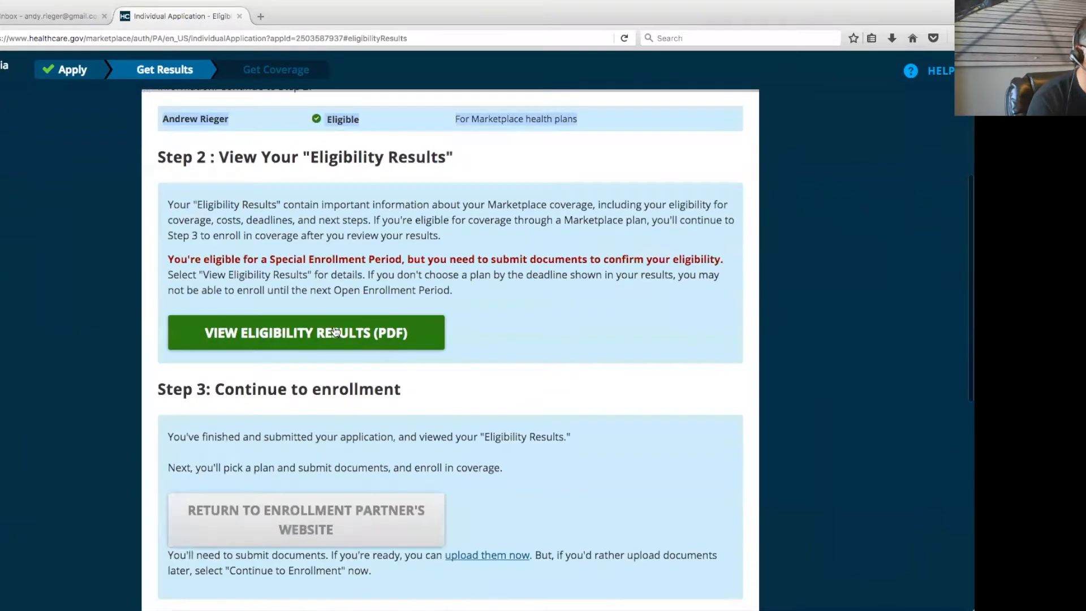
click(433, 343)
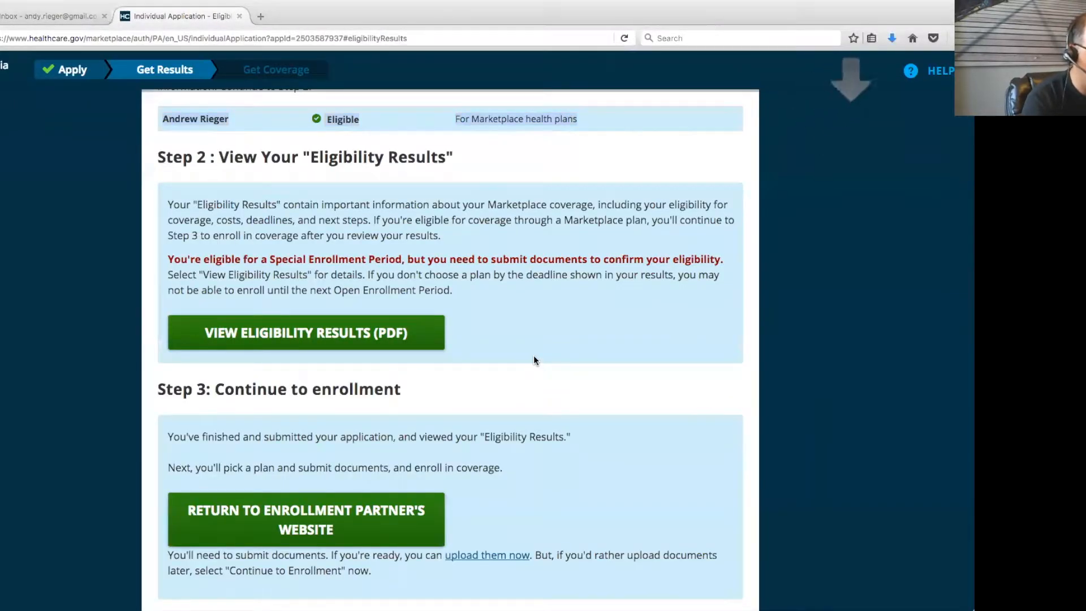
scroll(620, 432, down, 5)
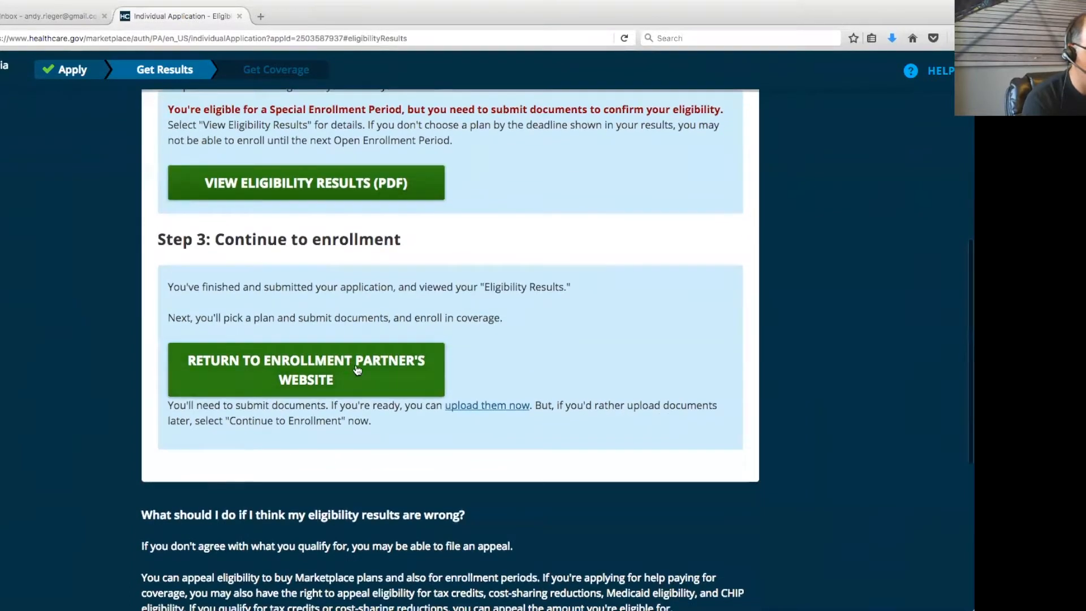
click(486, 406)
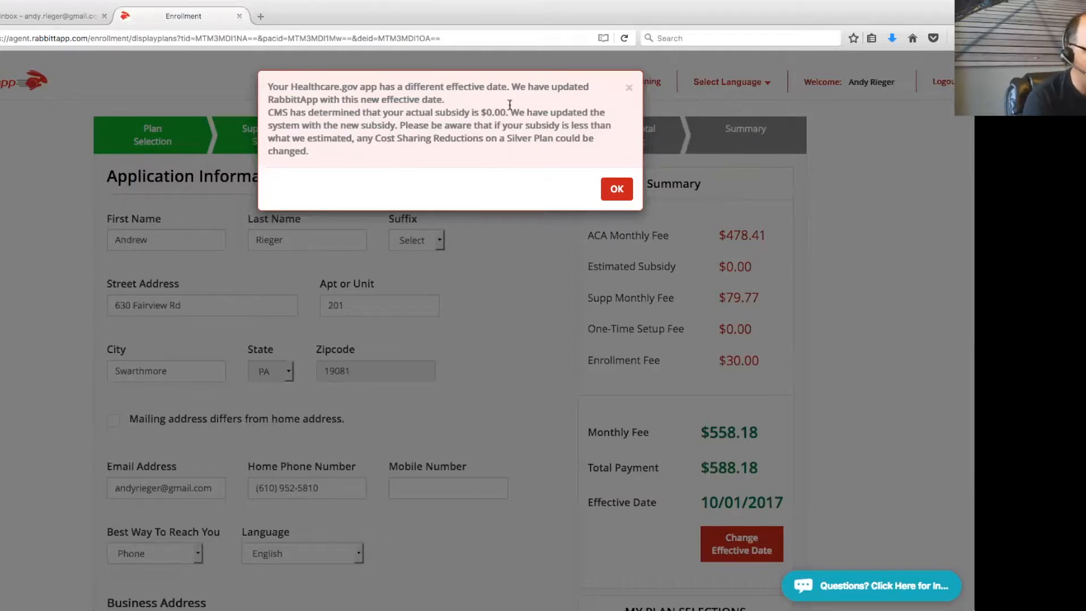
Acknowledge the 10/01/2017 effective date notice, confirm the $0.00 estimated subsidy, then open Household Members
drag(268, 112, 574, 156)
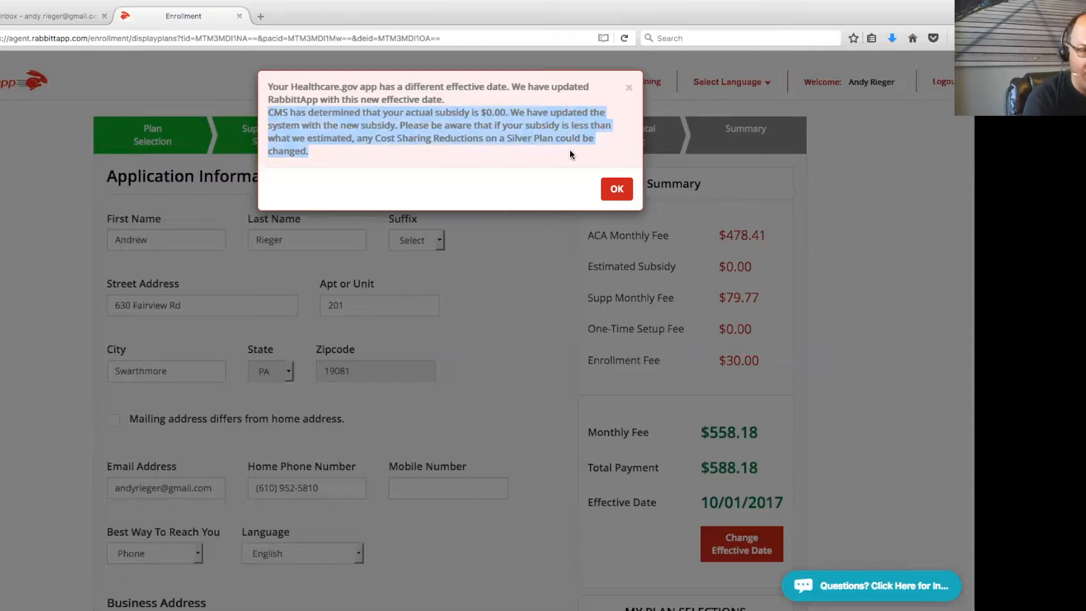
click(615, 189)
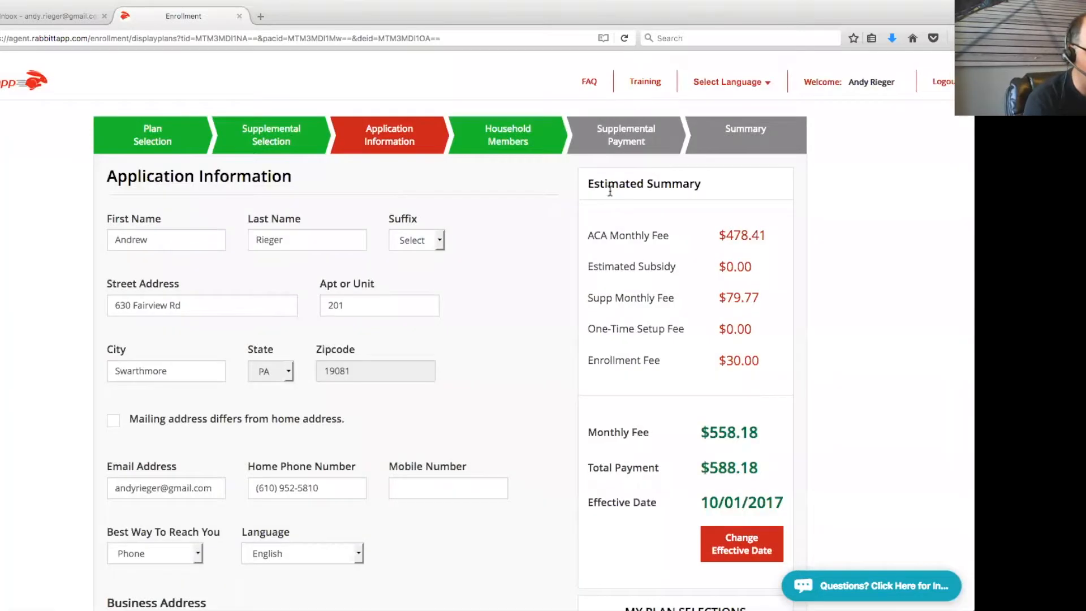
scroll(872, 307, down, 1)
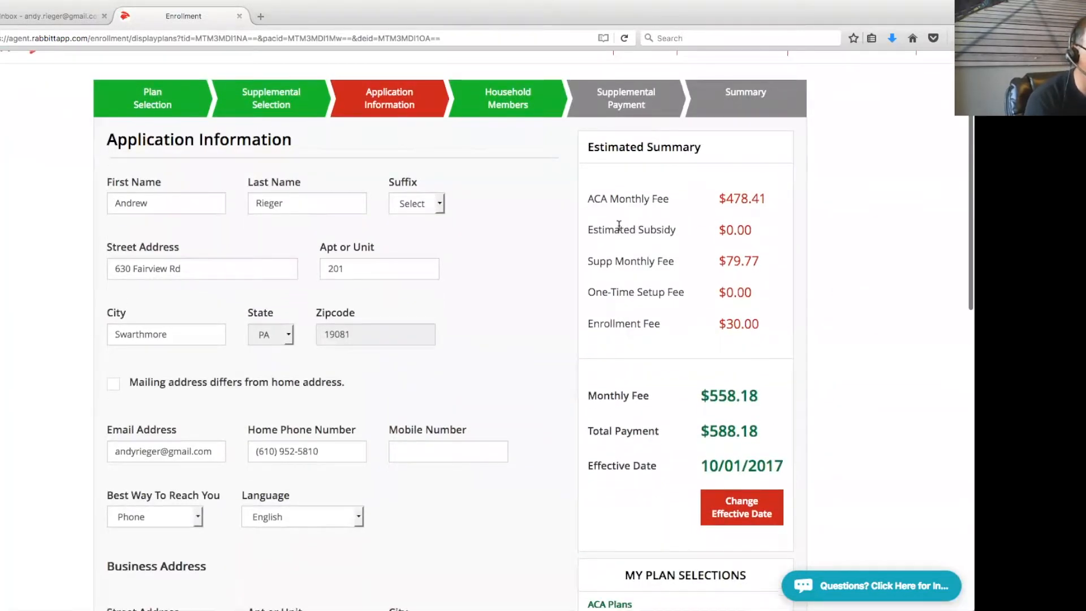
drag(593, 229, 740, 230)
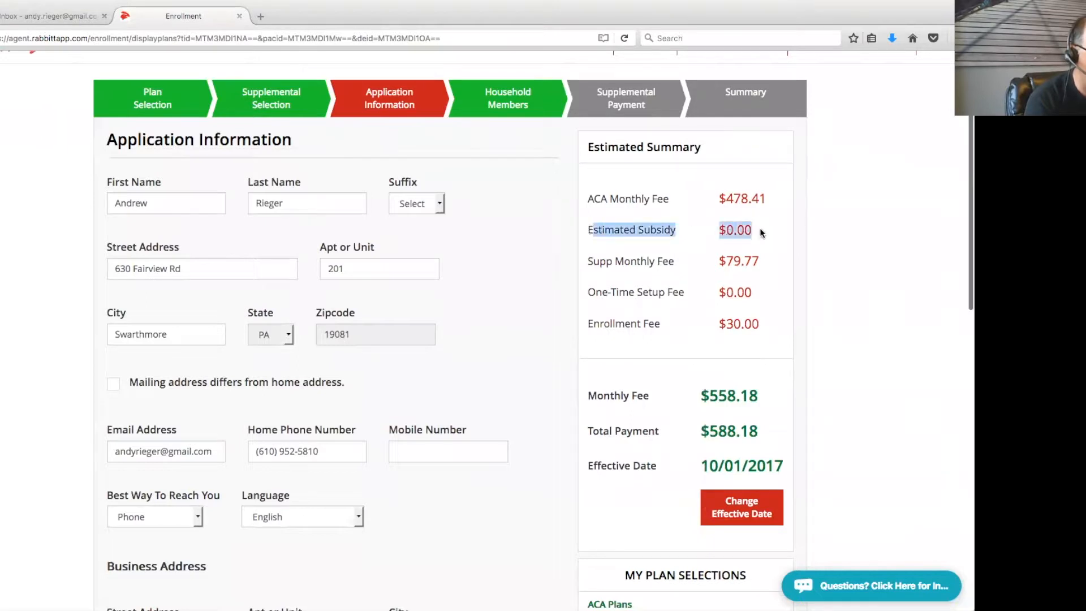
scroll(871, 286, down, 3)
scroll(870, 284, up, 4)
click(508, 114)
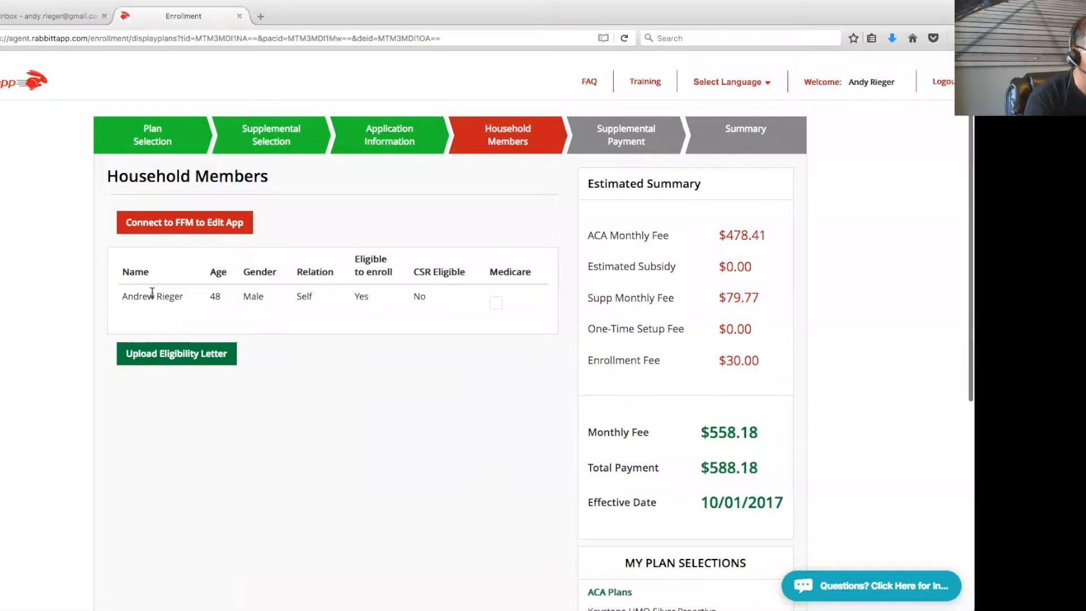
Upload EligibilityResultsNotice(2).pdf as the eligibility letter and dismiss the confirmation alert
drag(125, 298, 279, 296)
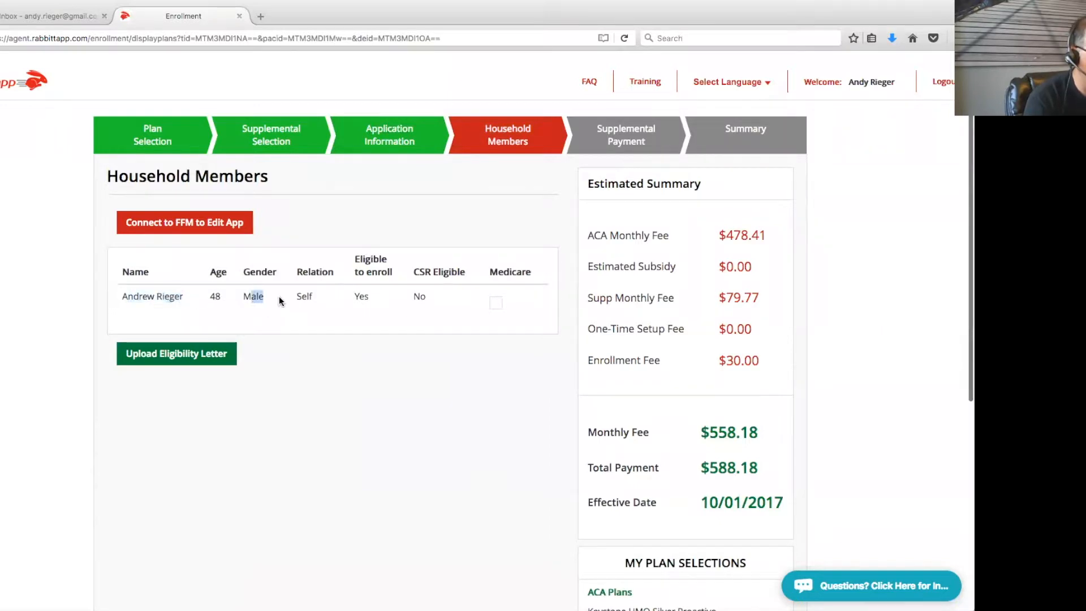
click(361, 298)
click(215, 361)
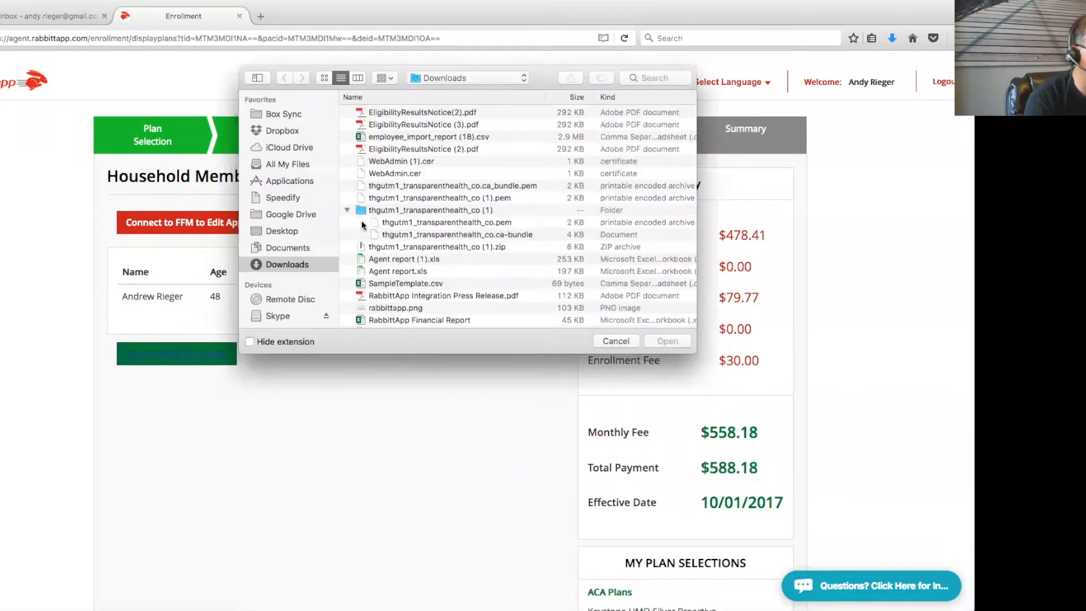
double_click(422, 113)
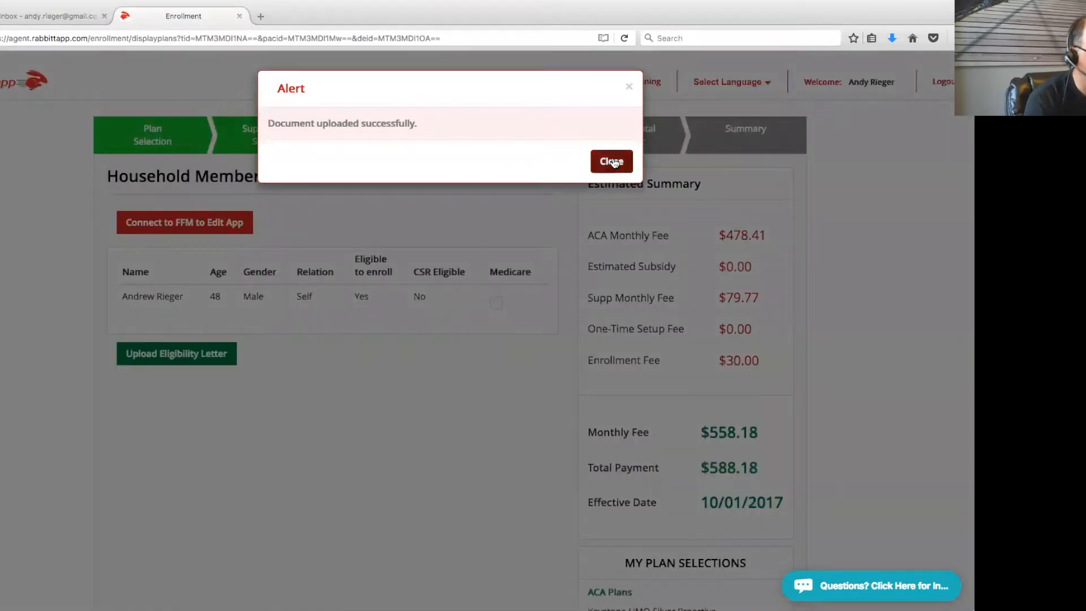
click(612, 161)
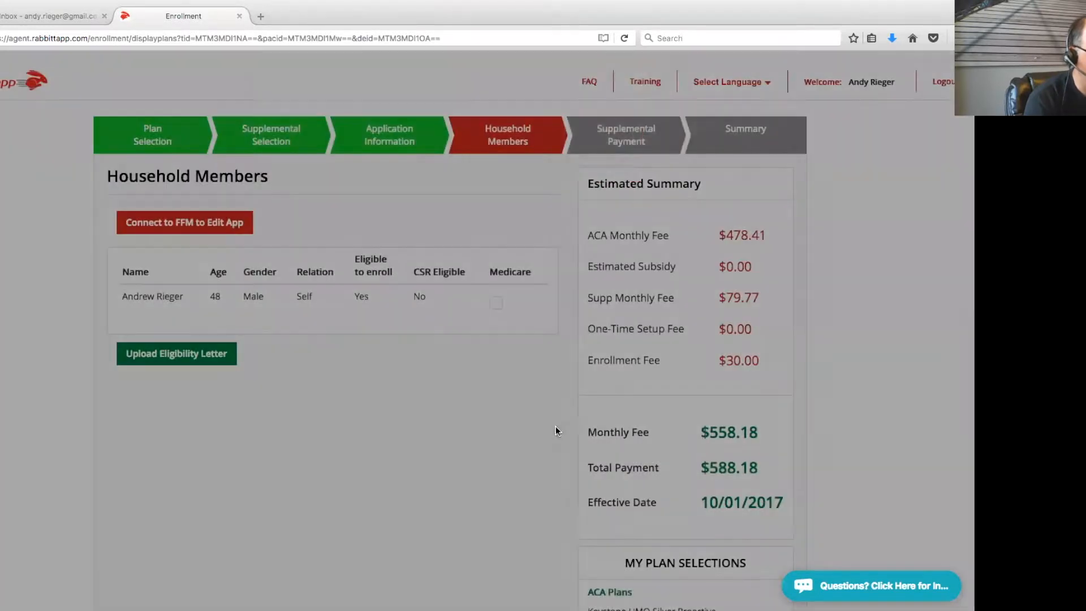
Review the Keystone HMO Silver Proactive and two supplemental plan selections, then go to Supplemental Payment
scroll(524, 458, down, 5)
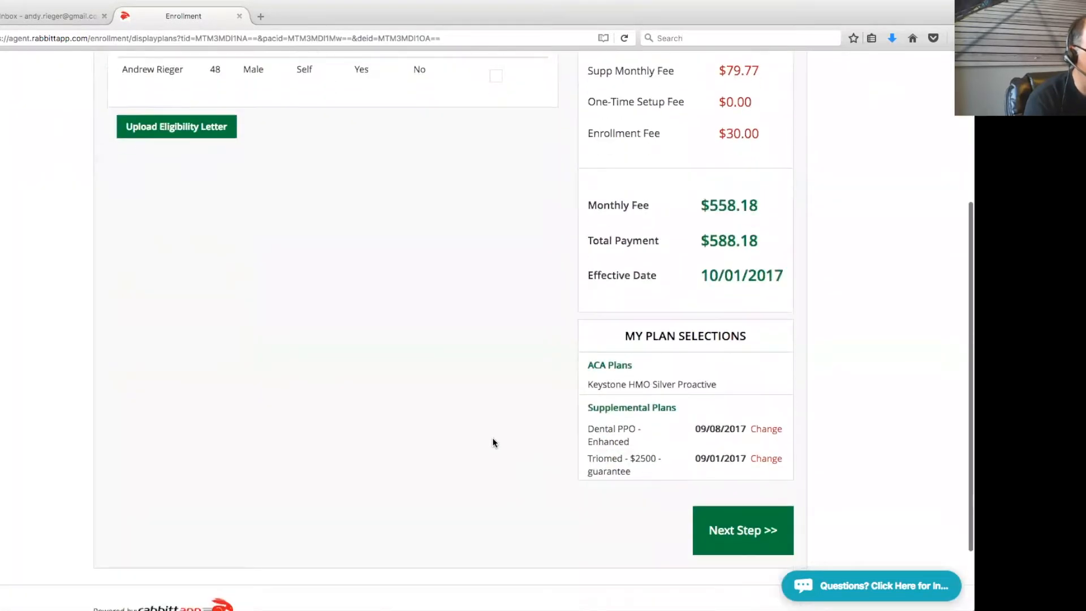
drag(592, 383, 738, 380)
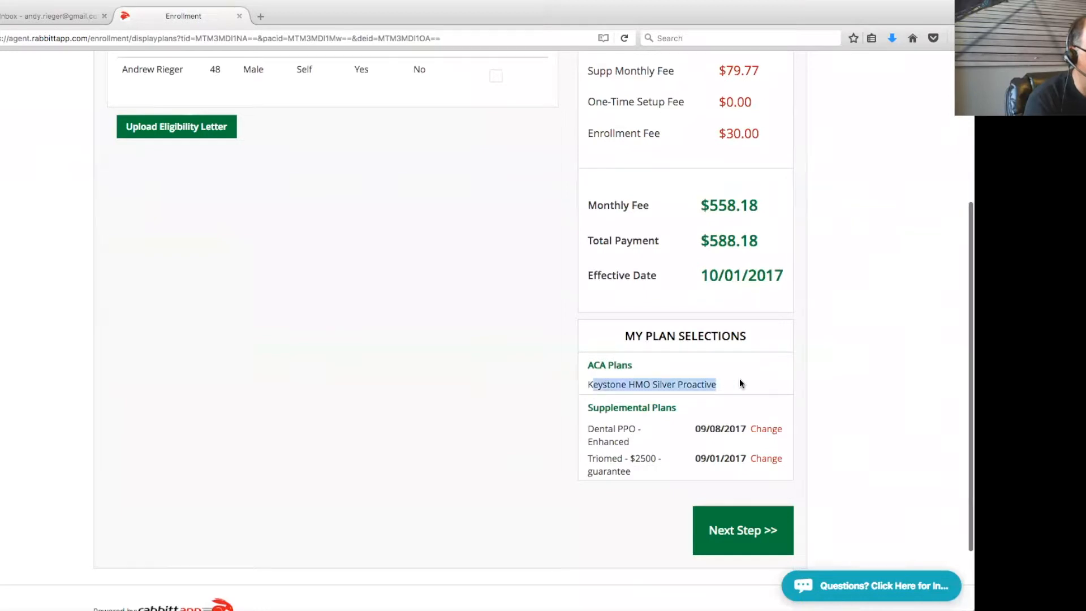
drag(576, 429, 646, 467)
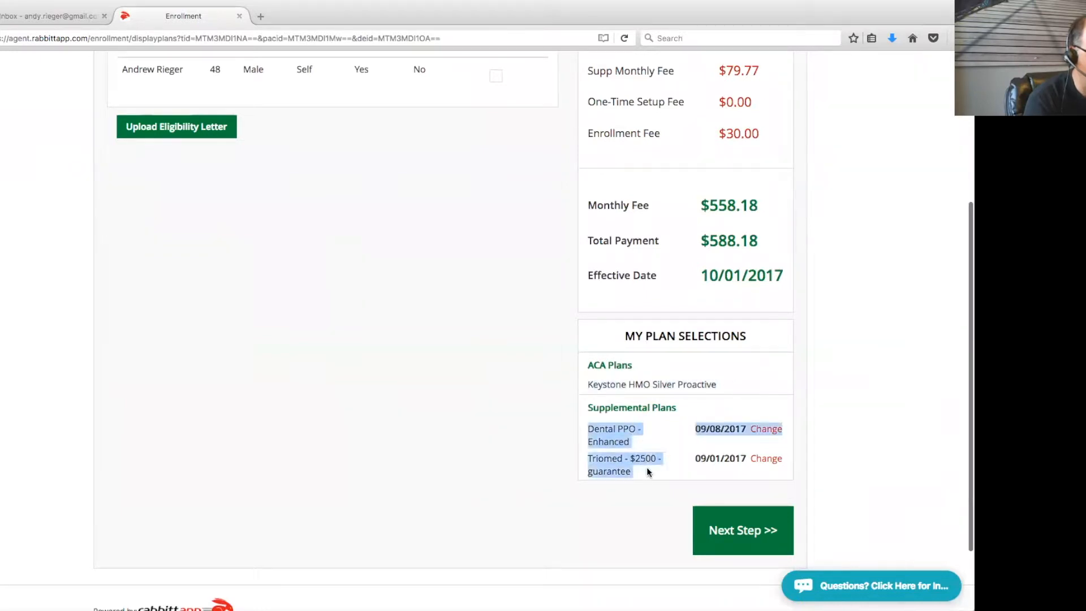
click(678, 440)
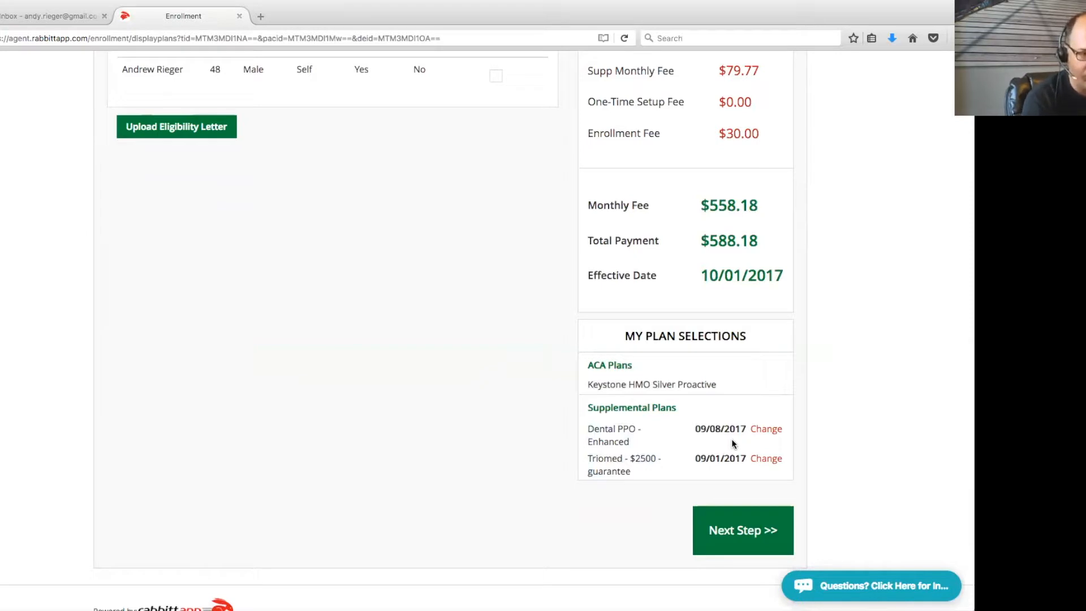
click(745, 536)
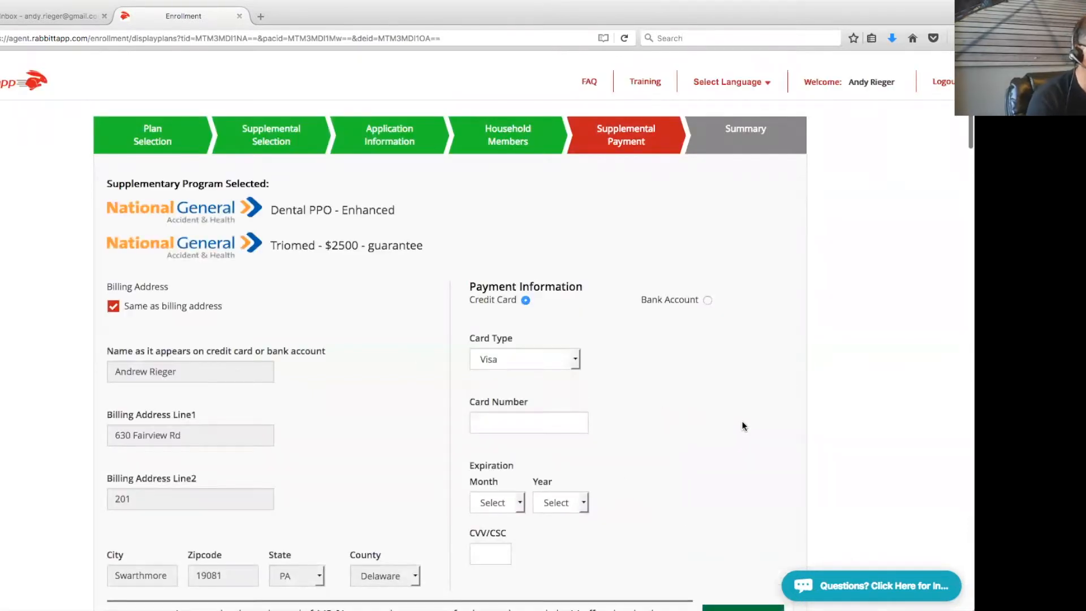
Enter the credit card number for the supplemental plan payment
scroll(741, 425, down, 3)
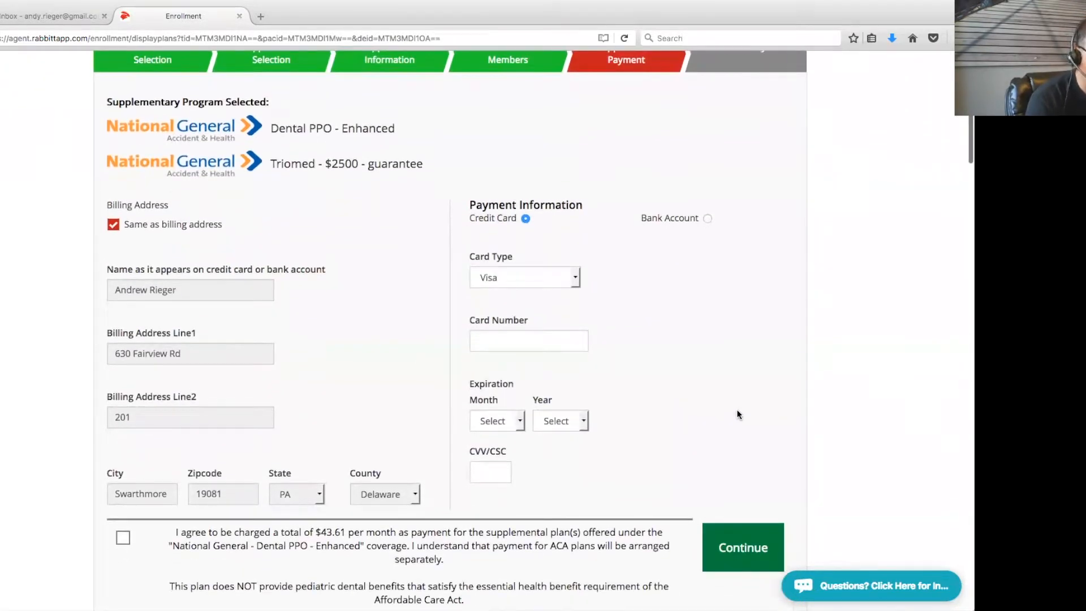
scroll(736, 415, down, 1)
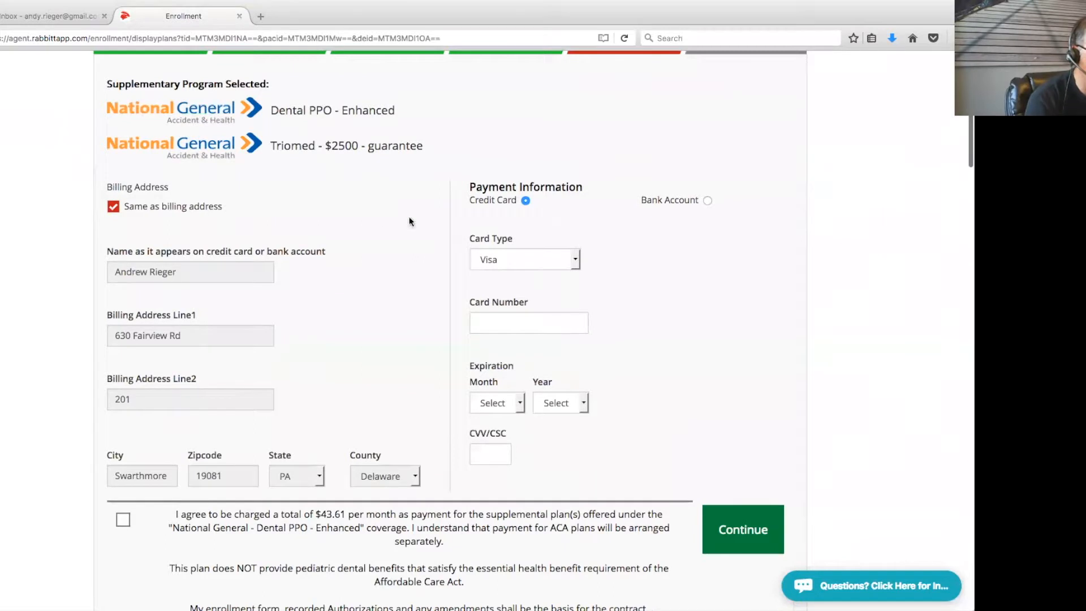
drag(443, 152, 84, 109)
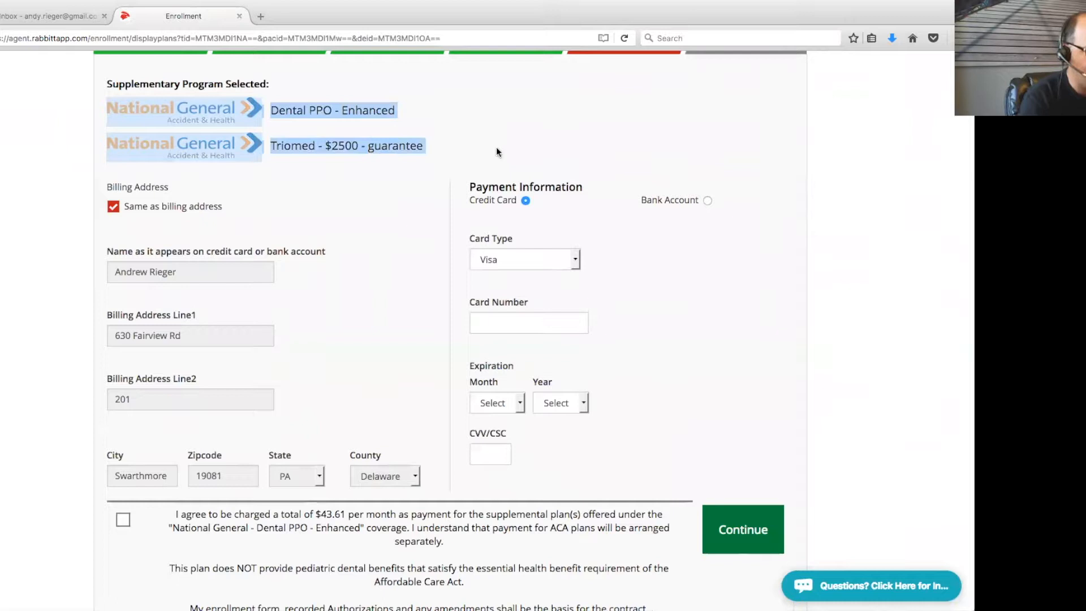
scroll(831, 311, down, 1)
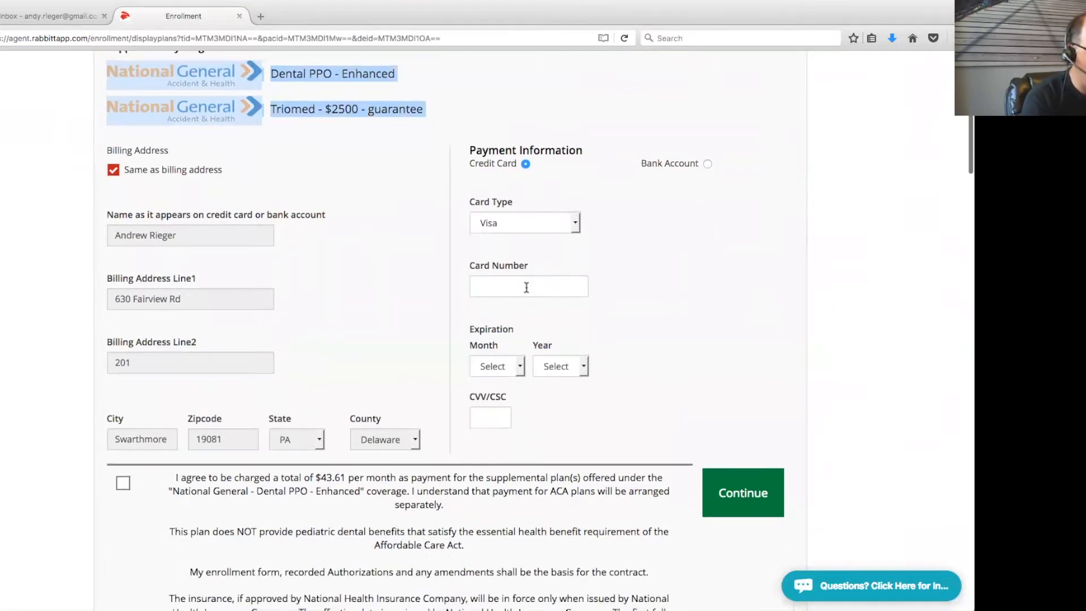
click(526, 289)
text(4111111111111111)
Set the card expiration to 03/2022 and enter the card security code
scroll(649, 315, down, 5)
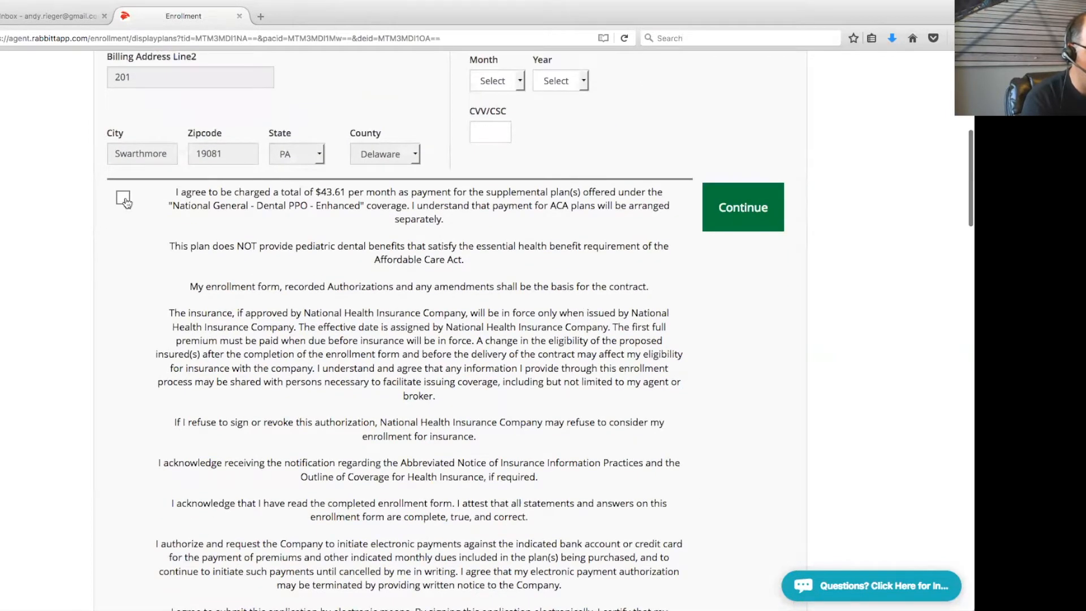
click(497, 81)
click(499, 131)
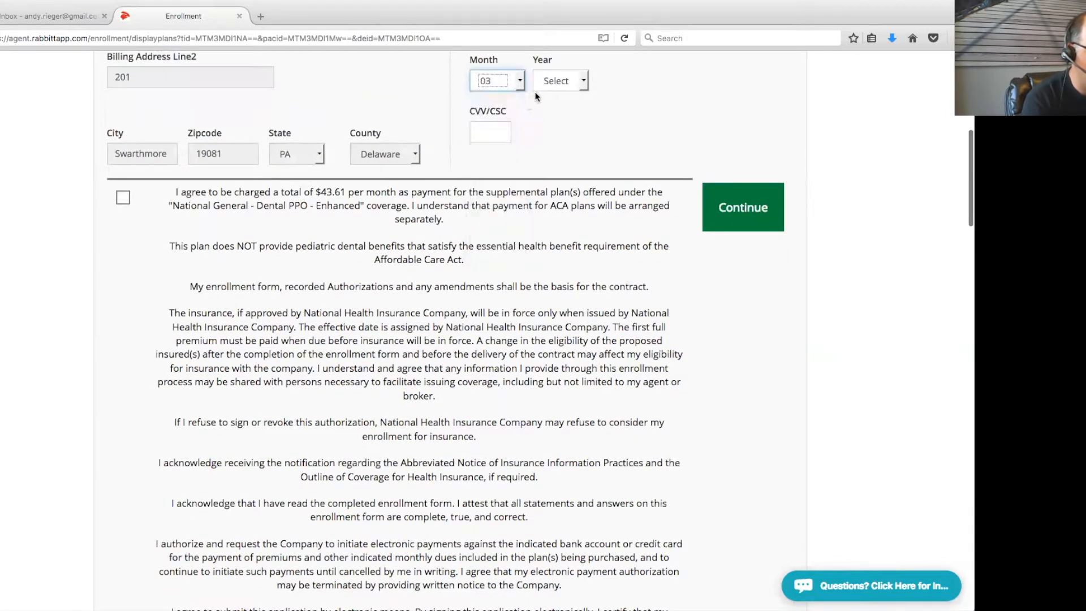
click(559, 82)
click(567, 201)
click(498, 131)
text(111)
scroll(571, 147, down, 1)
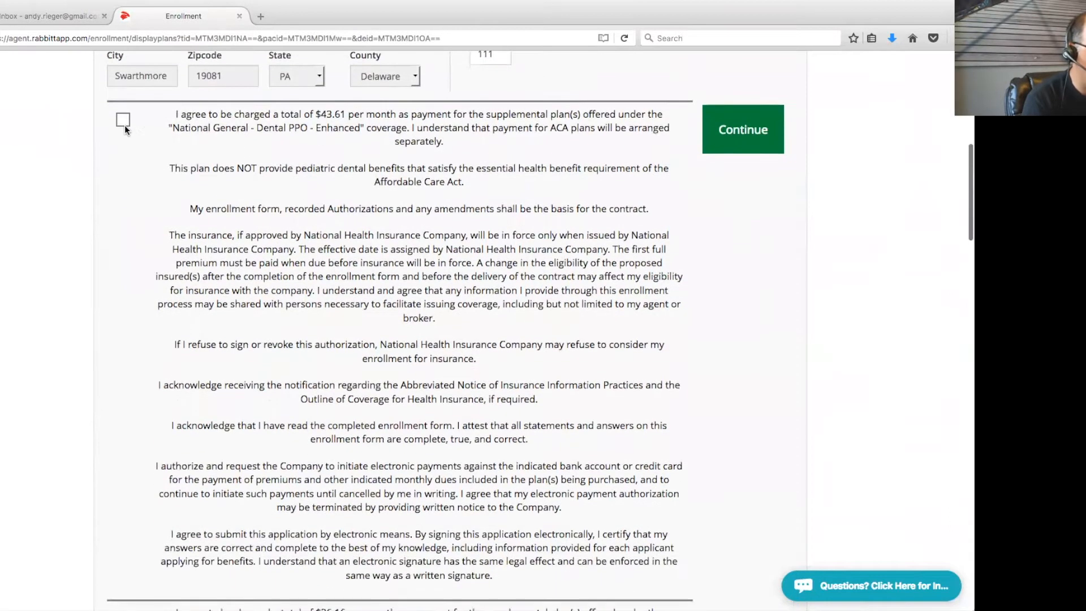
Check the Triomed payment agreement and uncheck the $30 Charge Enrollment Fee option
scroll(148, 134, down, 7)
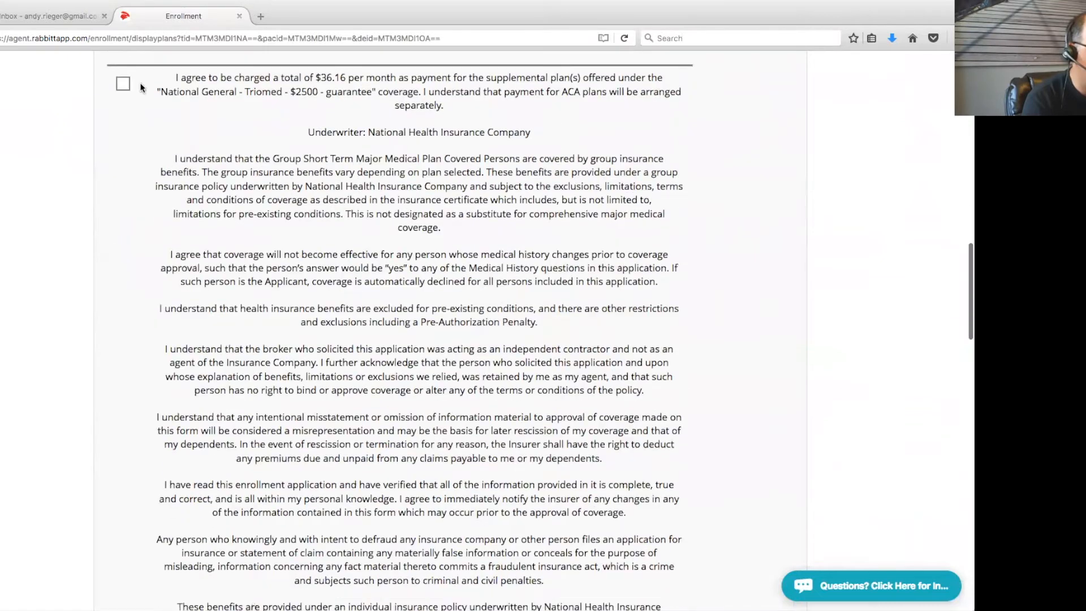
click(123, 86)
scroll(396, 226, down, 7)
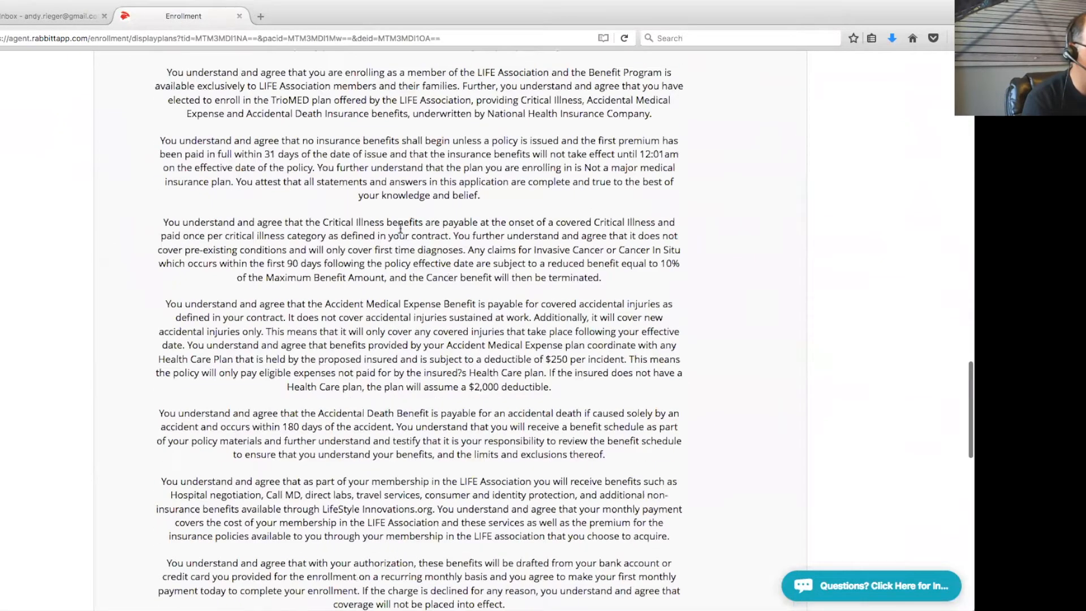
scroll(400, 228, down, 10)
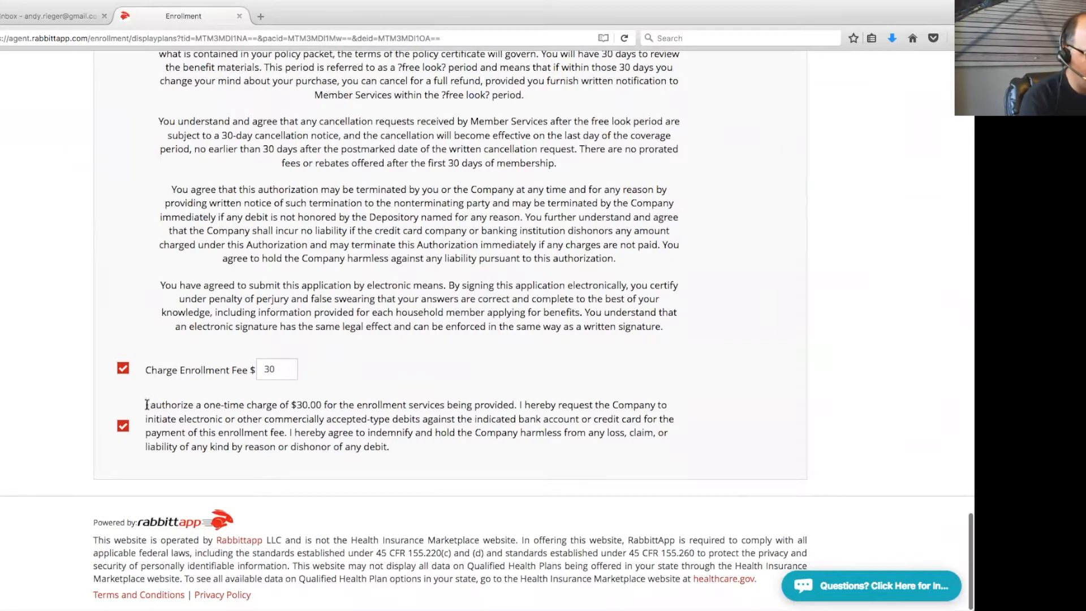
drag(145, 403, 436, 460)
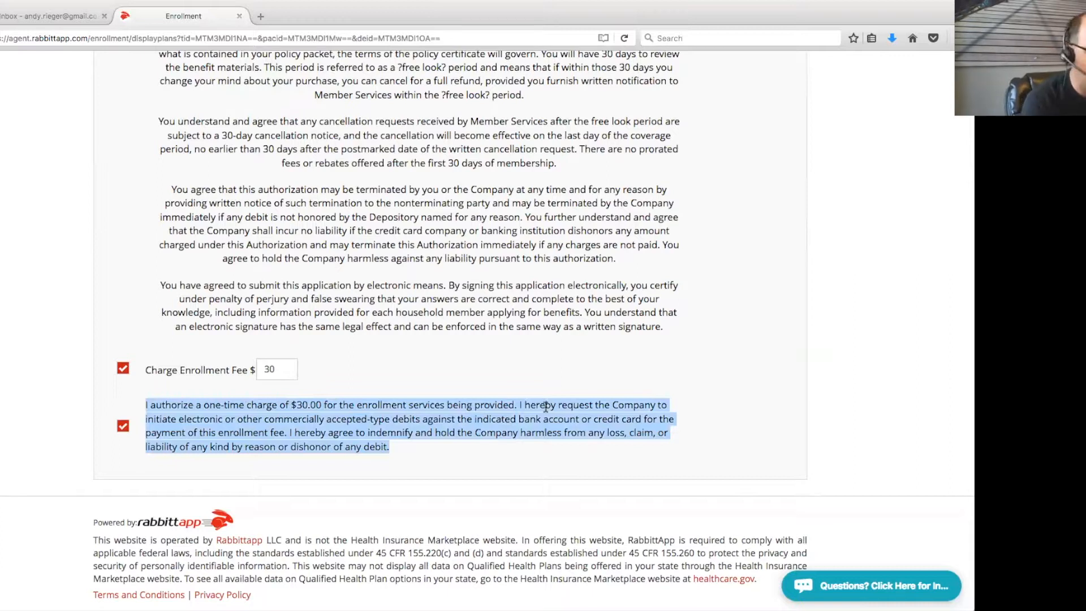
click(123, 369)
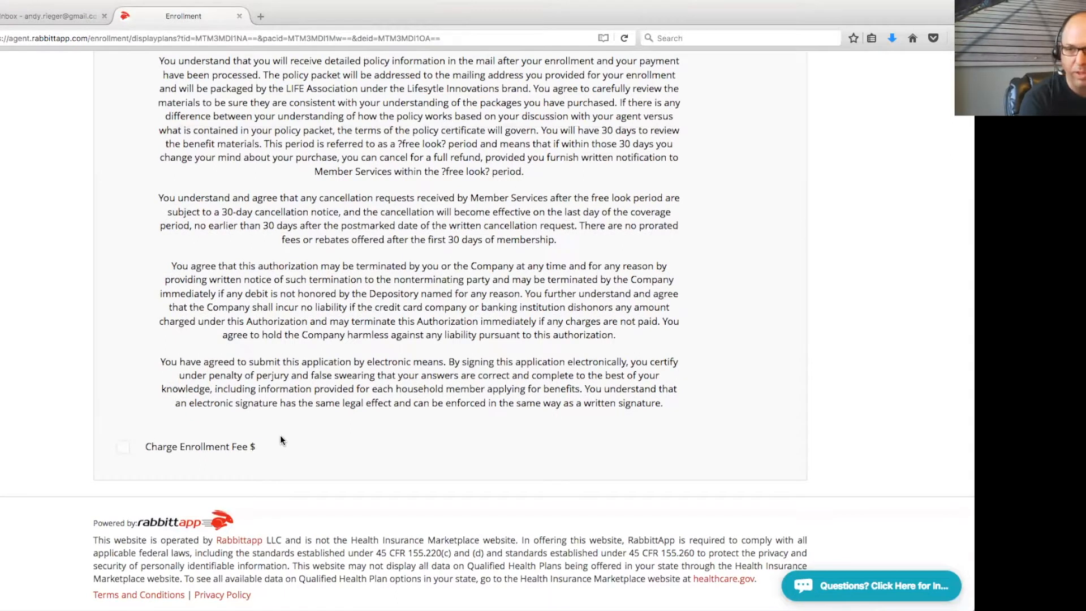
scroll(447, 355, up, 15)
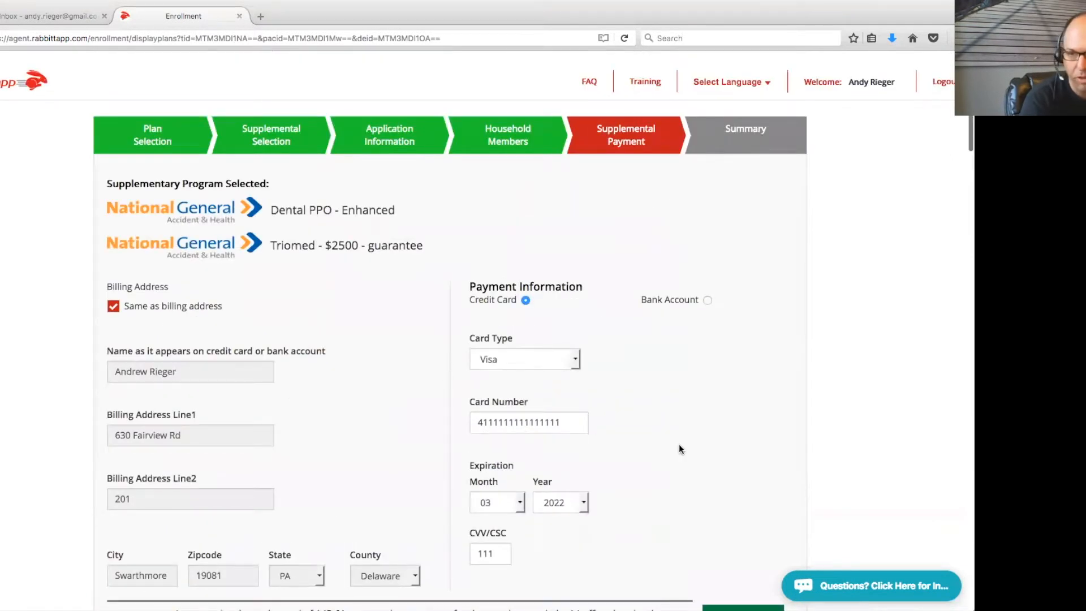
scroll(691, 445, down, 3)
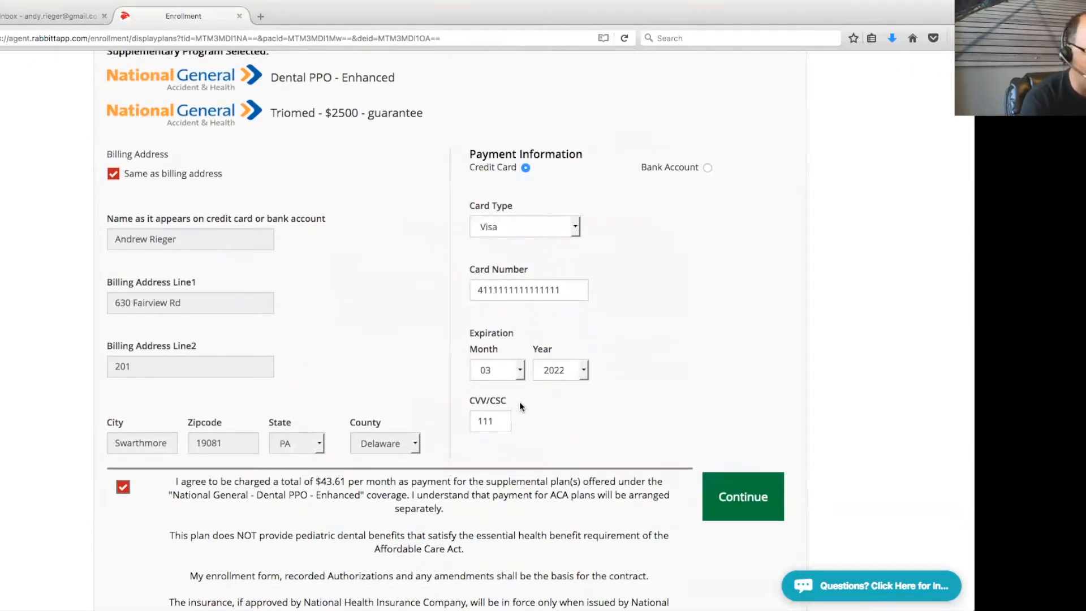
Continue to Summary of Coverage and review the $478.41 ACA monthly and $79.77 due-today totals
click(740, 497)
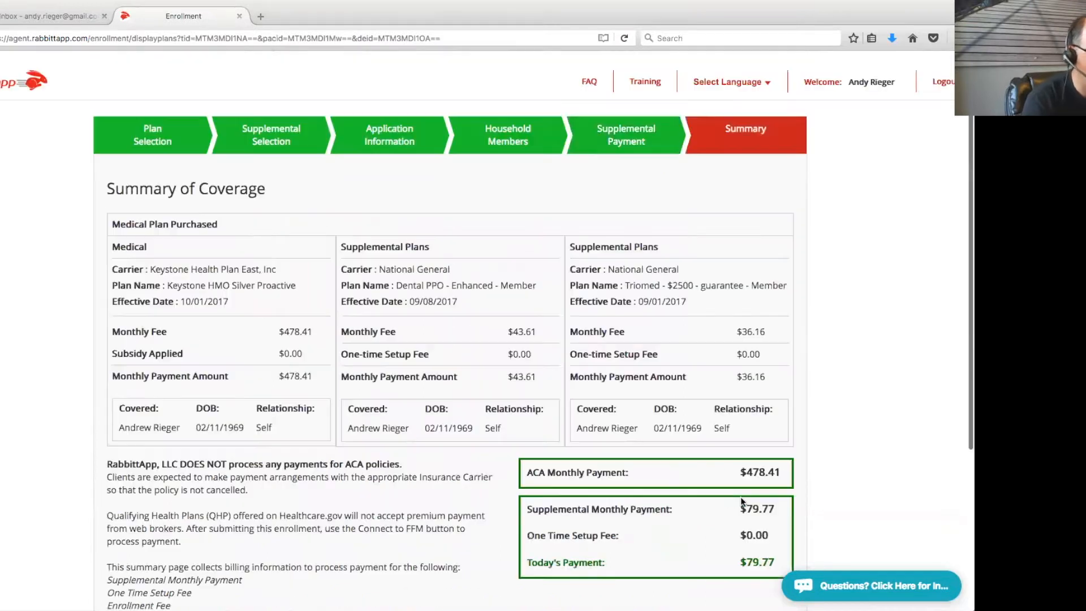
scroll(852, 438, down, 2)
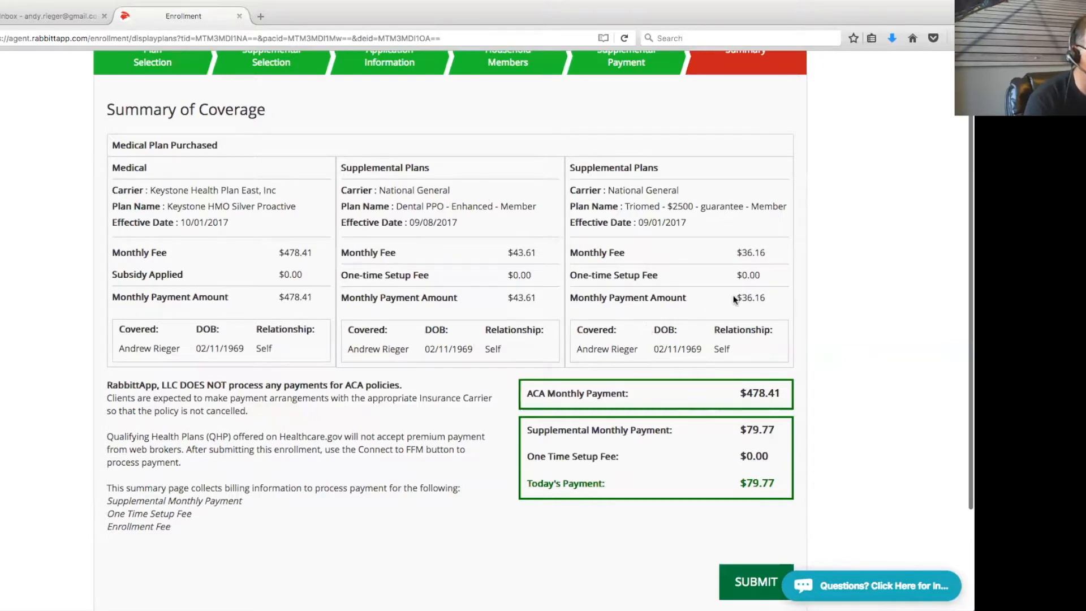
drag(779, 396, 739, 395)
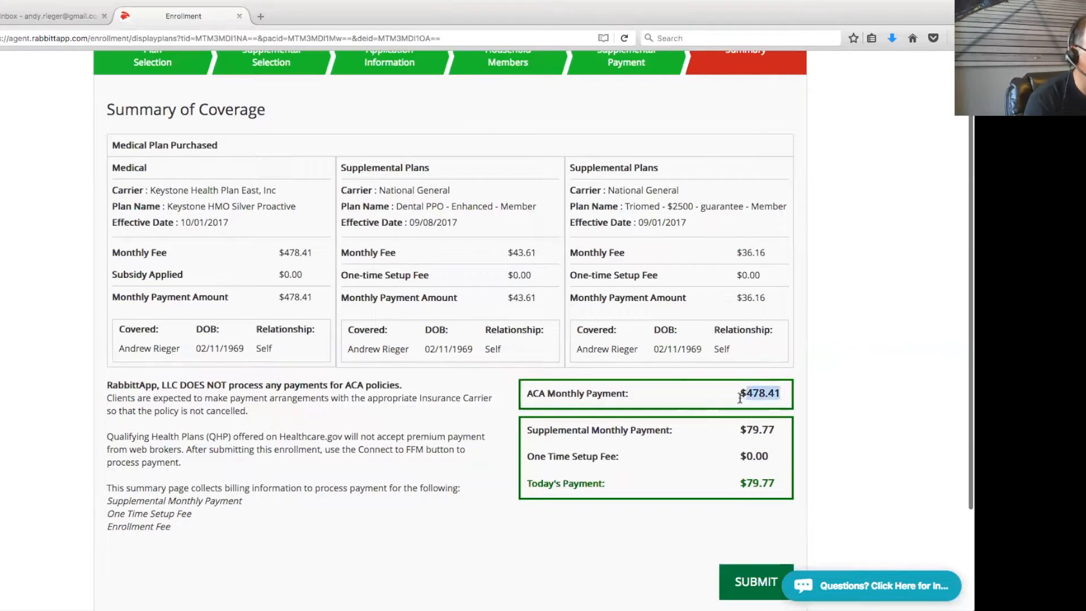
drag(775, 481, 741, 479)
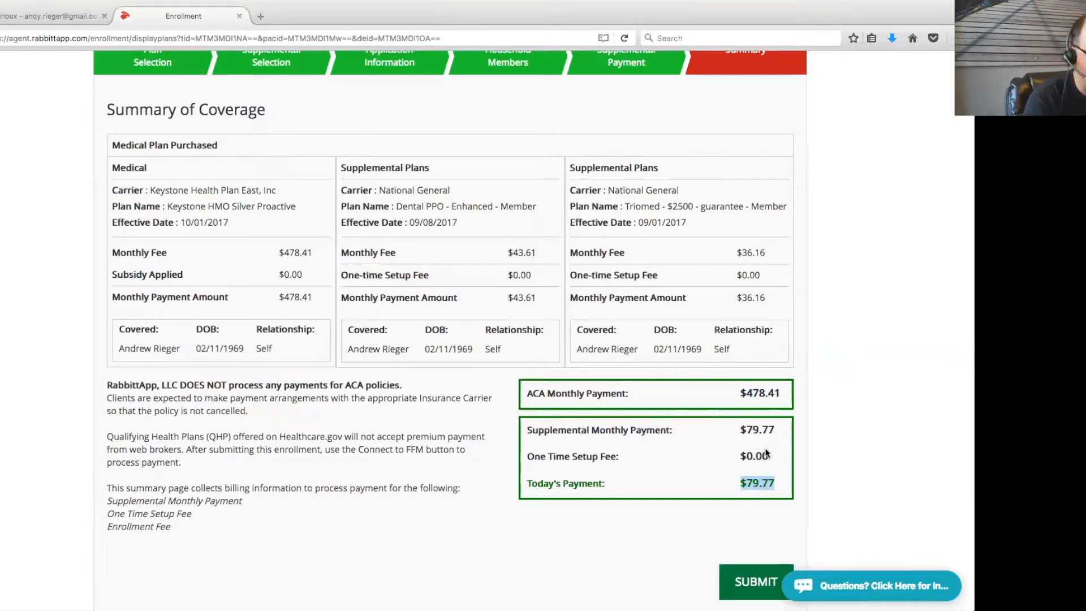
scroll(834, 459, down, 2)
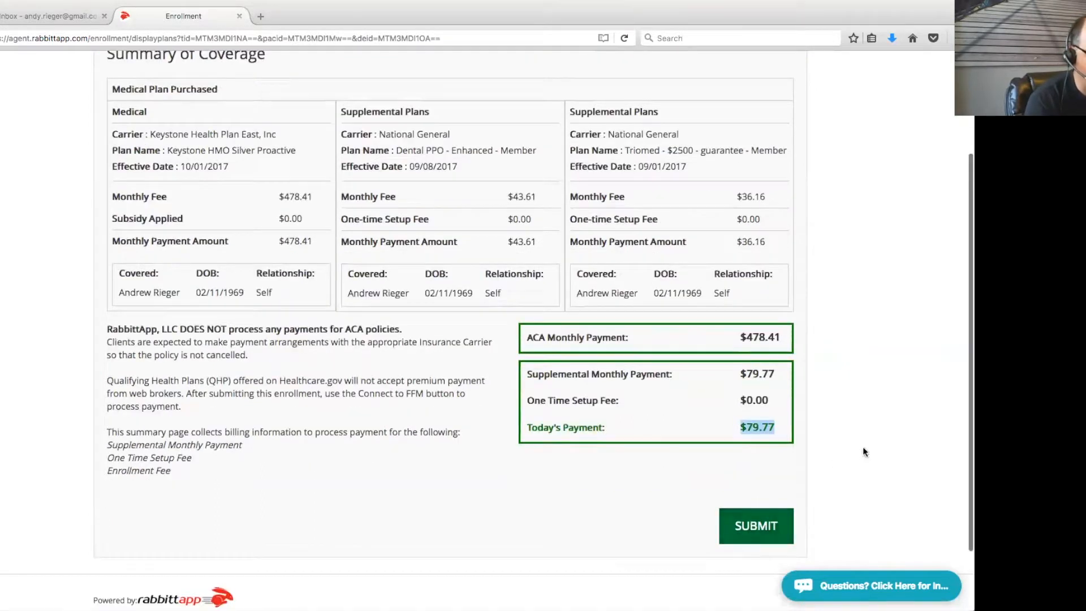
scroll(843, 450, up, 2)
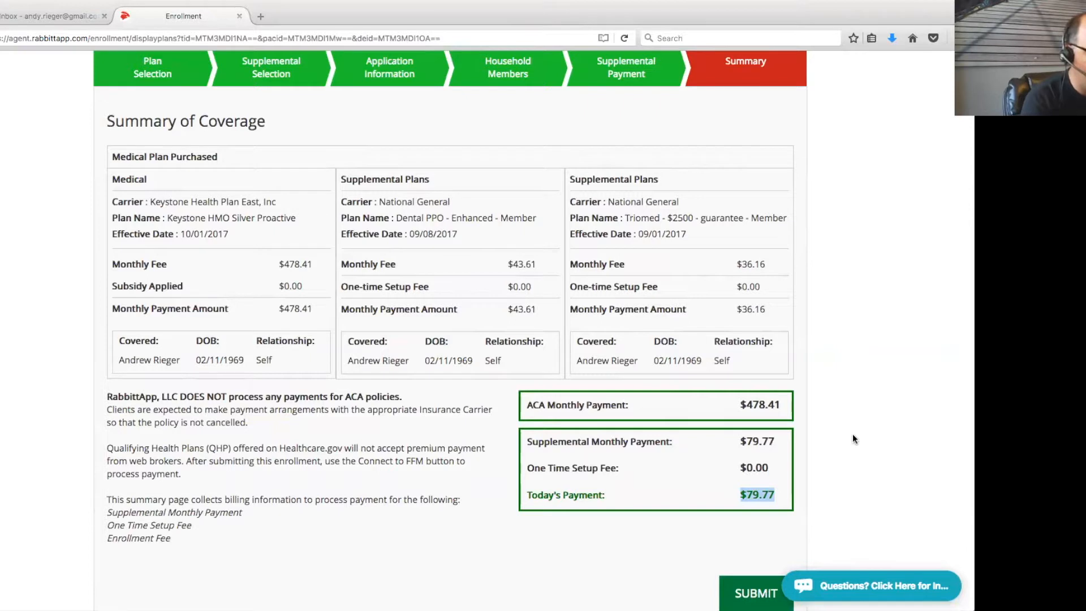
scroll(853, 438, up, 2)
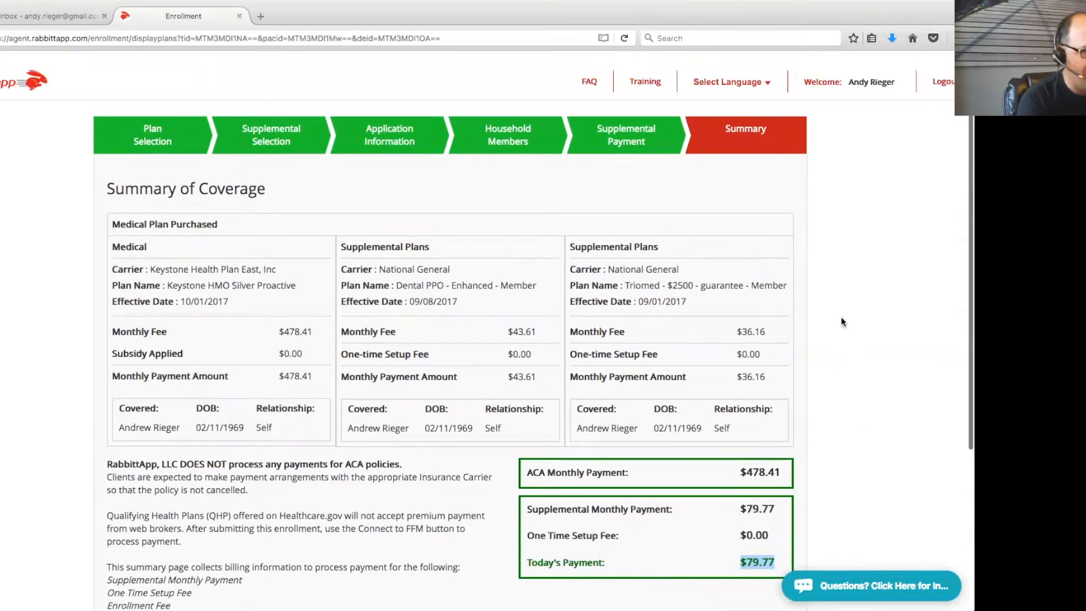
scroll(839, 399, down, 4)
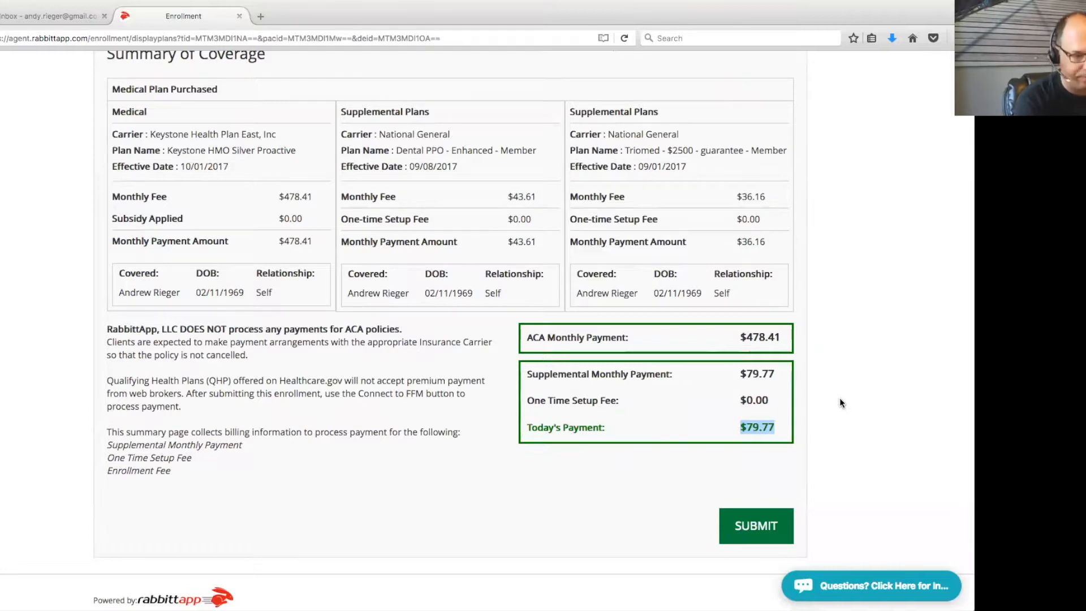
scroll(842, 348, up, 3)
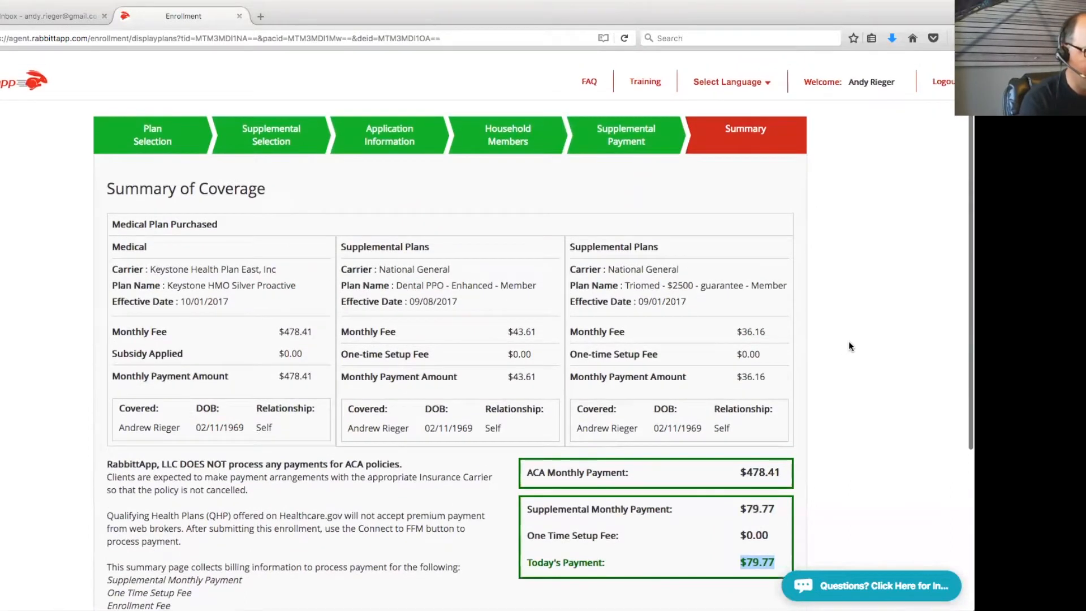
Return to the Agent Dashboard via the Welcome link in the header
click(871, 82)
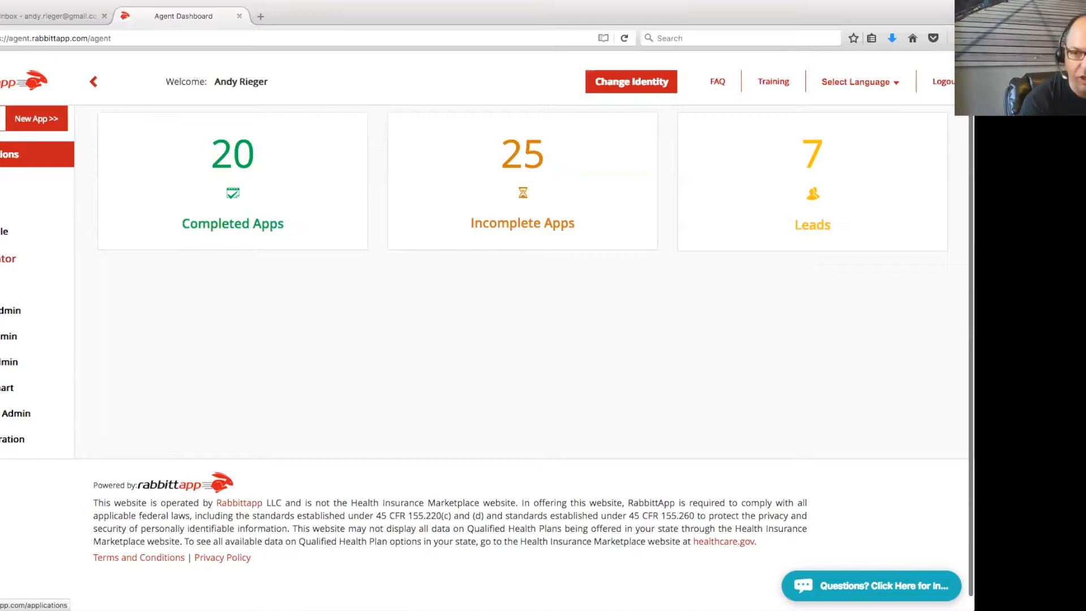
Open Applications, show the client's Applicant Quick View, and launch their Eligibility Letter
click(11, 154)
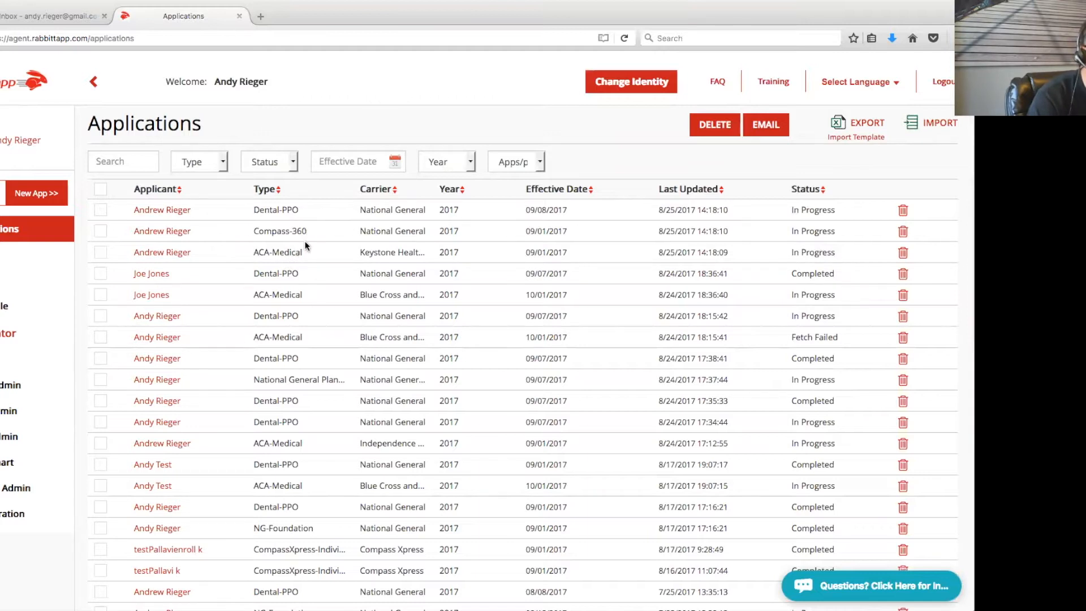
click(164, 257)
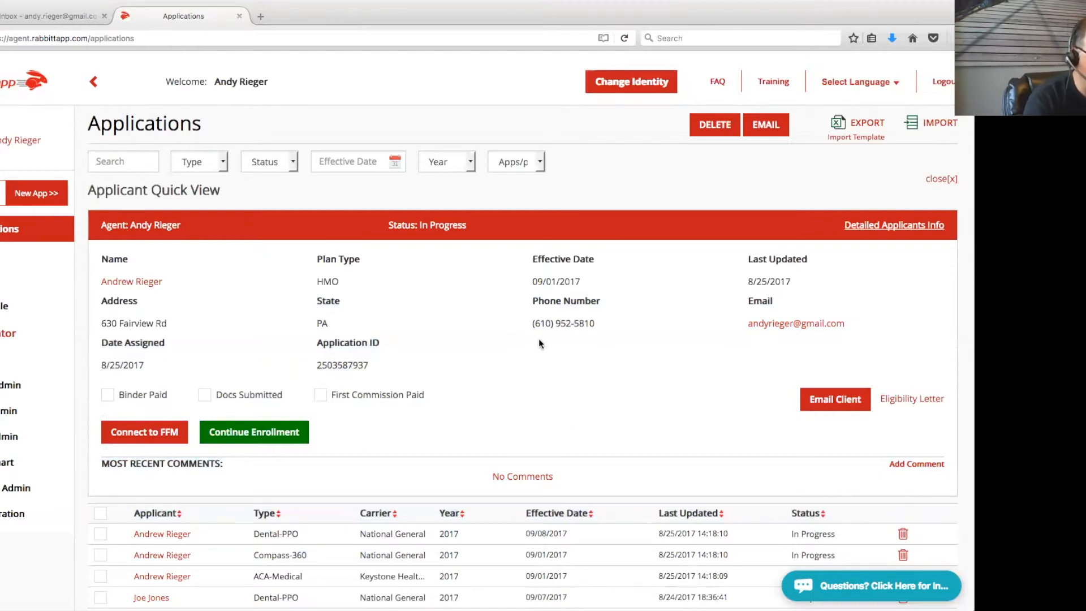
click(912, 400)
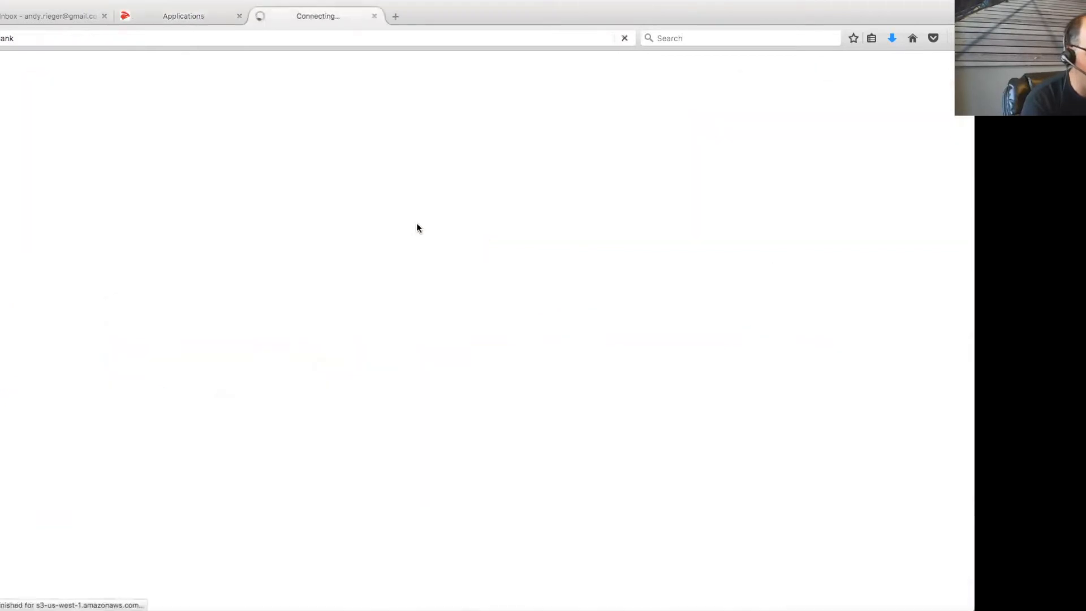
Scroll through the 12-page Eligibility Results Notice PDF, then close its tab
scroll(559, 308, down, 6)
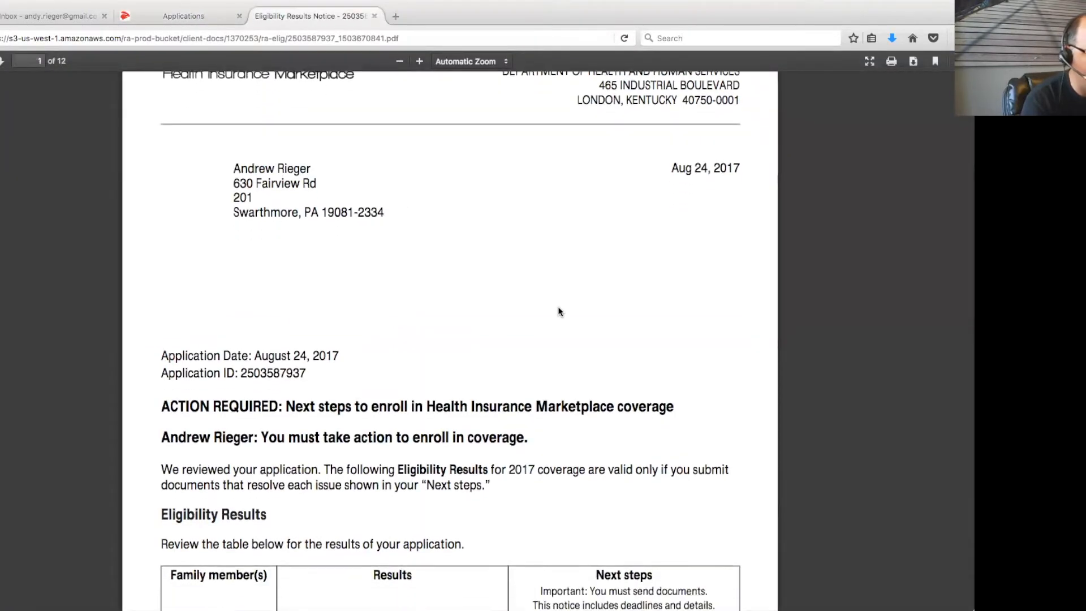
scroll(560, 308, down, 5)
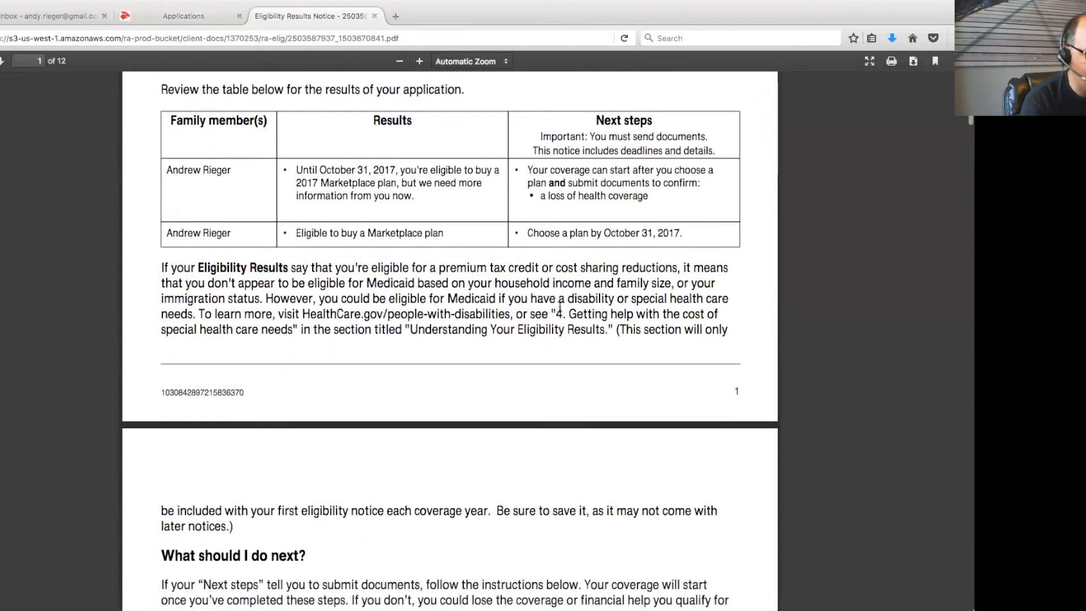
scroll(559, 305, up, 10)
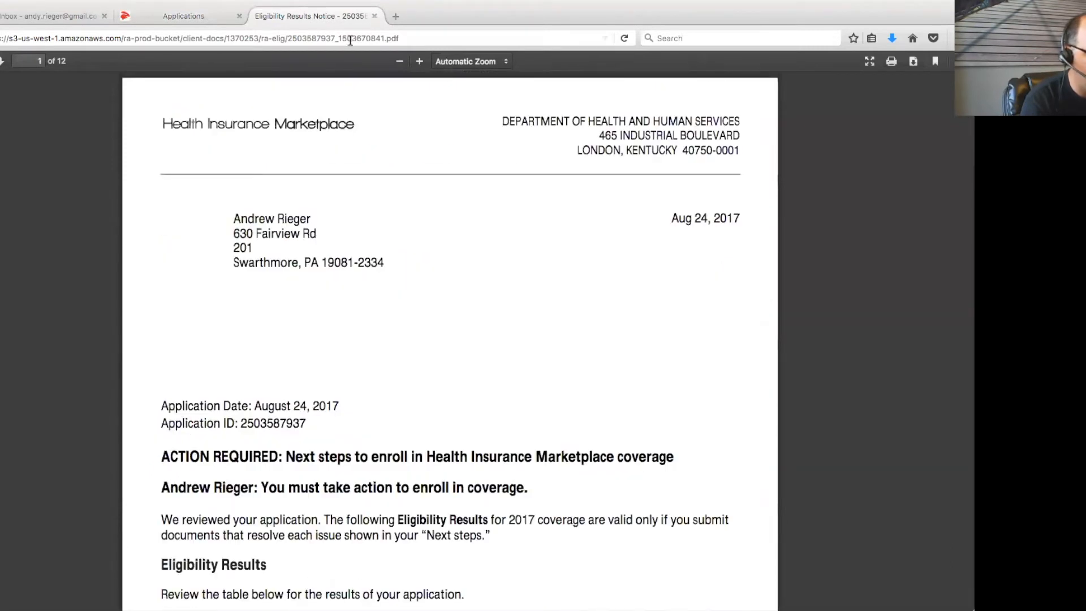
click(375, 16)
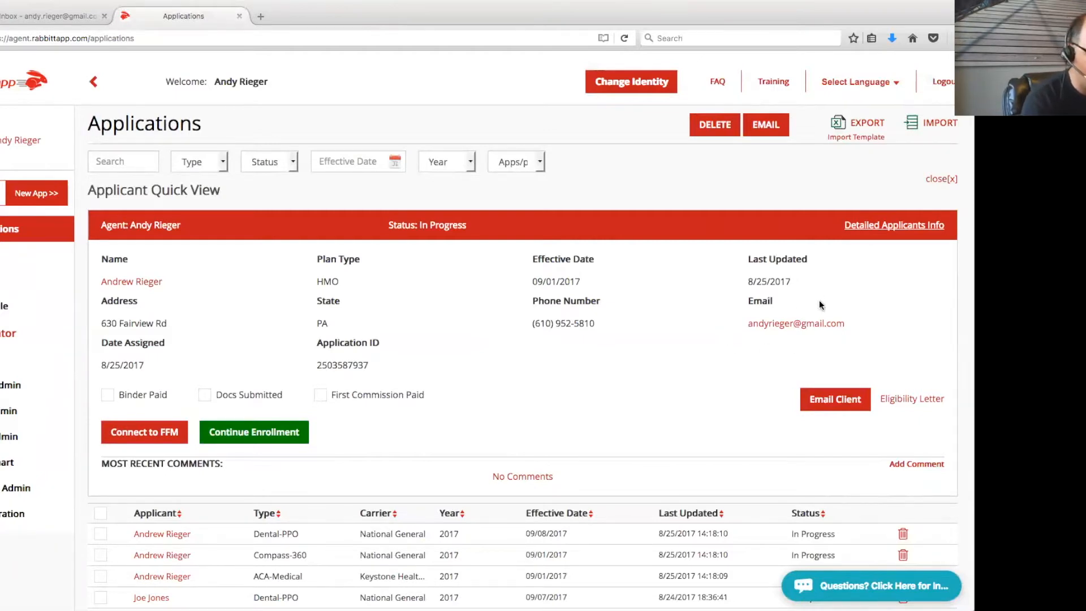
Open the client's applicant record, collapse the applicant details and expand the Plans section
click(865, 229)
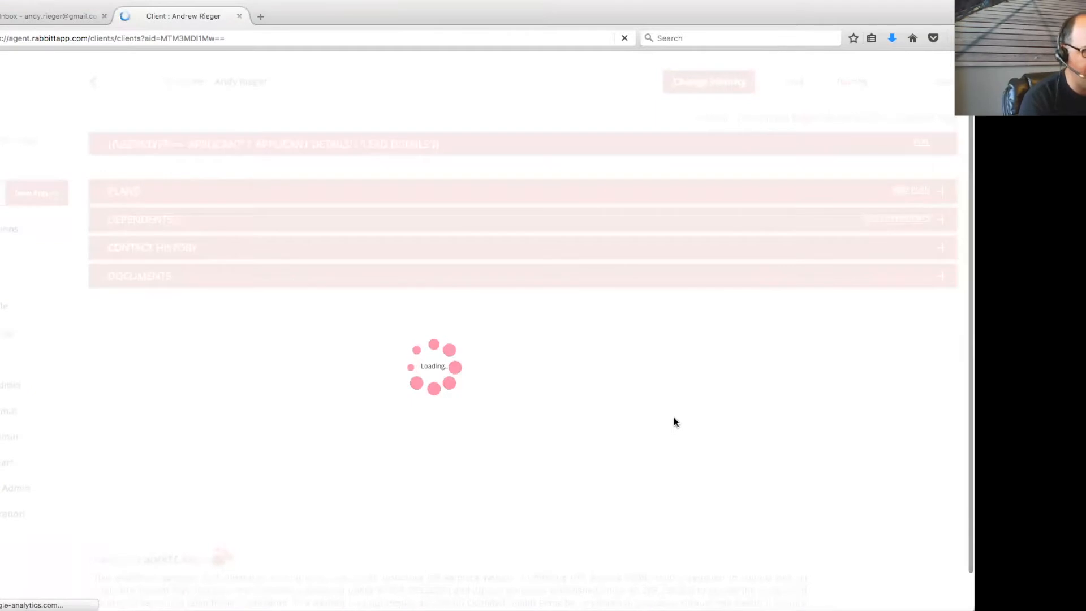
scroll(775, 419, down, 3)
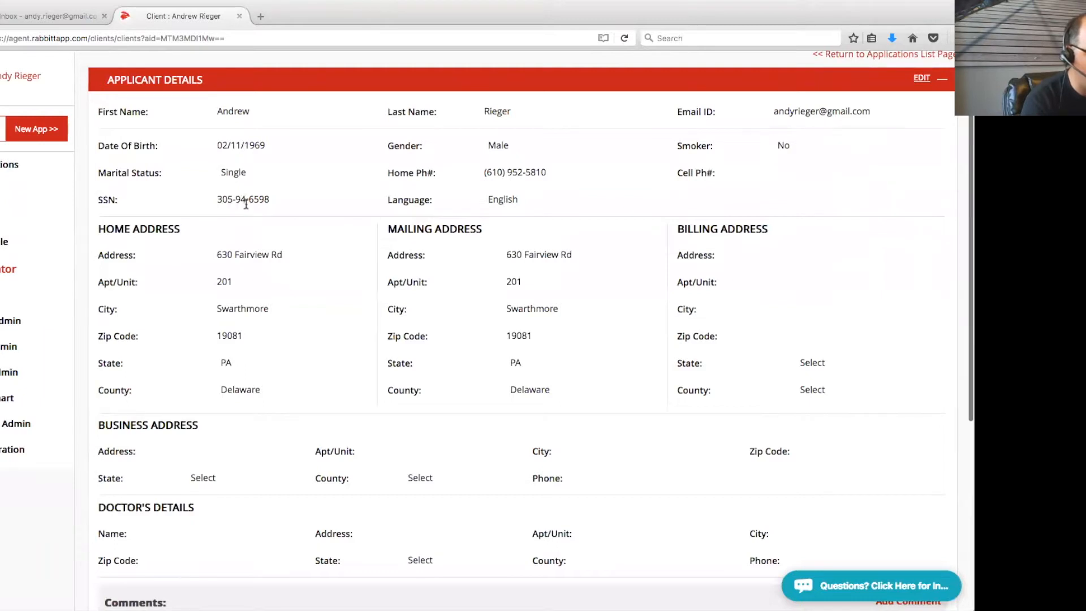
scroll(508, 378, up, 3)
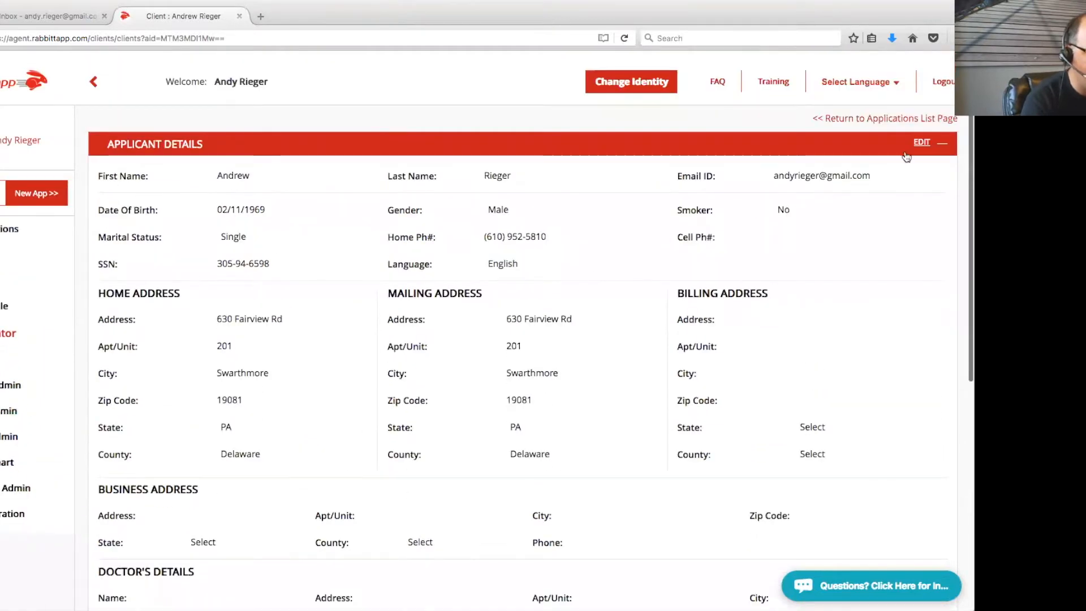
click(942, 143)
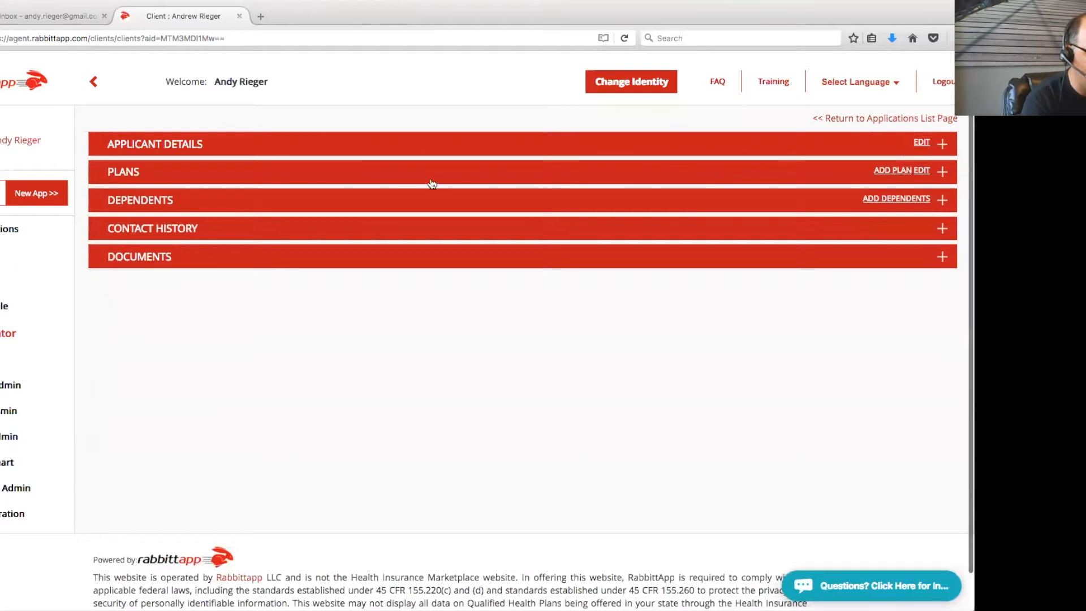
click(942, 173)
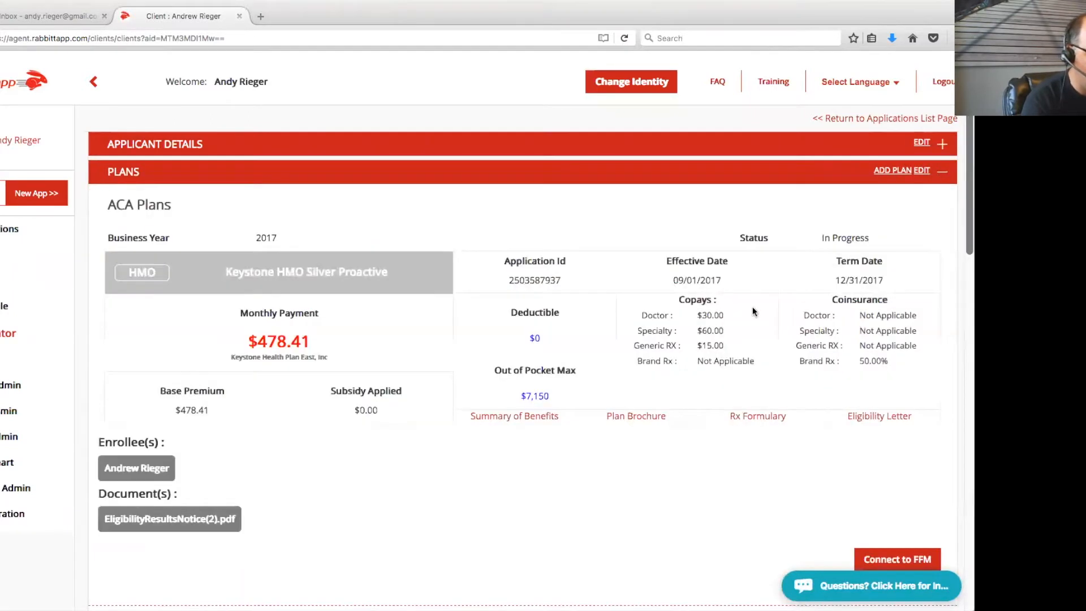
Review the Keystone HMO Silver Proactive plan's effective date and In Progress status
scroll(755, 299, down, 5)
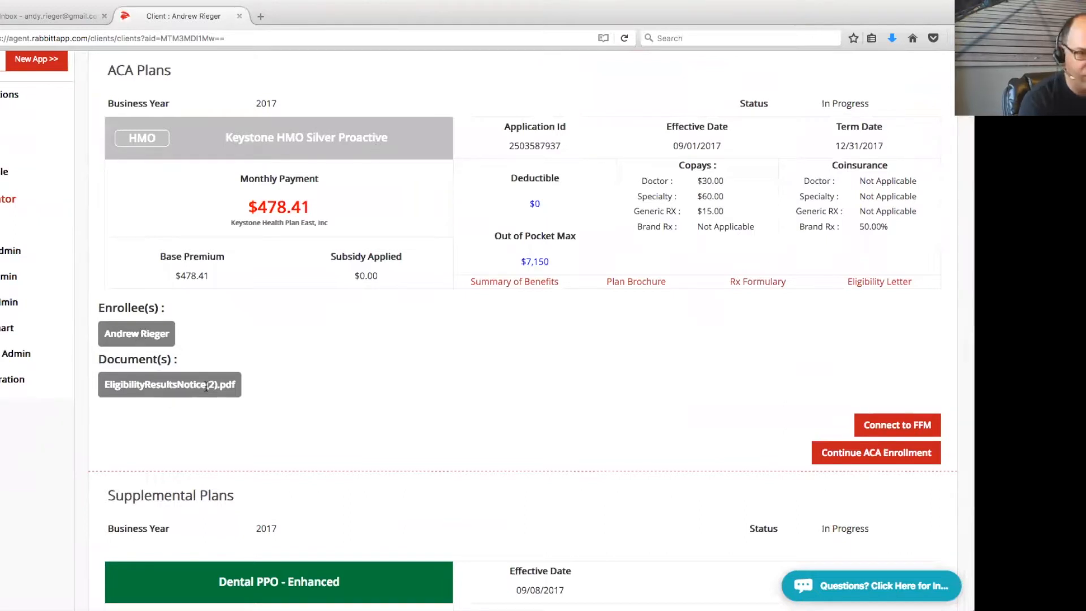
drag(677, 146, 729, 145)
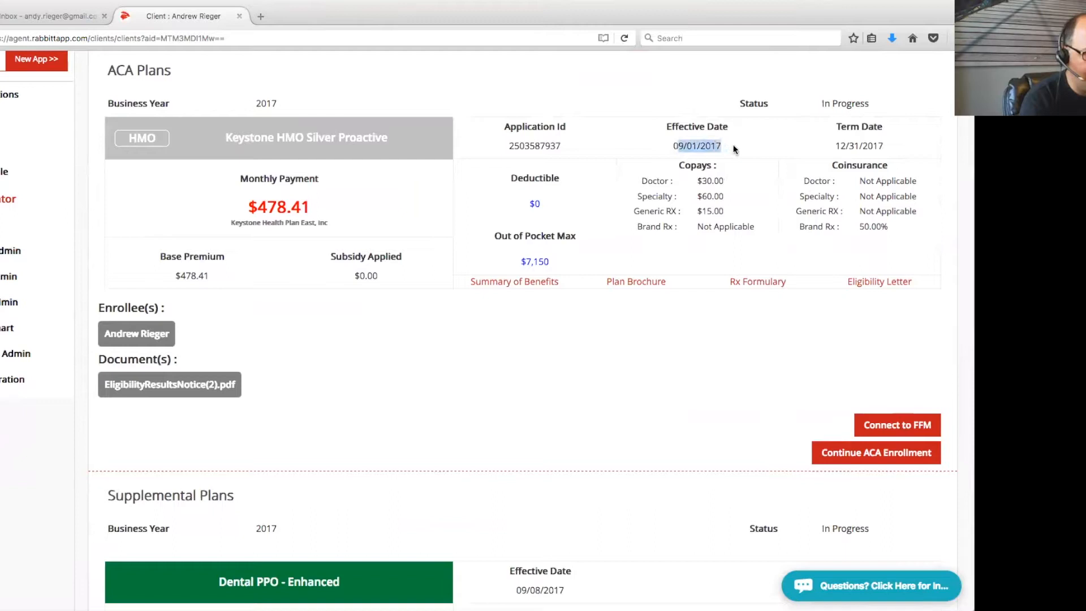
drag(869, 103, 822, 101)
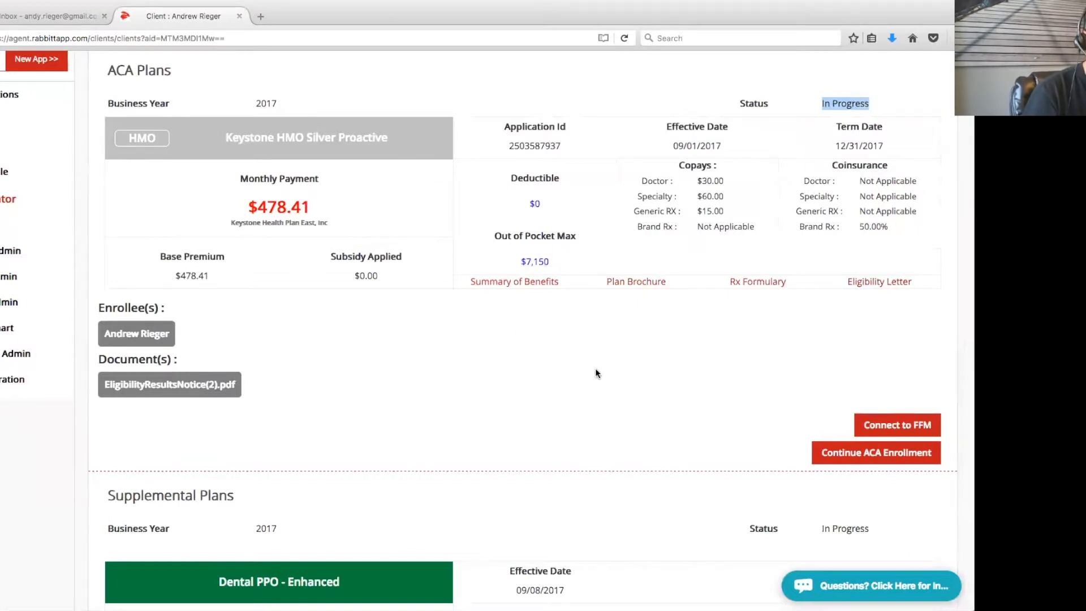
scroll(596, 368, down, 5)
scroll(598, 375, down, 1)
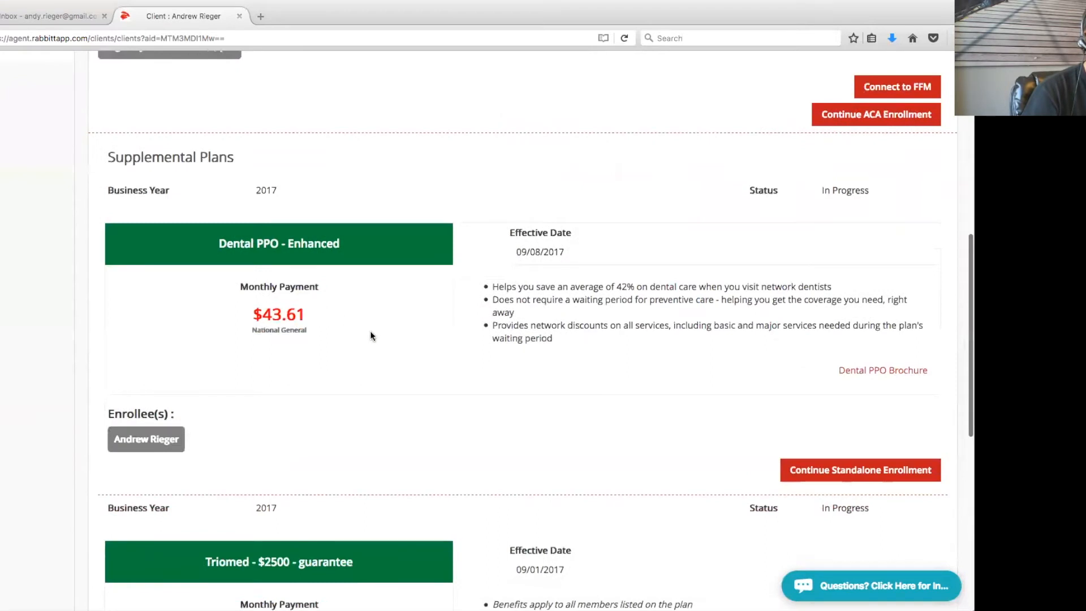
scroll(370, 335, down, 4)
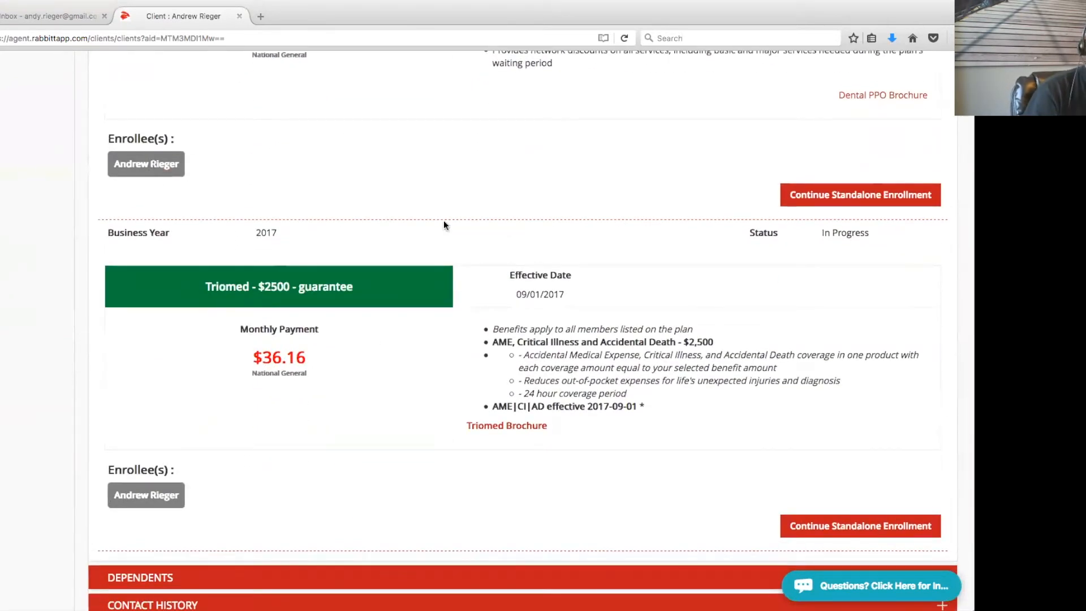
scroll(445, 224, up, 5)
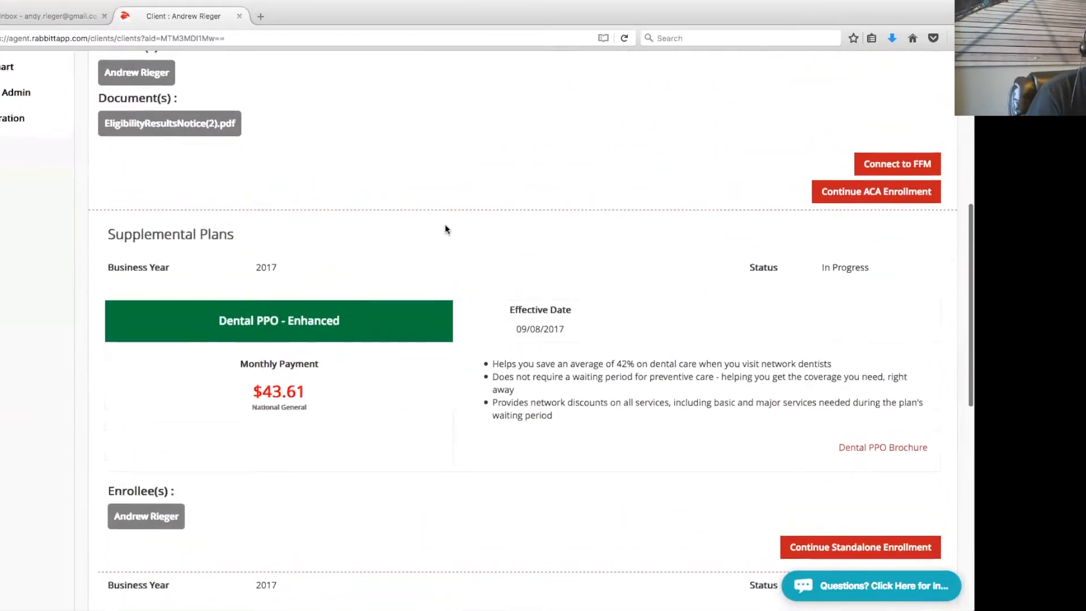
scroll(445, 224, up, 3)
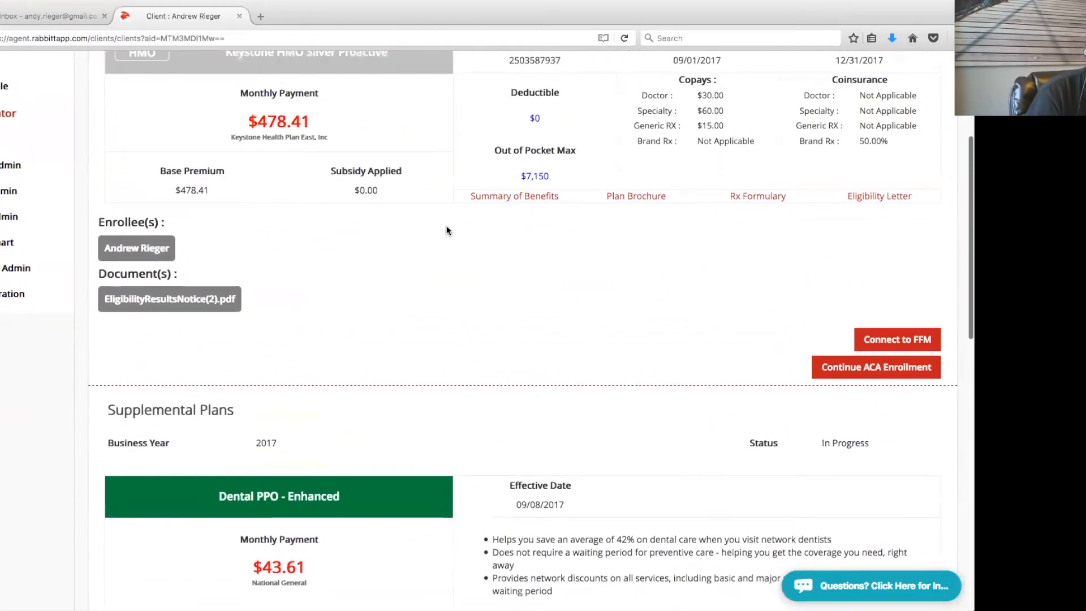
scroll(446, 230, up, 1)
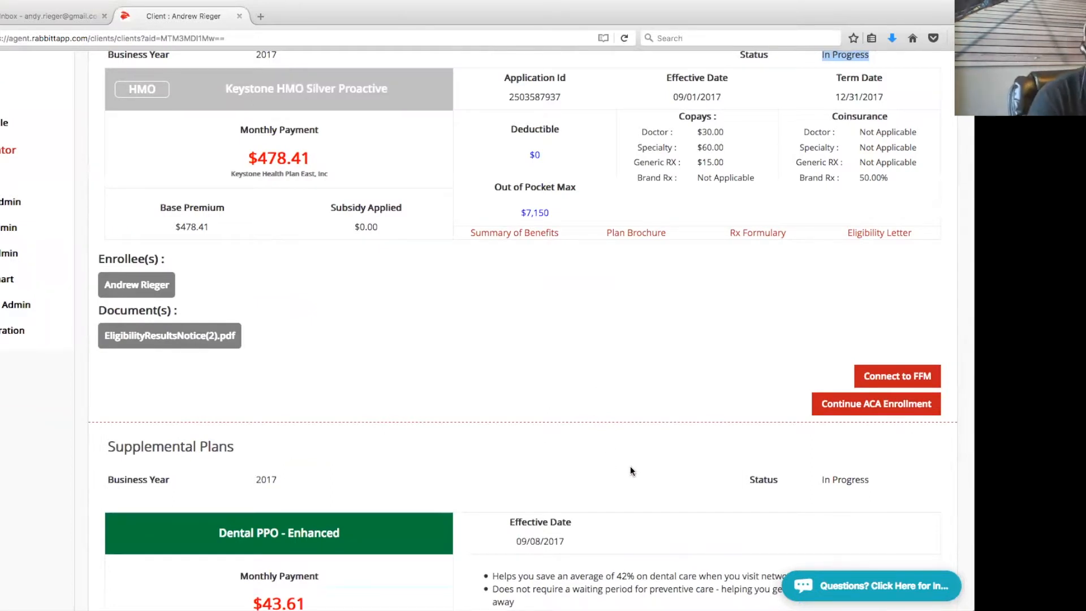
scroll(630, 469, up, 3)
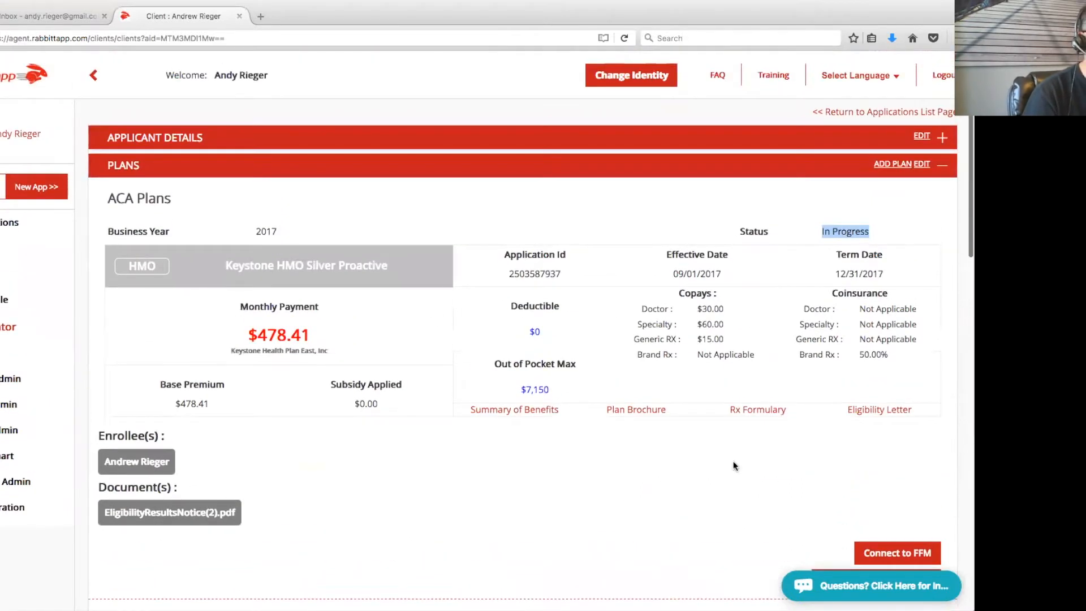
Cancel the Add a new Plan form and go back to the Applications list
click(893, 166)
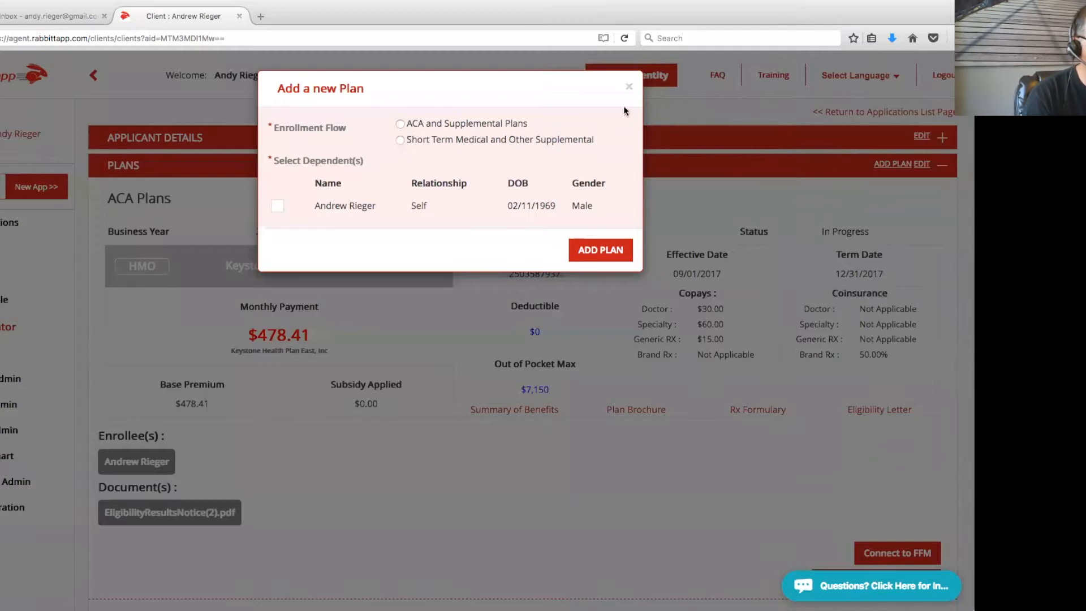
click(629, 88)
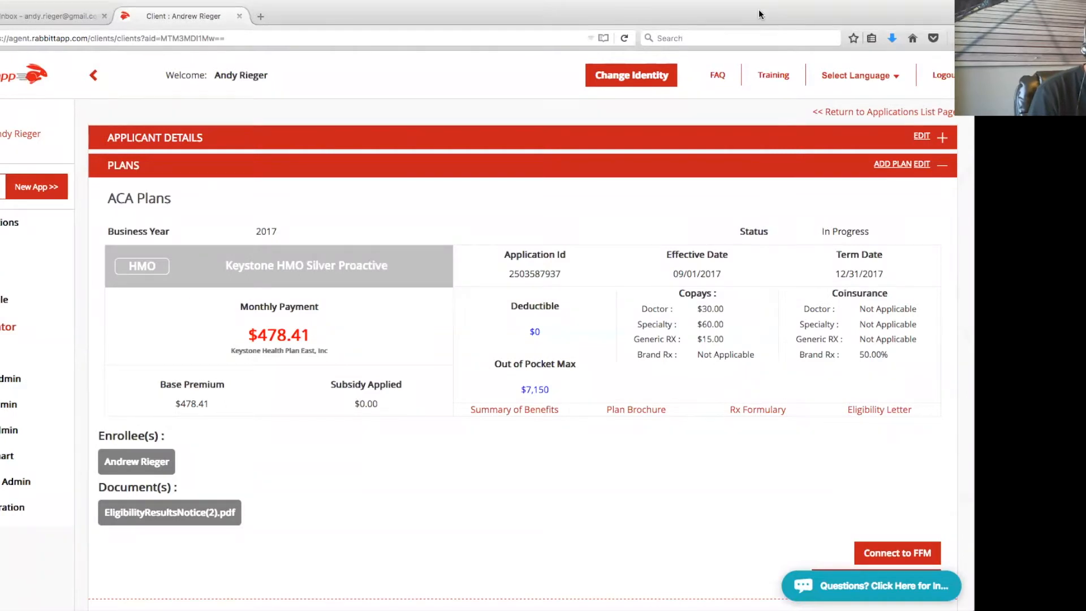
click(22, 222)
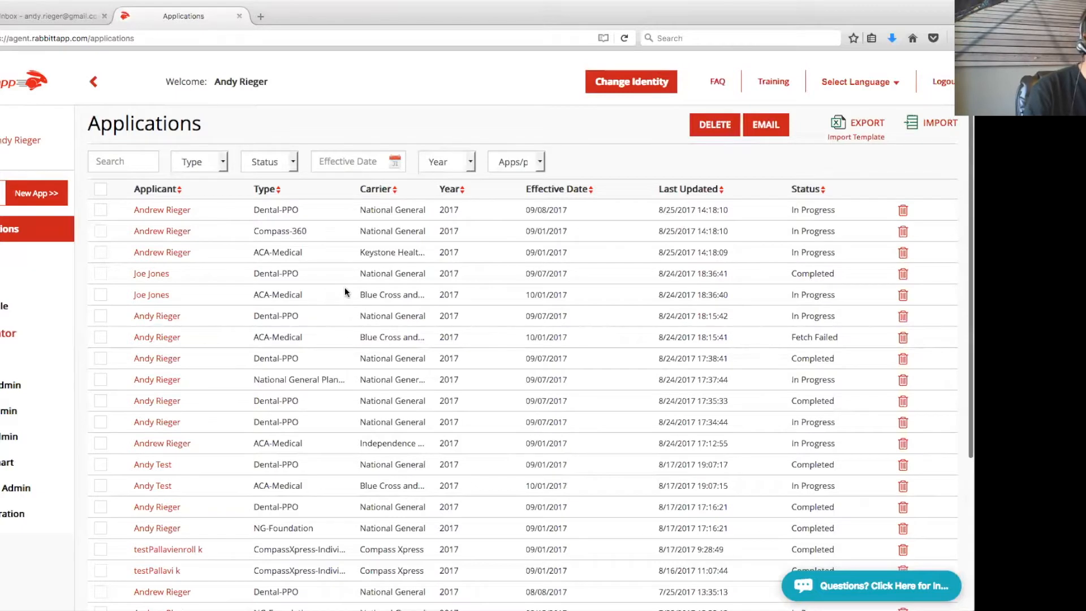
Filter the Applications list to ACA-Medical type and Completed status
click(202, 164)
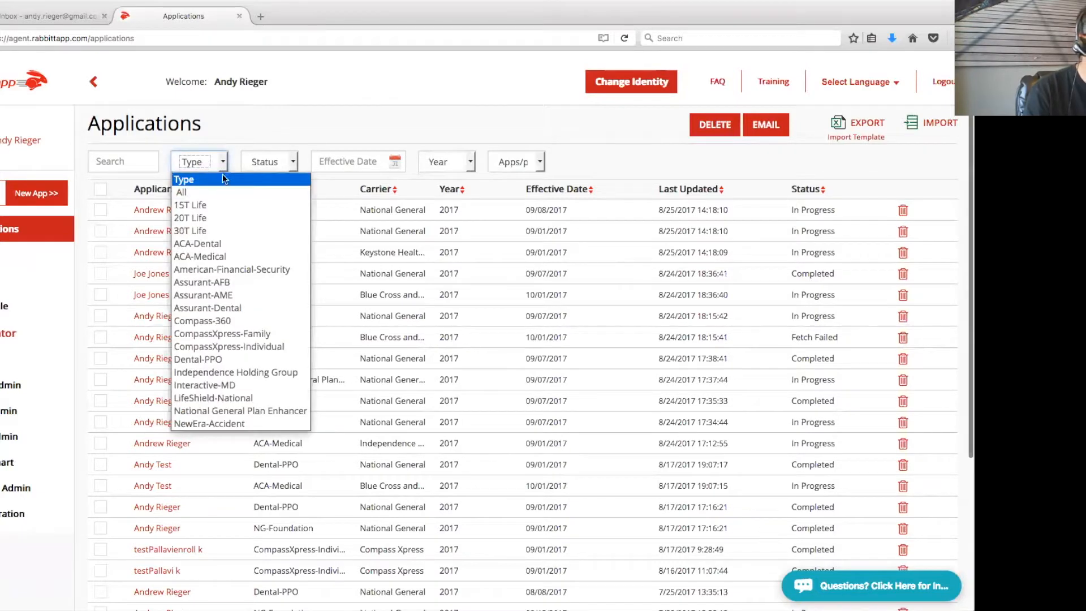
click(224, 258)
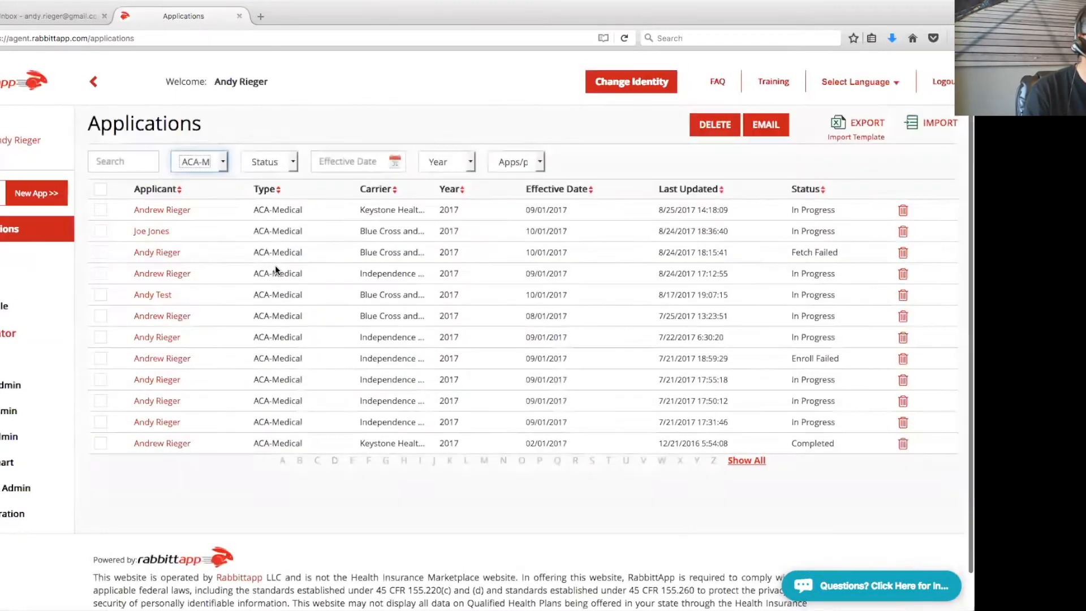
click(280, 164)
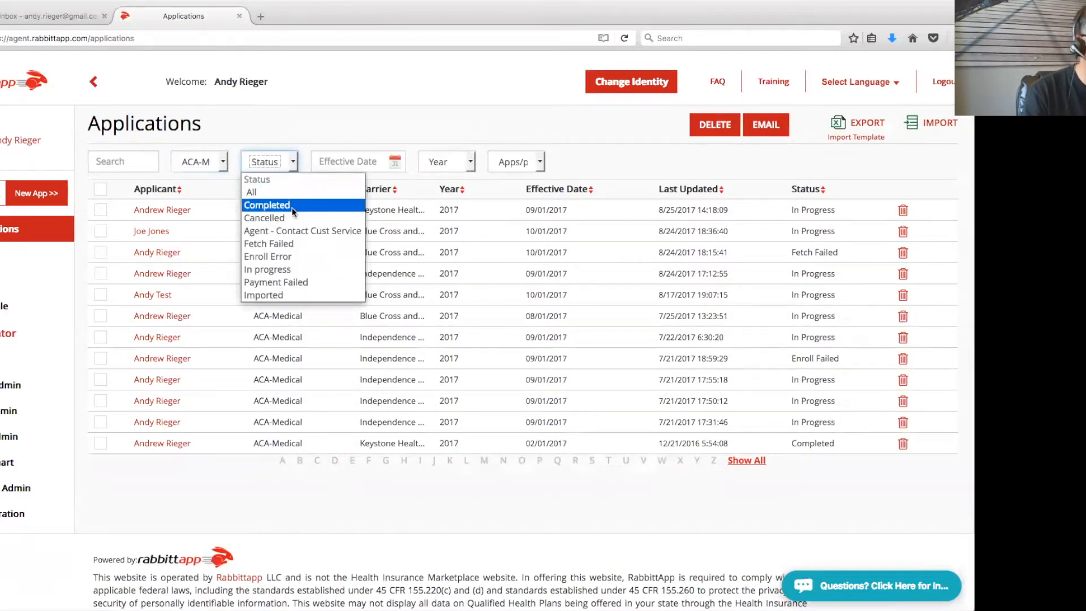
click(266, 207)
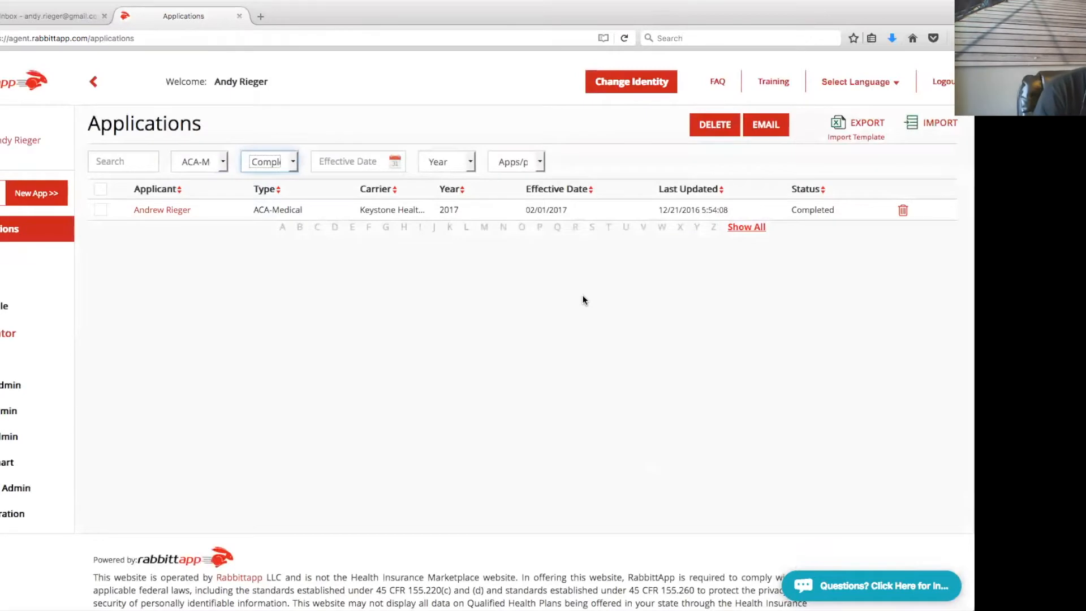
Set Status and Type back to All, then sort the list by applicant name
click(266, 162)
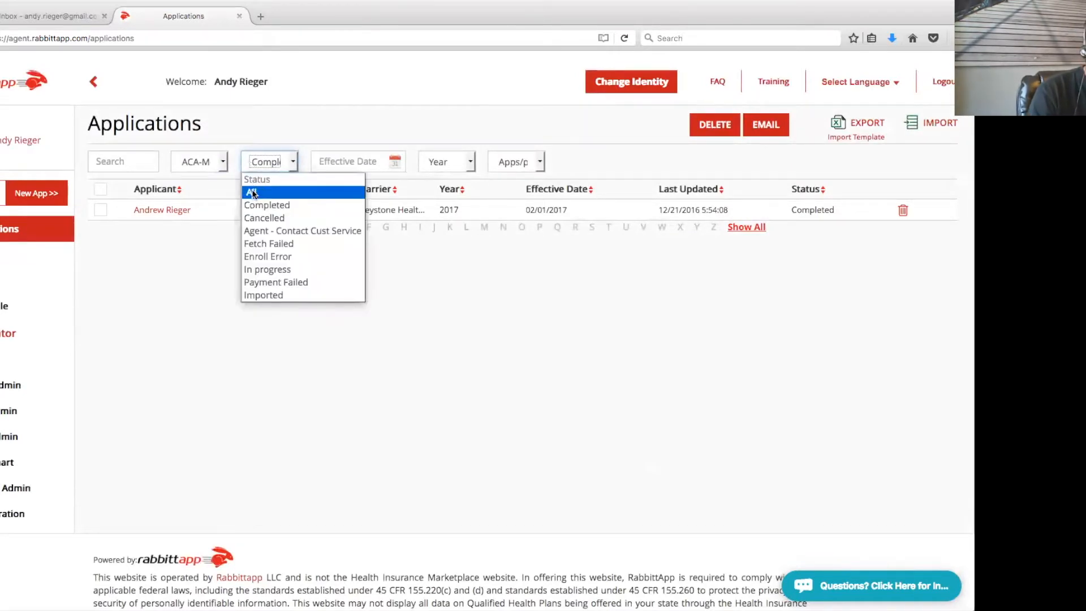
click(241, 185)
click(206, 161)
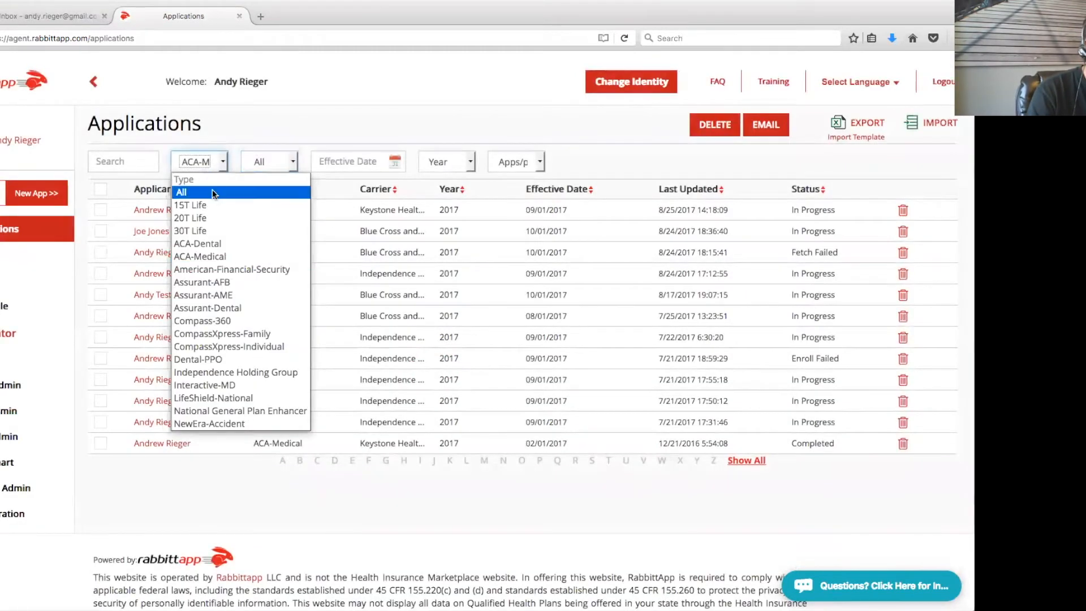
click(212, 189)
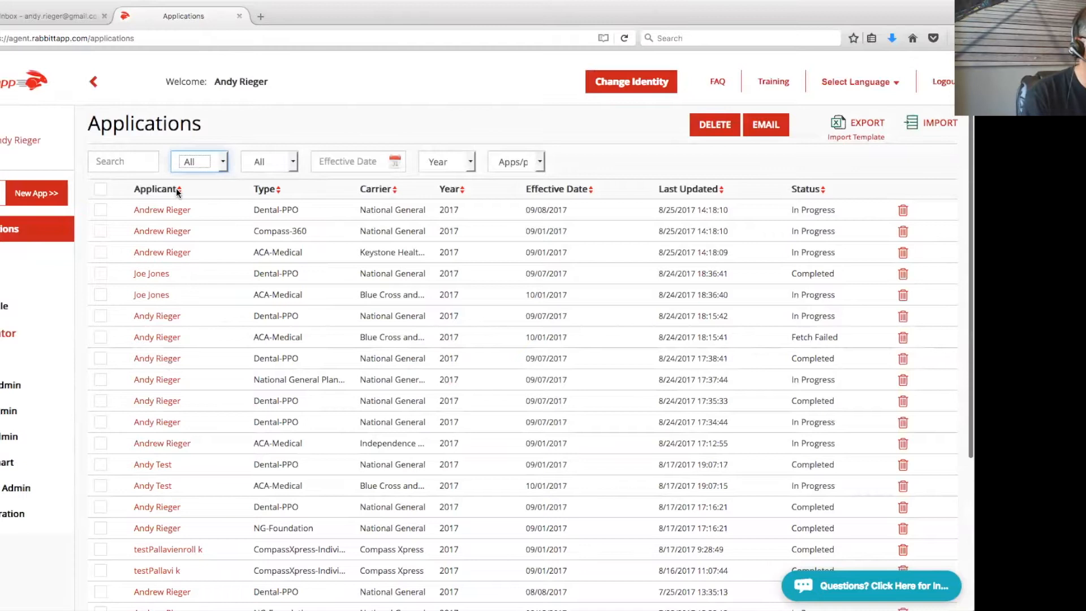
click(178, 190)
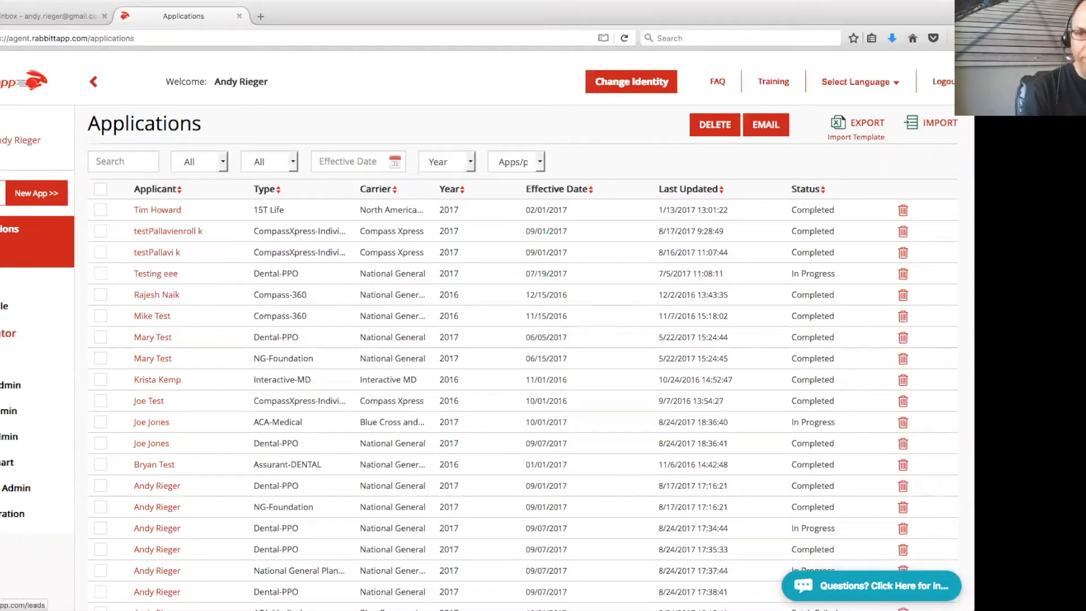
Go to the Leads page and bring up an empty New Lead form
click(17, 254)
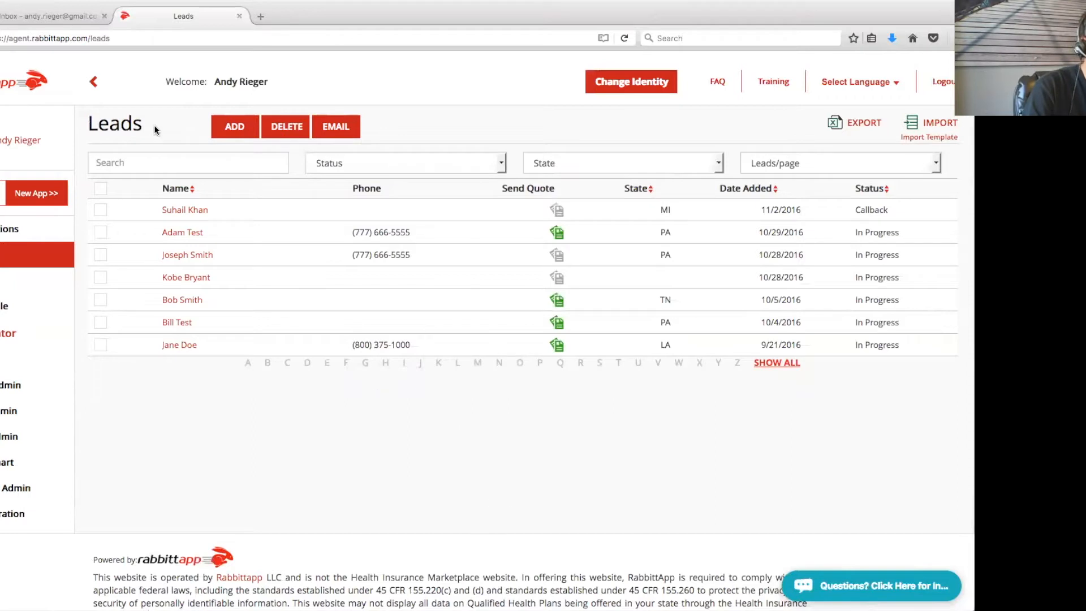
click(242, 128)
Enter the lead's first and last name and birth date 01/01/1980
click(251, 189)
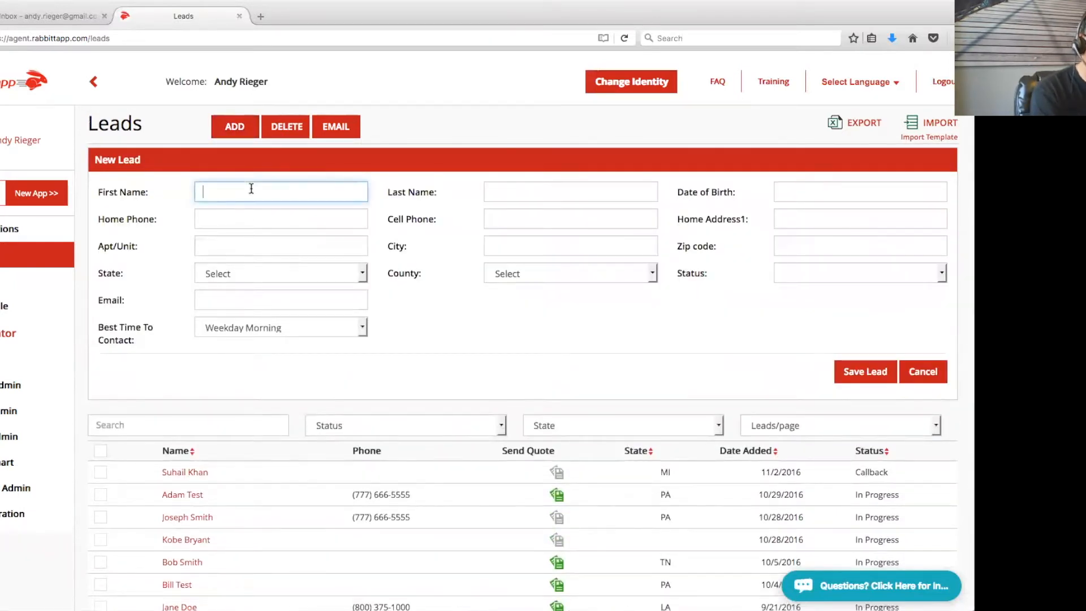
text(Jane)
key(Tab)
text(Doe)
click(802, 187)
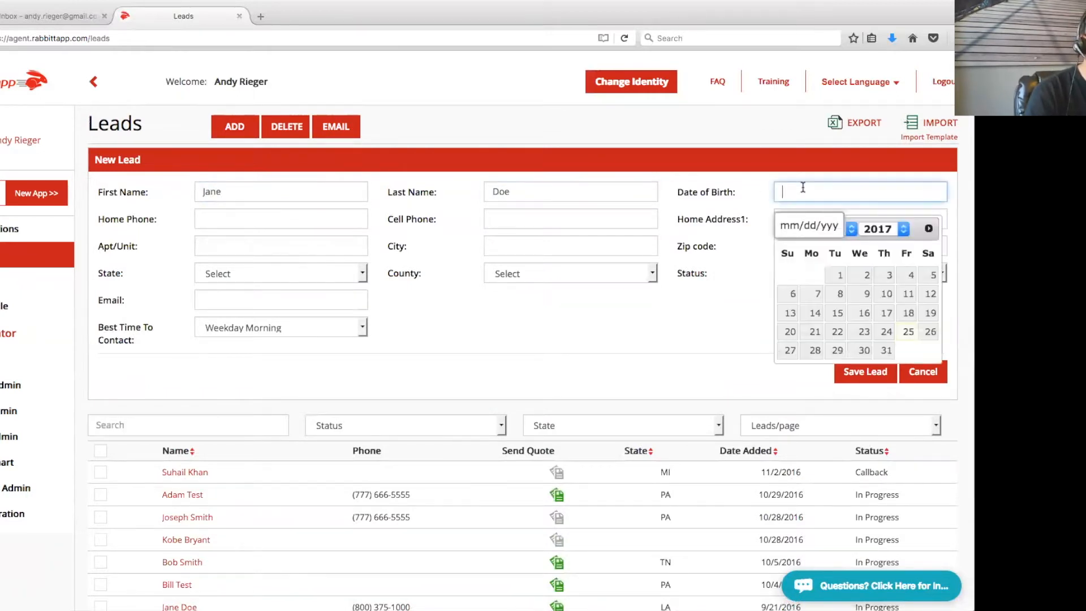
text(01/01/1980)
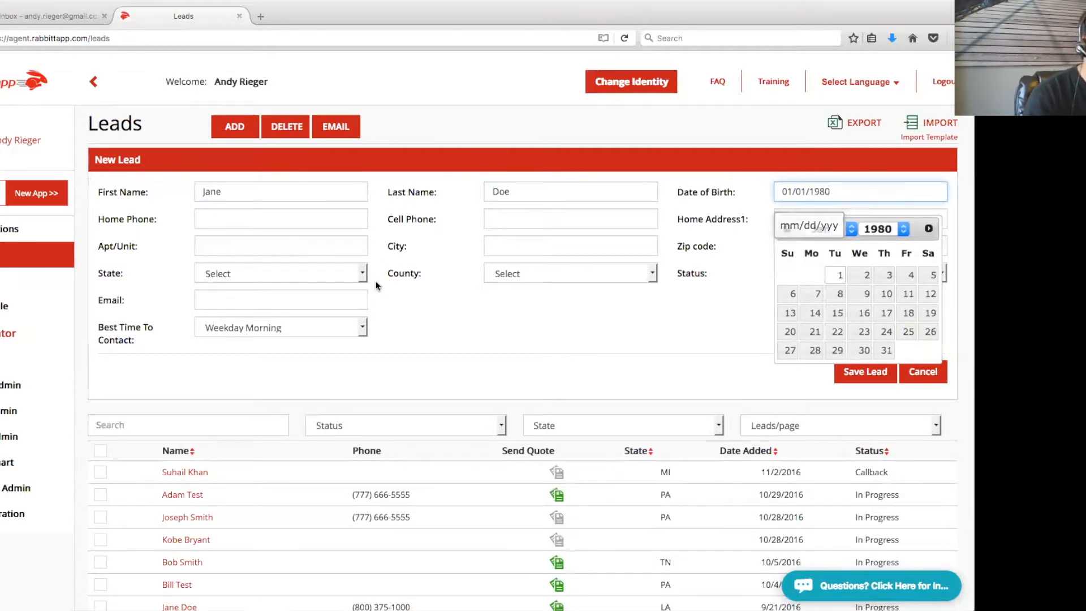
click(463, 344)
Add the lead's zip code, state FL, county Martin and e-mail, then save the lead
click(888, 249)
text(33455)
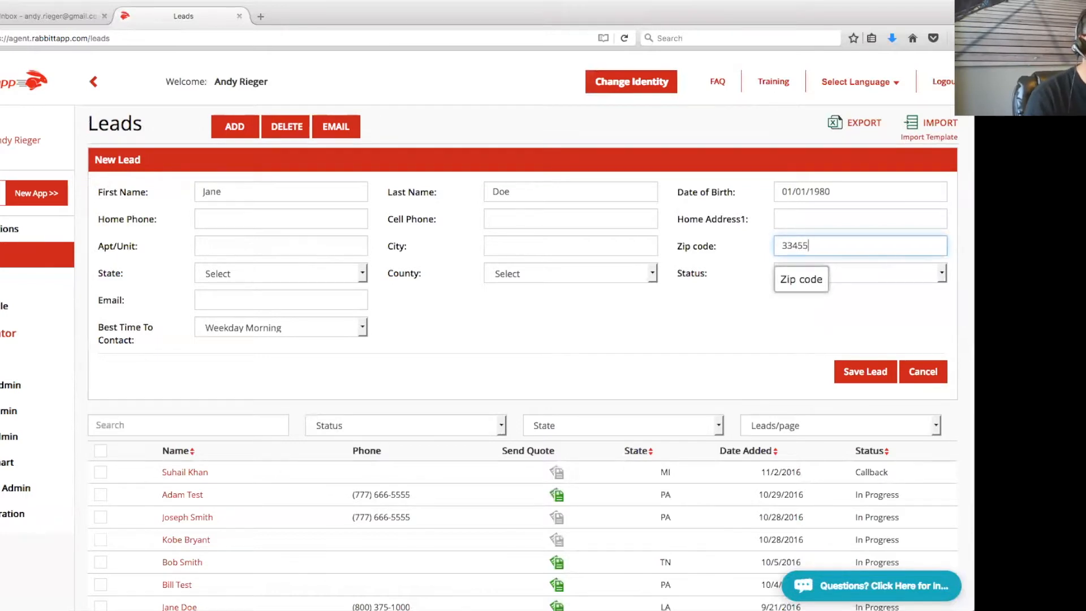
click(291, 276)
click(292, 303)
click(563, 274)
click(552, 303)
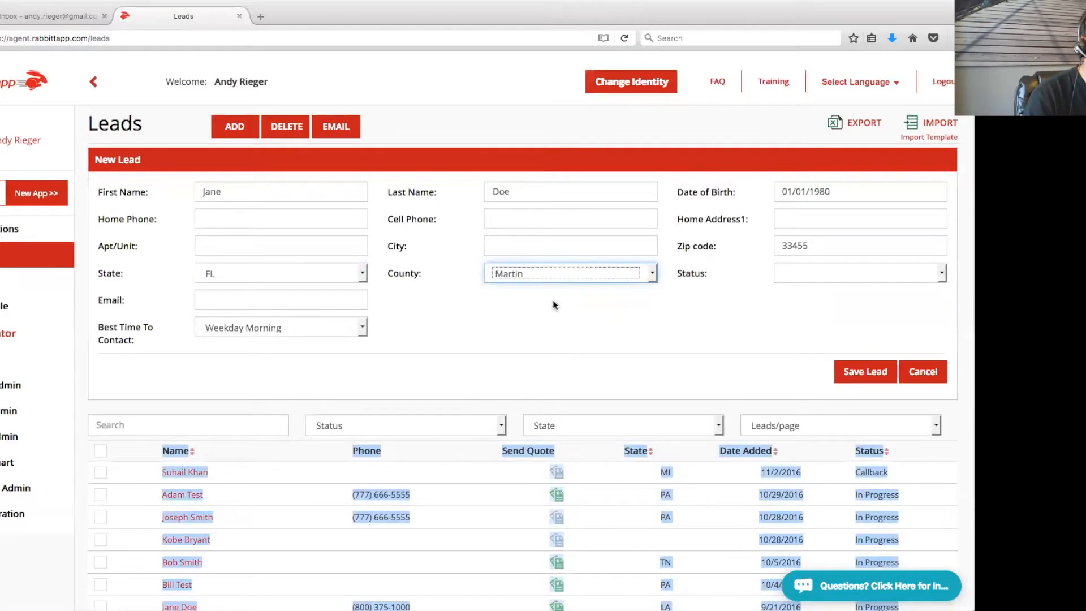
click(306, 301)
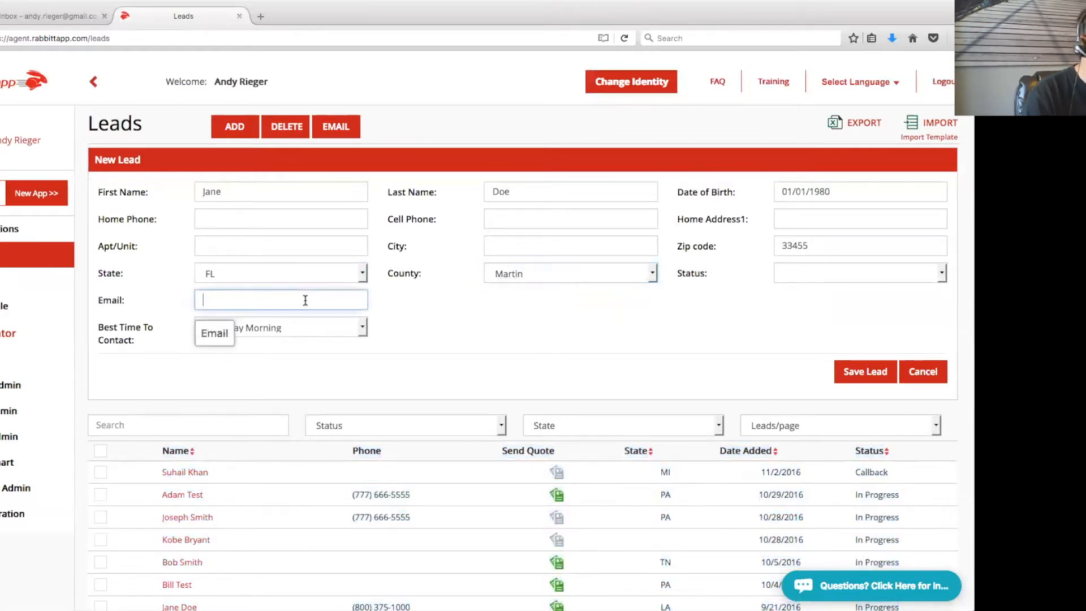
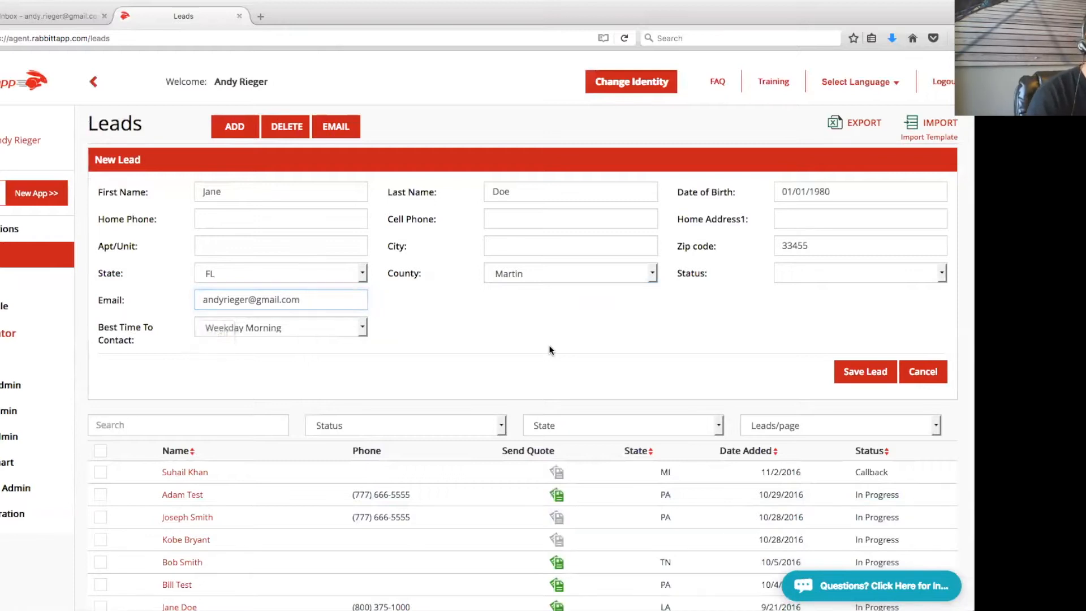
click(865, 371)
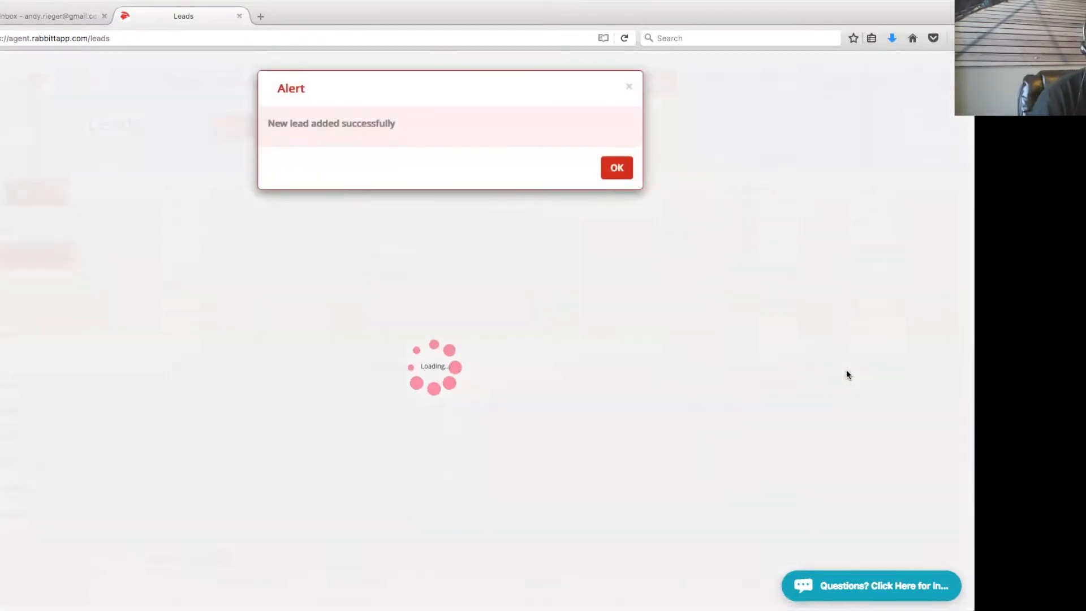
Dismiss the 'New lead added successfully' alert to see the new lead in the list
click(608, 167)
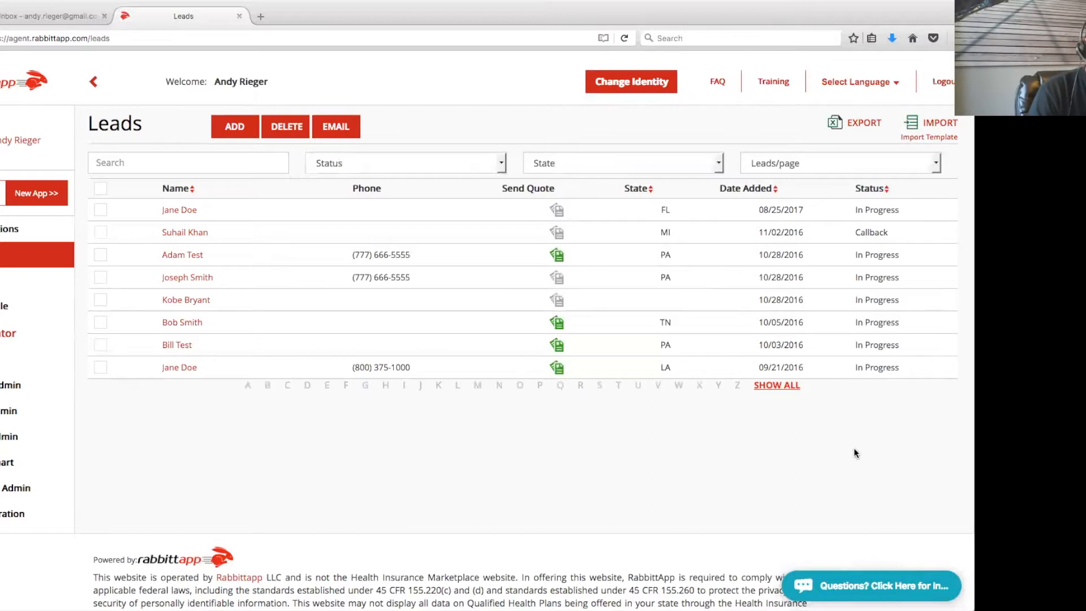
mouse_move(926, 125)
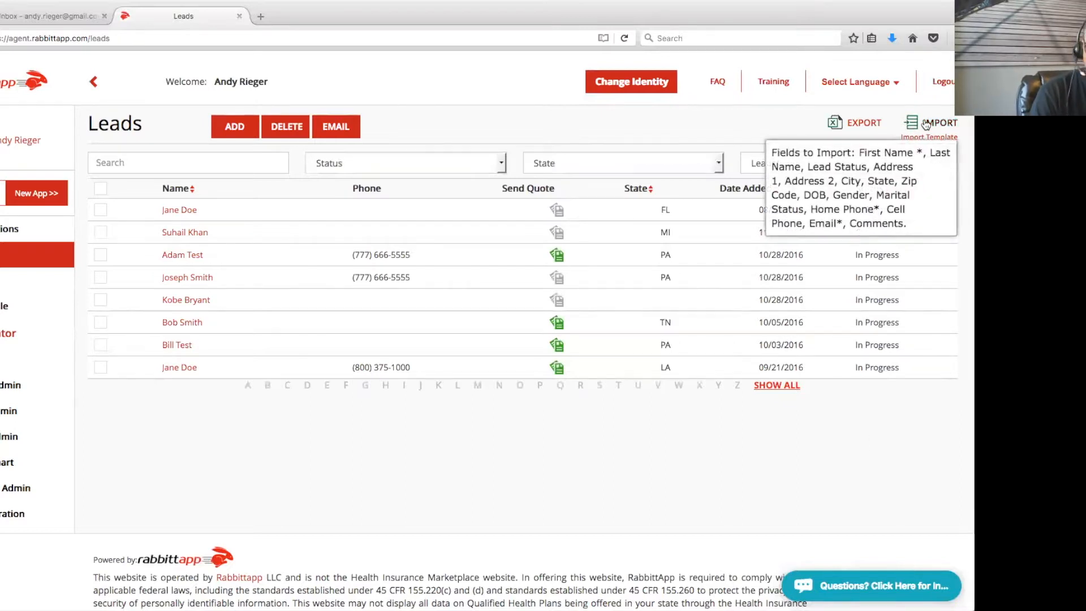
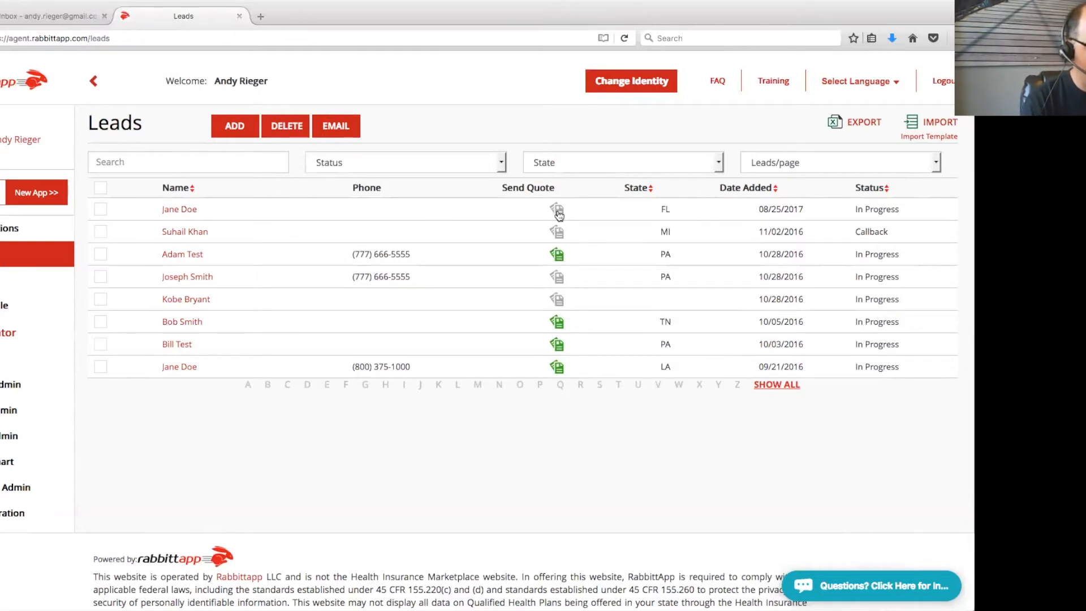
Start a new ACA-type quote for the Florida lead in Martin county
click(557, 212)
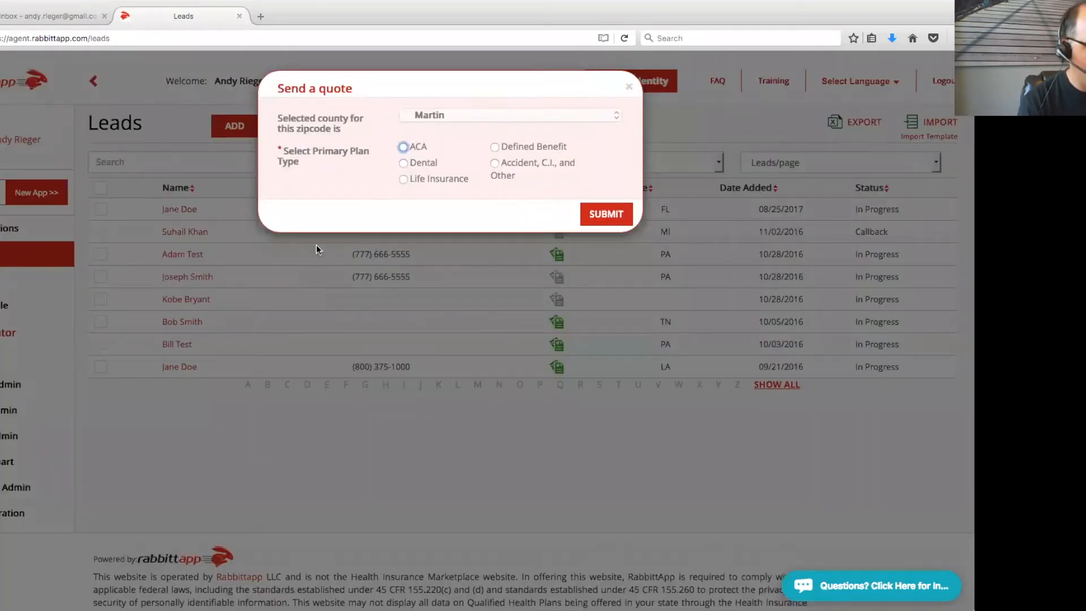
click(402, 148)
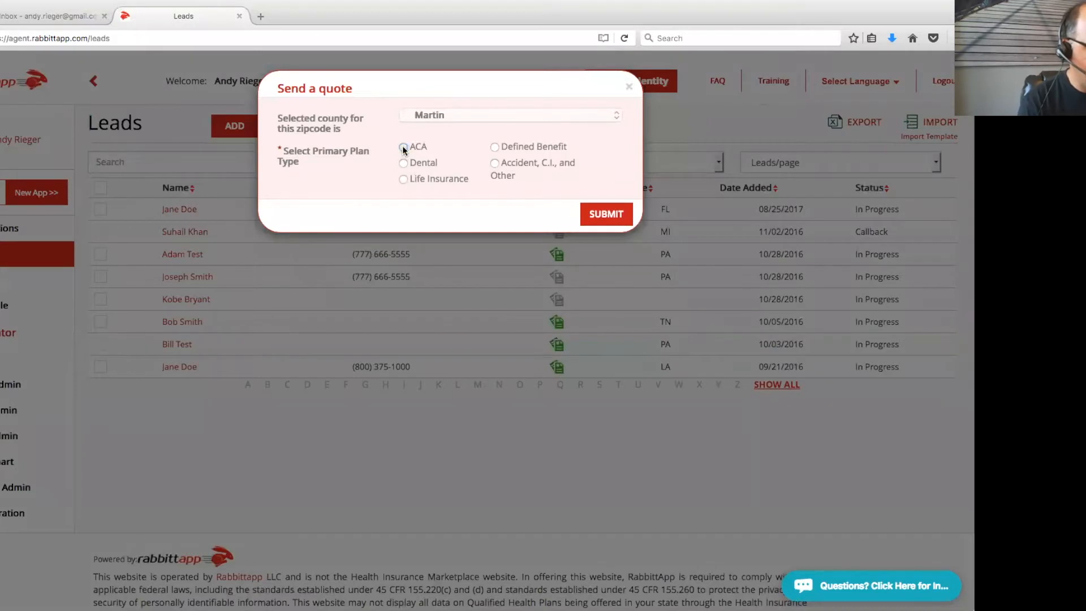
click(607, 215)
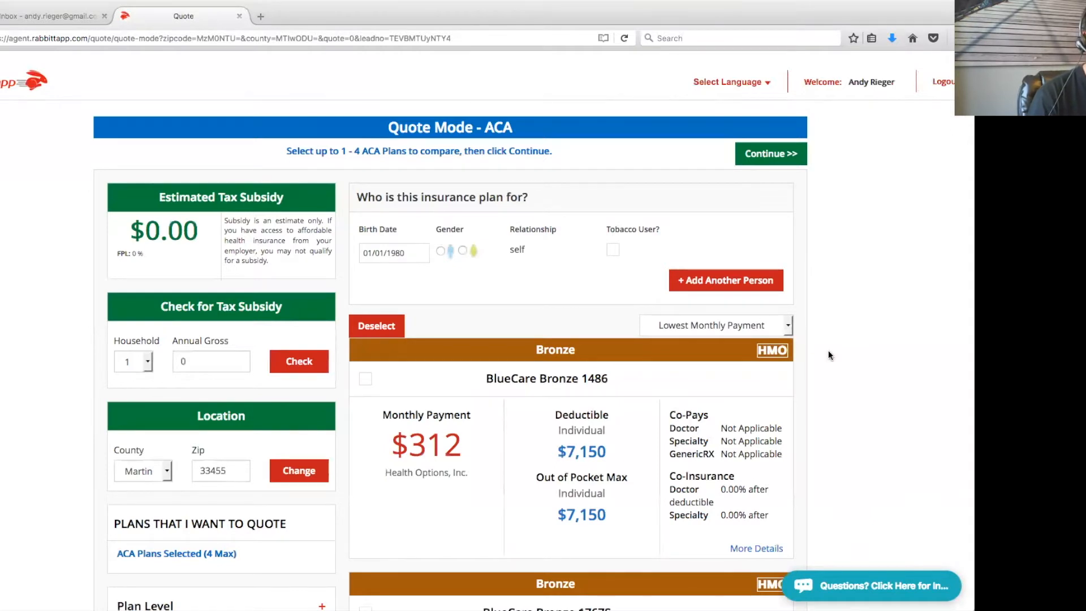
Select BlueCare Bronze 1486, 1767S and (HSA) 1765 for the quote and continue
scroll(828, 350, down, 1)
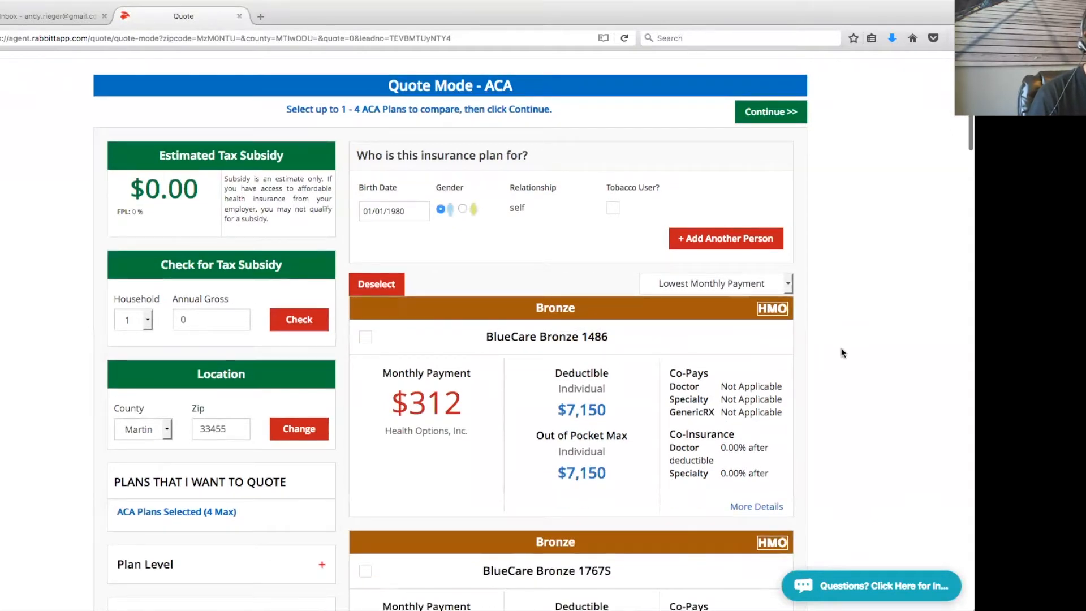
scroll(842, 348, down, 2)
click(365, 239)
scroll(615, 373, down, 2)
click(365, 366)
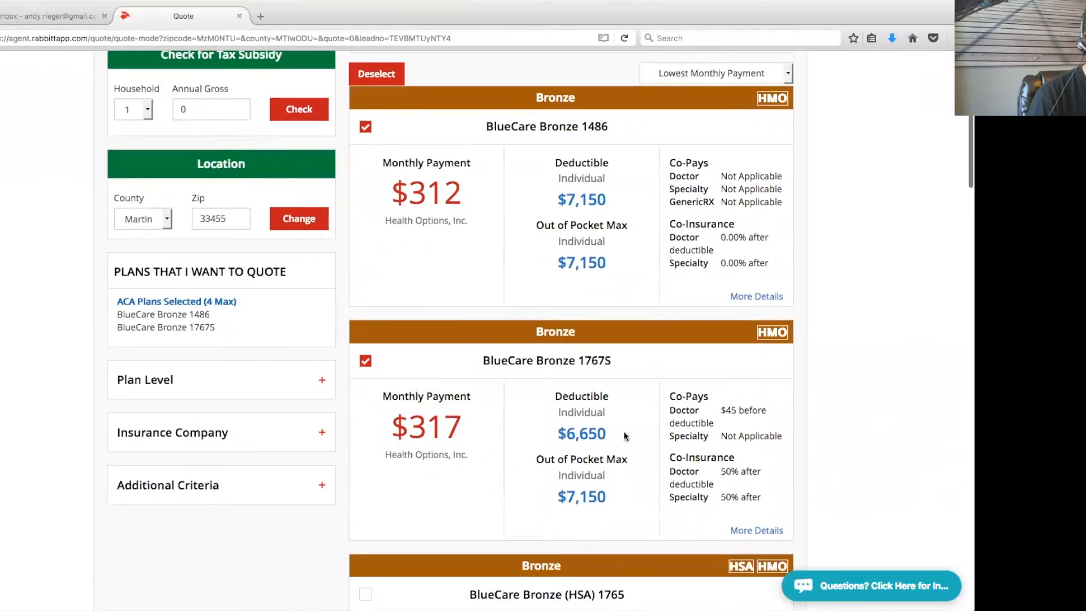
scroll(449, 481, down, 2)
click(366, 496)
scroll(679, 497, up, 10)
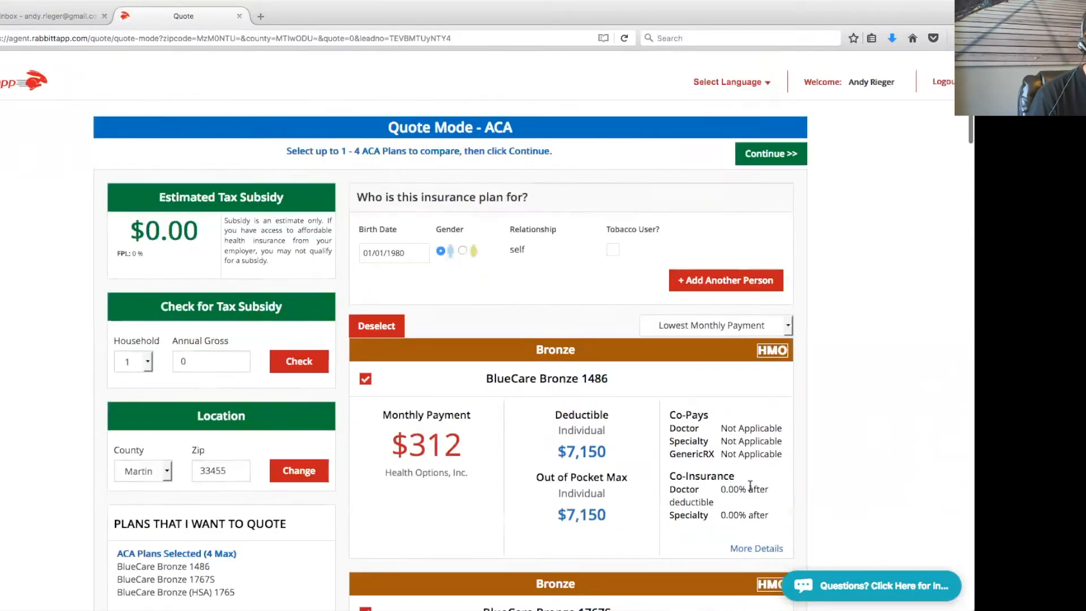
click(783, 158)
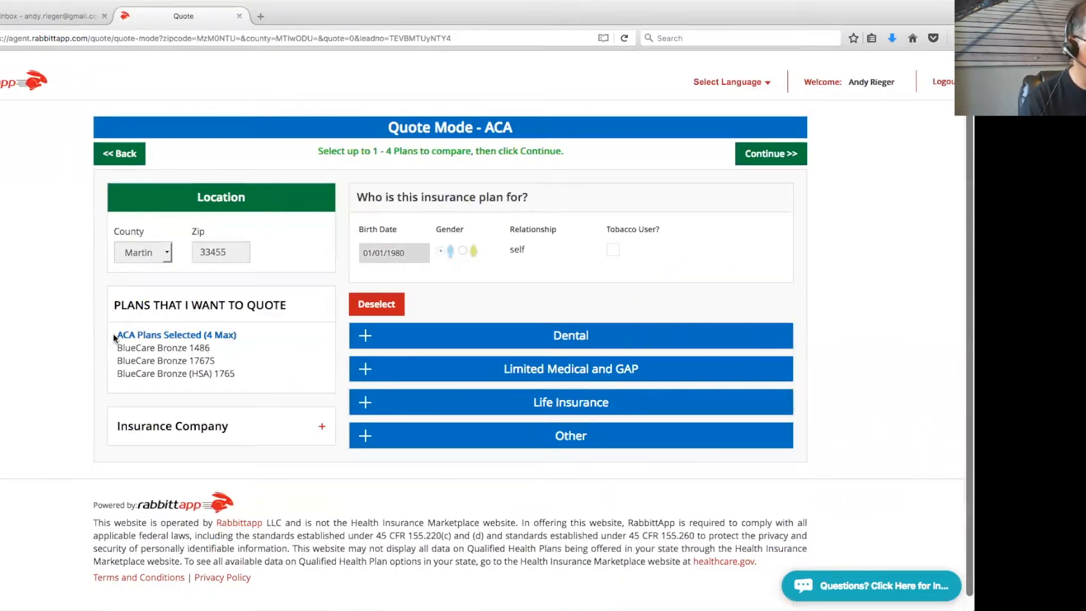
Add the Dental PPO - Enhanced supplement and continue to the plan comparison
drag(117, 334, 252, 376)
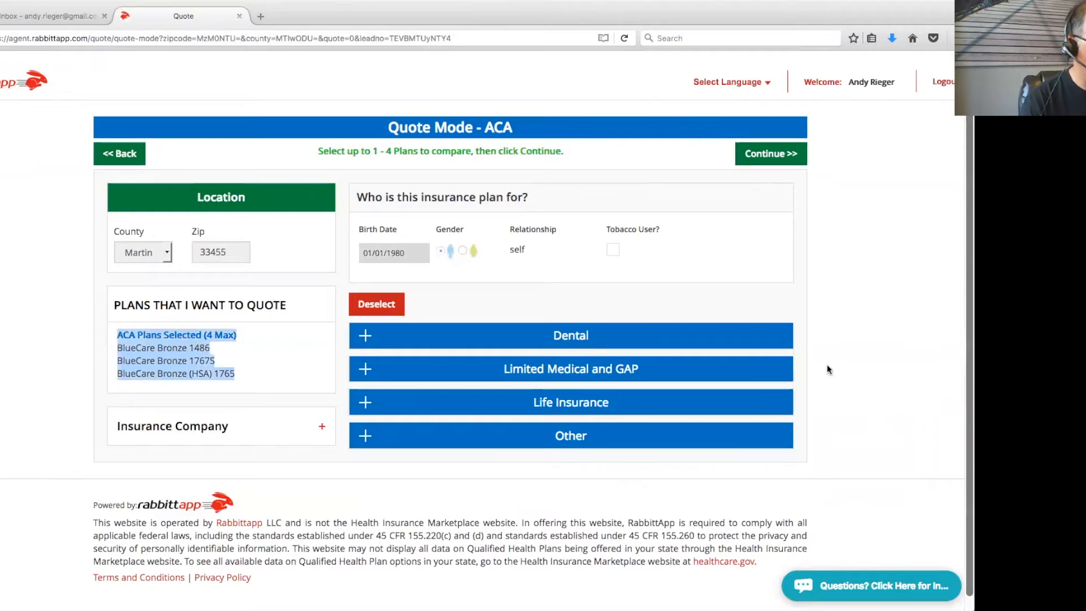
click(881, 320)
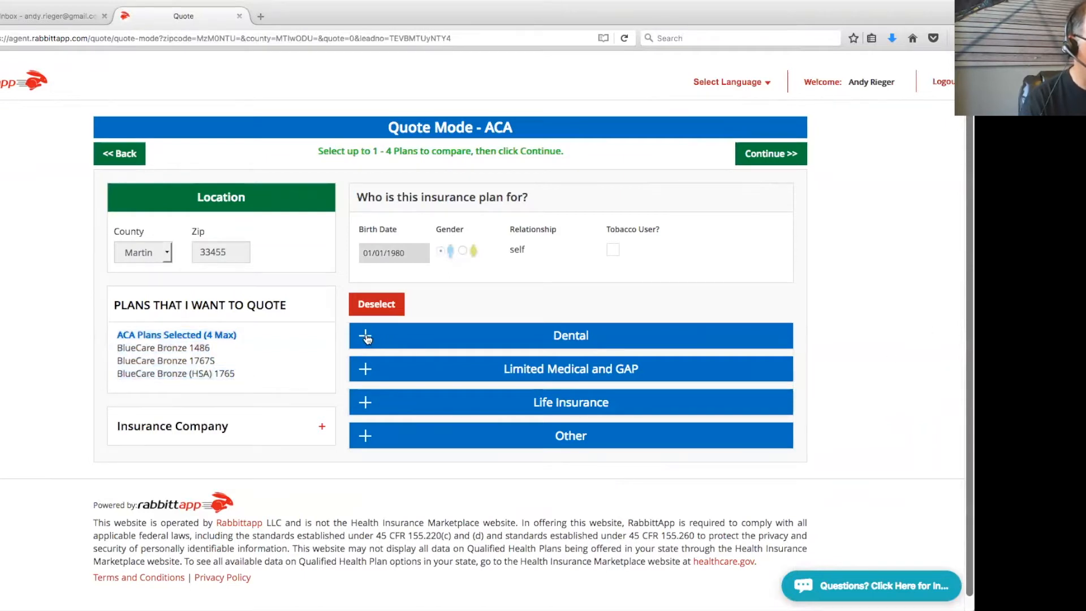
click(367, 336)
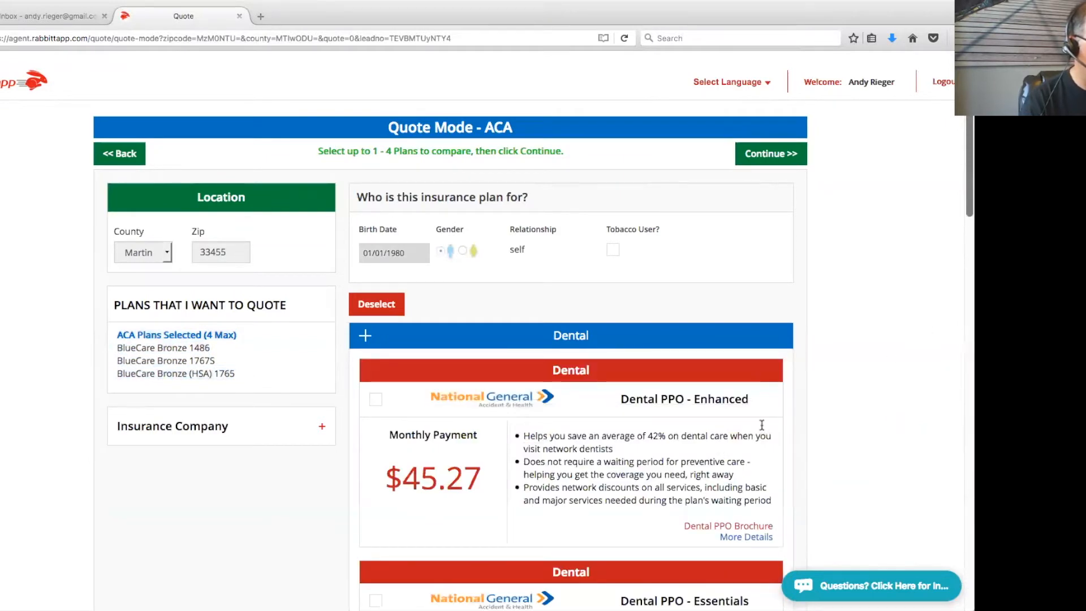
scroll(758, 428, down, 3)
click(375, 319)
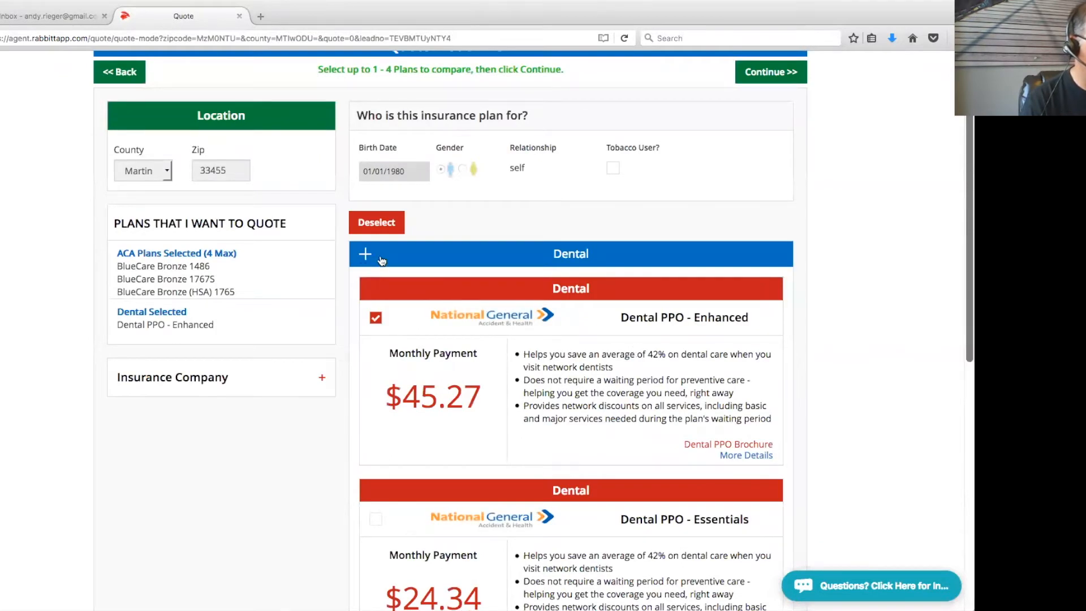
click(362, 254)
drag(215, 394, 116, 393)
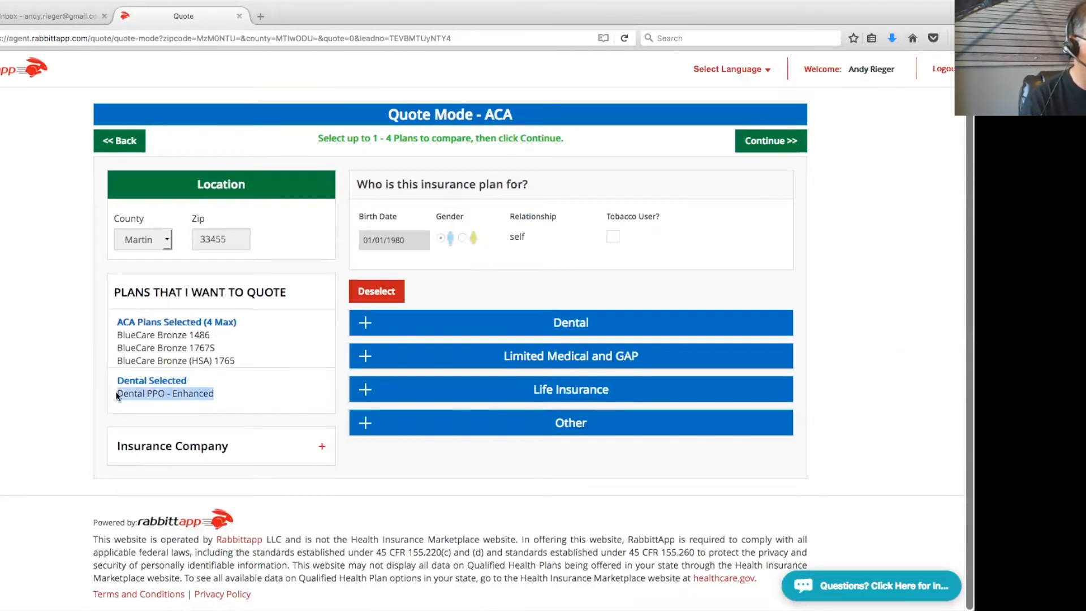
click(771, 140)
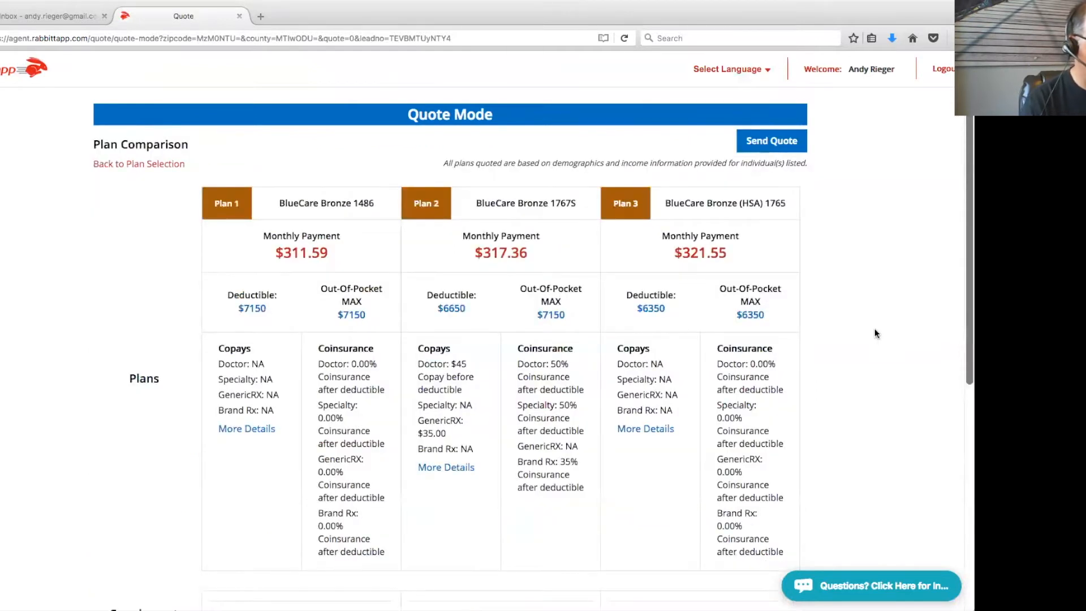
Check BlueCare Bronze 1486's extra details and combined monthly totals, then start the quote e-mail
scroll(875, 328, down, 3)
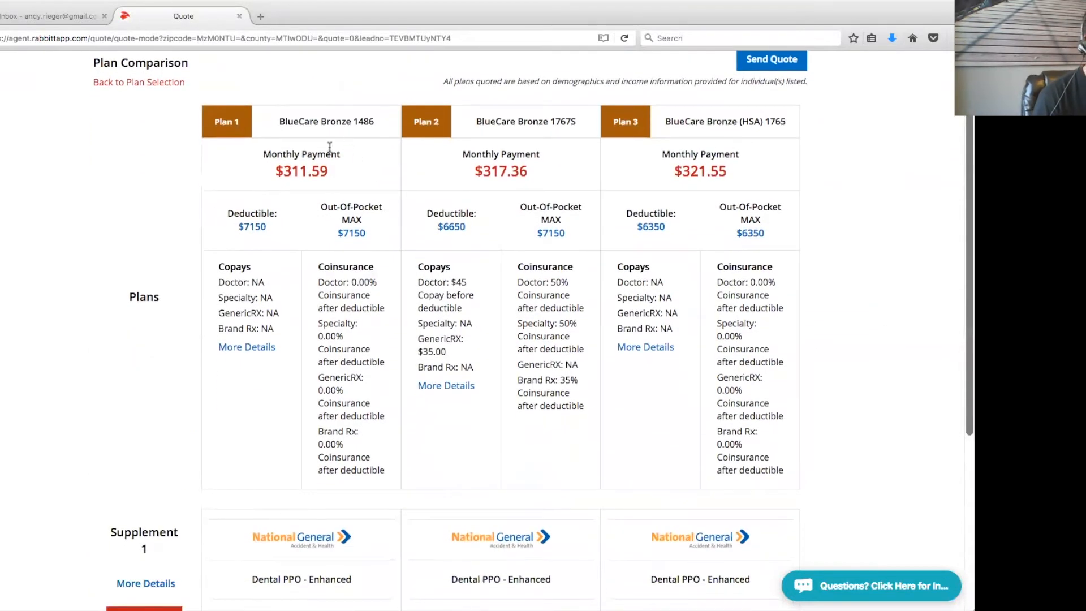
scroll(740, 356, down, 3)
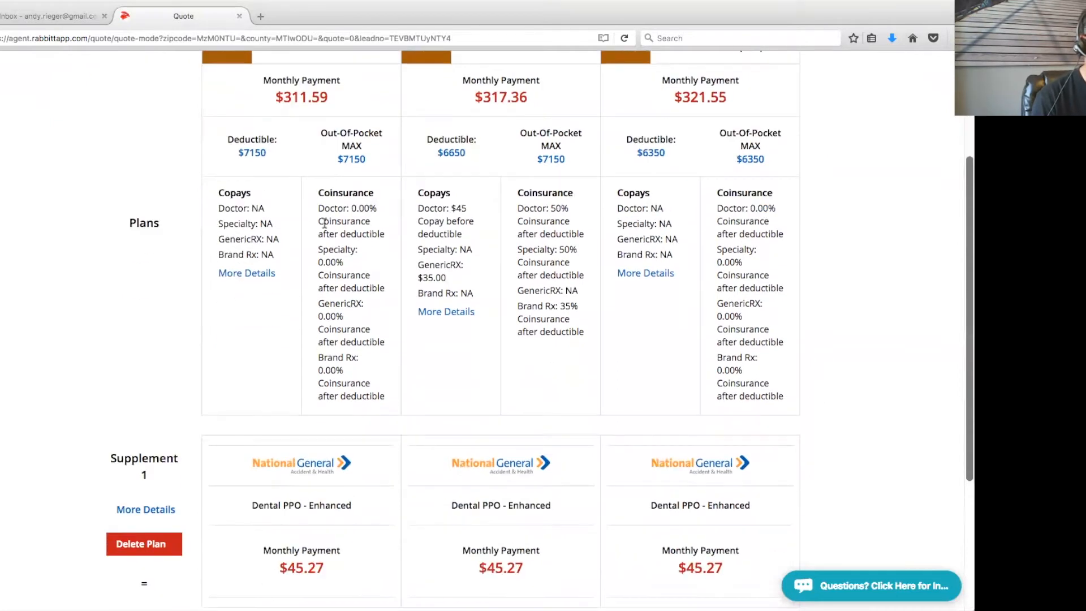
click(260, 274)
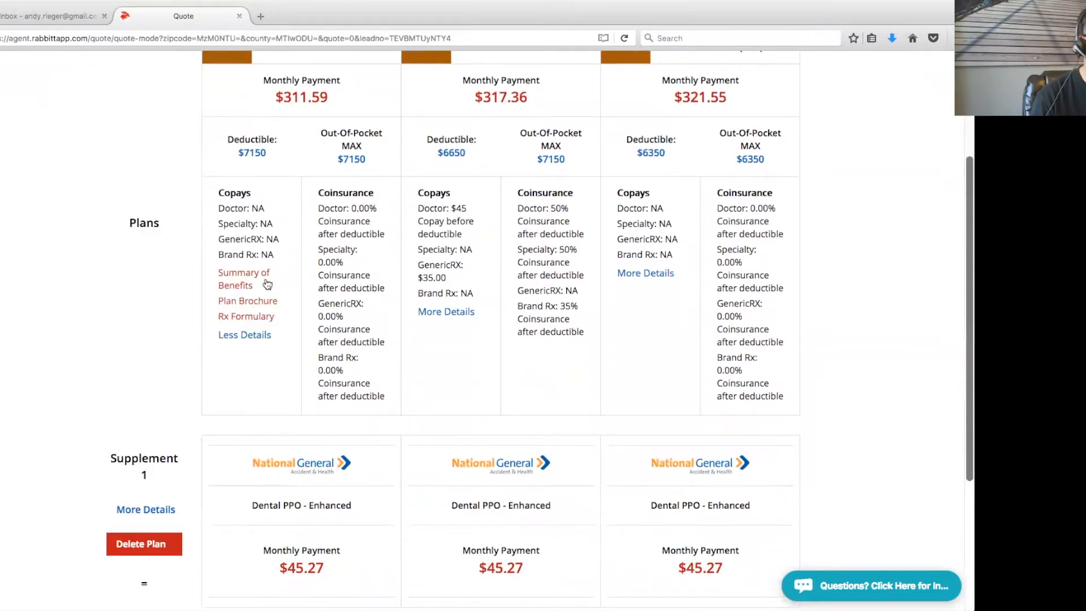
scroll(713, 445, down, 5)
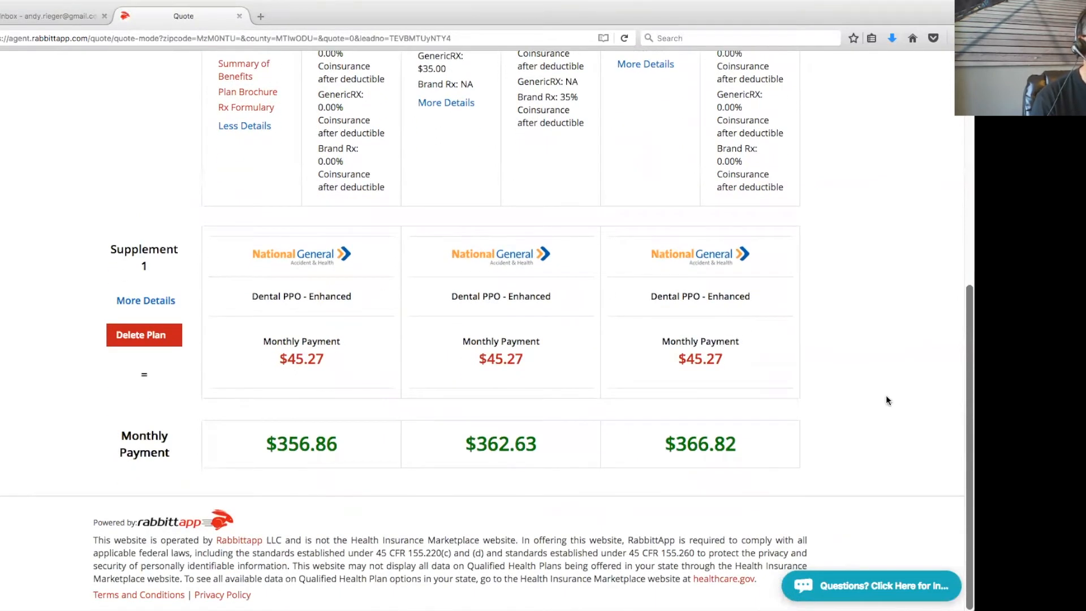
drag(276, 444, 862, 430)
scroll(862, 430, up, 9)
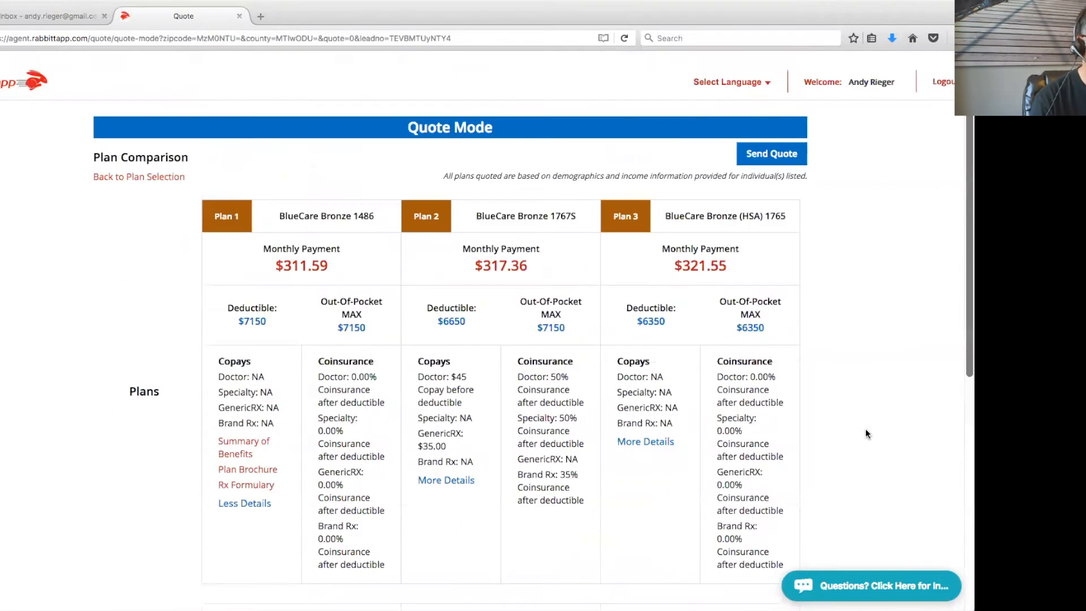
click(786, 154)
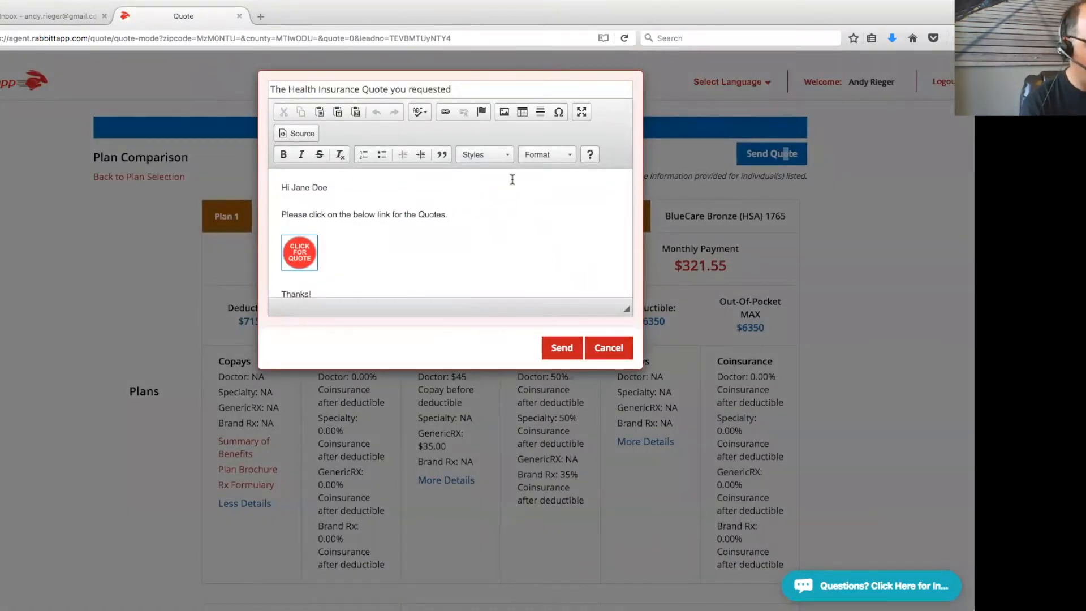
Append ' on our call today' to the subject, send the quote e-mail and confirm the alert
click(470, 91)
text(o)
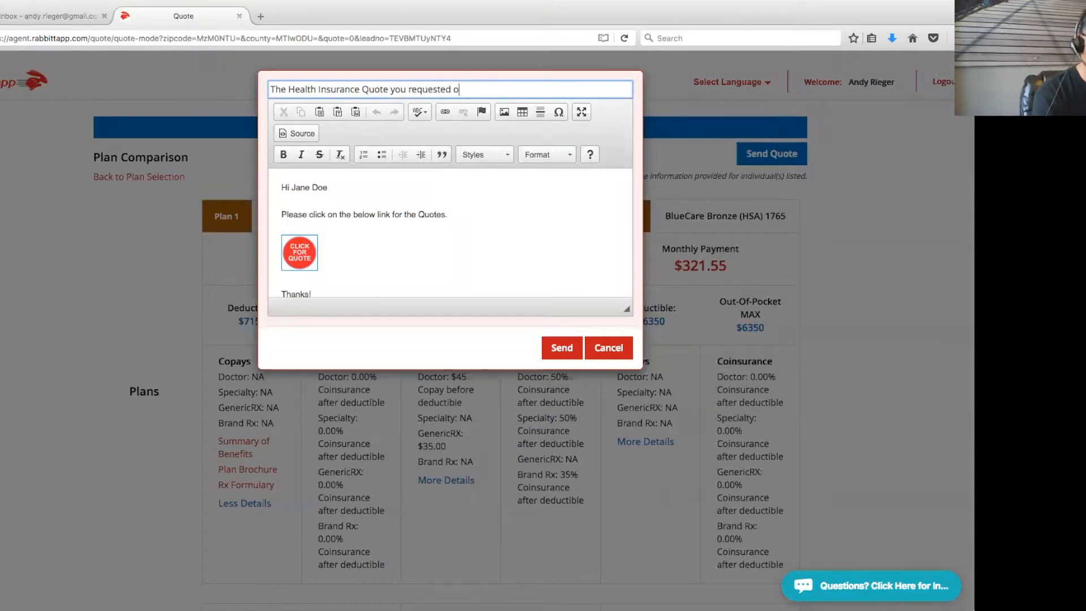
text(n this p)
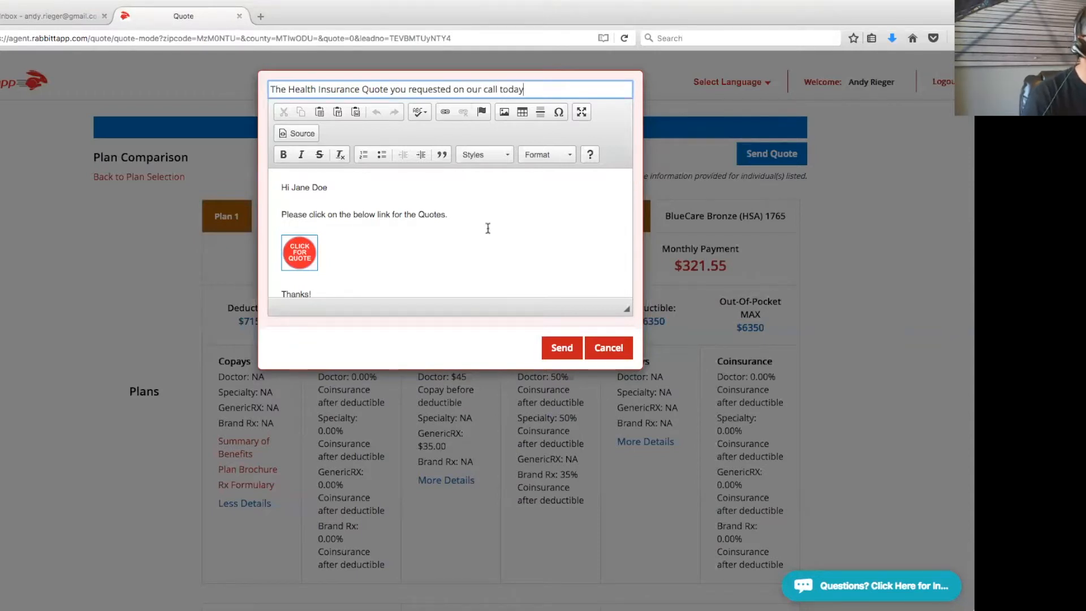
click(562, 347)
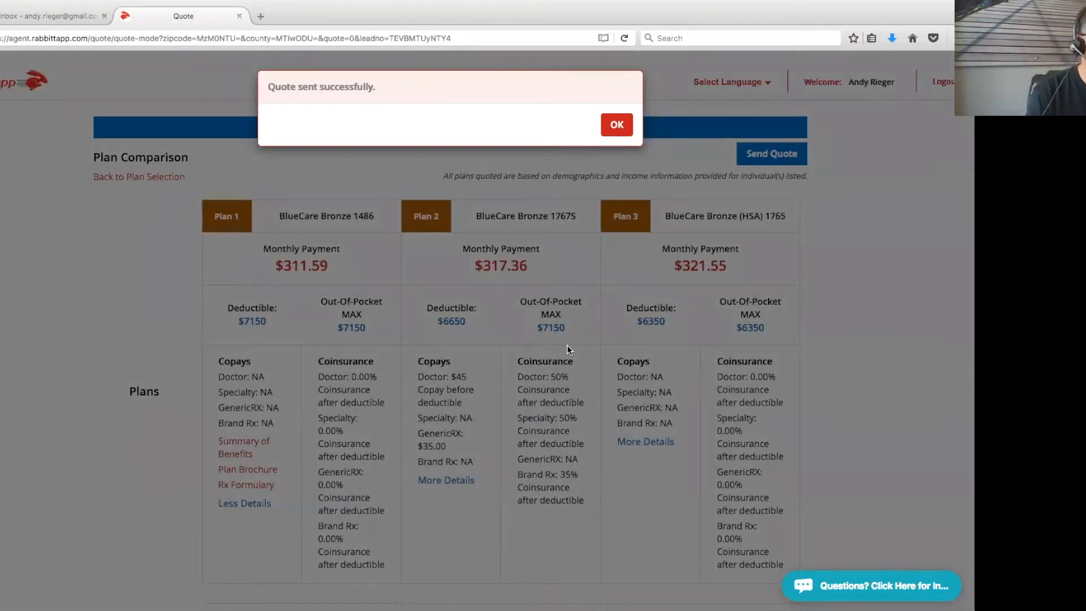
click(616, 124)
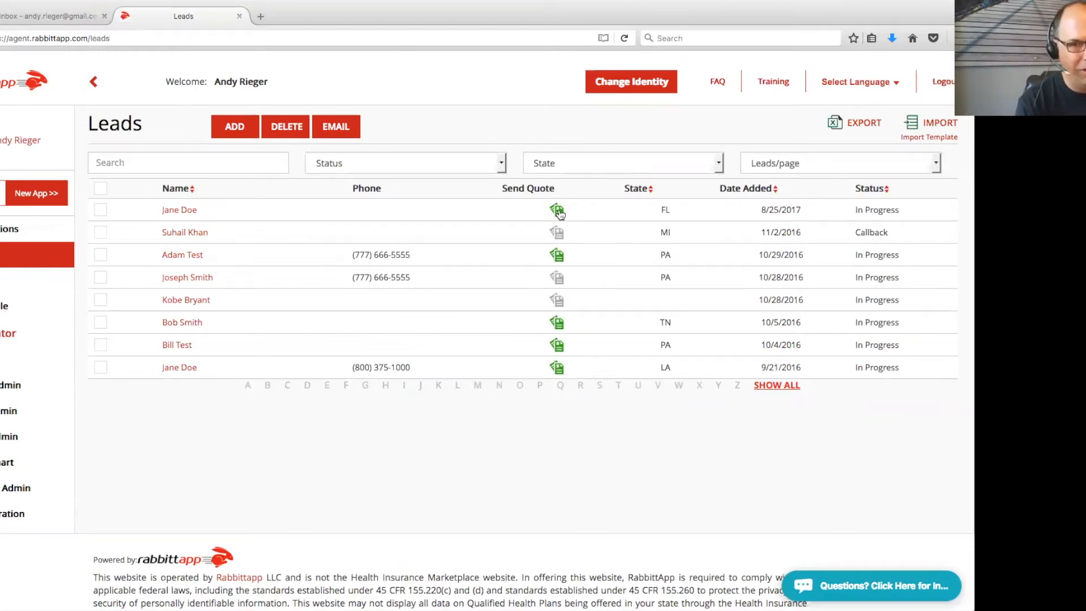
Reopen the Florida lead's saved ACA quote from the Leads list
click(182, 164)
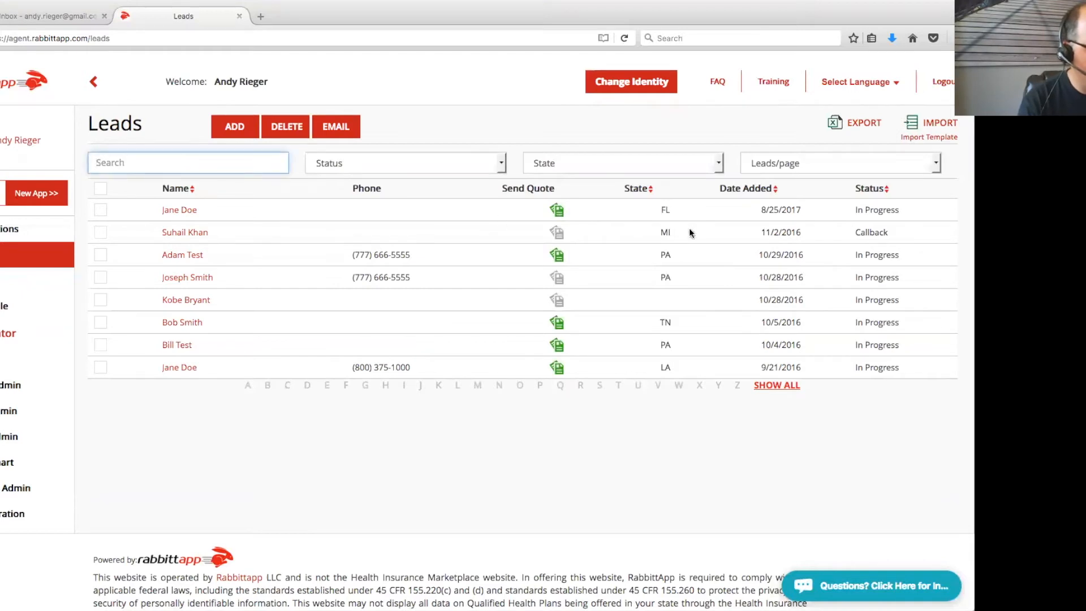
click(556, 210)
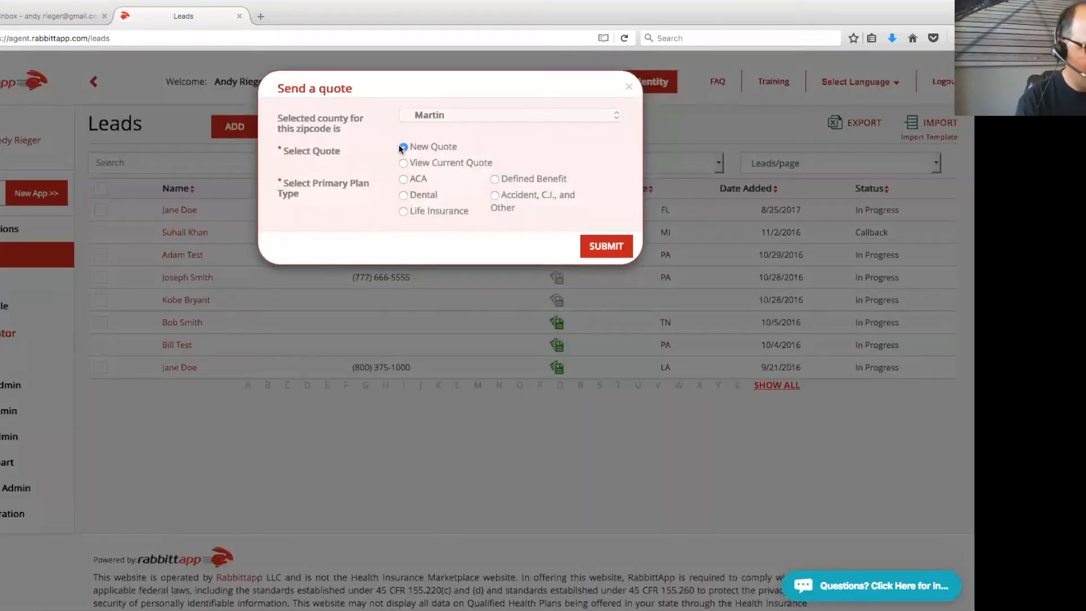
click(403, 164)
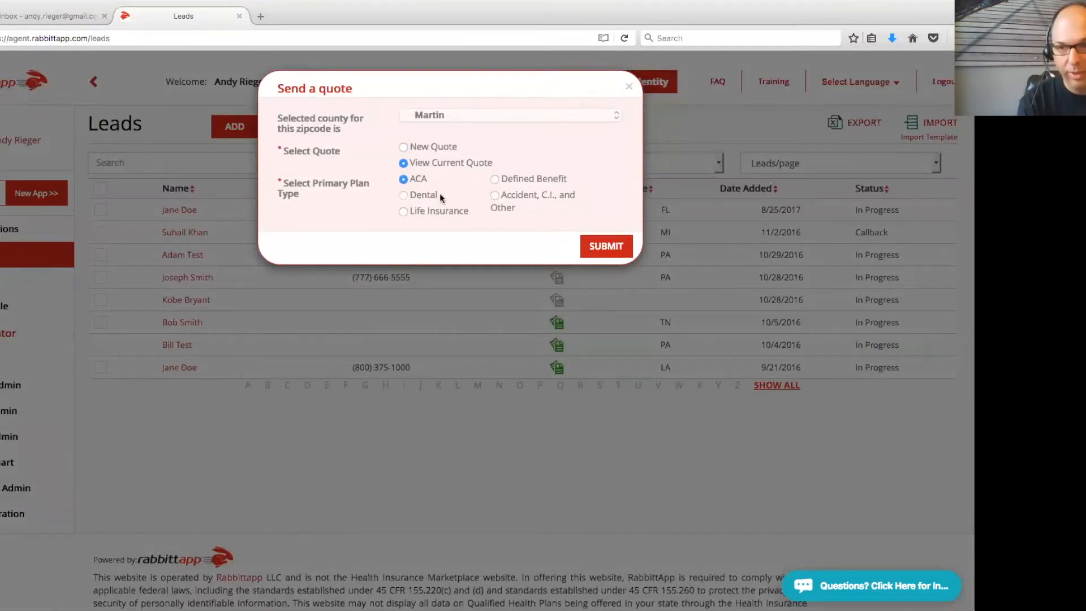
click(606, 254)
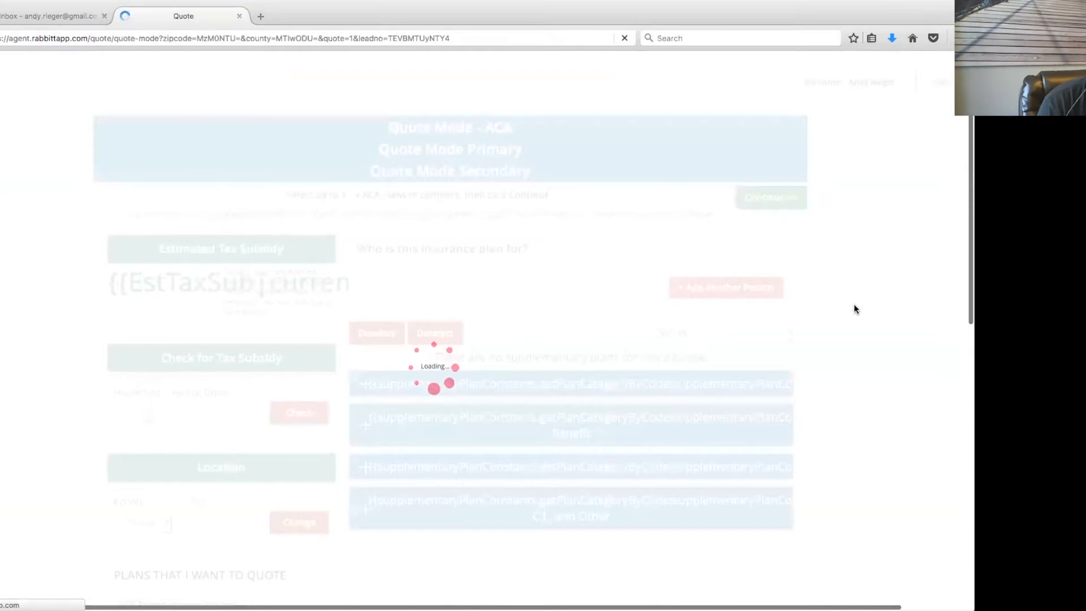
Look over the quote, log out of the agent account and switch to the Gmail inbox
scroll(854, 309, down, 5)
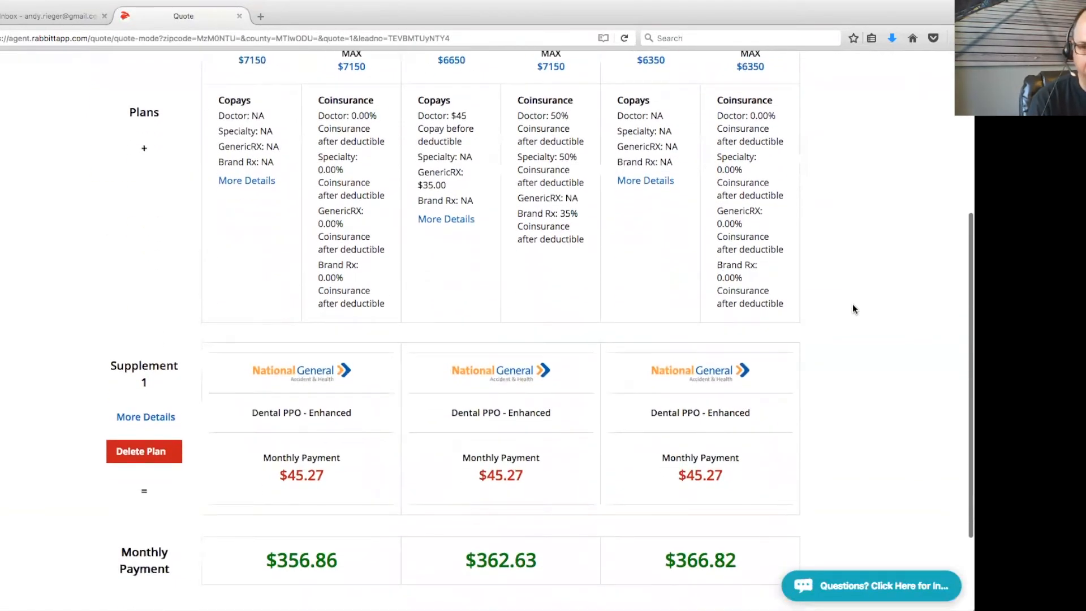
scroll(852, 304, up, 2)
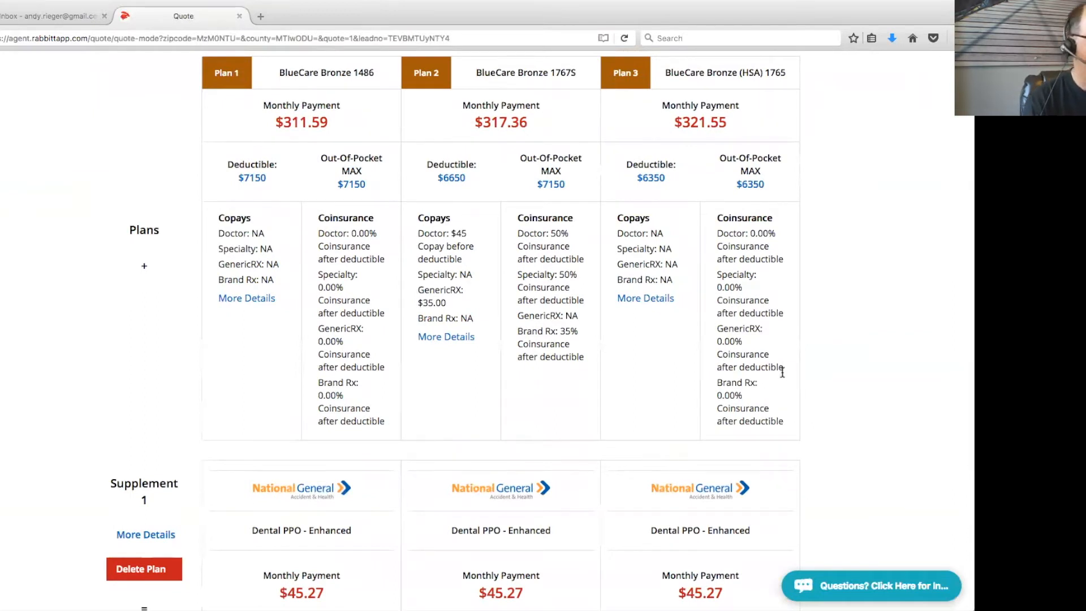
scroll(782, 370, up, 3)
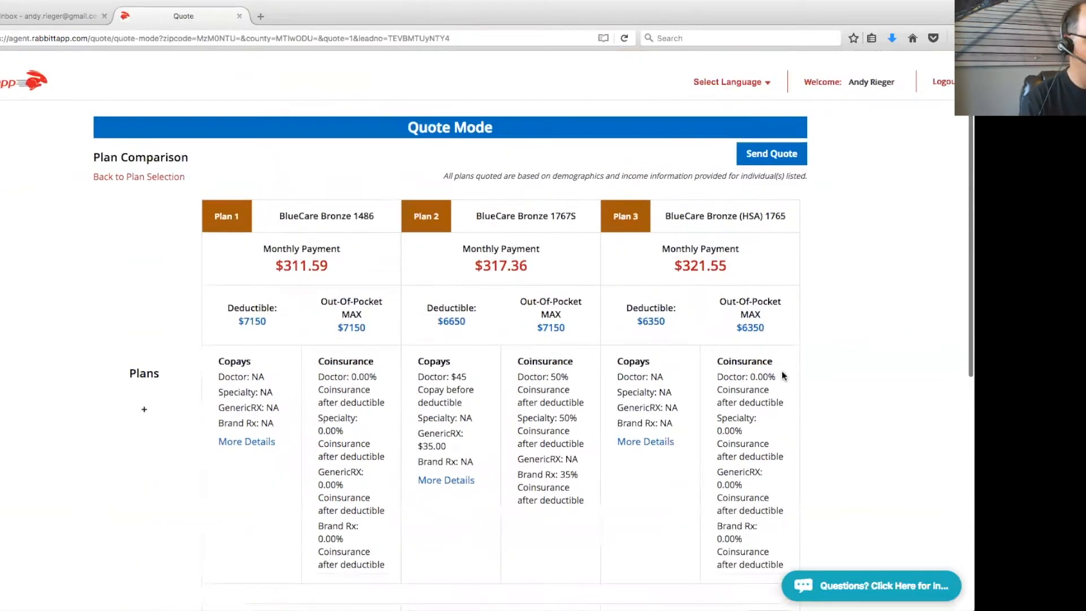
click(942, 82)
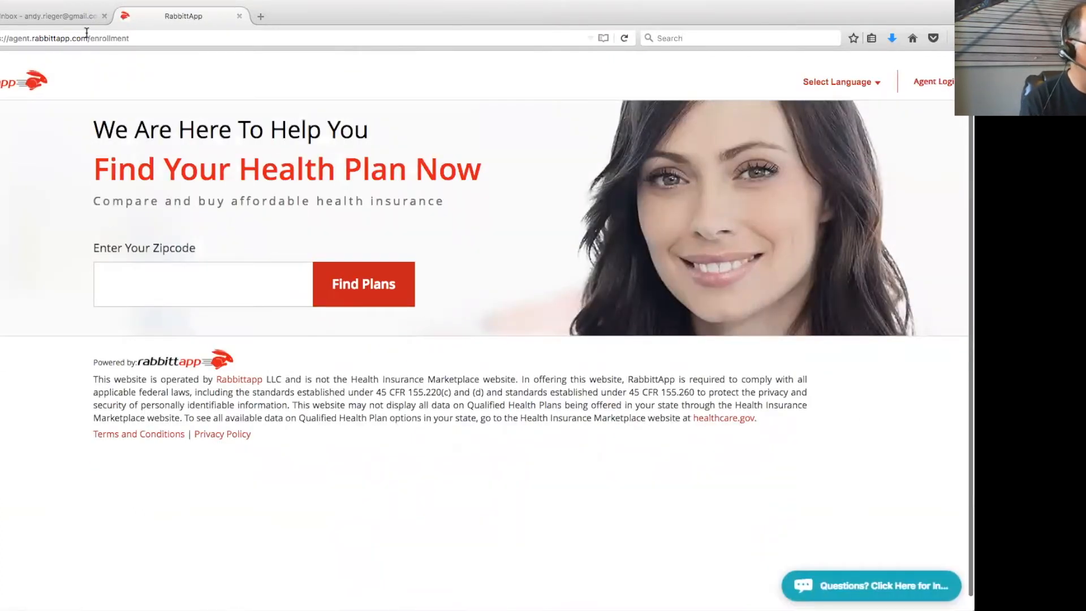
click(42, 11)
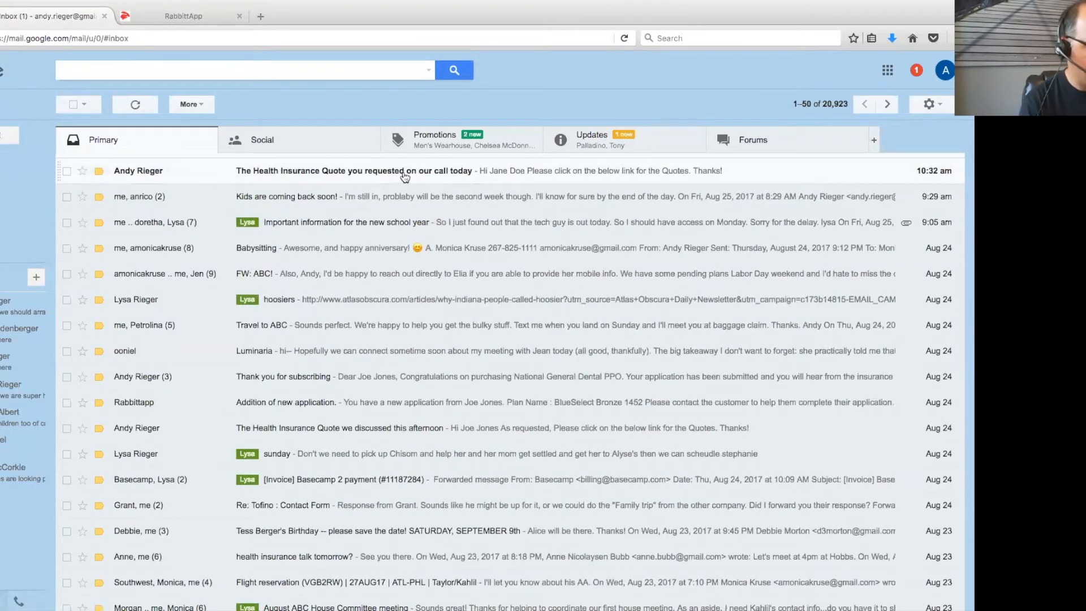
Open the 'Health Insurance Quote you requested on our call today' e-mail and follow its CLICK FOR QUOTE link
click(406, 173)
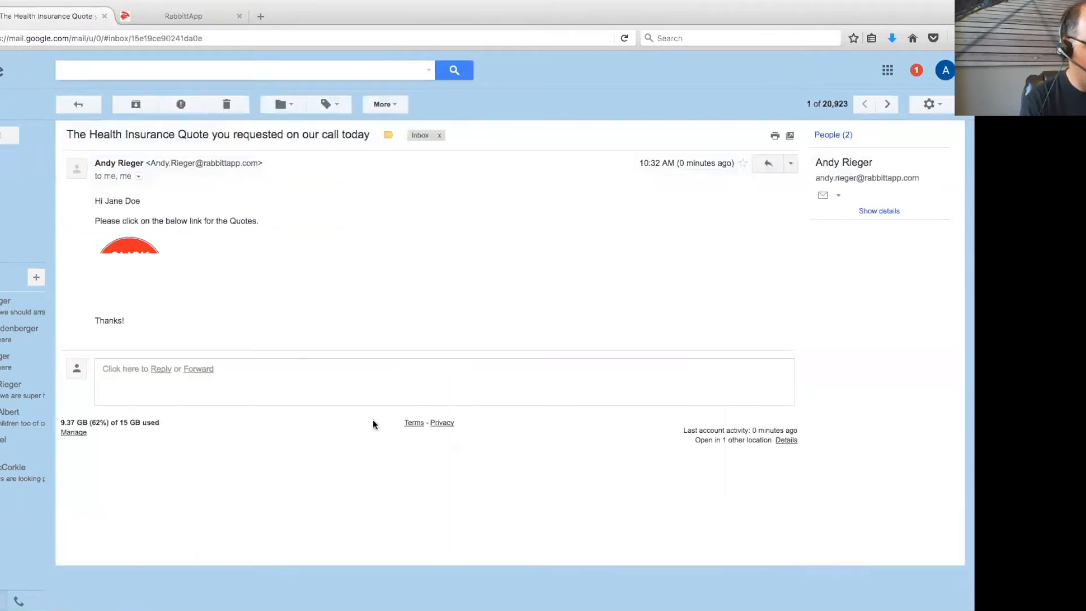
drag(362, 132, 289, 131)
click(373, 279)
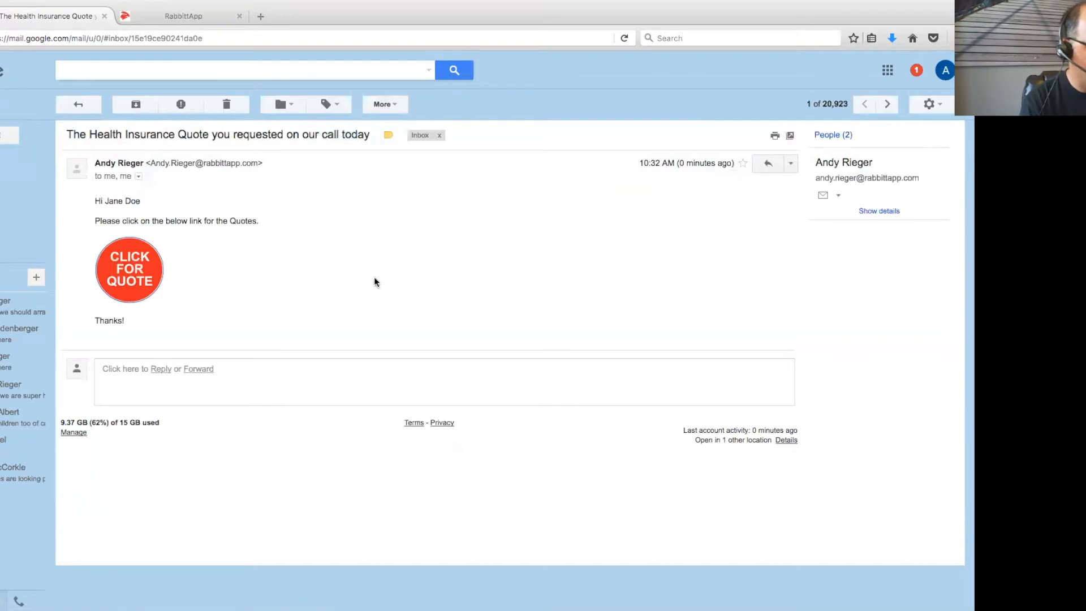
click(125, 284)
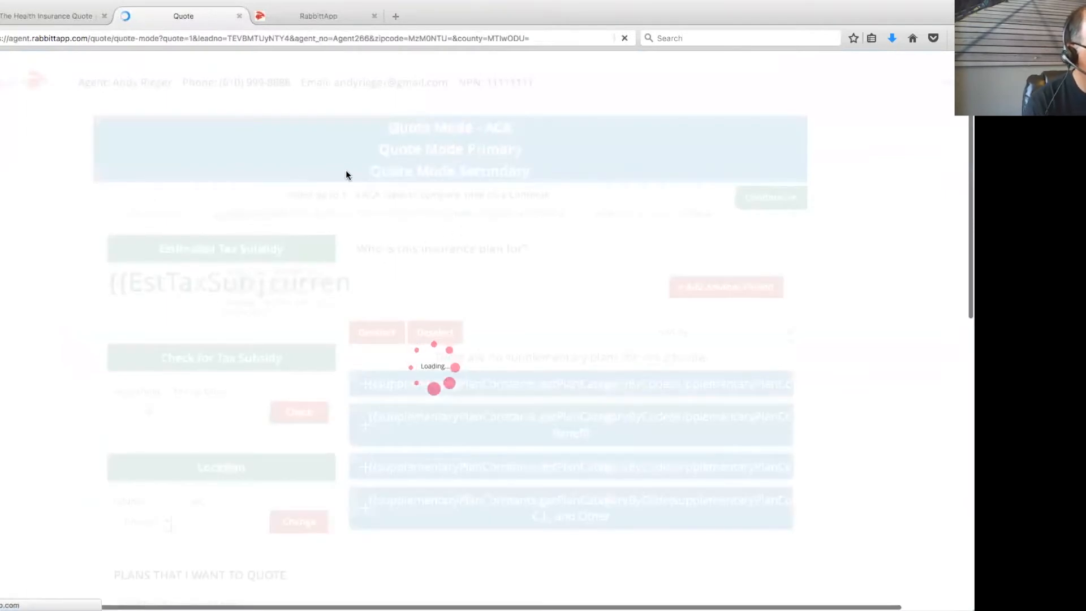
Keep the Dental PPO - Enhanced supplement and select BlueCare Bronze 1486 for $356.86 monthly
drag(77, 83, 536, 82)
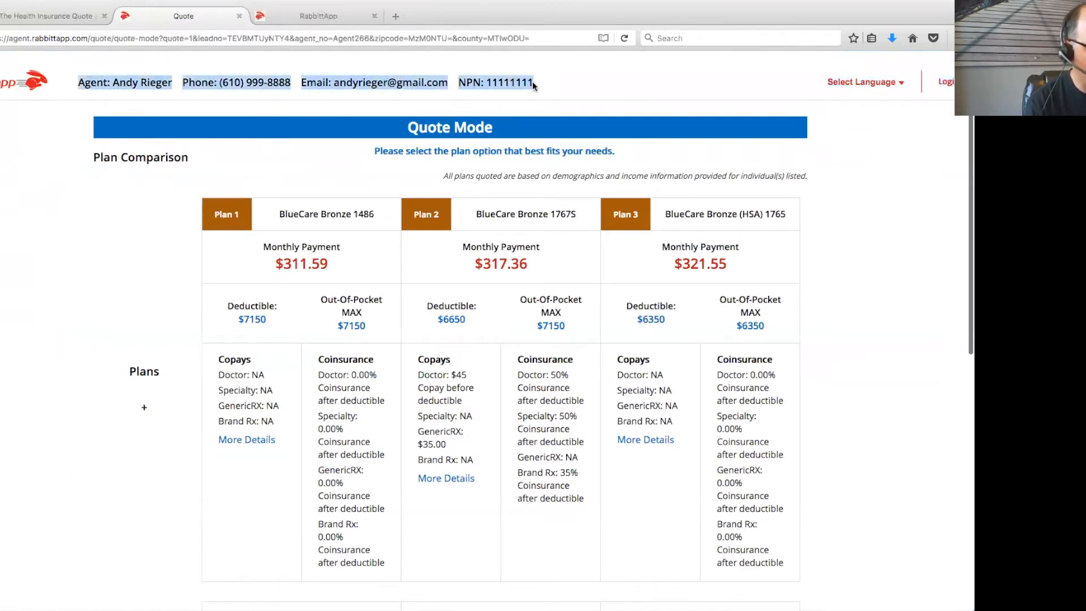
click(864, 184)
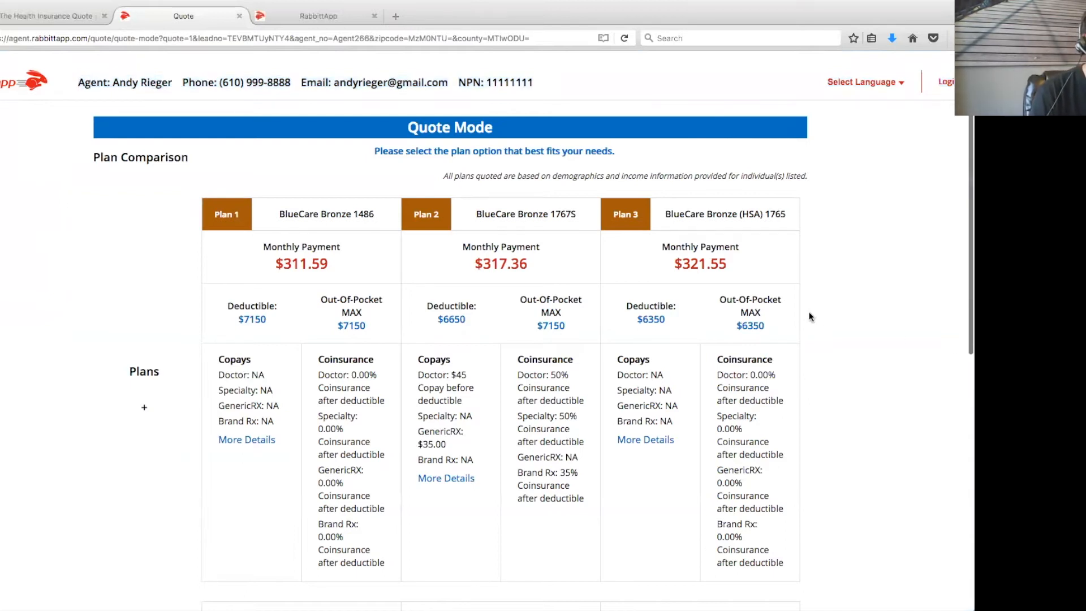
scroll(833, 323, down, 3)
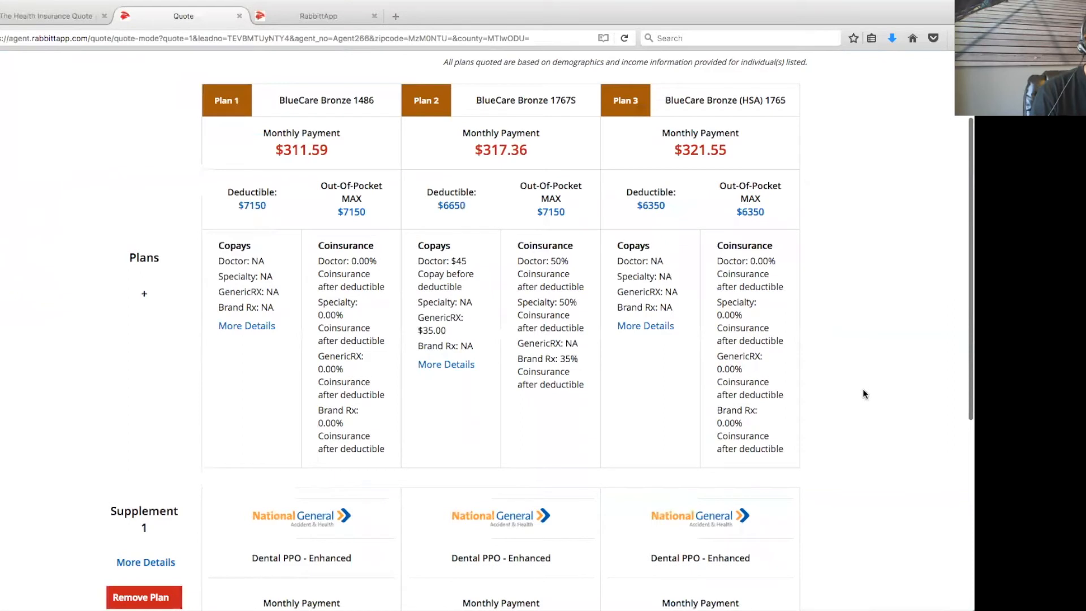
scroll(864, 386, down, 3)
scroll(898, 393, down, 2)
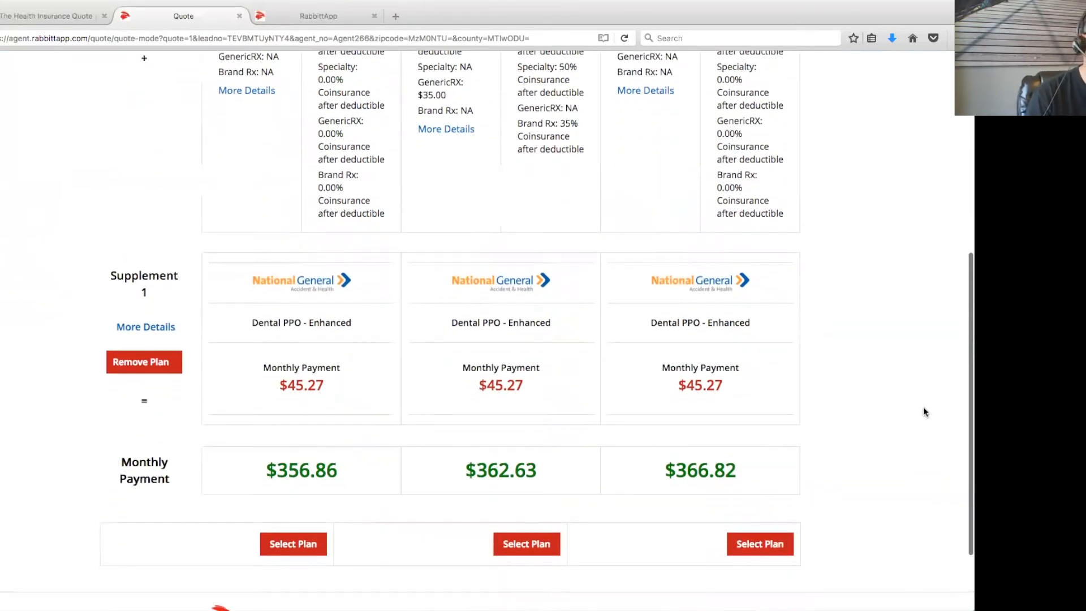
click(150, 372)
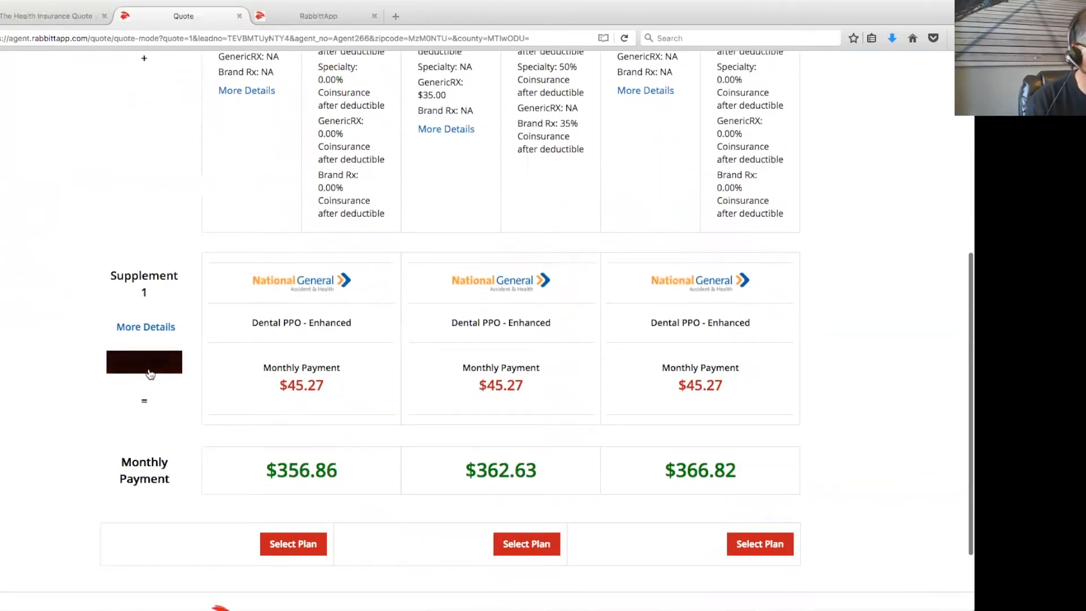
click(162, 372)
scroll(841, 450, down, 2)
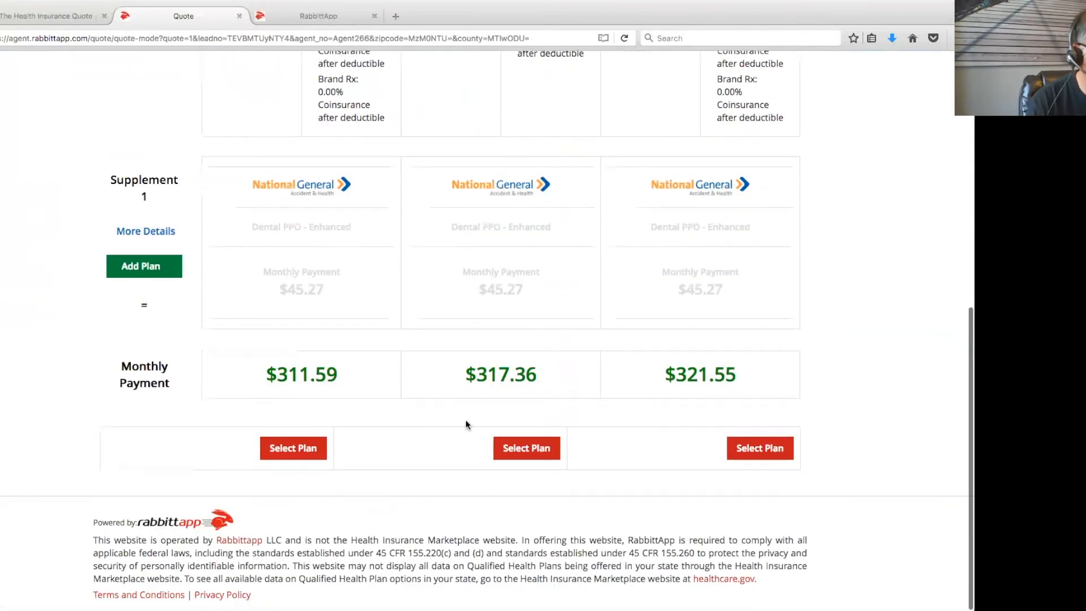
click(143, 267)
scroll(899, 391, up, 2)
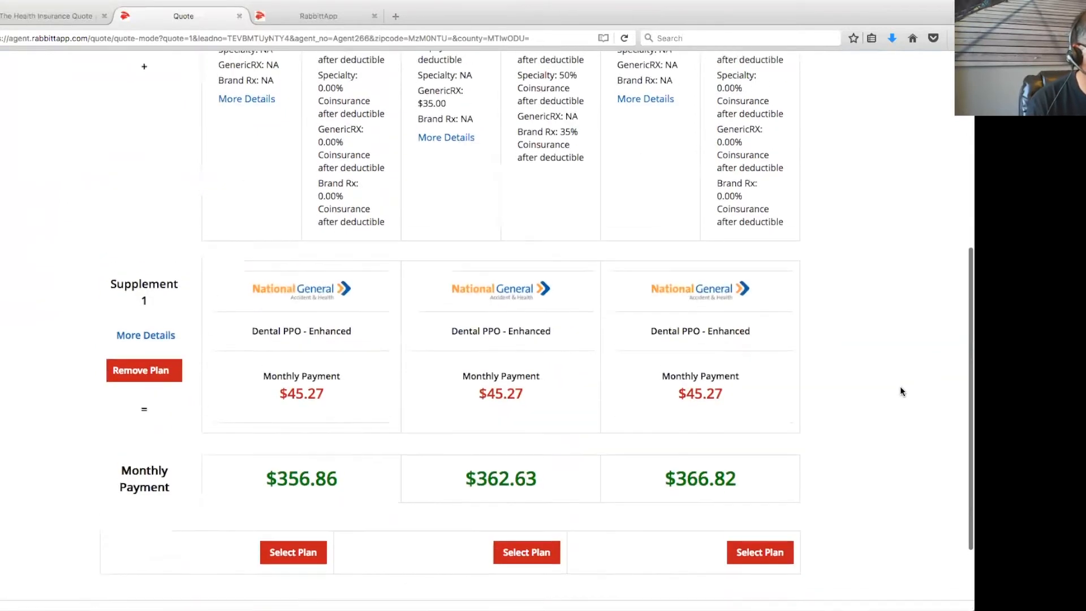
click(292, 543)
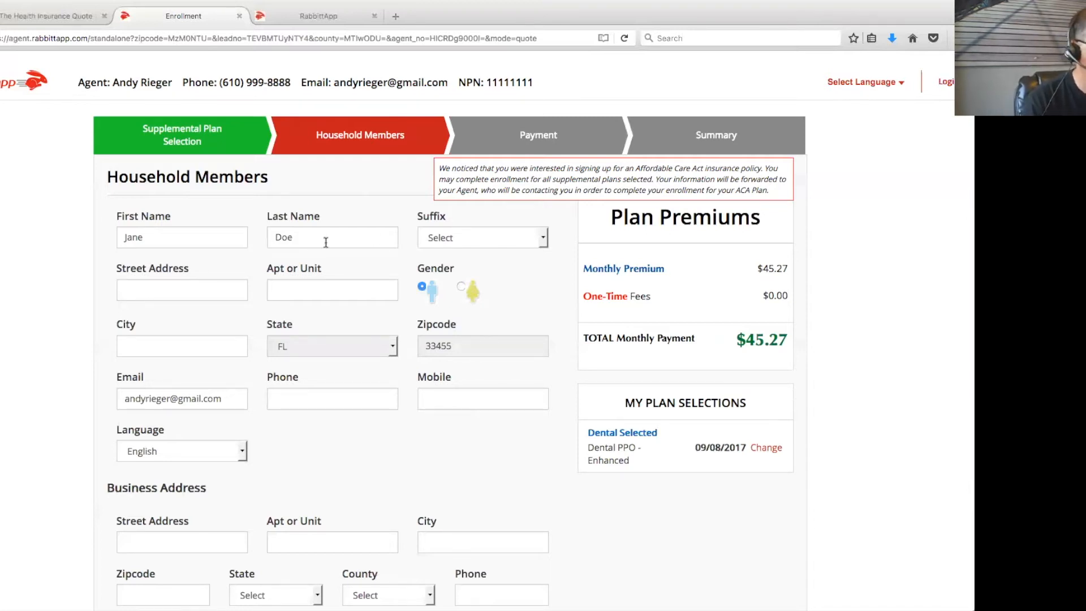
Enter the applicant's street address, city and phone number on Household Members and continue
scroll(752, 447, down, 3)
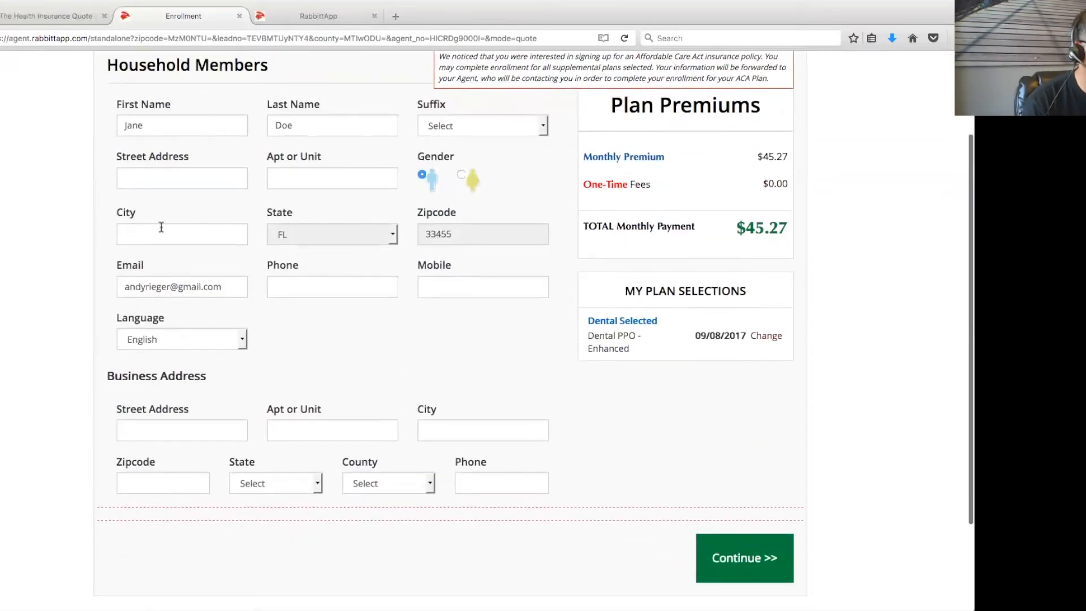
click(146, 179)
text(123)
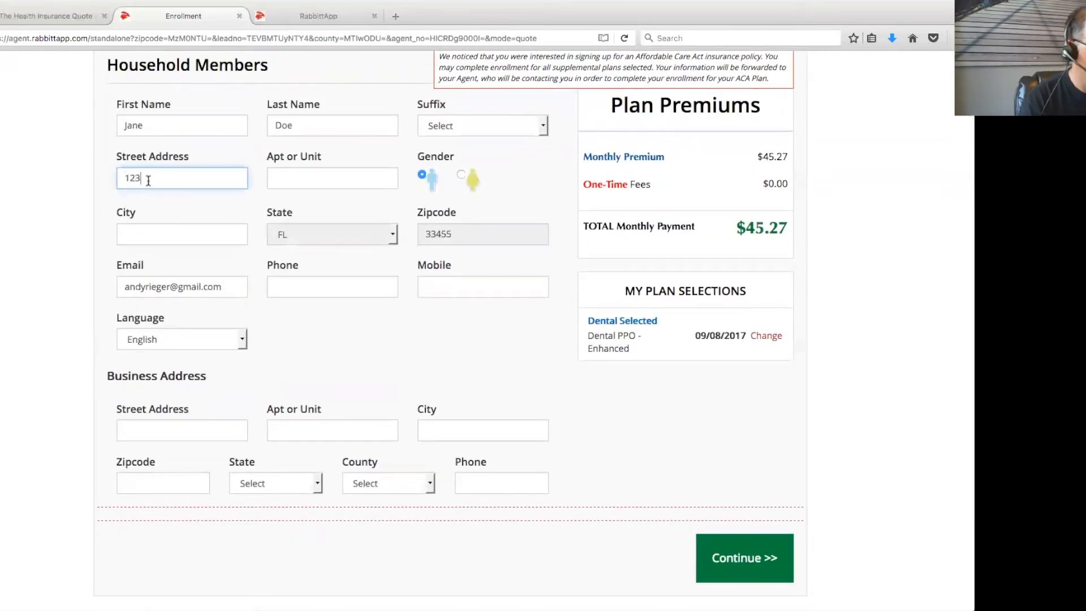
text( Main St)
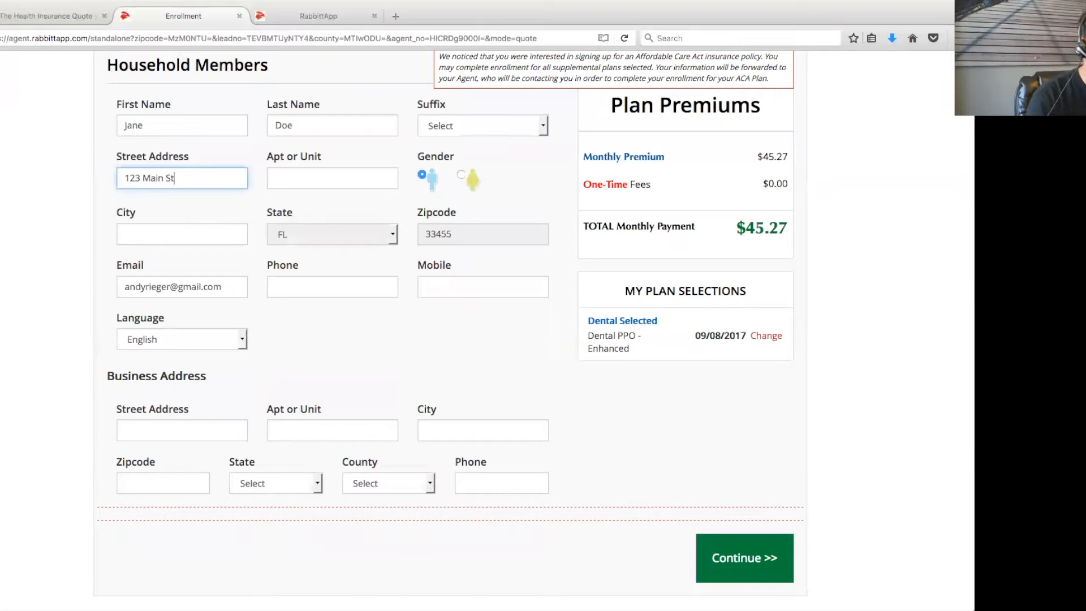
click(176, 235)
text(sadsad)
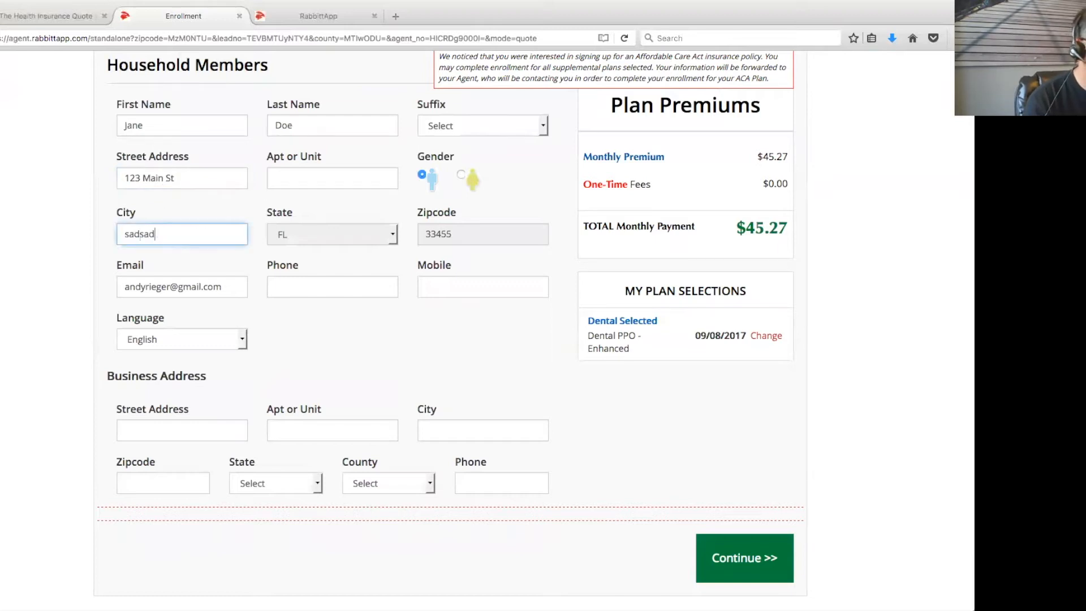
click(351, 285)
text((444) 555-6666)
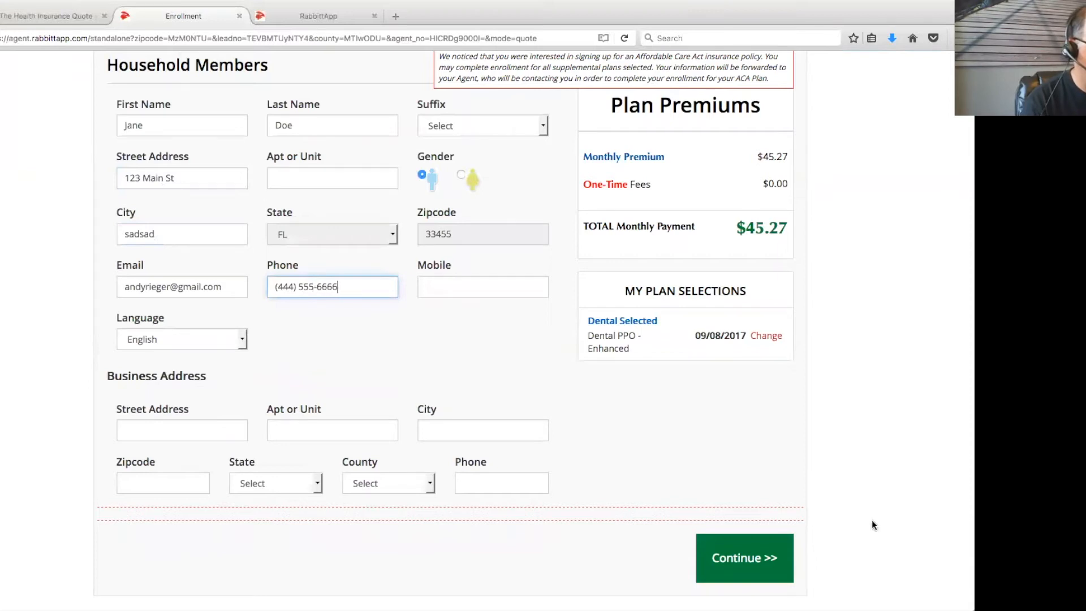
click(744, 557)
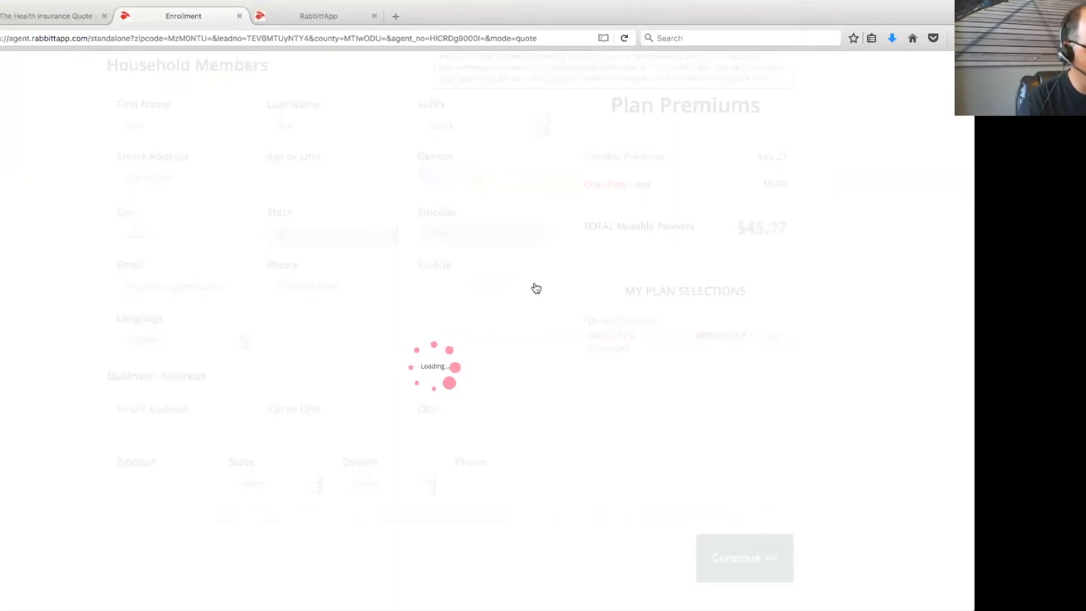
Enter the card number, expiration month and year and CVV, and accept the $45.27 monthly charge
scroll(541, 288, down, 3)
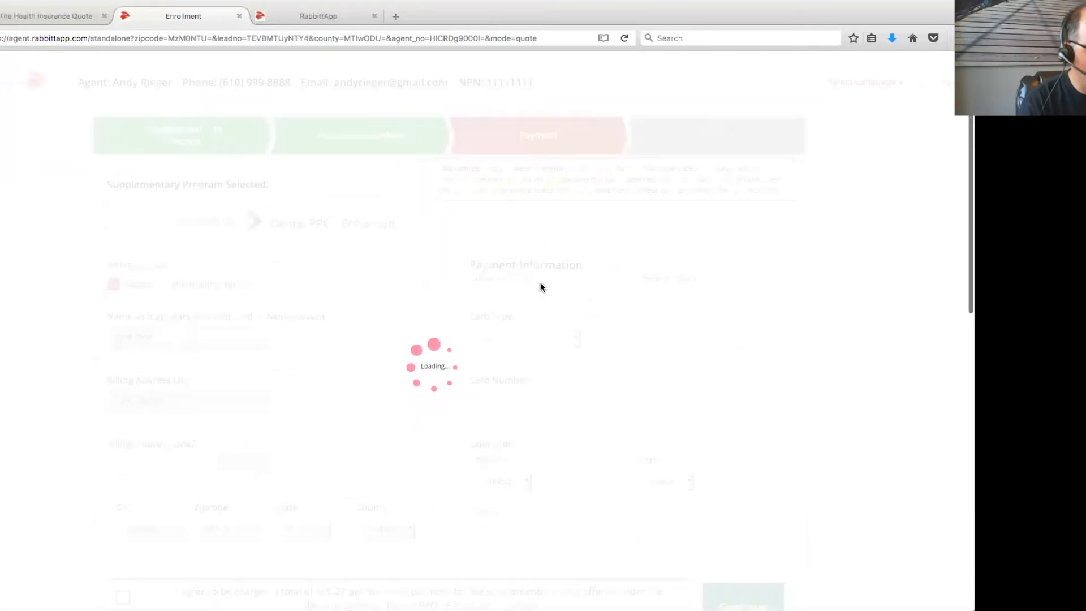
scroll(541, 286, down, 3)
click(515, 310)
text(41111111)
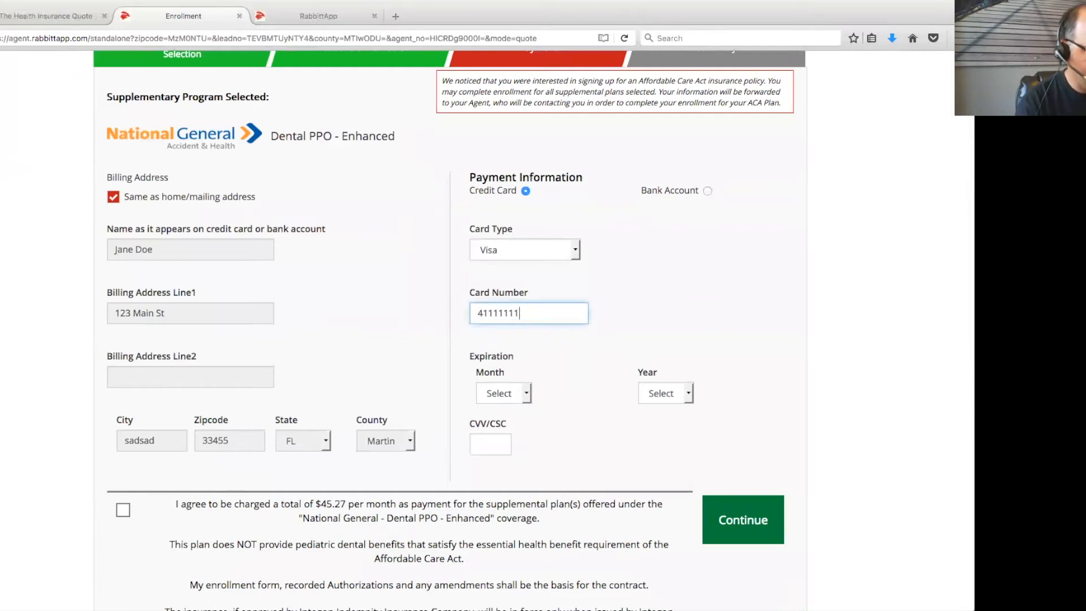
click(498, 393)
click(502, 449)
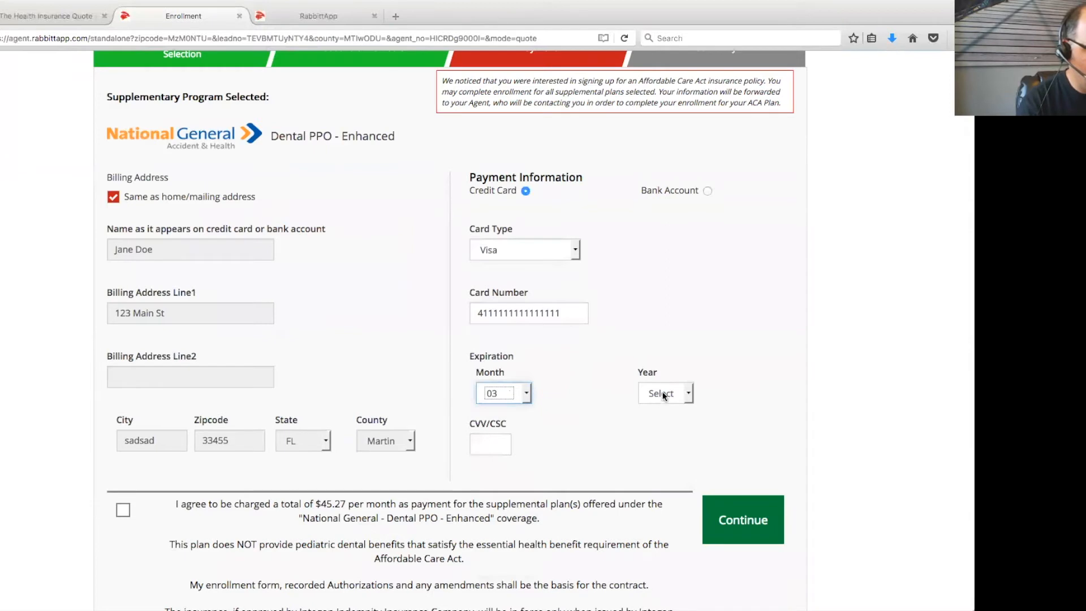
click(664, 394)
click(659, 260)
click(482, 445)
text(111)
click(123, 510)
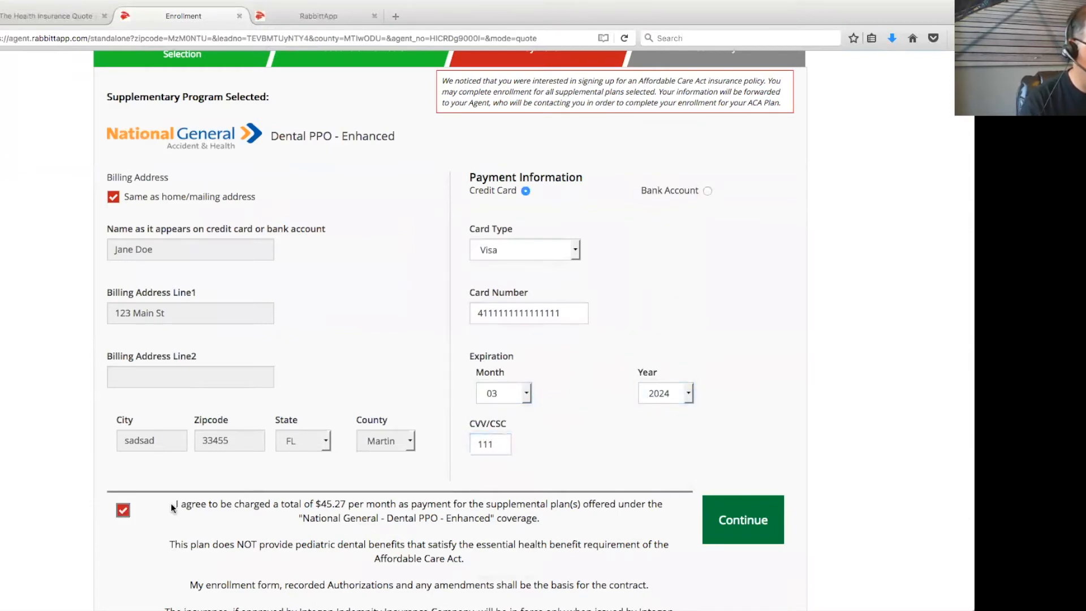
click(757, 521)
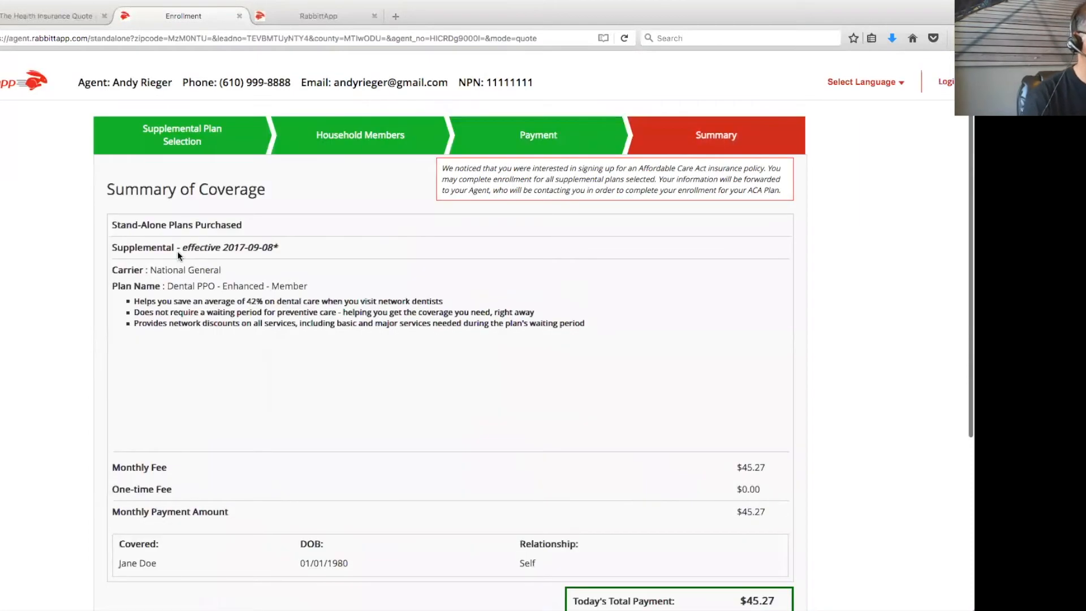
Review the coverage summary and ACA notice, then submit the dental enrollment
scroll(627, 357, down, 2)
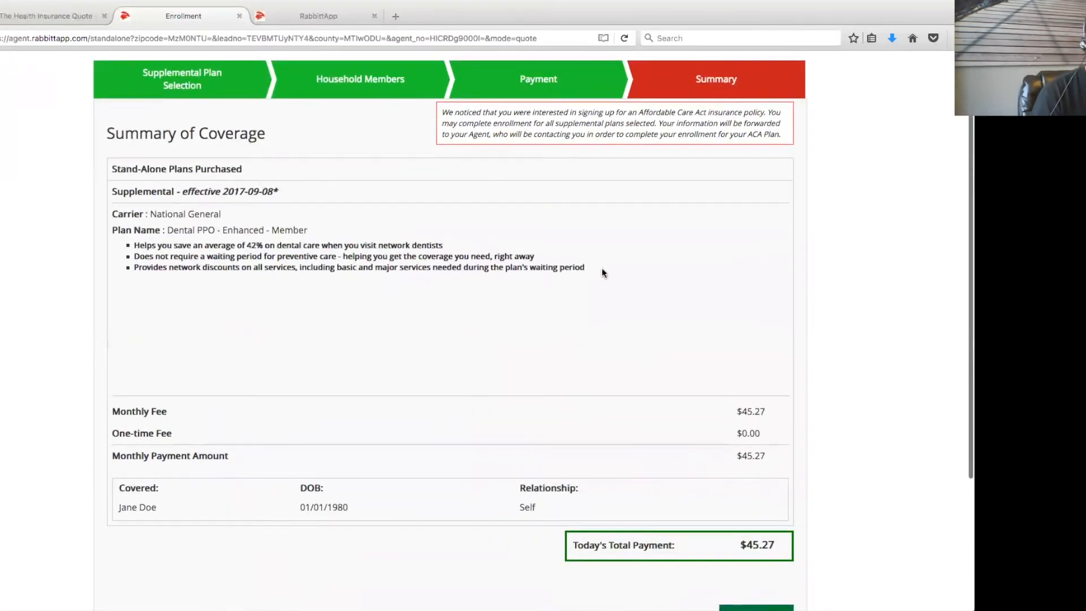
scroll(845, 562, up, 2)
drag(443, 158, 791, 180)
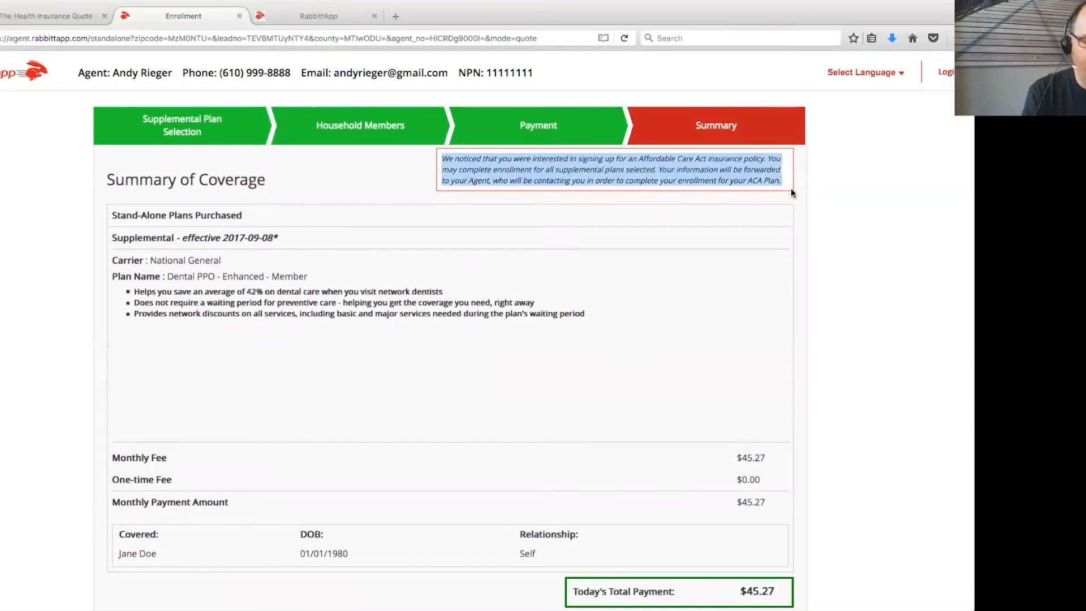
click(875, 310)
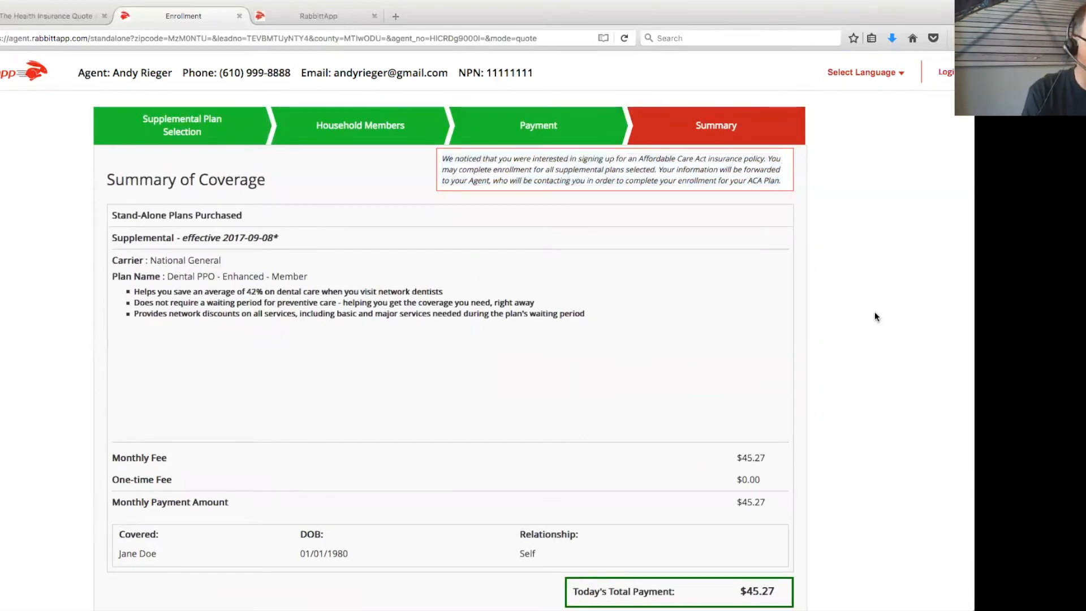
scroll(874, 311, down, 4)
click(766, 441)
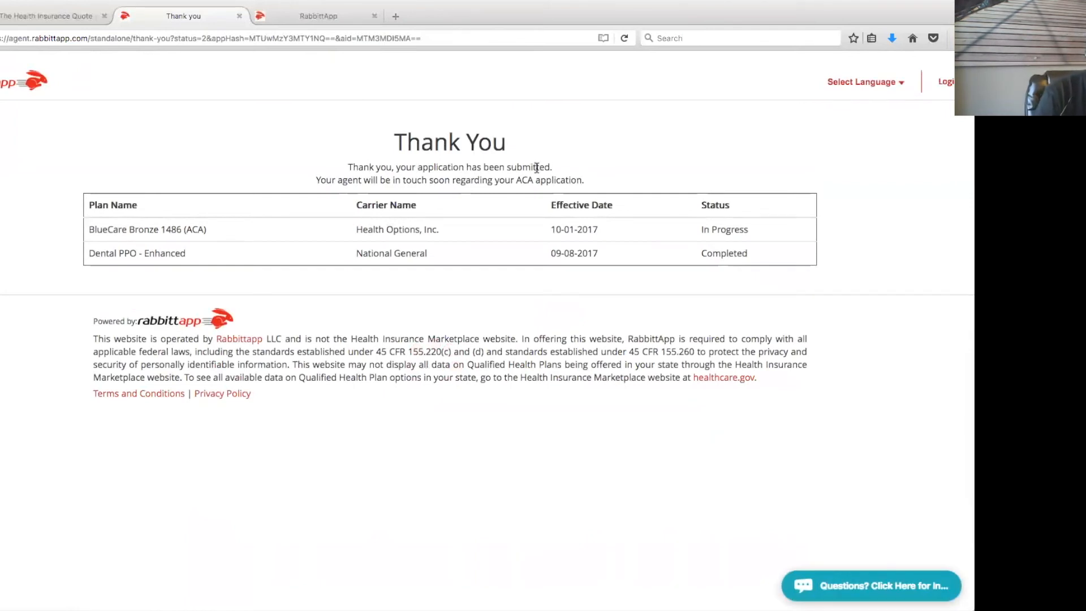
Point out the agent follow-up note, BlueCare Bronze 1486 (ACA) In Progress and Dental PPO - Enhanced Completed
drag(316, 180, 588, 179)
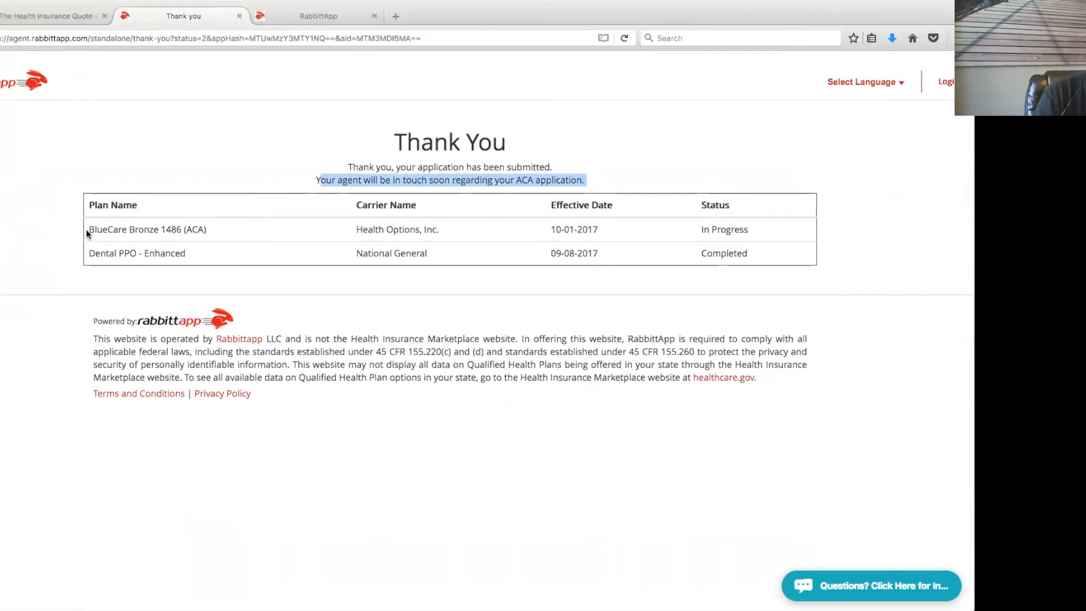
drag(88, 229, 220, 228)
drag(683, 229, 758, 228)
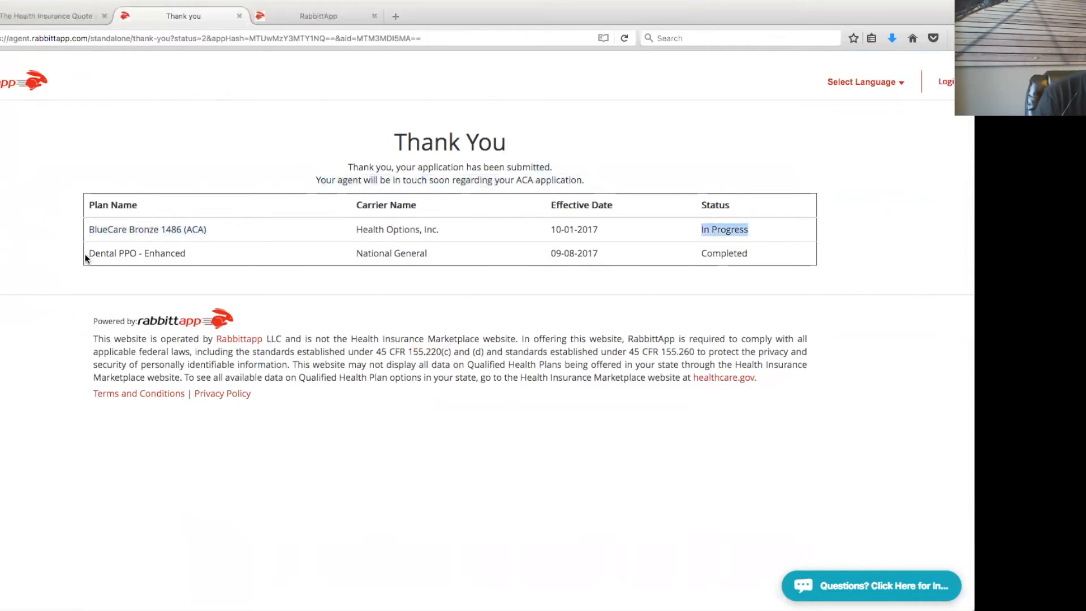
drag(87, 253, 184, 256)
drag(701, 253, 752, 251)
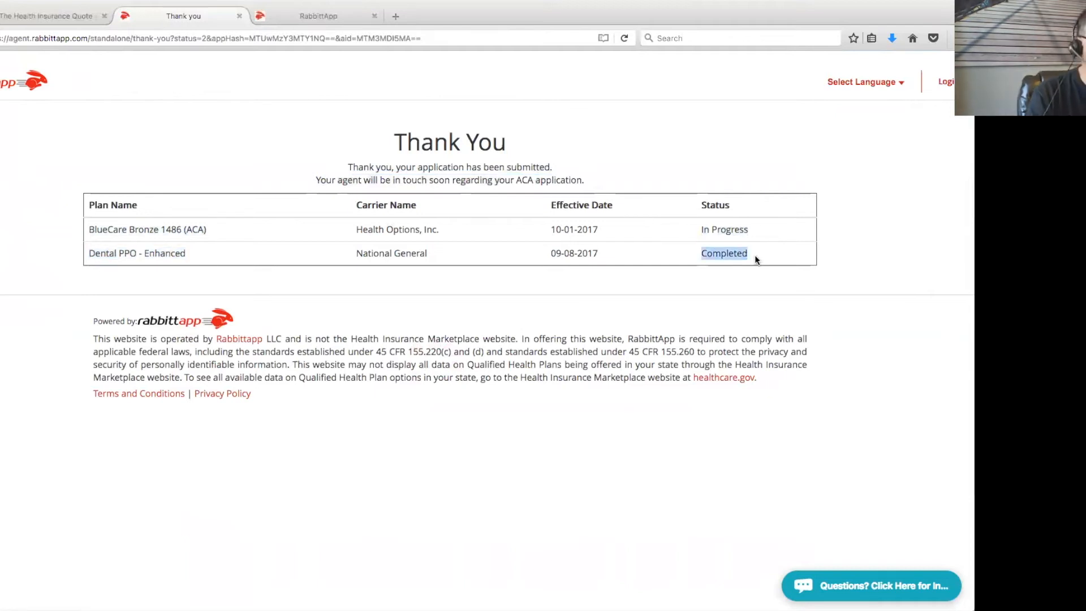
Open the Rabbittapp new-application notification email, note the applicant's name and help request, then return to the inbox
click(26, 19)
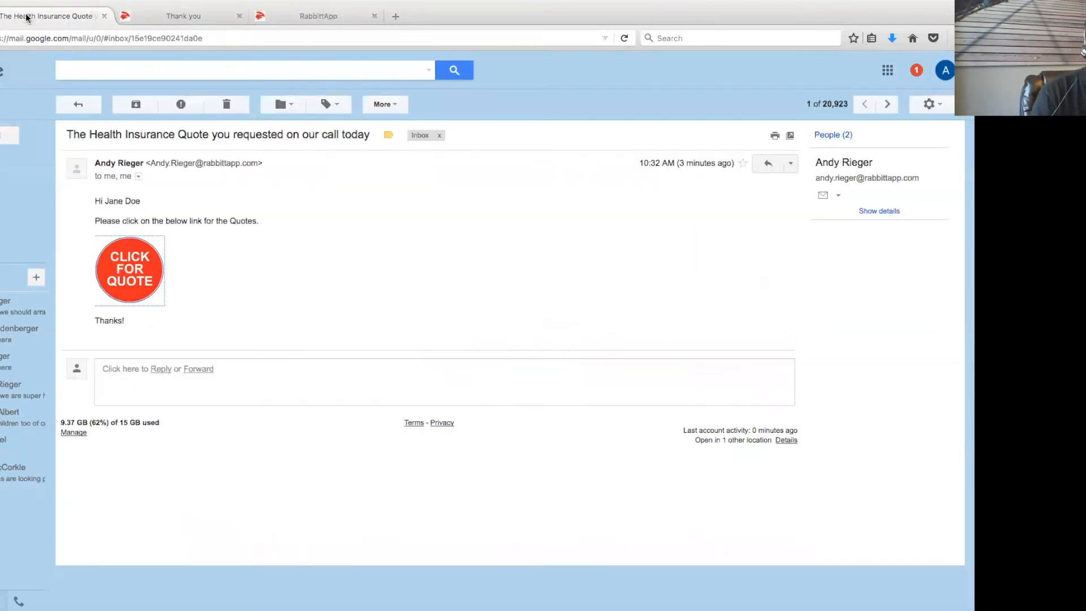
click(2, 167)
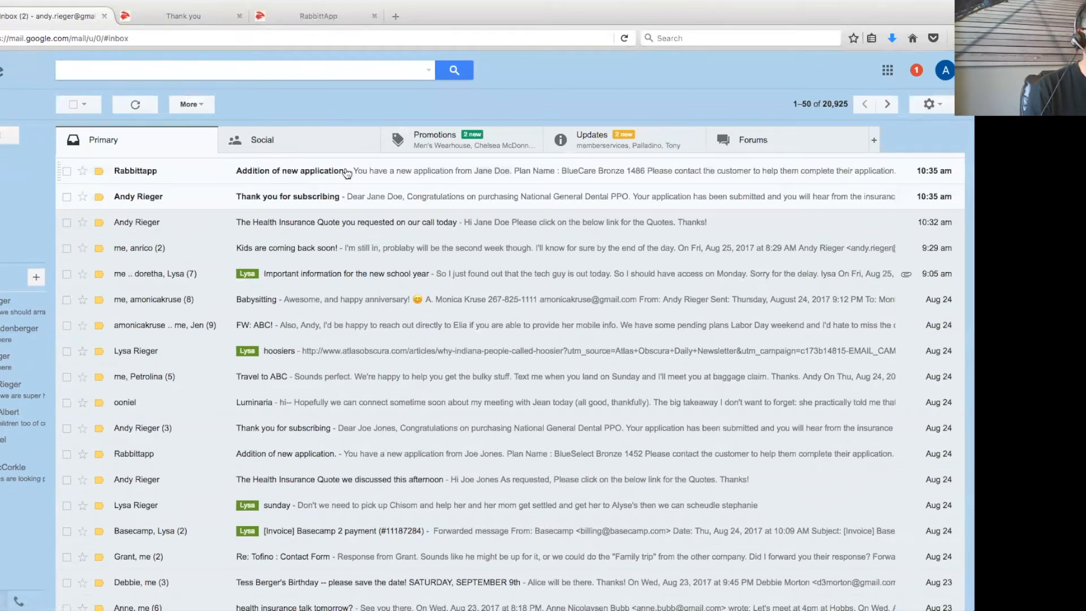
click(346, 172)
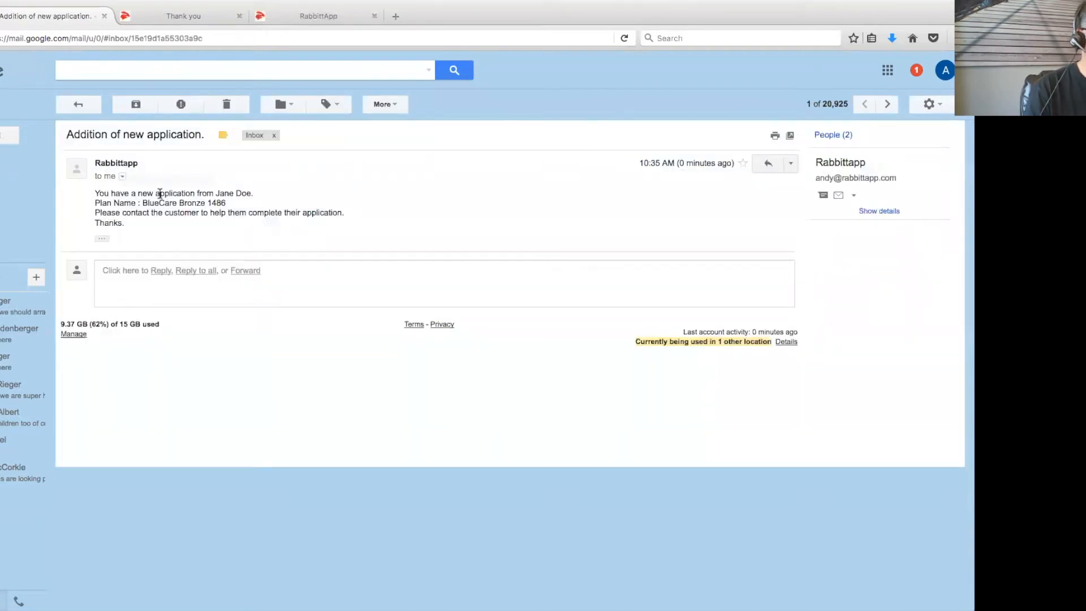
drag(215, 193, 253, 193)
drag(96, 202, 368, 219)
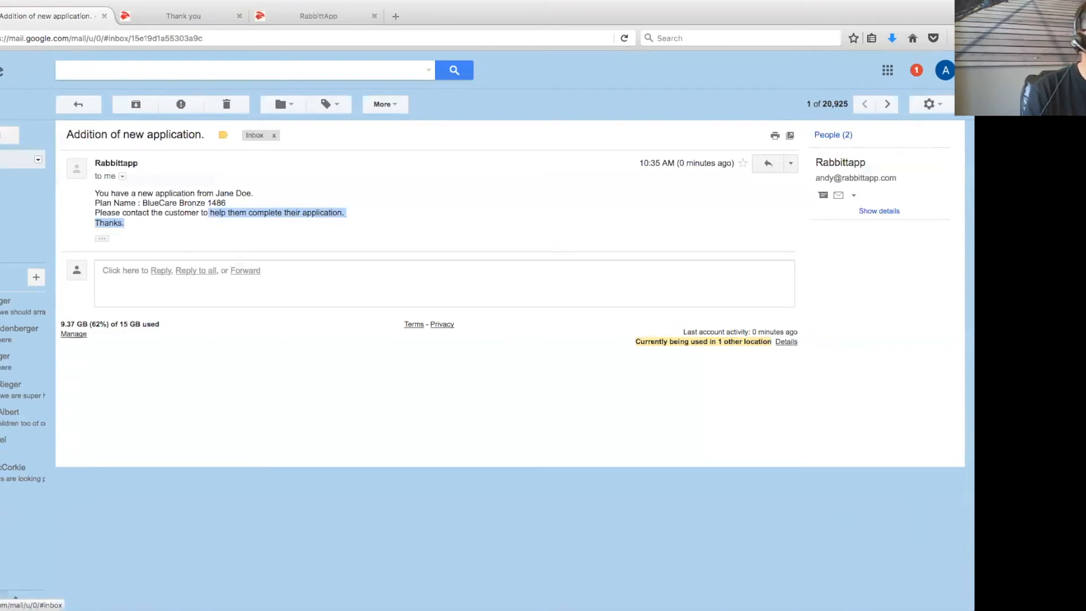
click(10, 135)
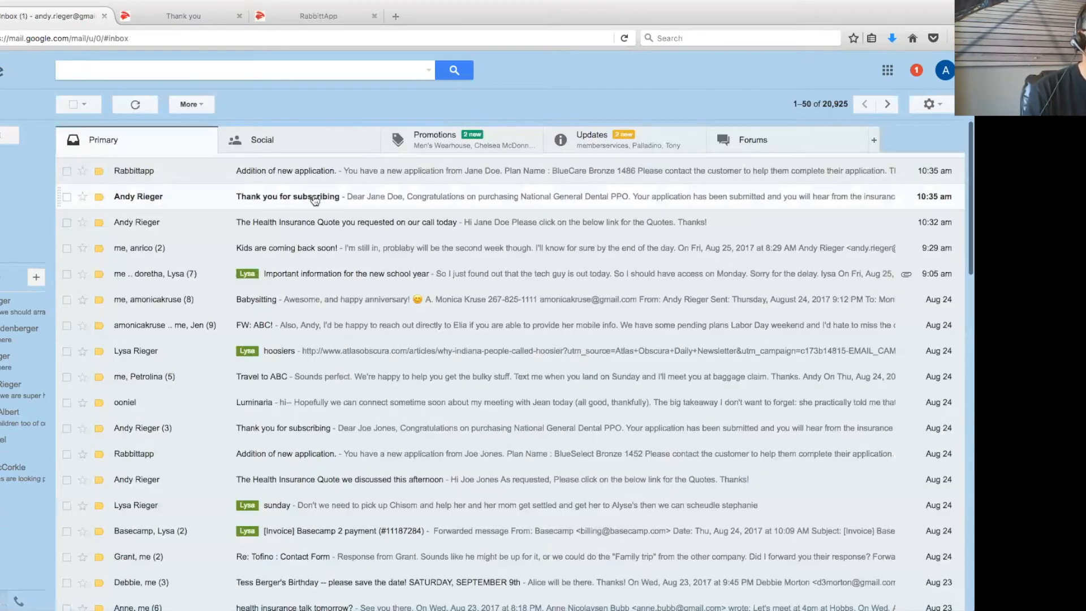
Open the 'Thank you for subscribing' email and highlight the Dental PPO purchase, 09/08/2017 effective date, and birth-date line
click(314, 198)
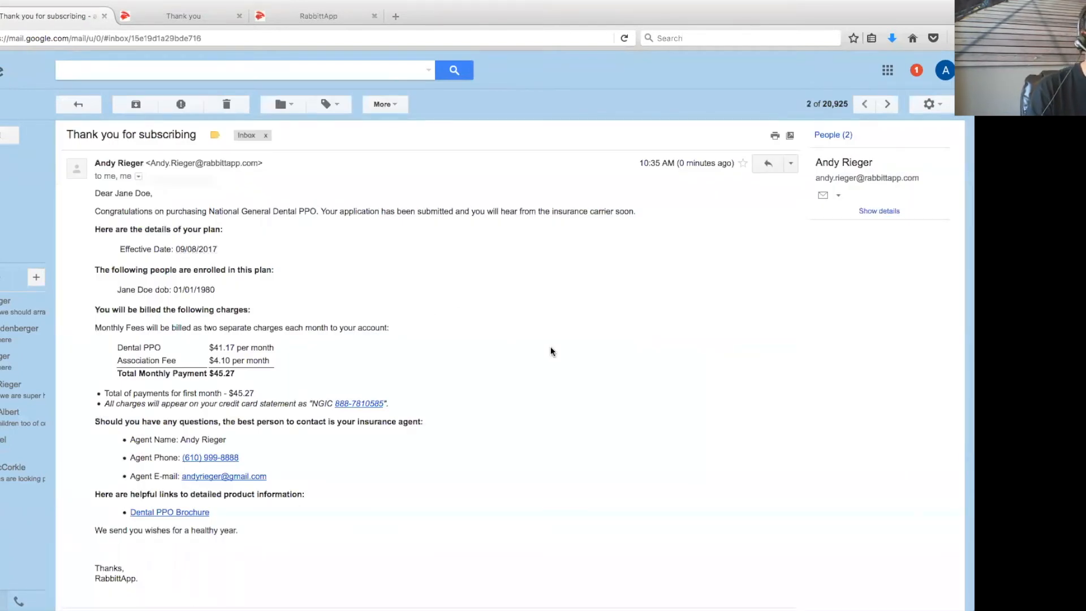
scroll(551, 348, down, 2)
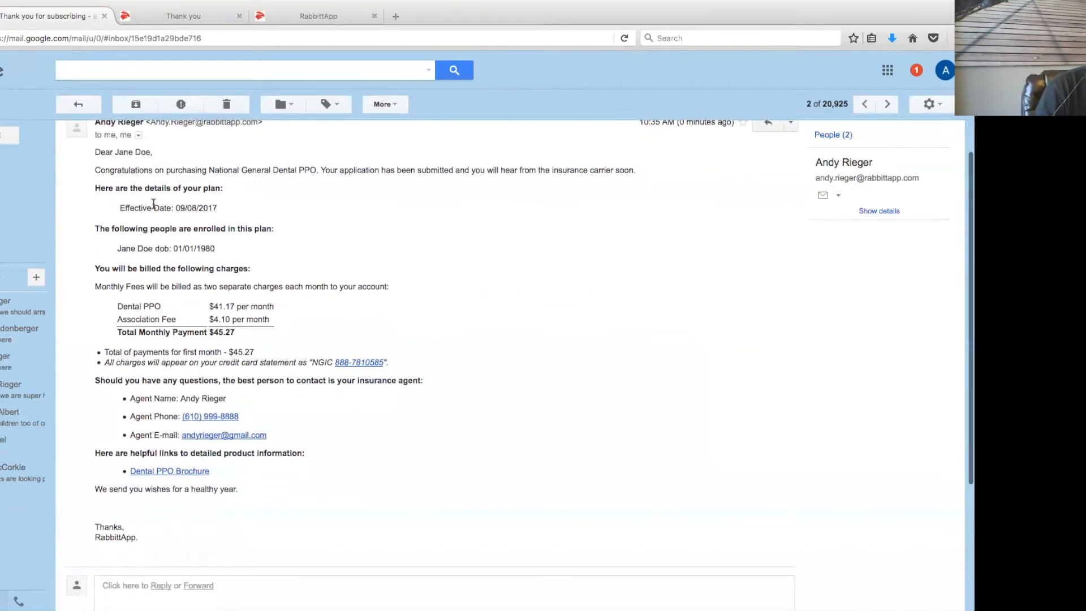
drag(209, 162, 368, 181)
click(334, 219)
drag(120, 205, 252, 212)
drag(117, 236, 233, 251)
scroll(470, 318, down, 3)
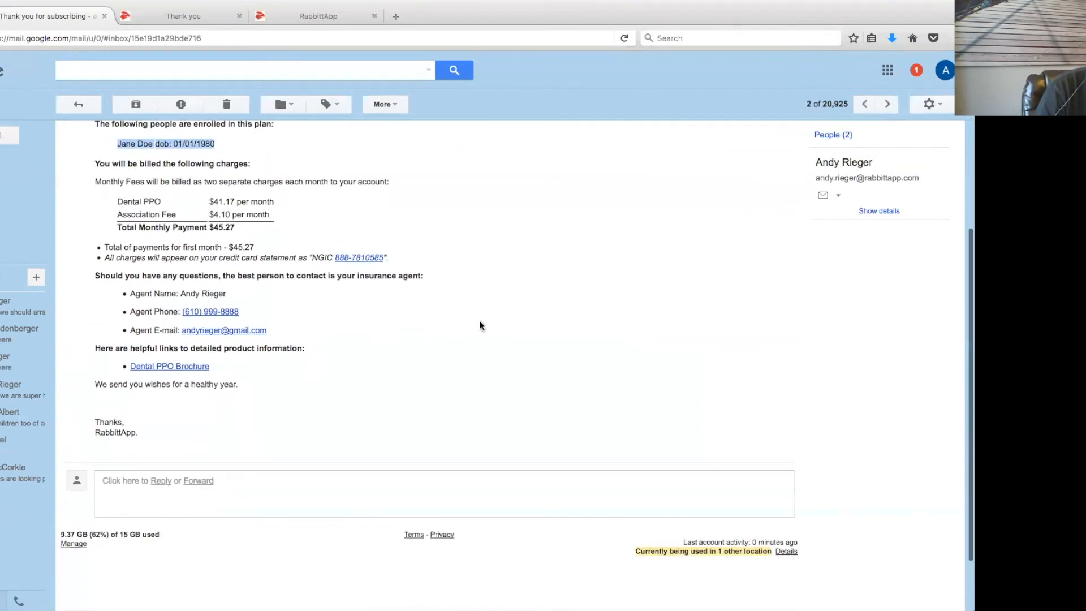
drag(117, 199, 259, 225)
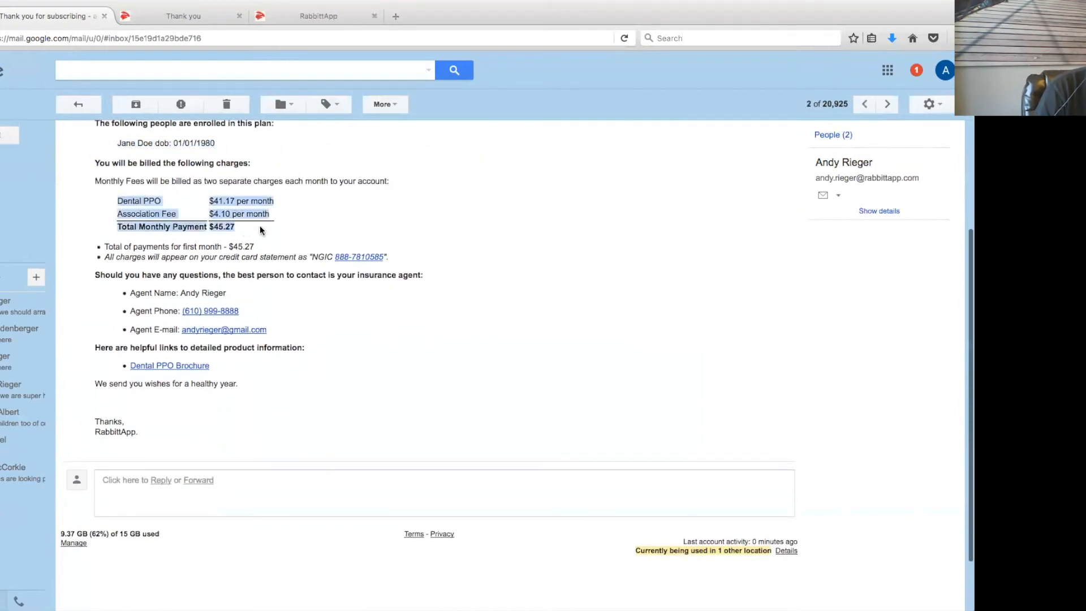
Highlight the $45.27 monthly charges, card statement descriptor, agent contact details and Dental PPO Brochure link
click(593, 290)
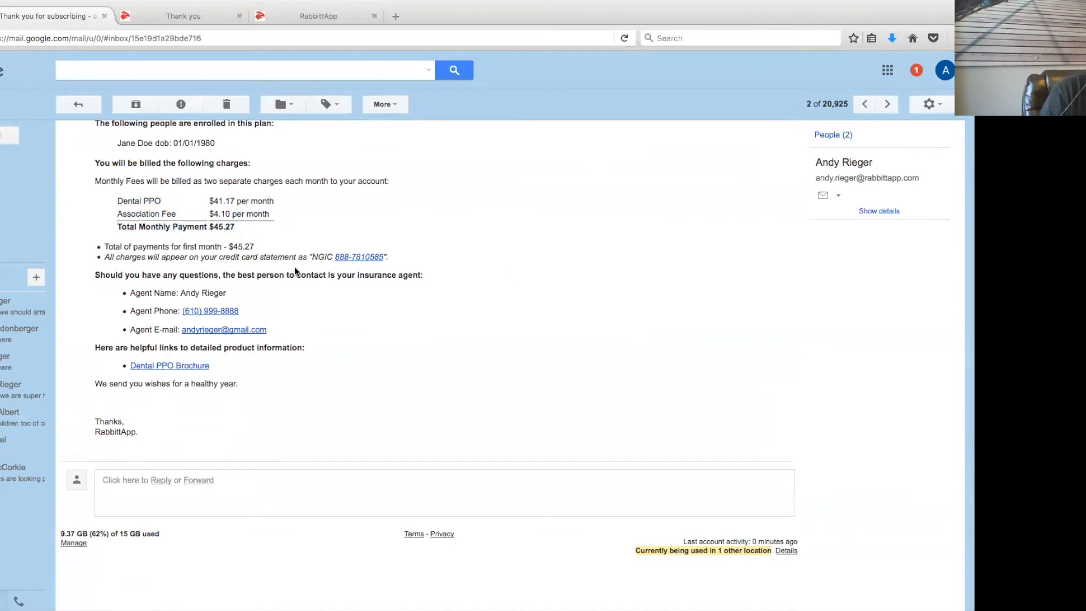
drag(388, 258, 308, 258)
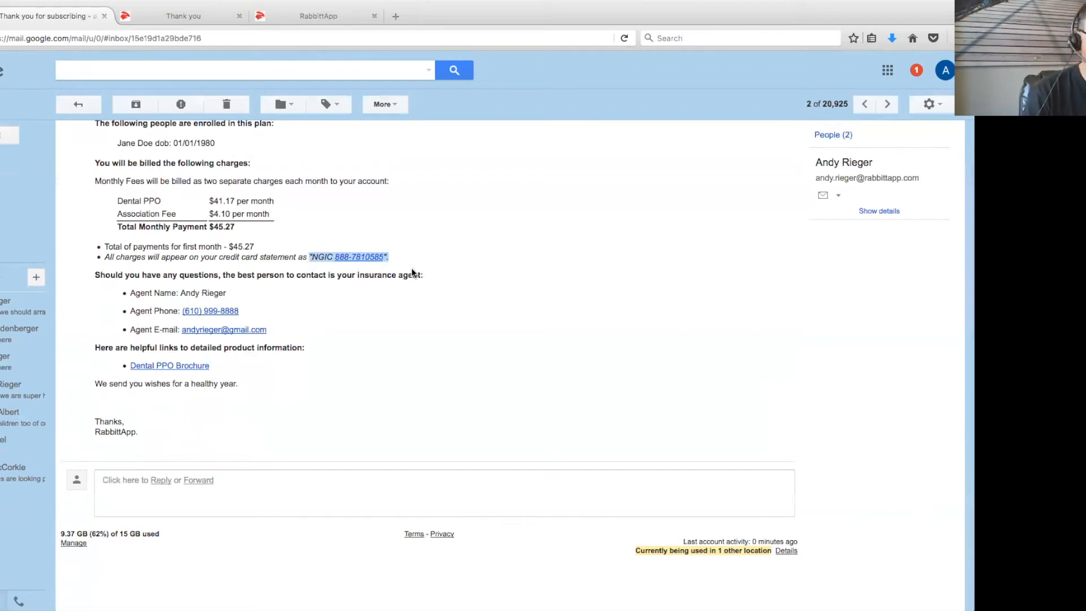
drag(396, 255, 309, 258)
drag(131, 291, 301, 338)
drag(229, 362, 123, 369)
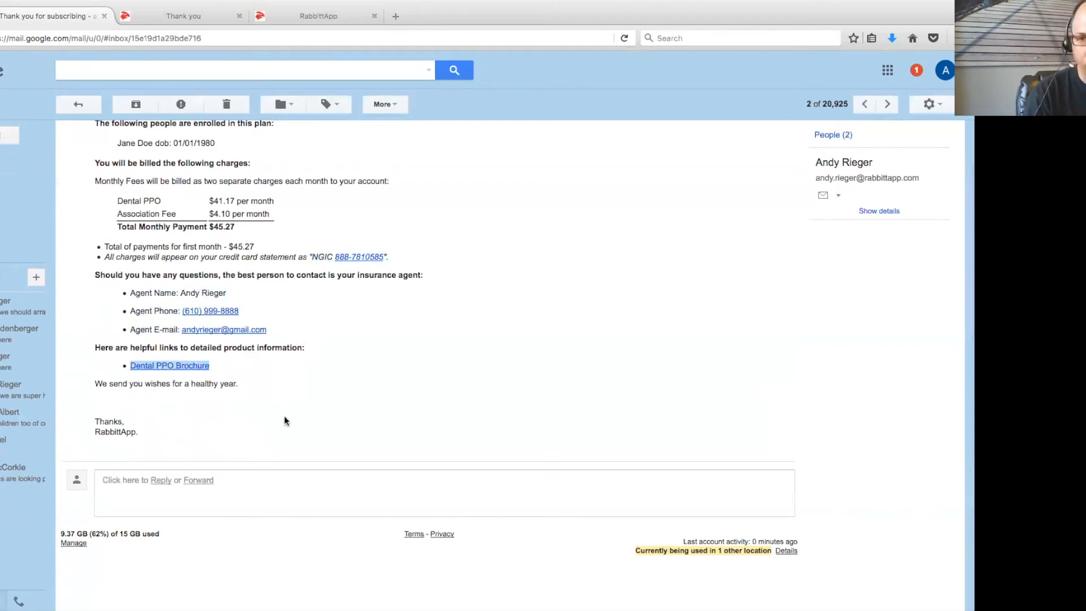
click(366, 417)
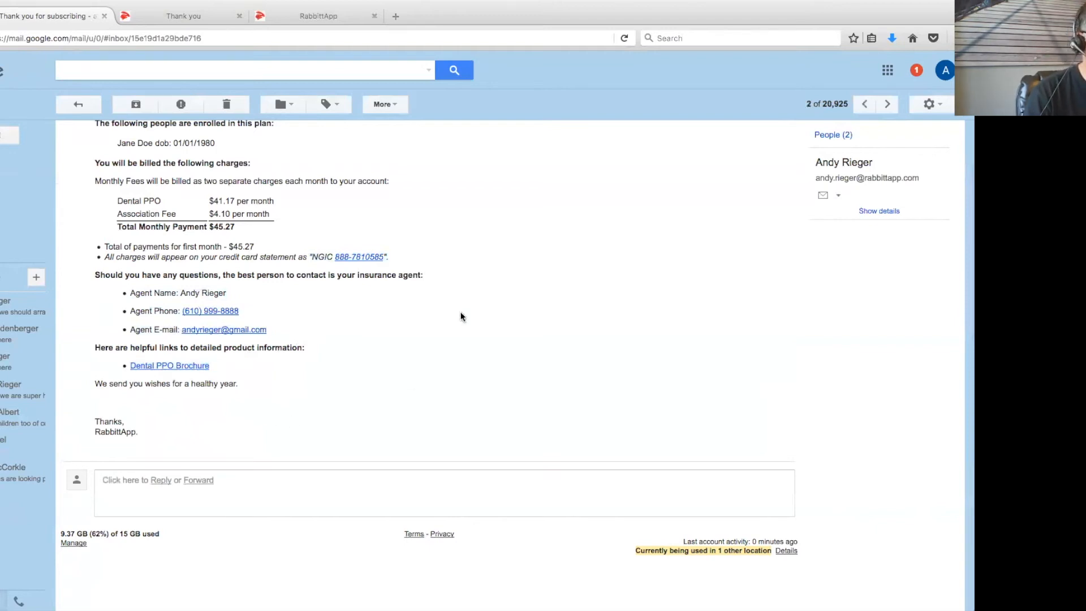
scroll(461, 317, up, 3)
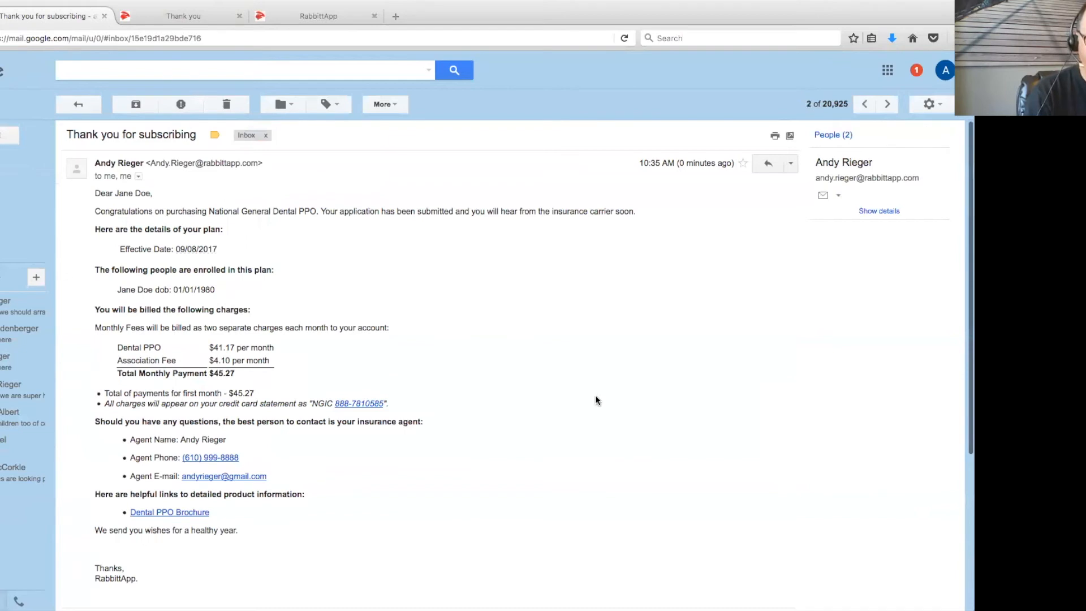
scroll(606, 393, down, 3)
scroll(606, 394, up, 3)
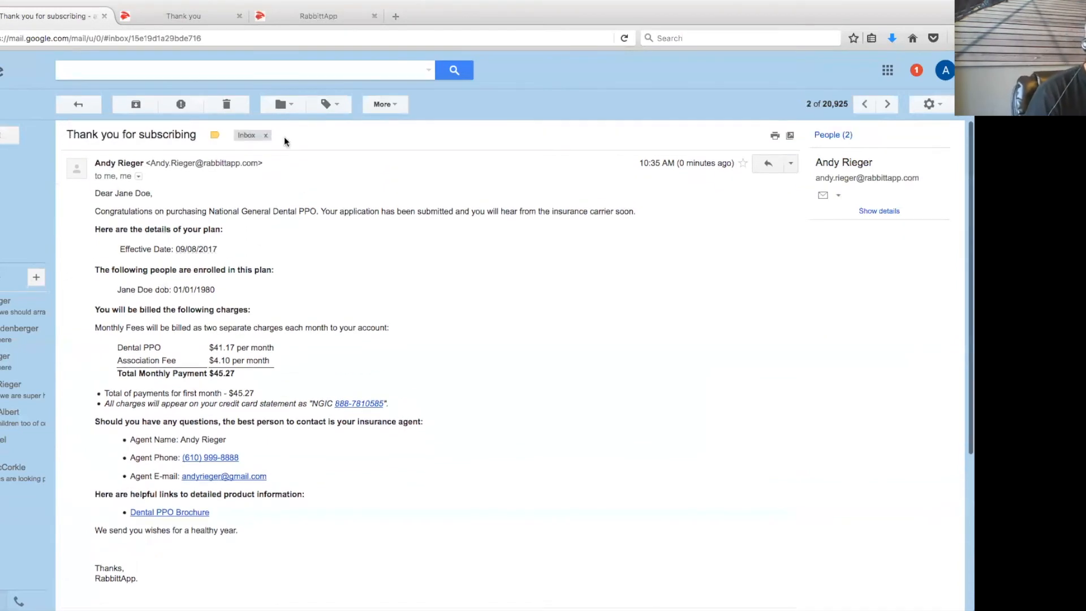
Switch to RabbittApp and sign in through Agent Login using the saved agent credentials
click(293, 17)
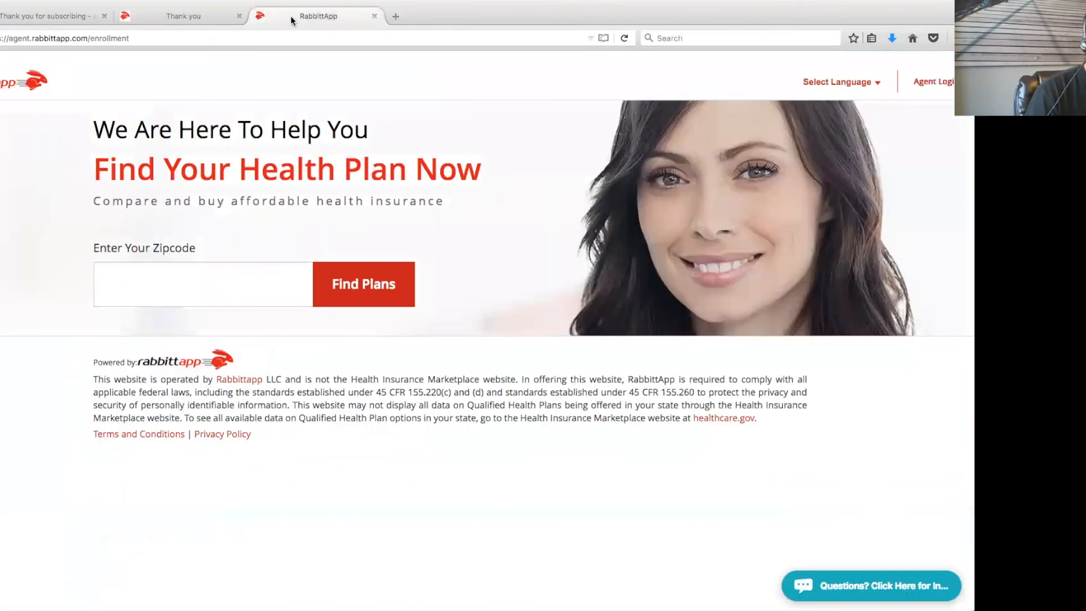
click(934, 82)
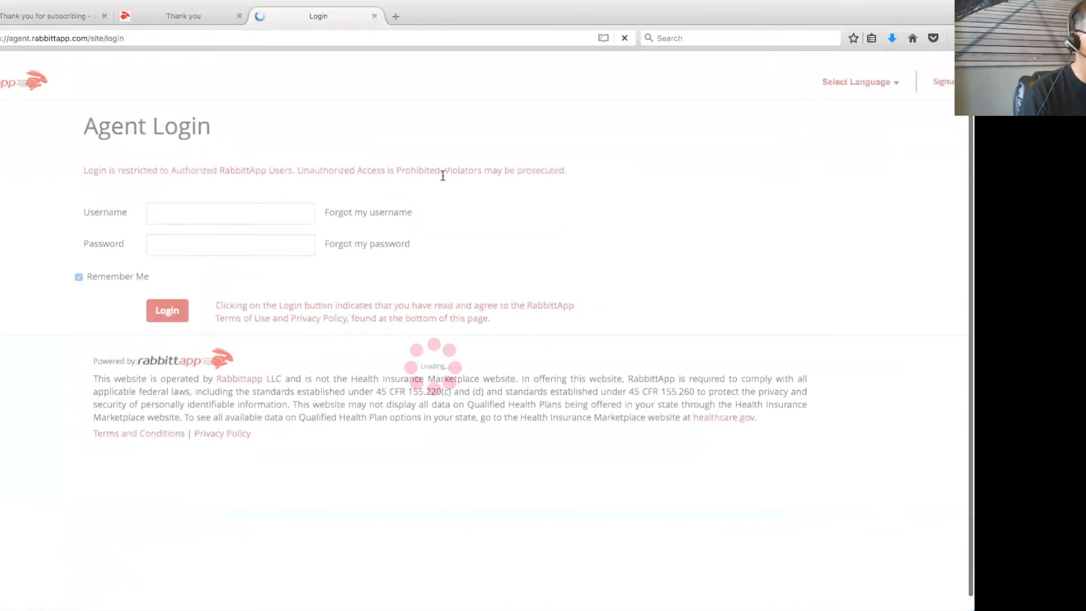
click(281, 218)
click(271, 217)
click(247, 212)
click(224, 243)
click(184, 310)
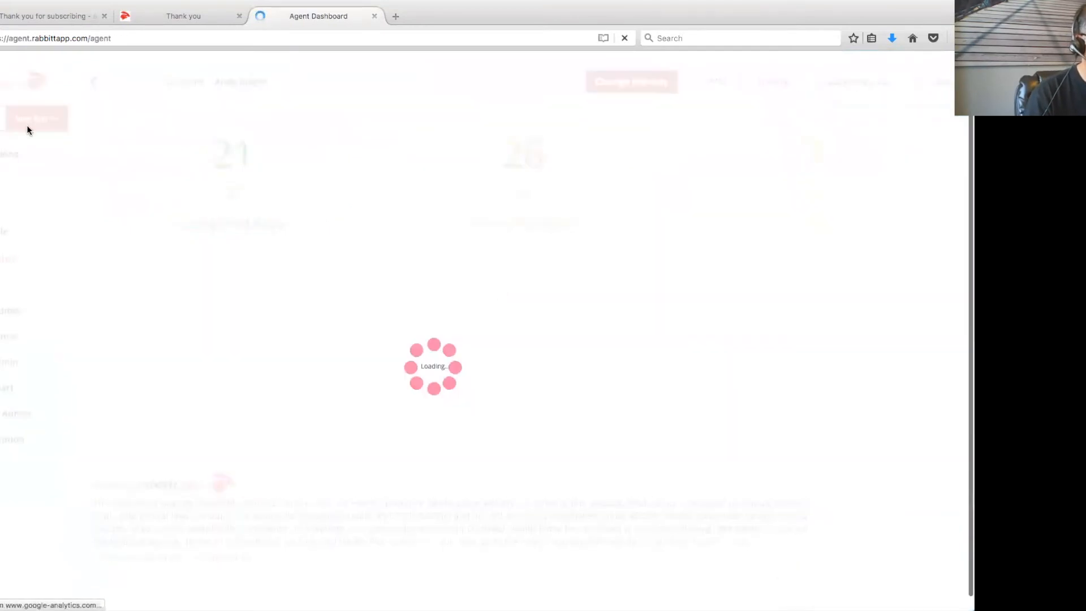
In Applications, confirm the Dental-PPO application is Completed and open the in-progress ACA-Medical application's quick view
click(12, 154)
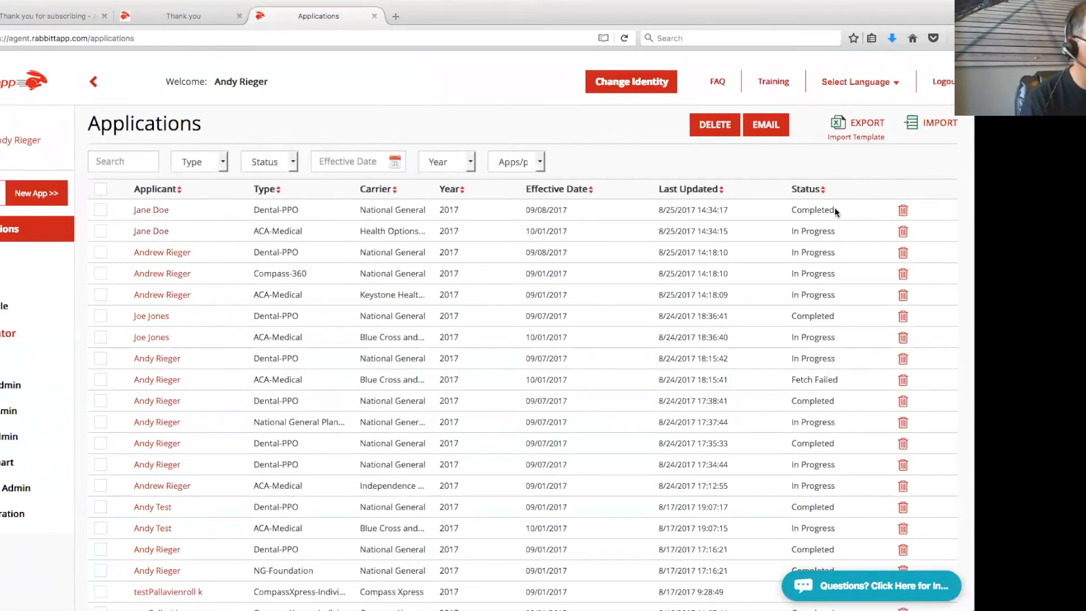
drag(832, 209, 790, 231)
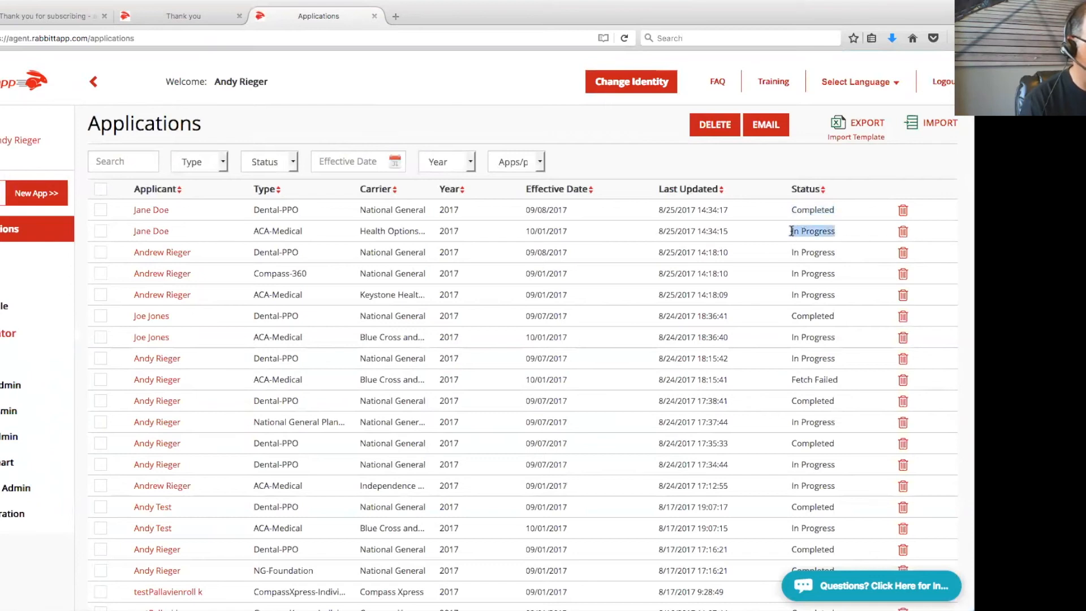
click(150, 232)
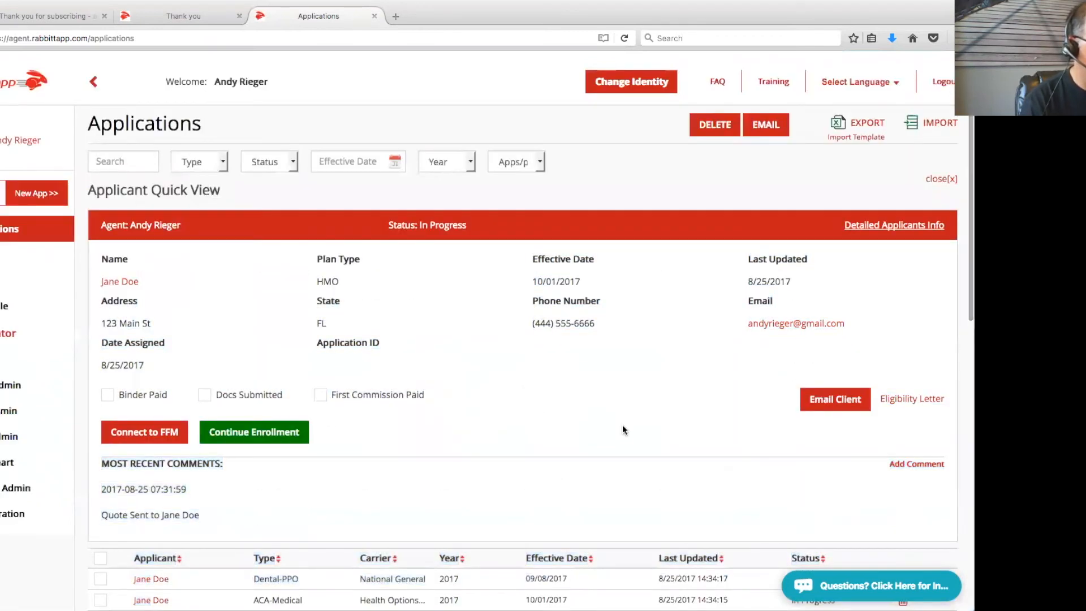
Continue enrollment, review the BlueCare Bronze 1486 details ($311.59 monthly, effective 10/01/2017), then return to the Agent Dashboard
scroll(623, 416, down, 2)
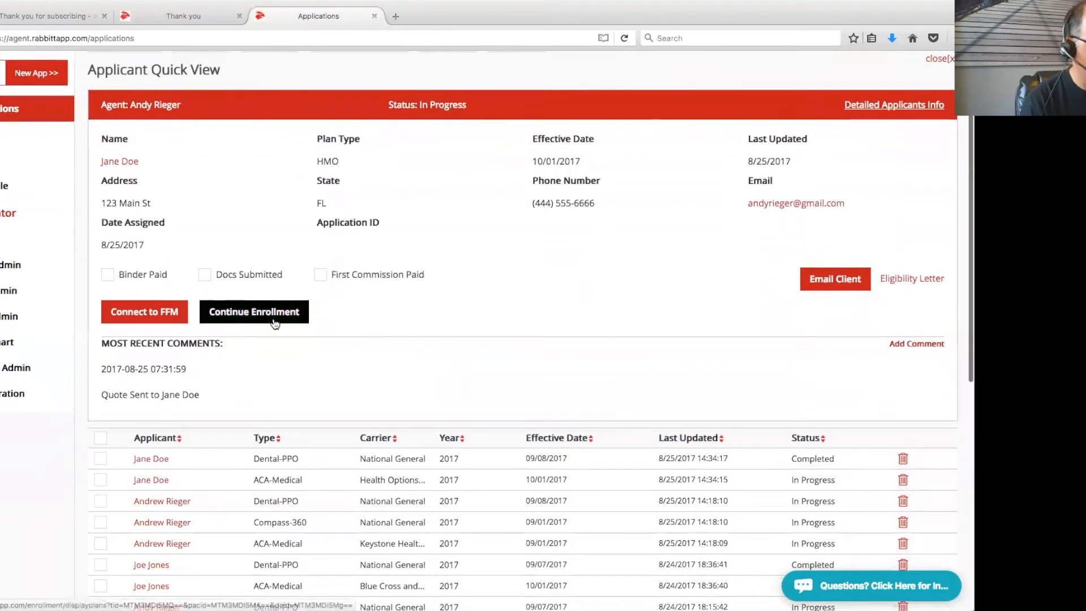
click(275, 321)
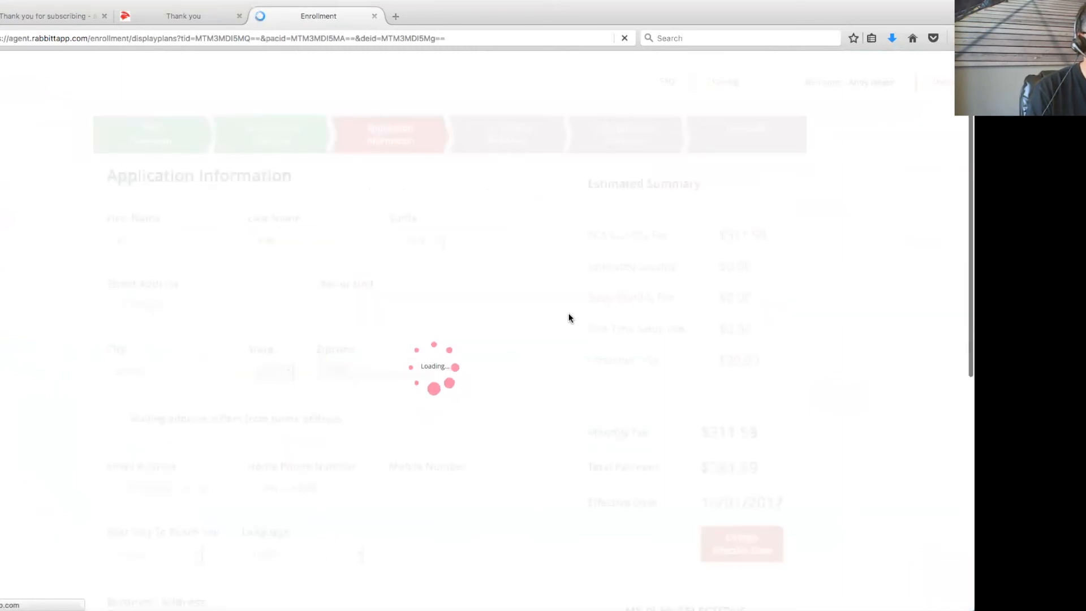
scroll(550, 321, down, 2)
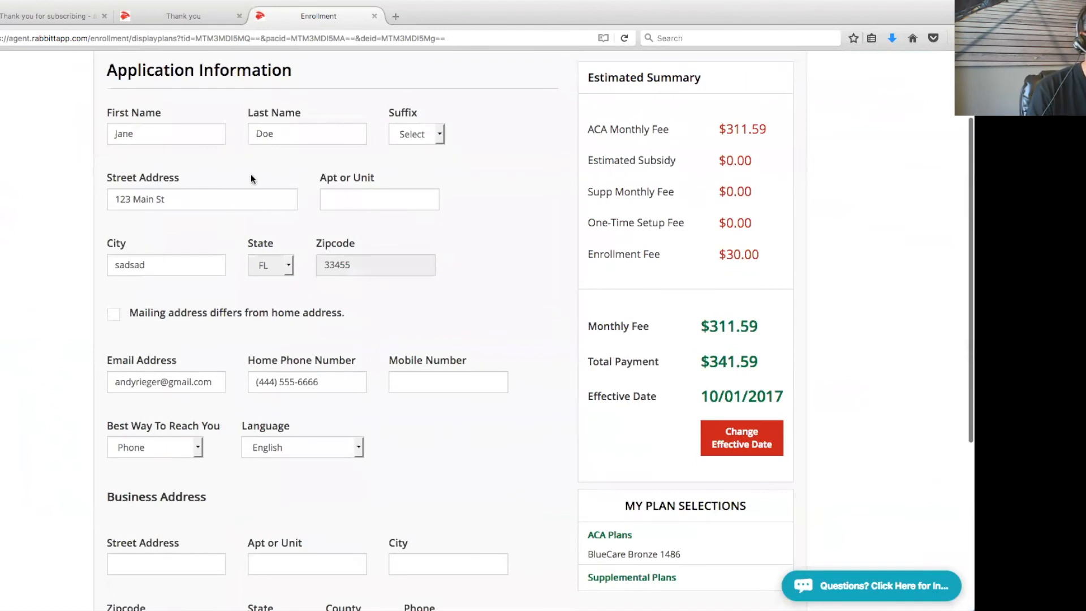
scroll(504, 371, down, 2)
scroll(503, 371, up, 2)
scroll(504, 368, up, 1)
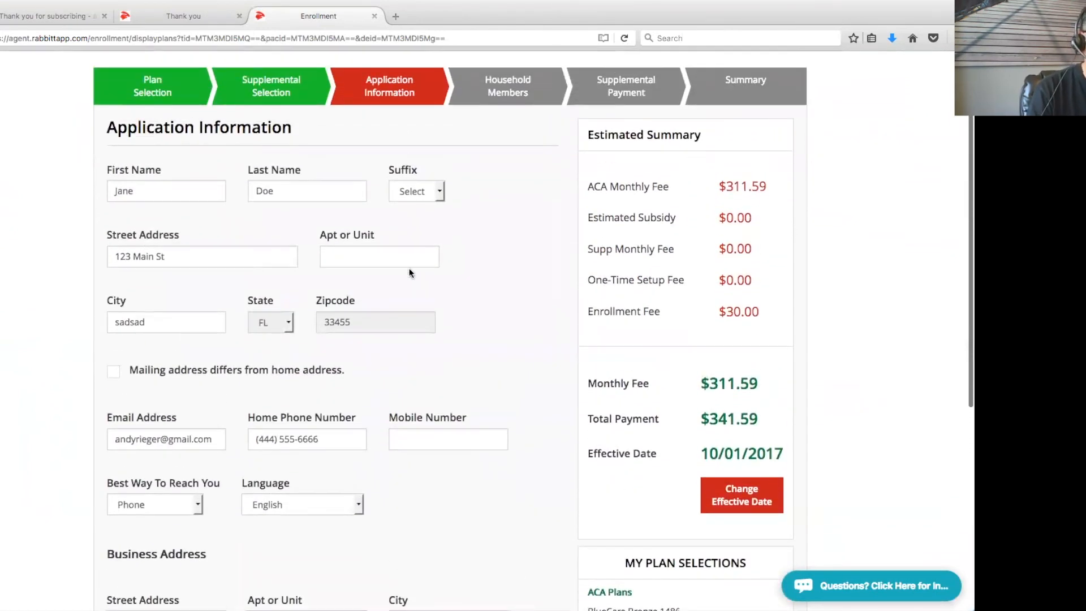
scroll(460, 303, up, 1)
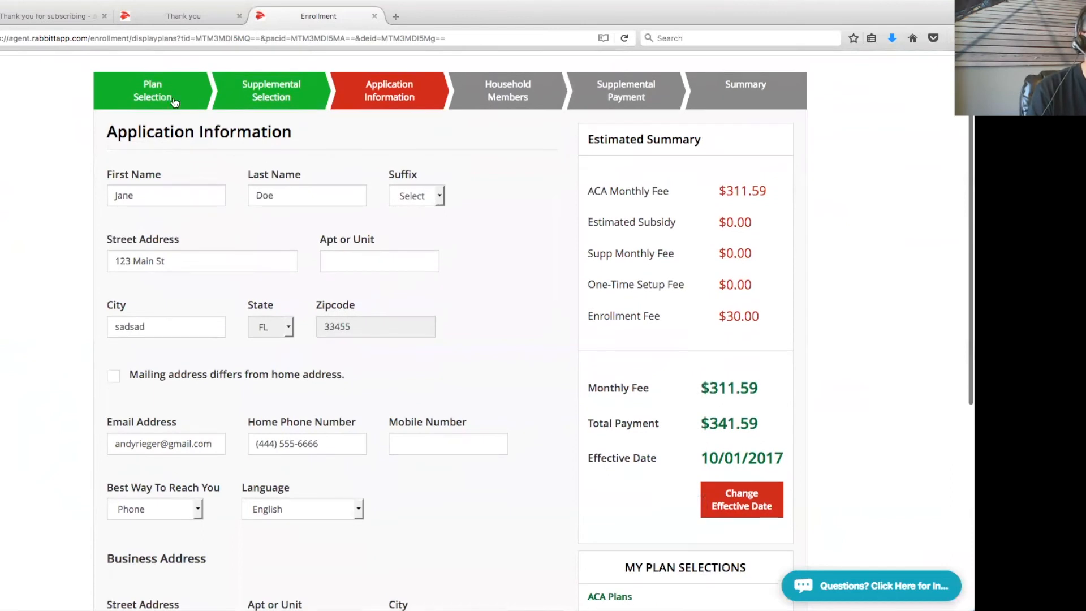
scroll(504, 309, down, 1)
scroll(399, 260, down, 3)
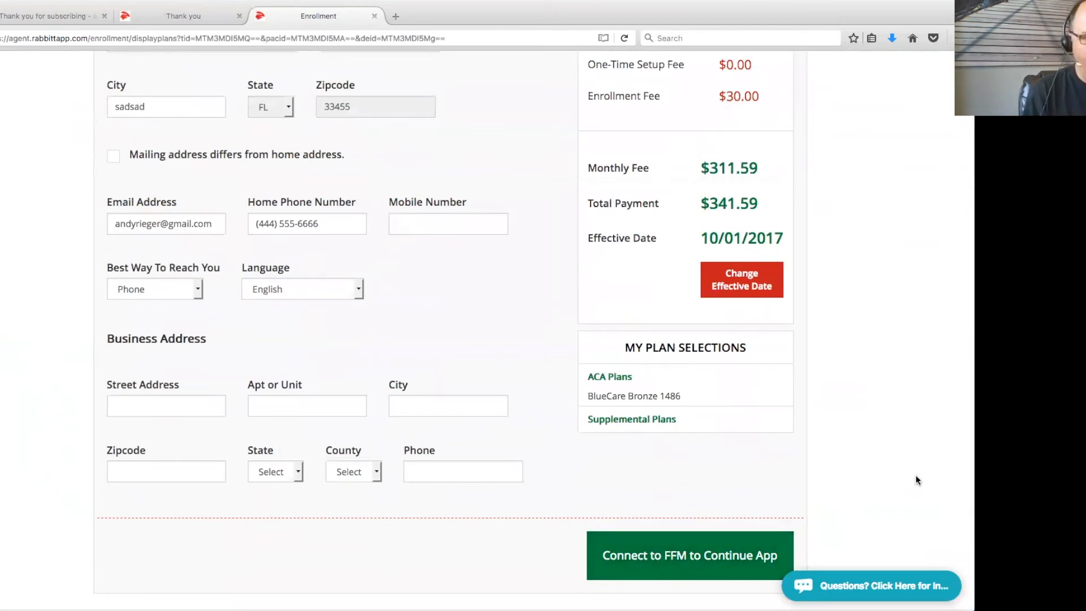
scroll(889, 447, up, 5)
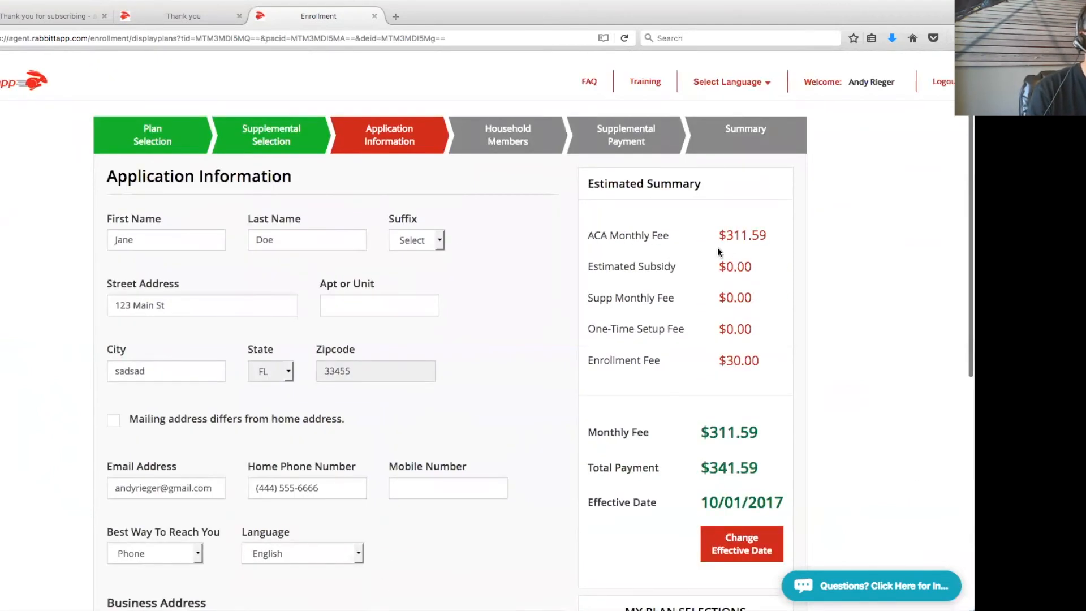
click(877, 83)
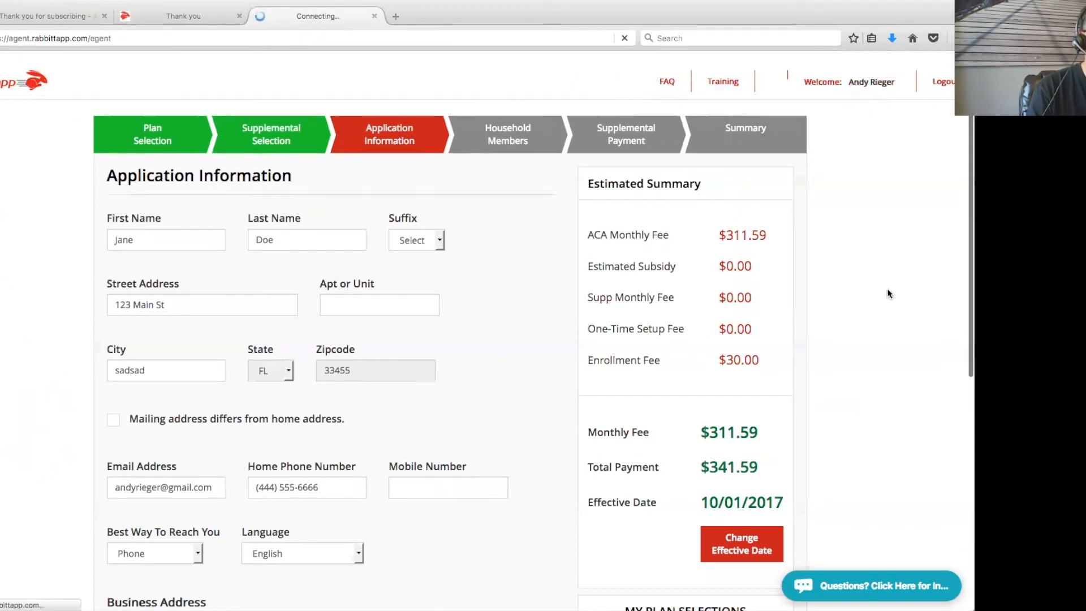